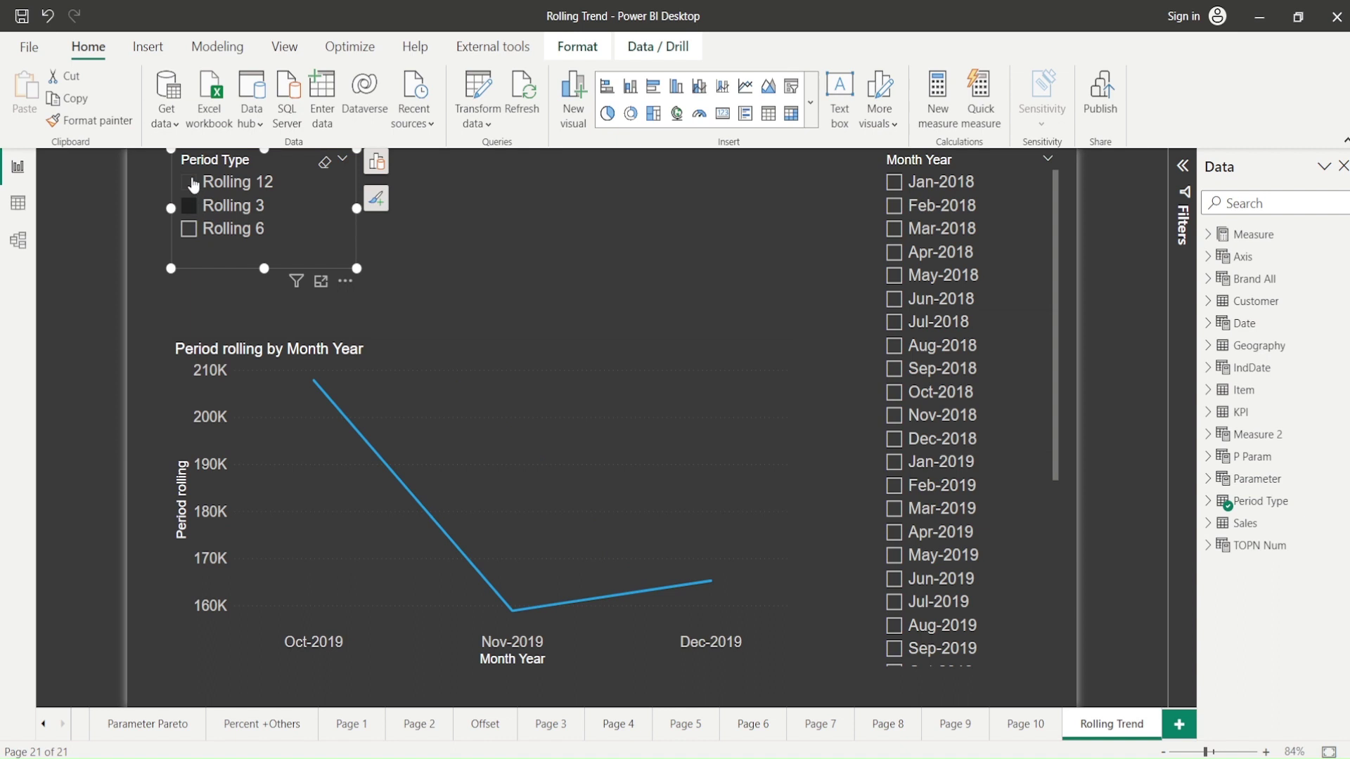
# Compare the rolling trend for Rolling 12 and Rolling 6 using the Period Type slicer
pyautogui.click(188, 181)
pyautogui.click(191, 230)
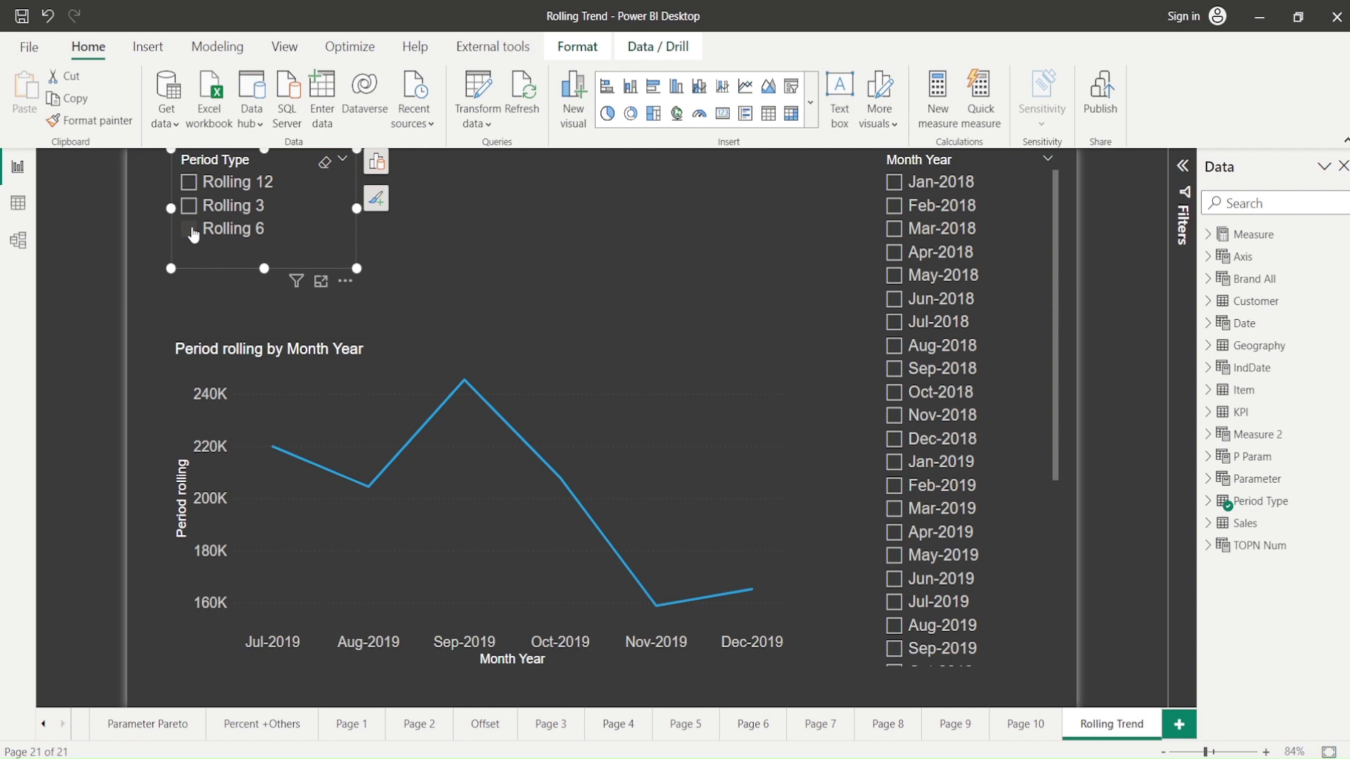
pyautogui.click(192, 231)
pyautogui.click(222, 226)
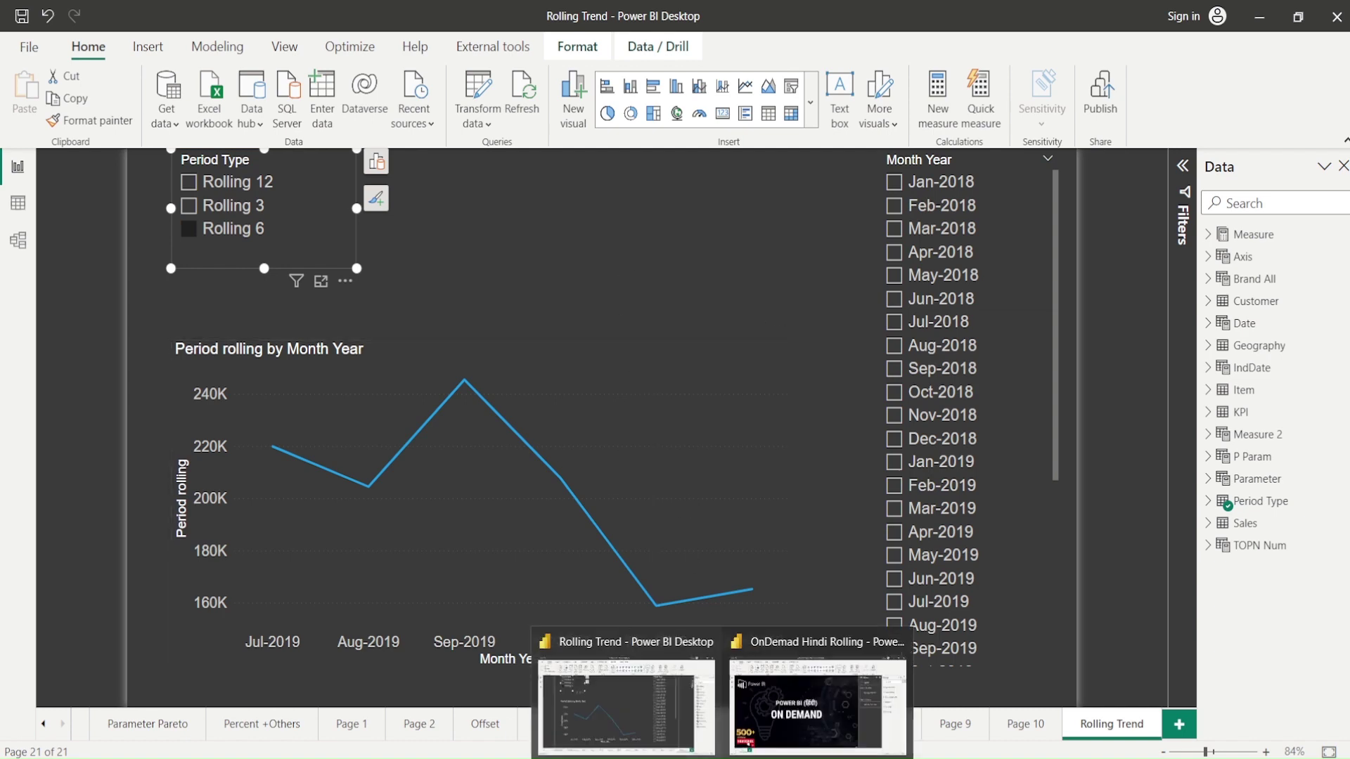
# Switch to the OnDemad Hindi Rolling report, show its data fields and add a new blank page
pyautogui.click(820, 696)
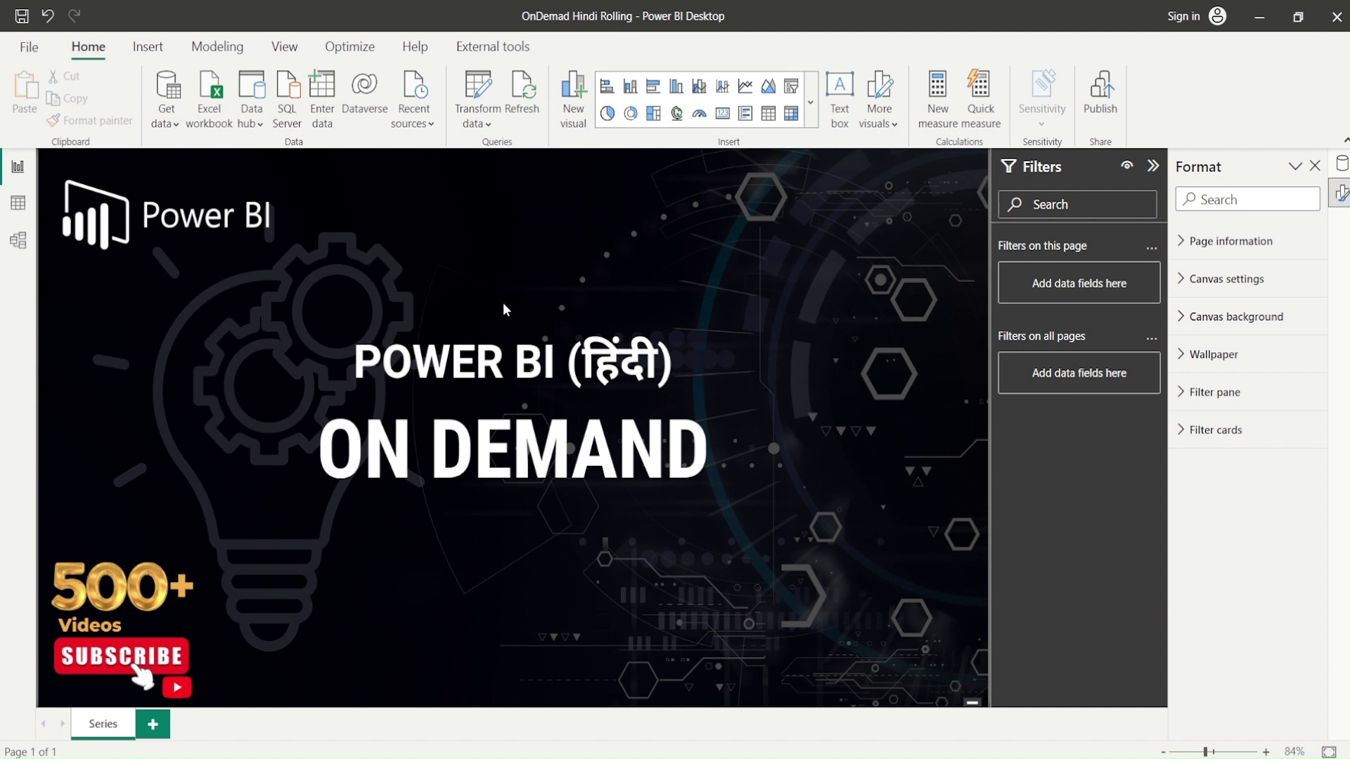
pyautogui.click(1341, 164)
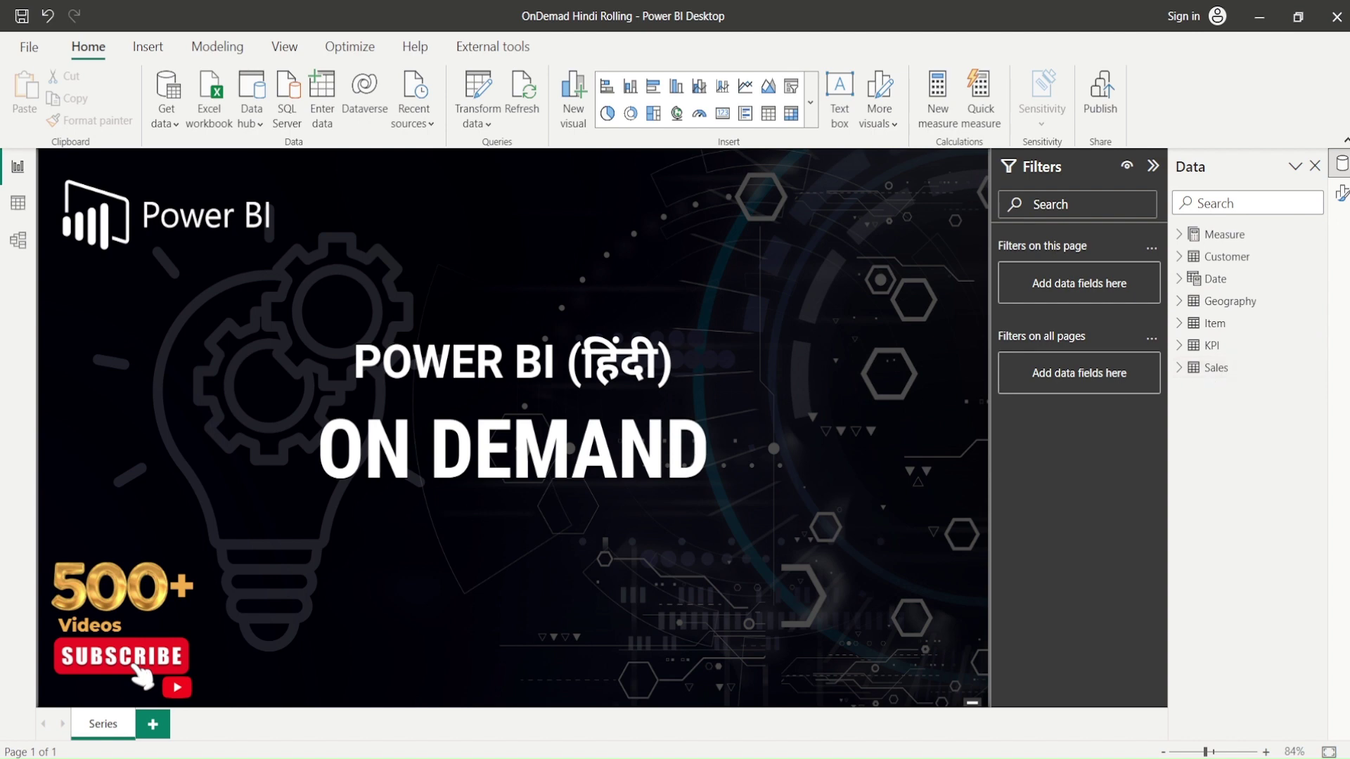
pyautogui.click(155, 735)
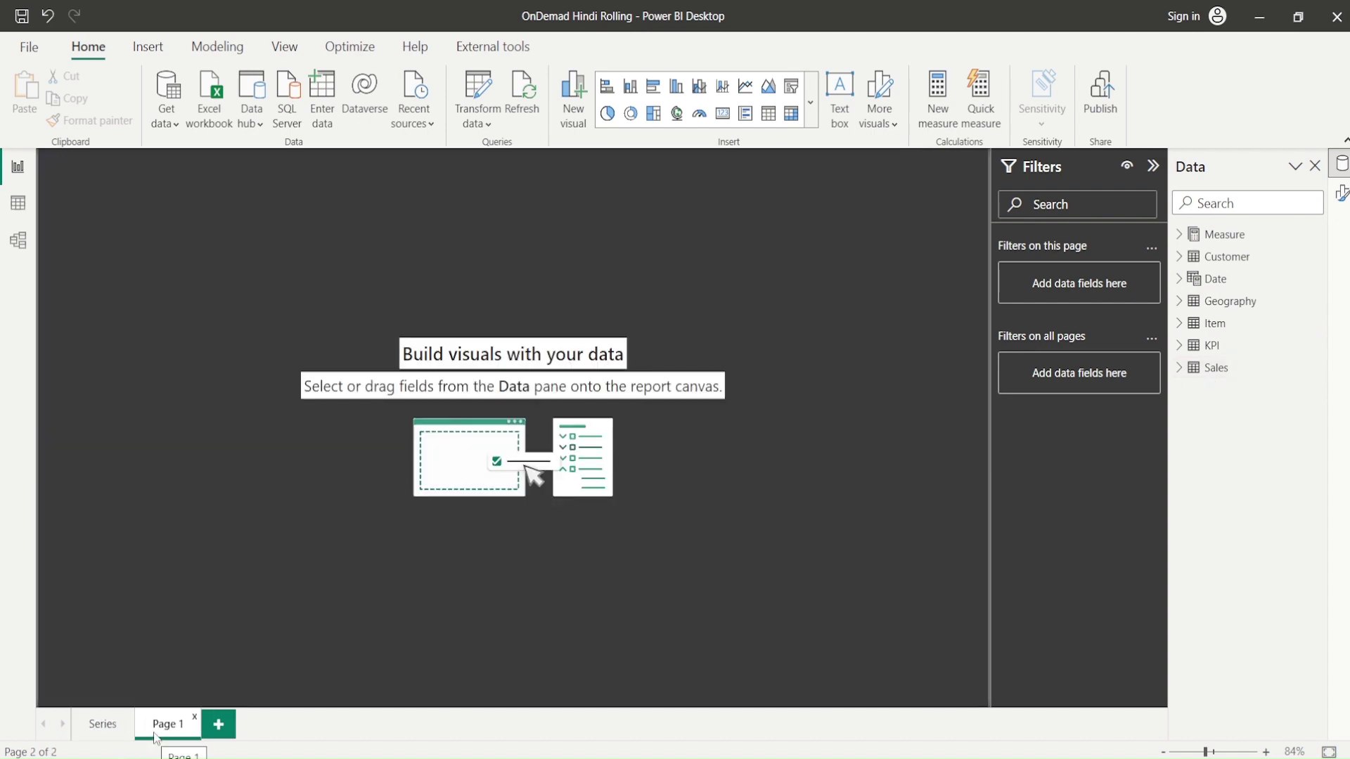
pyautogui.click(103, 732)
pyautogui.click(179, 736)
# Examine the model's relationships between Sales, Geography, Customer, Item and Date, and the measures in the Base folder
pyautogui.click(19, 240)
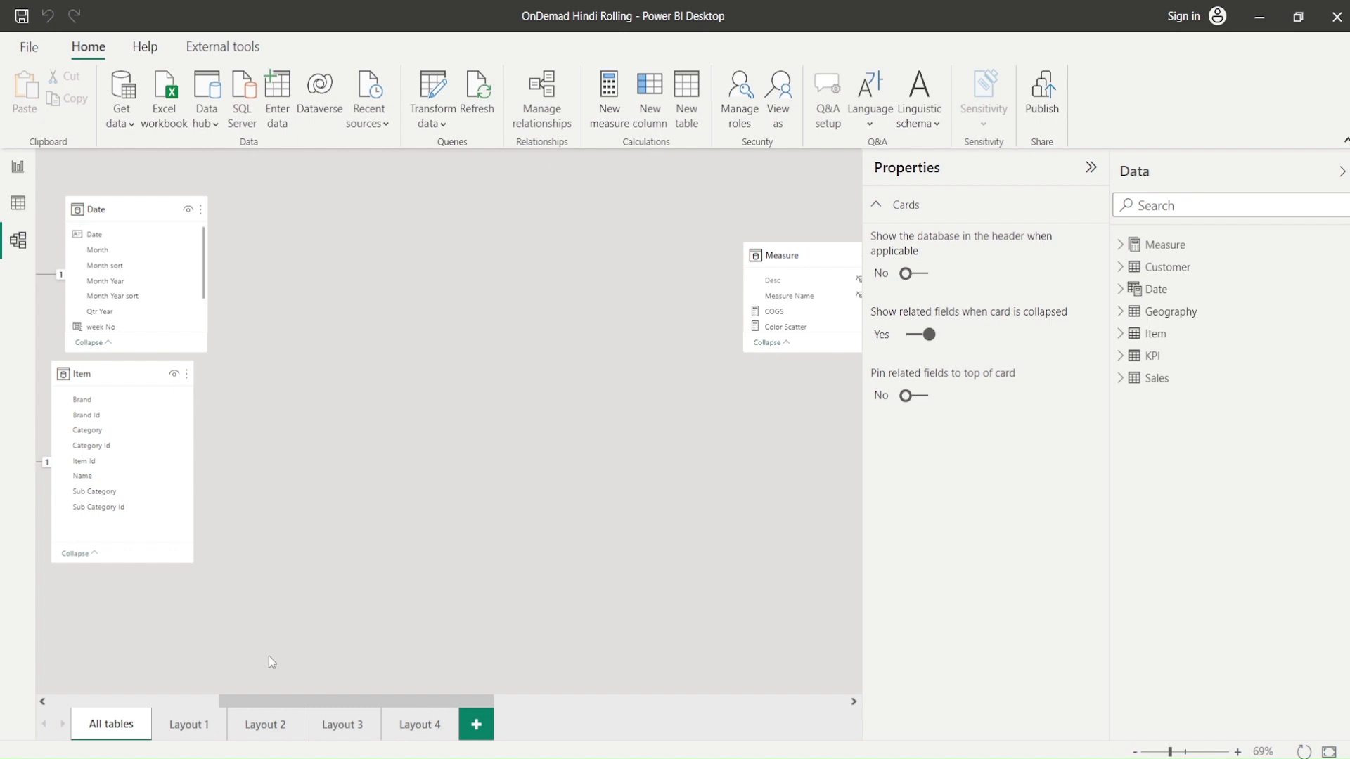
pyautogui.moveTo(284, 703); pyautogui.dragTo(115, 703)
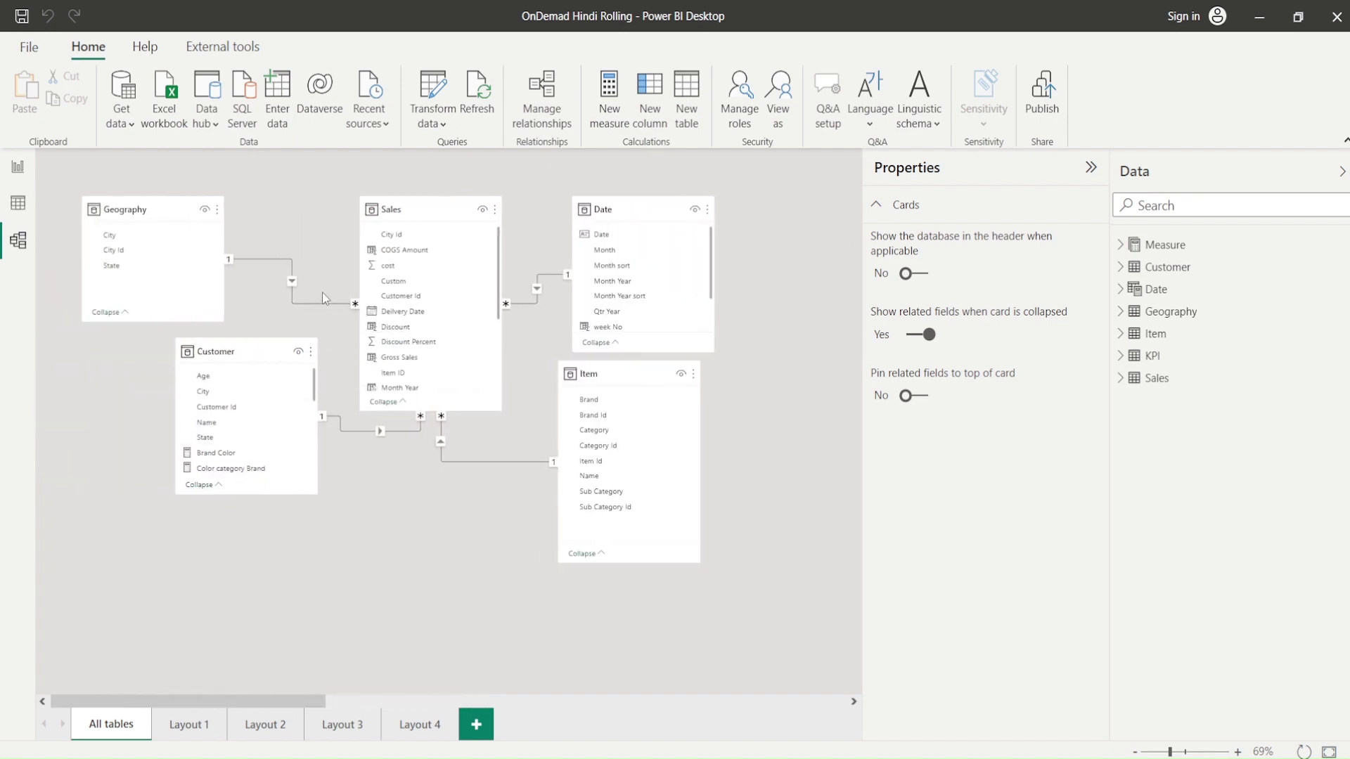
pyautogui.click(446, 212)
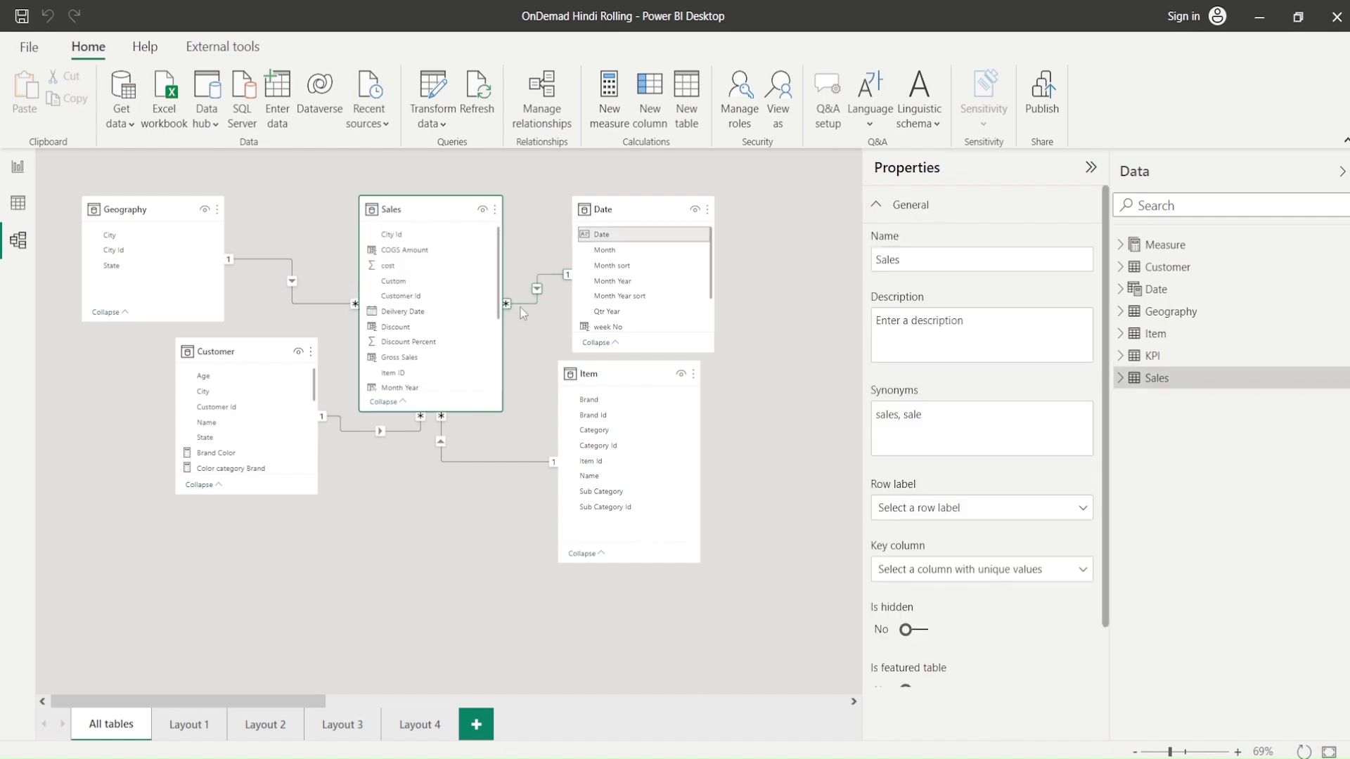
pyautogui.click(443, 454)
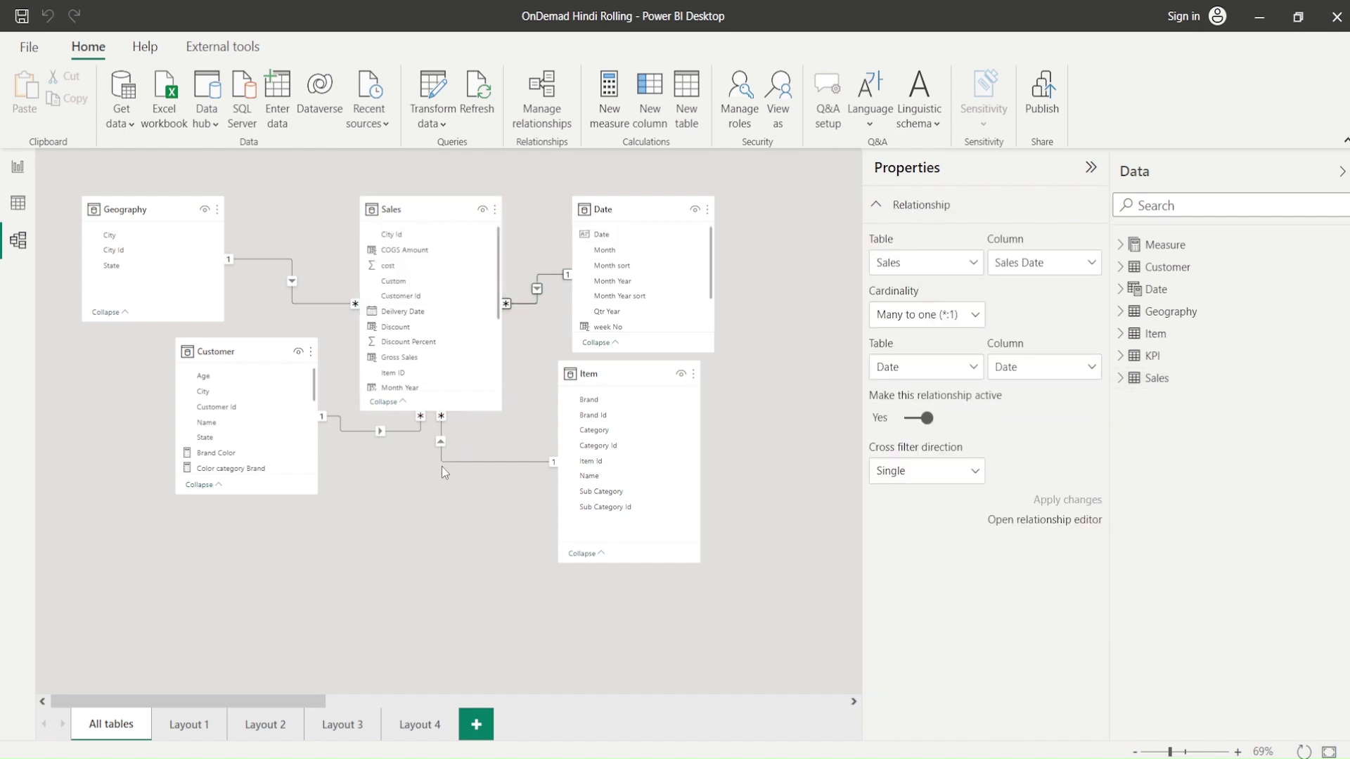
pyautogui.click(346, 431)
pyautogui.click(293, 307)
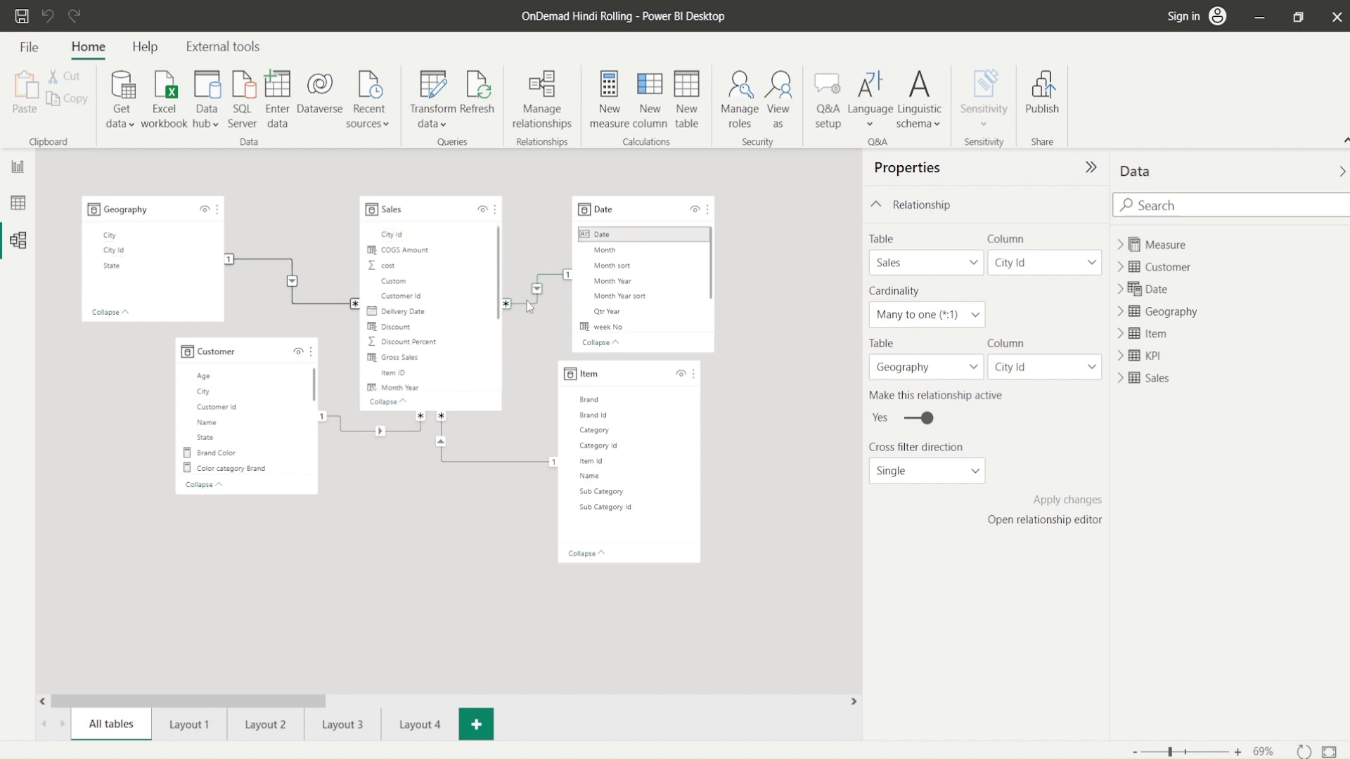
pyautogui.scroll(-3, 453, 324)
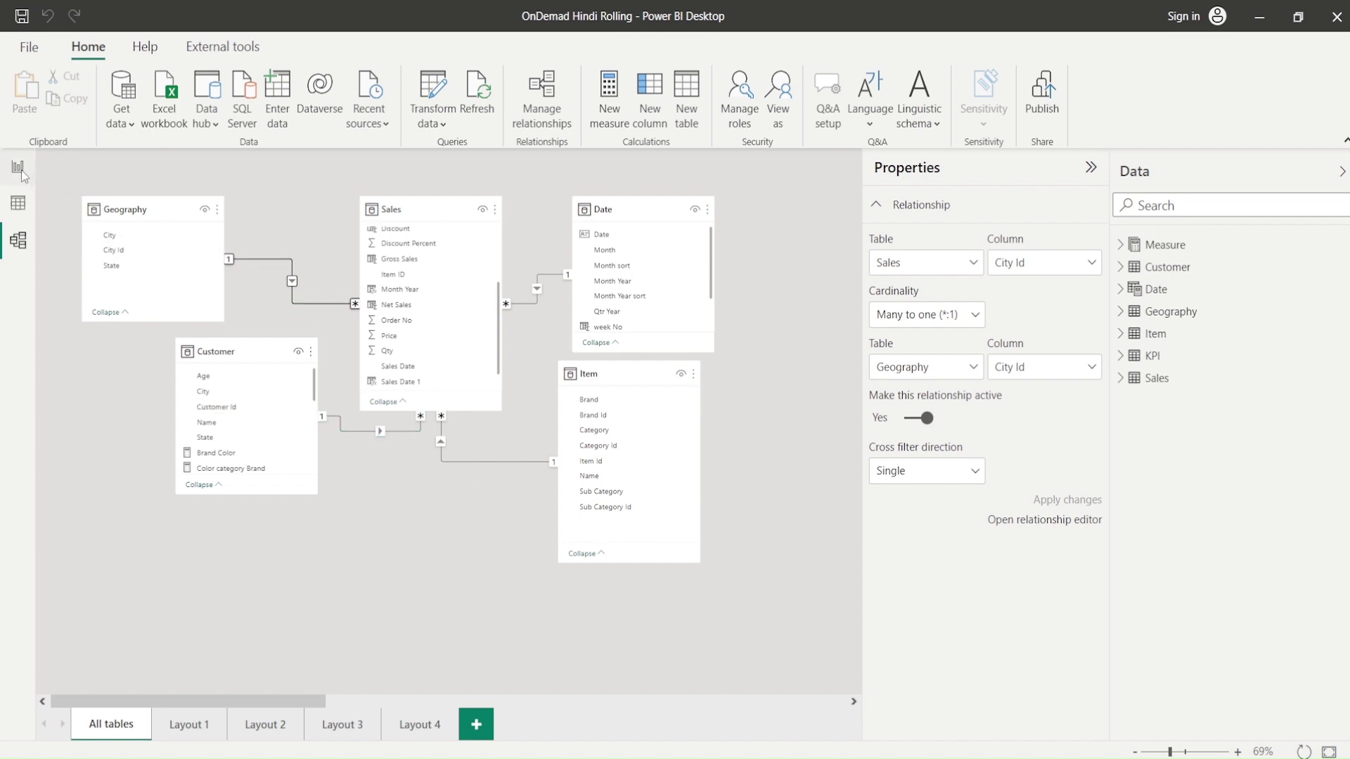
pyautogui.click(1121, 245)
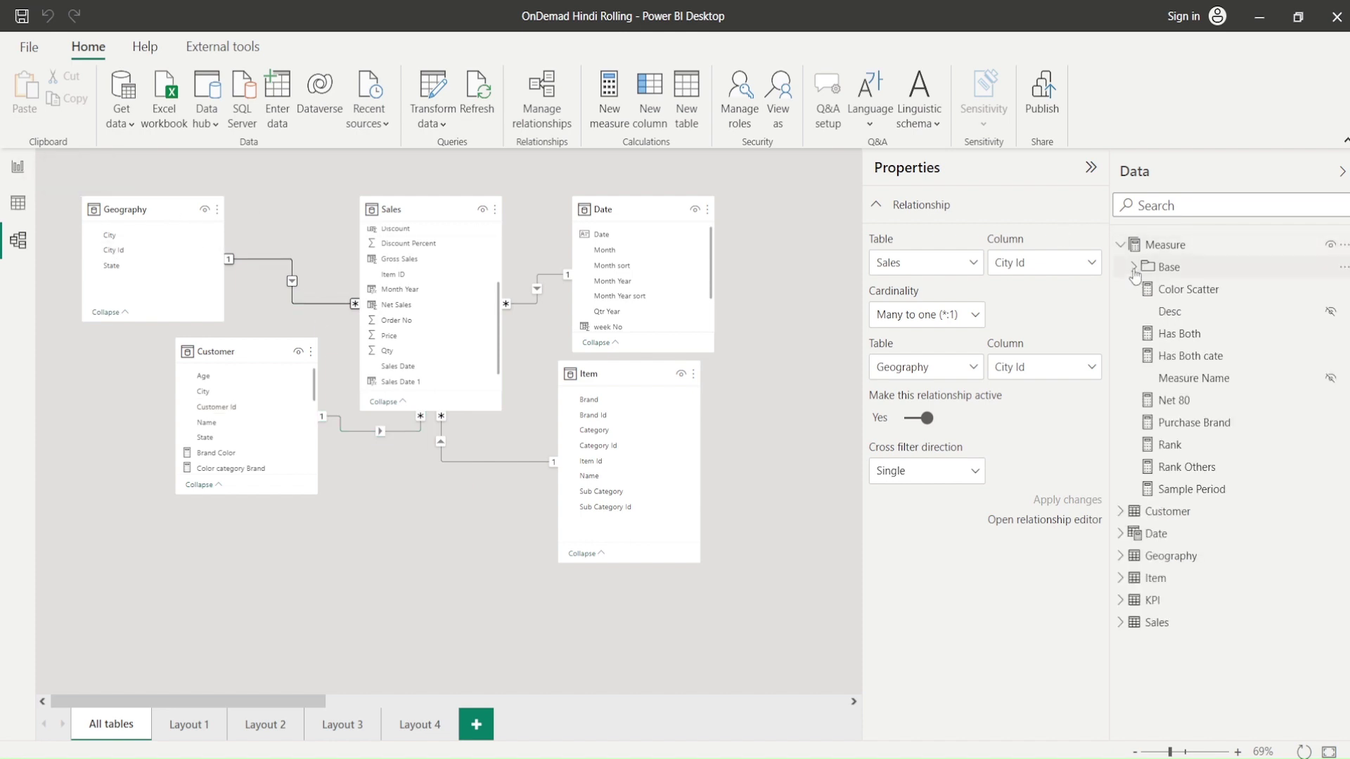
pyautogui.click(1134, 268)
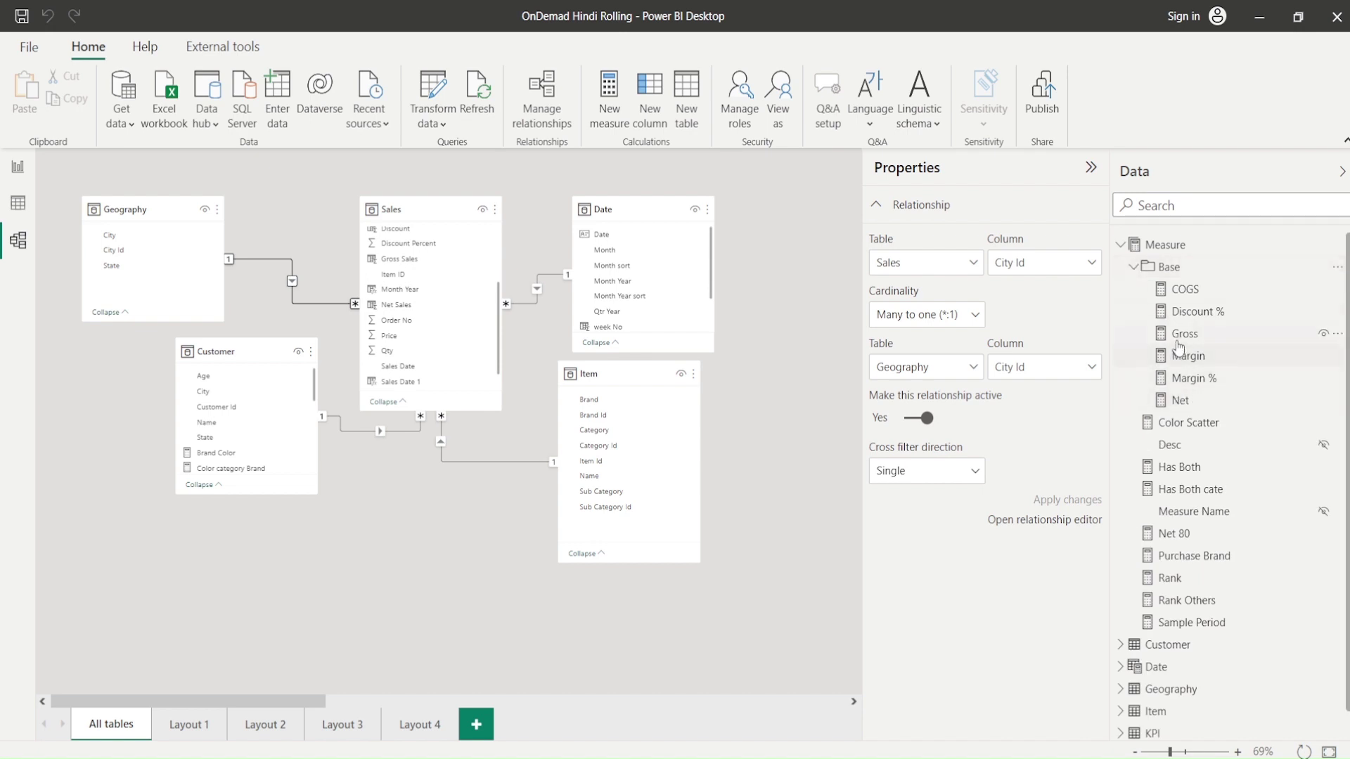
# Return to the report's Page 1 and add a slicer on the Date table's Month Year field
pyautogui.click(17, 169)
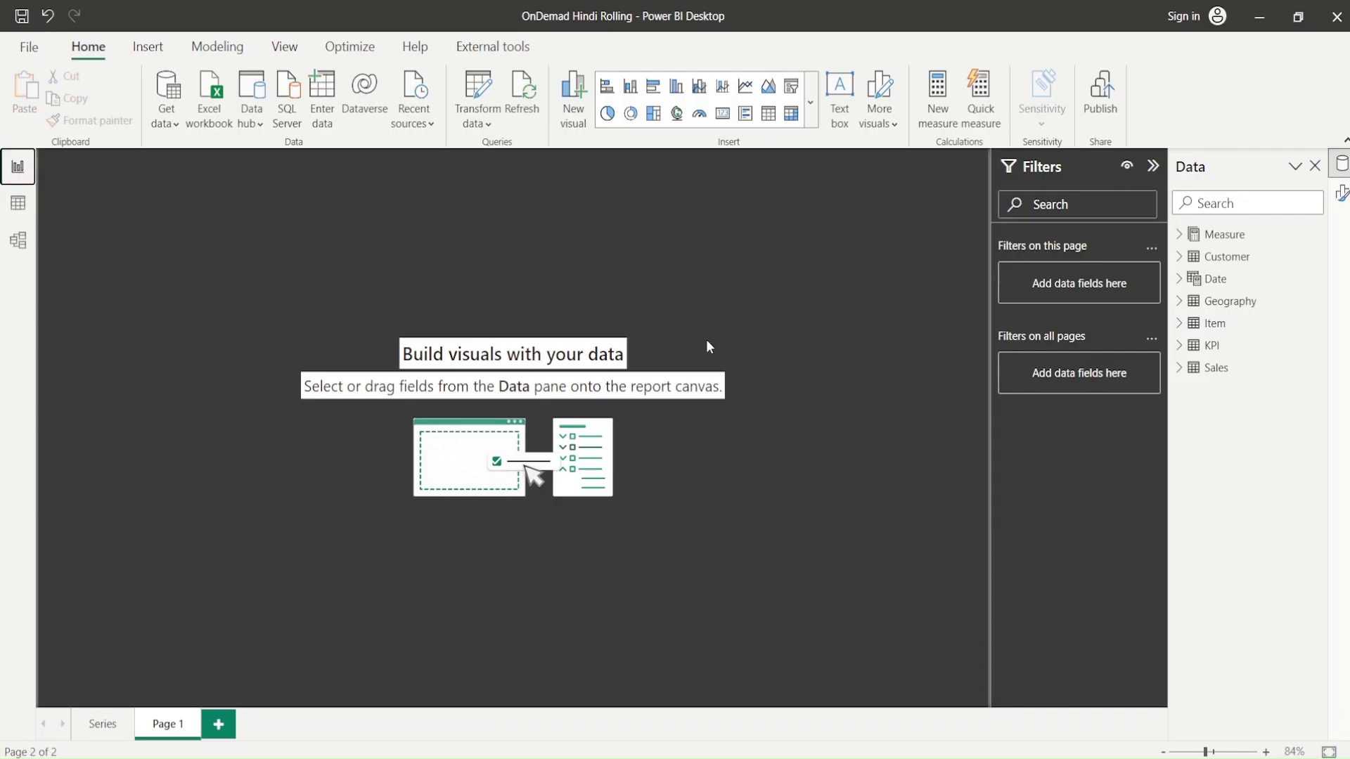
pyautogui.click(1181, 279)
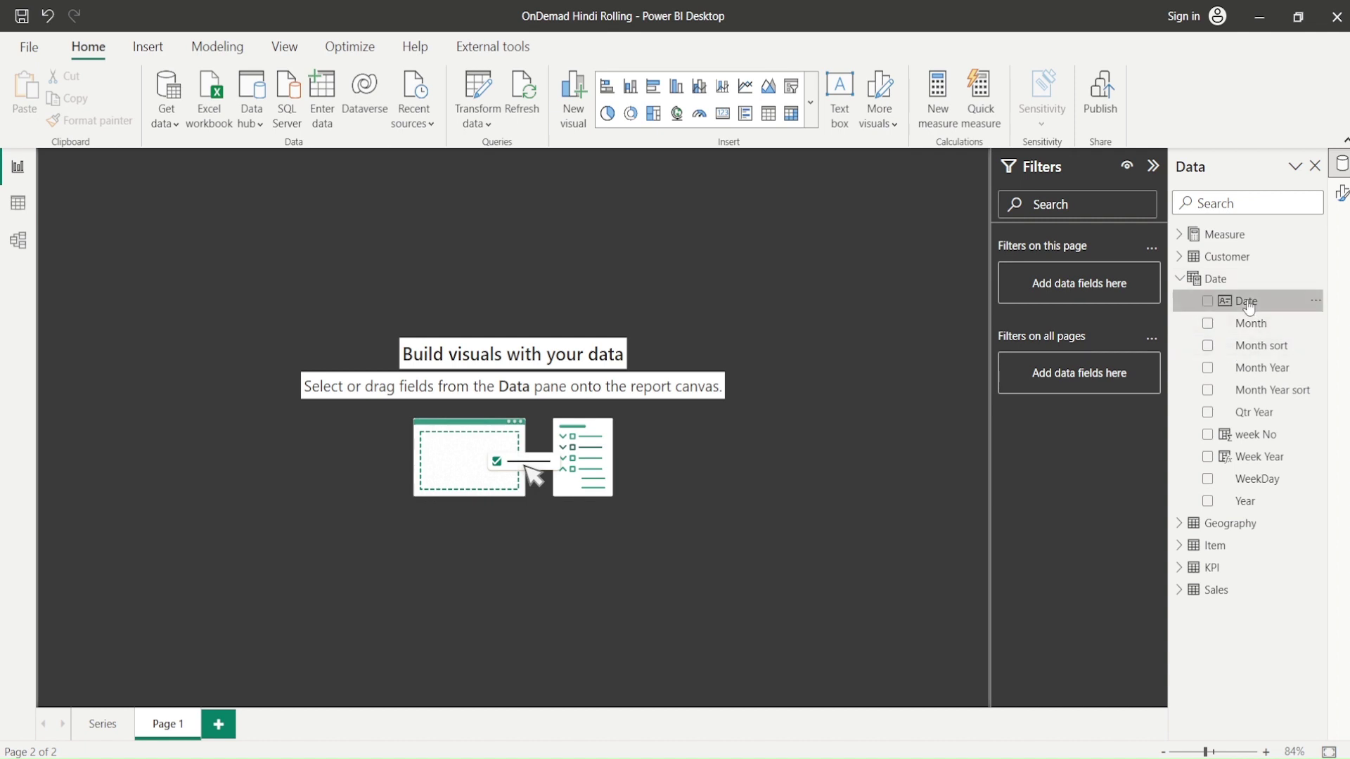
pyautogui.moveTo(1257, 378); pyautogui.dragTo(877, 253)
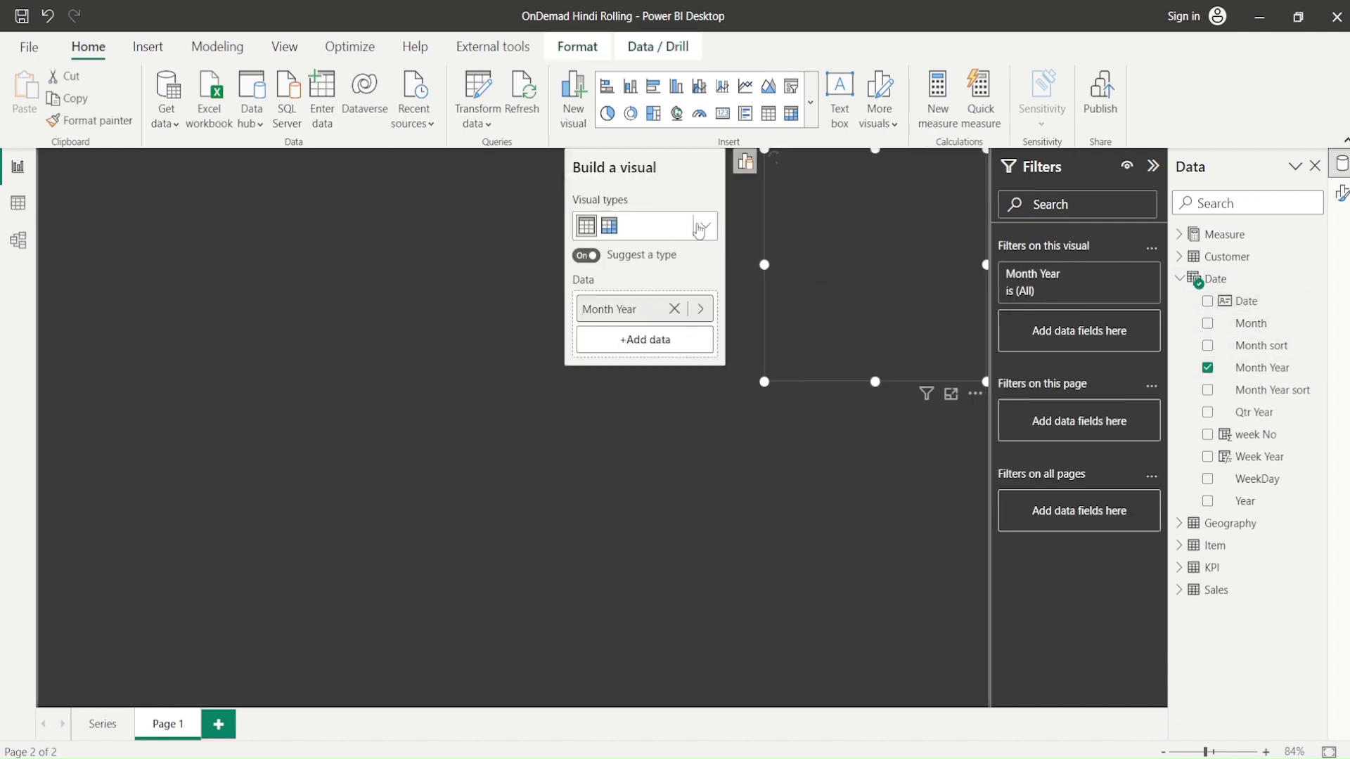
pyautogui.click(705, 229)
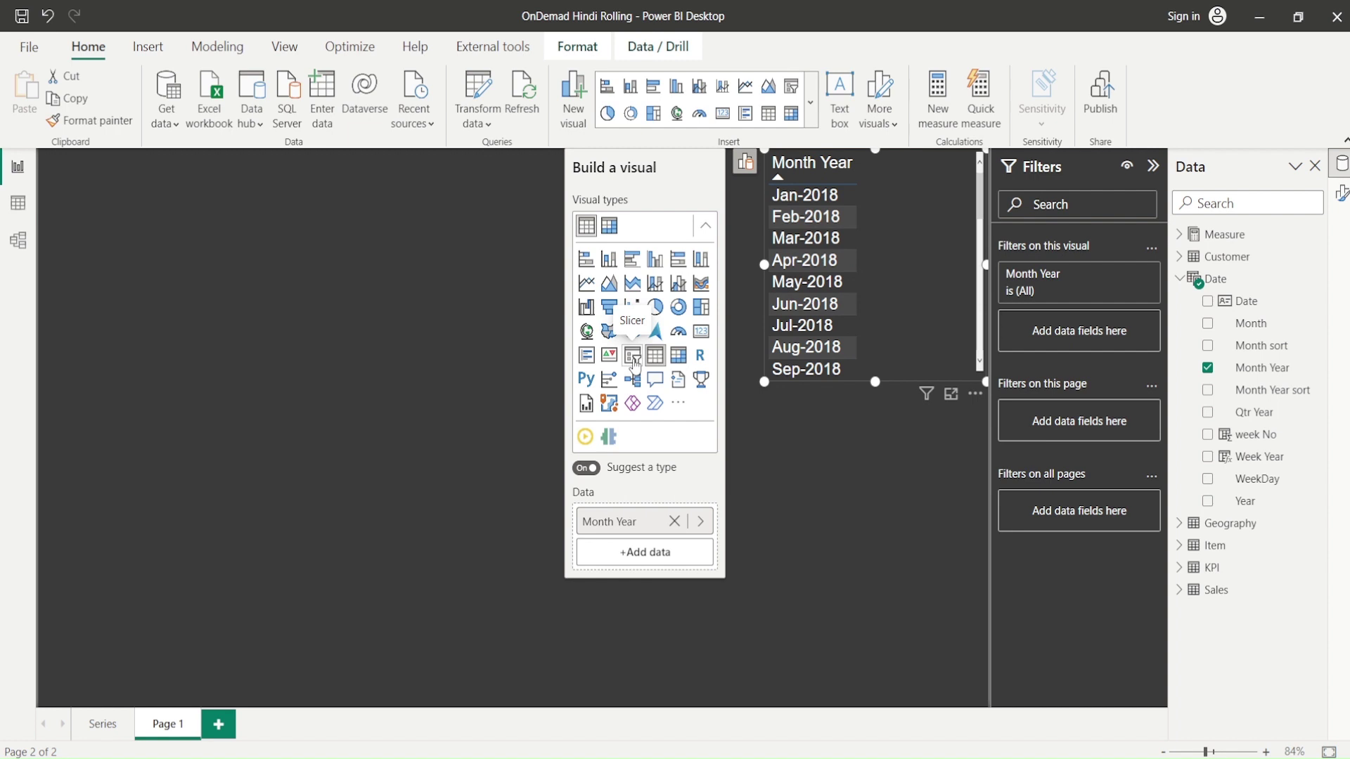
pyautogui.click(634, 359)
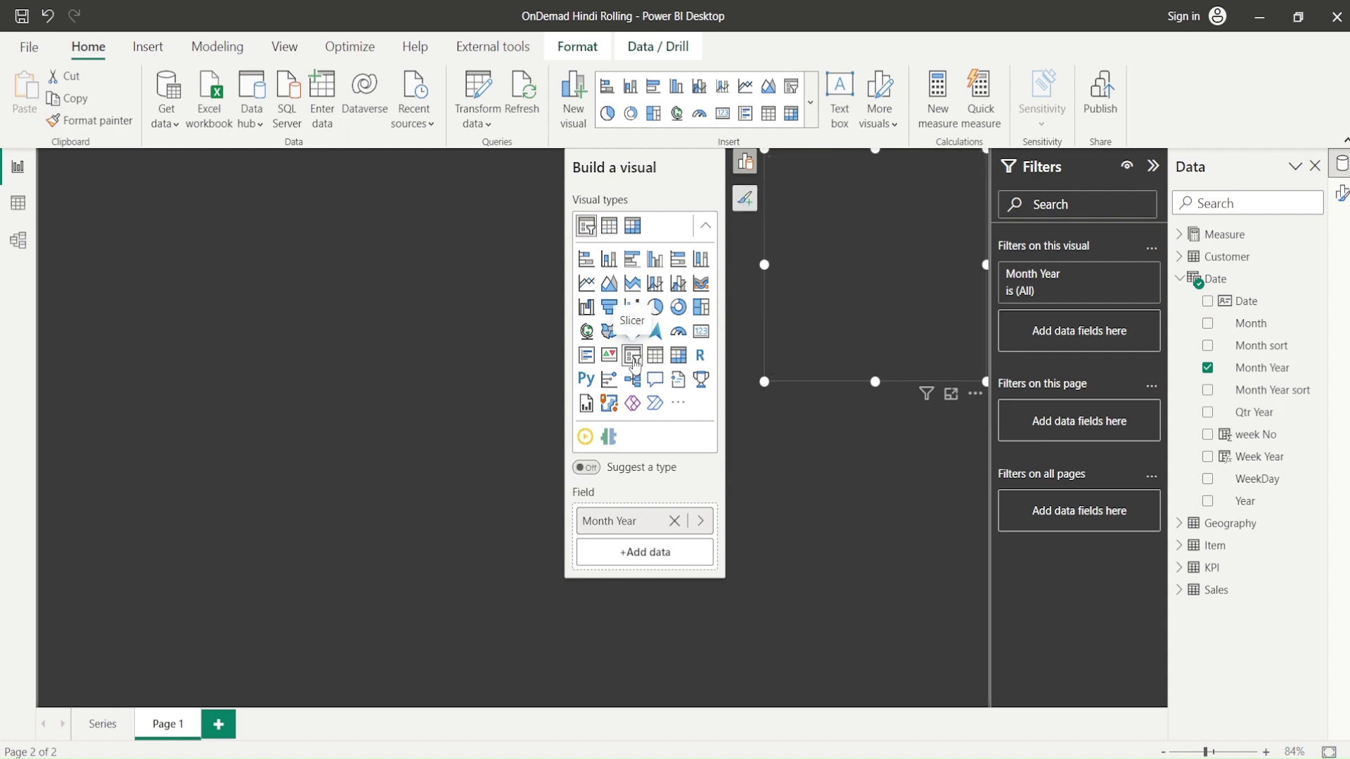
pyautogui.click(803, 444)
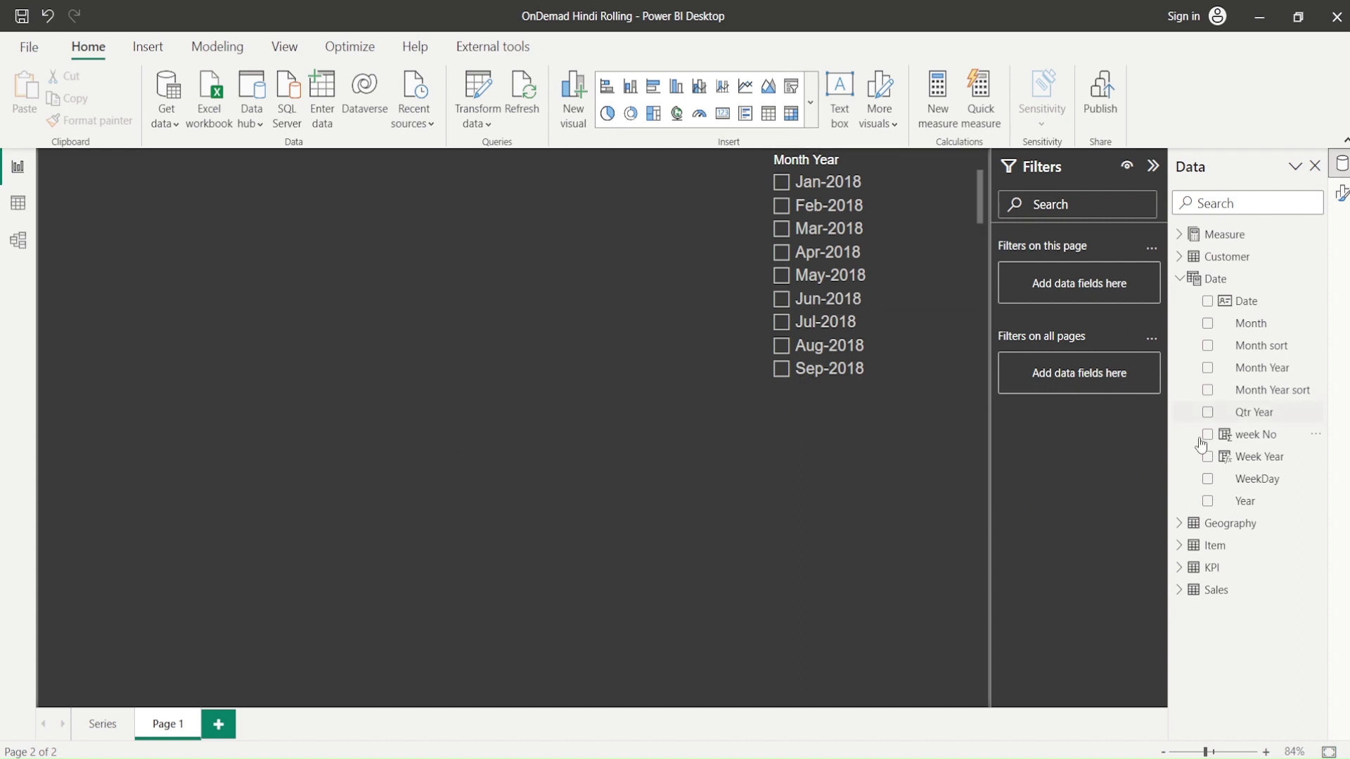
# Add a line chart of the Net measure by Month Year in the lower part of the page
pyautogui.moveTo(1272, 380); pyautogui.dragTo(189, 490)
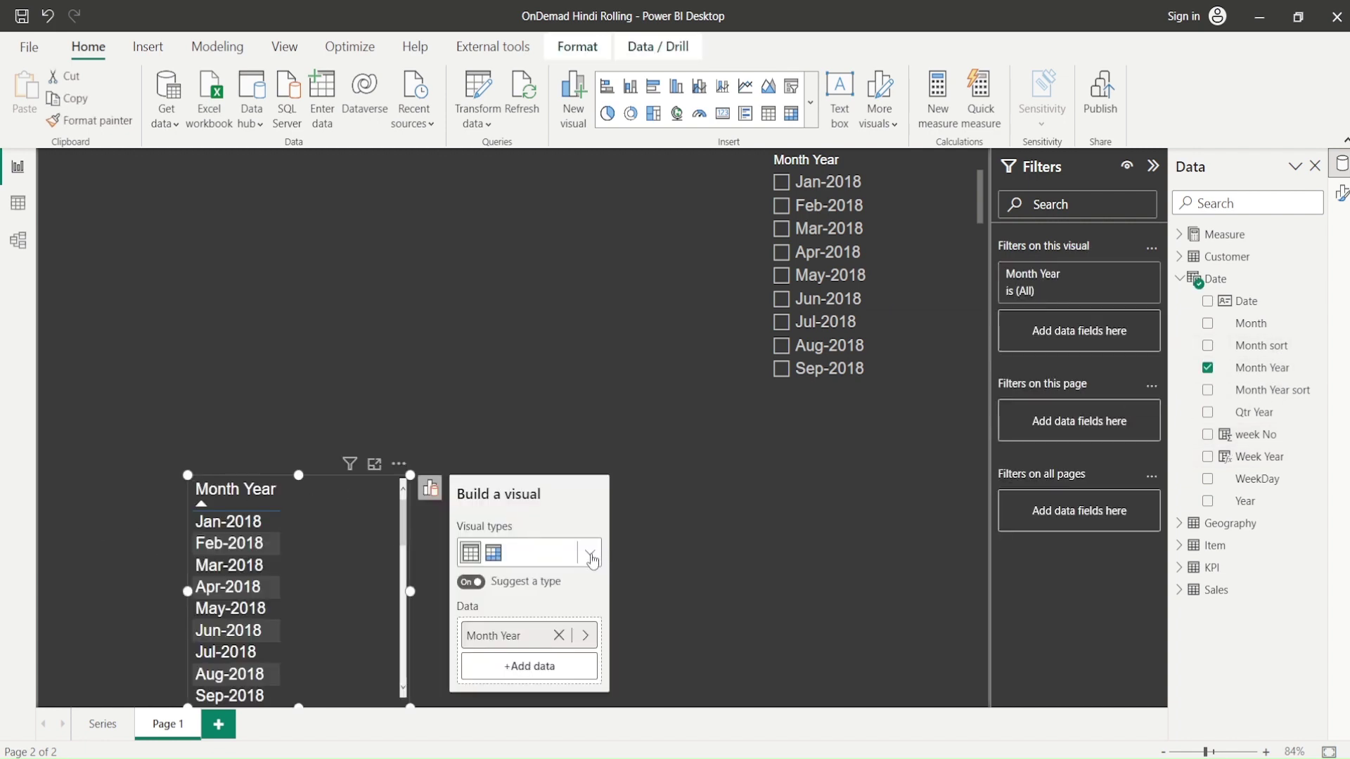
pyautogui.click(589, 552)
pyautogui.click(1182, 235)
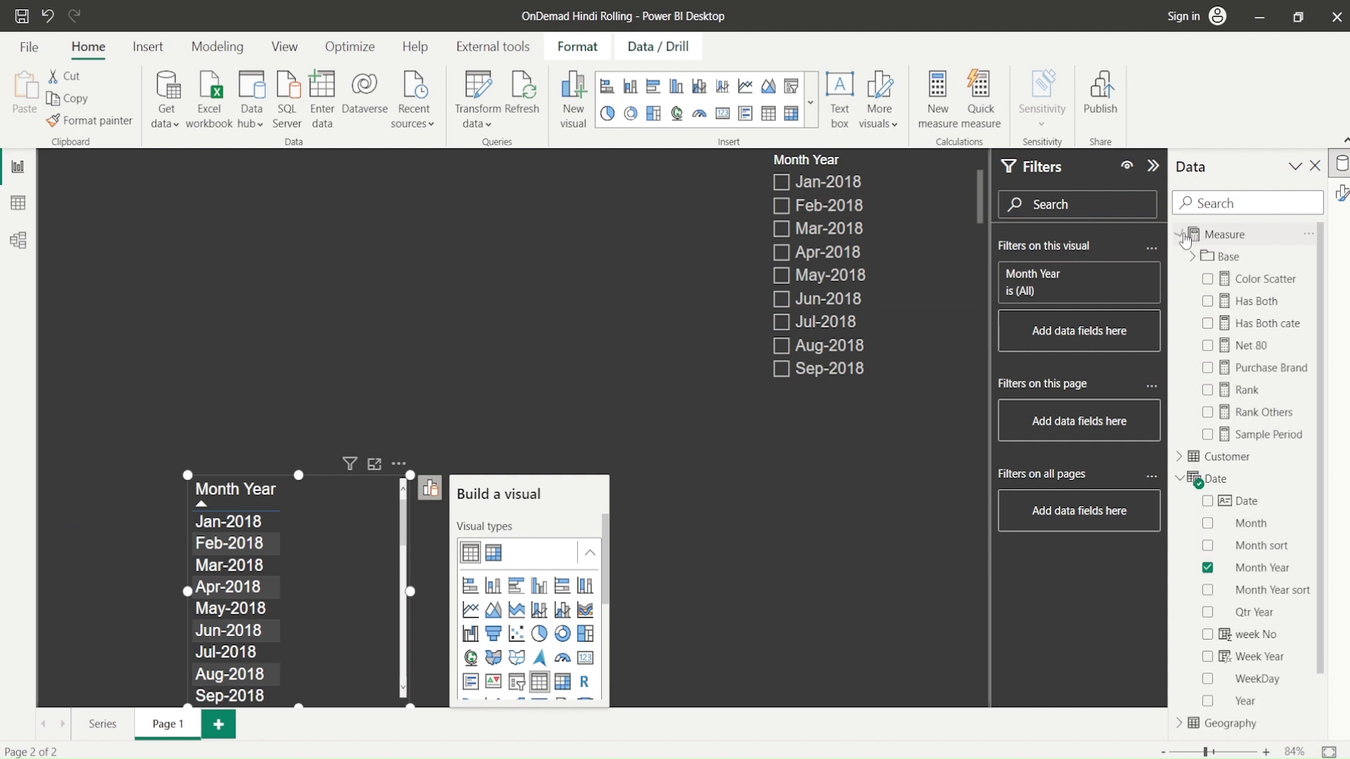
pyautogui.click(1206, 259)
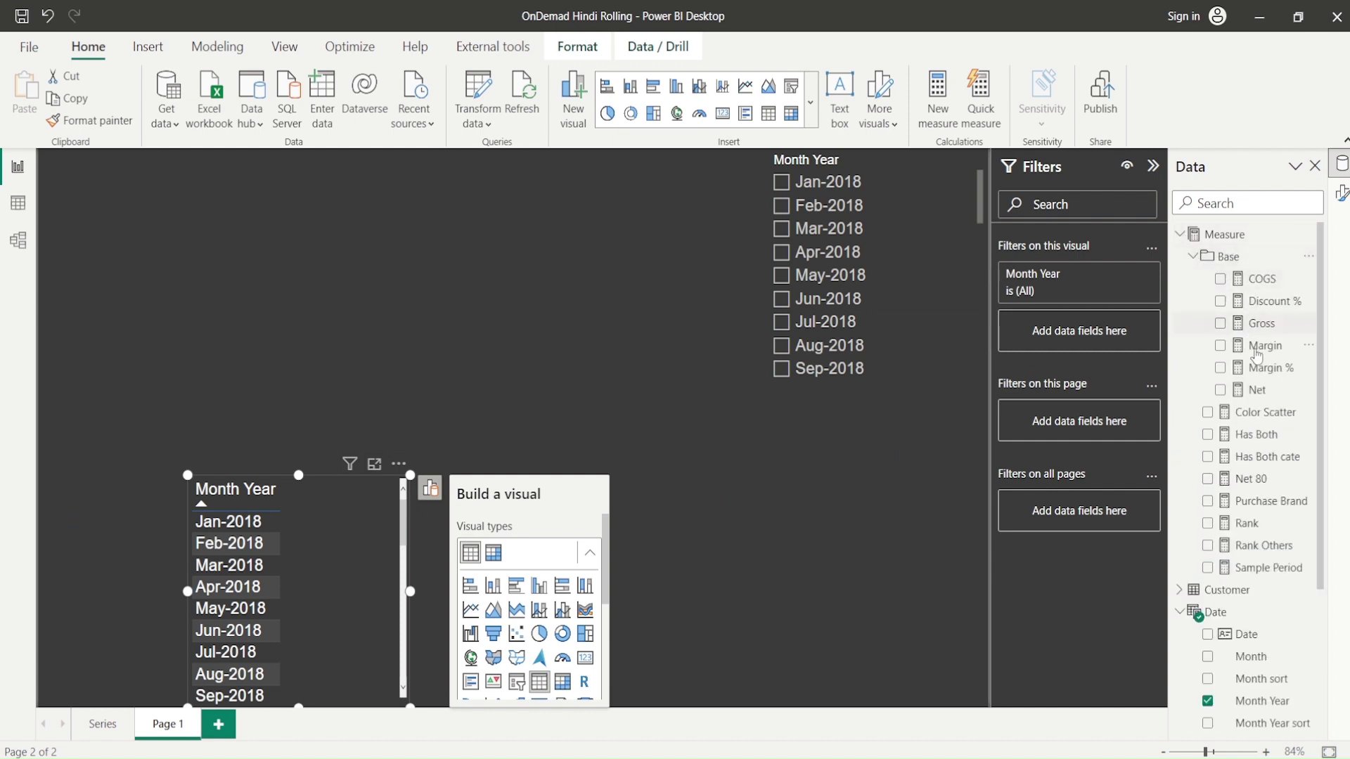
pyautogui.moveTo(1258, 390); pyautogui.dragTo(371, 534)
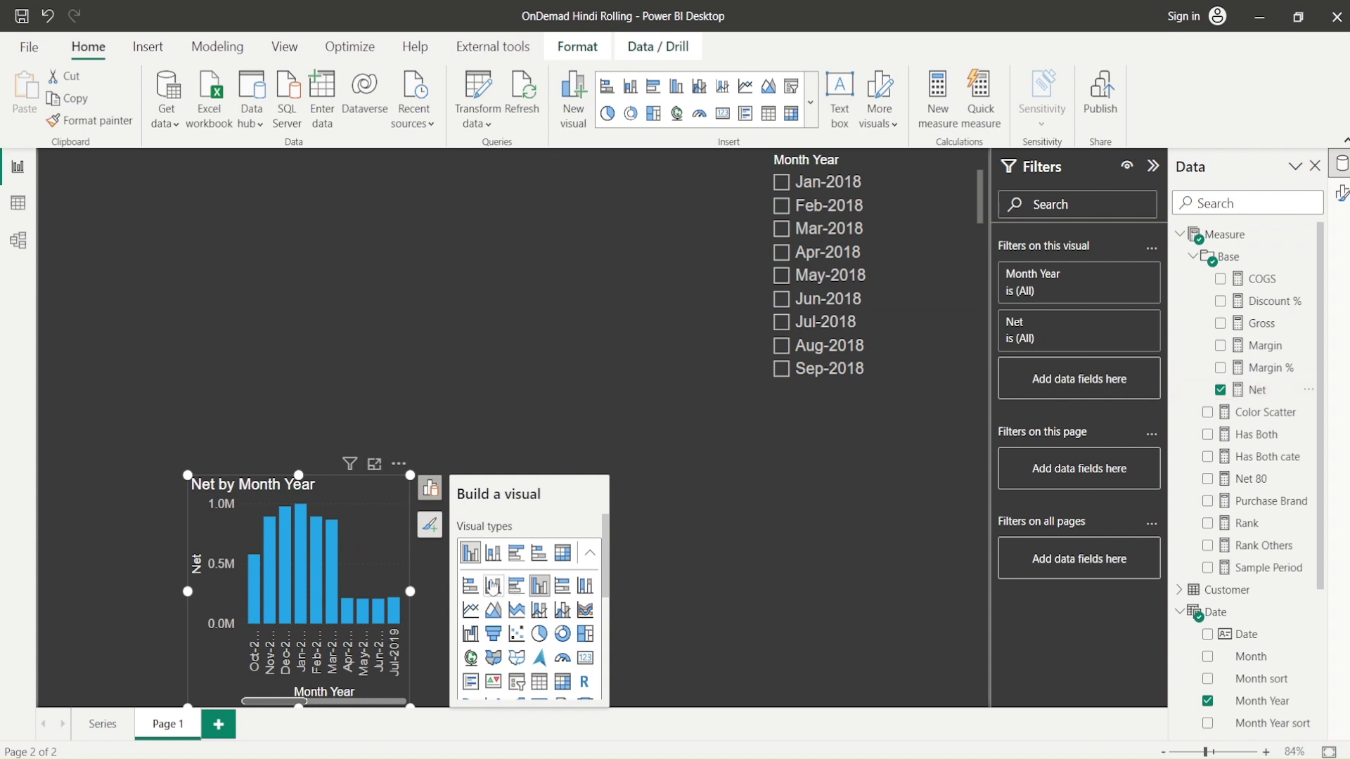
pyautogui.click(471, 610)
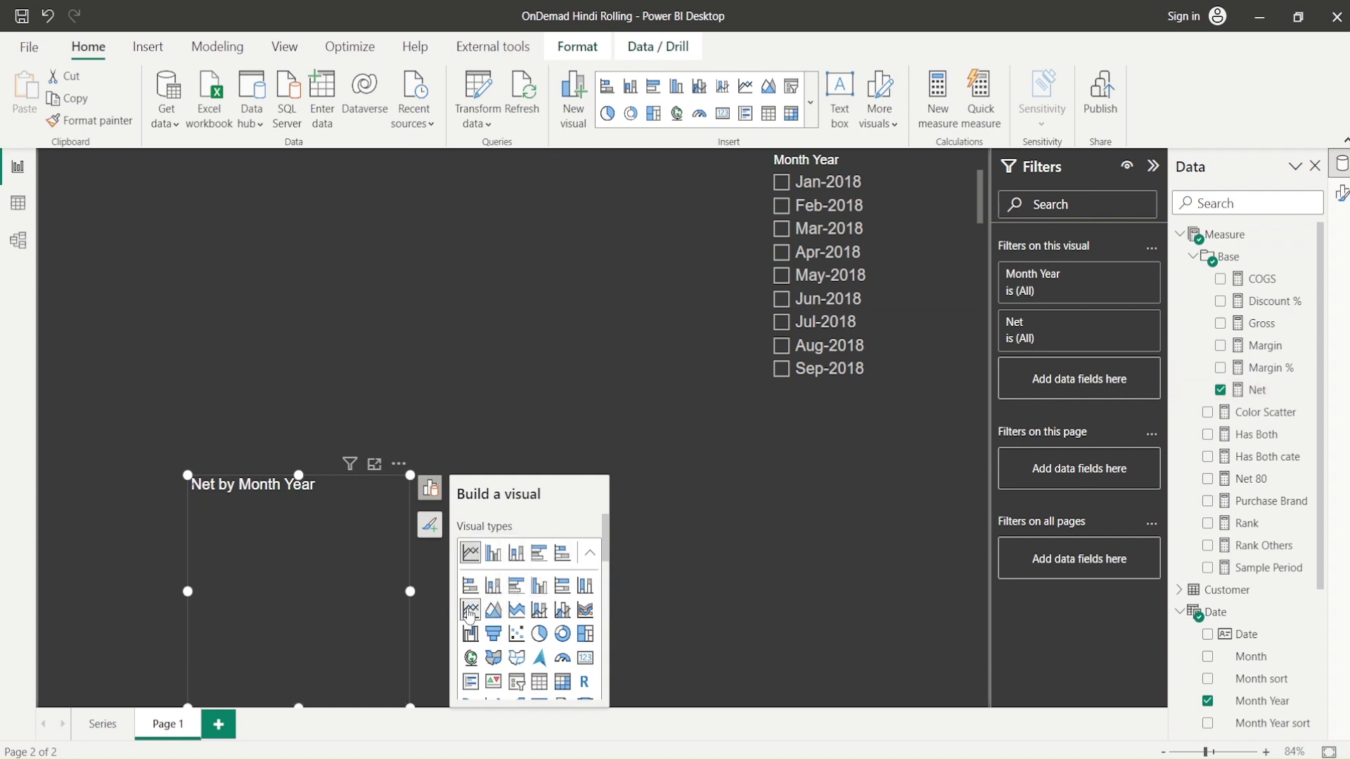
# Widen the Net by Month Year chart to span most of the page and move it slightly up
pyautogui.moveTo(409, 591); pyautogui.dragTo(876, 592)
pyautogui.moveTo(184, 593); pyautogui.dragTo(21, 588)
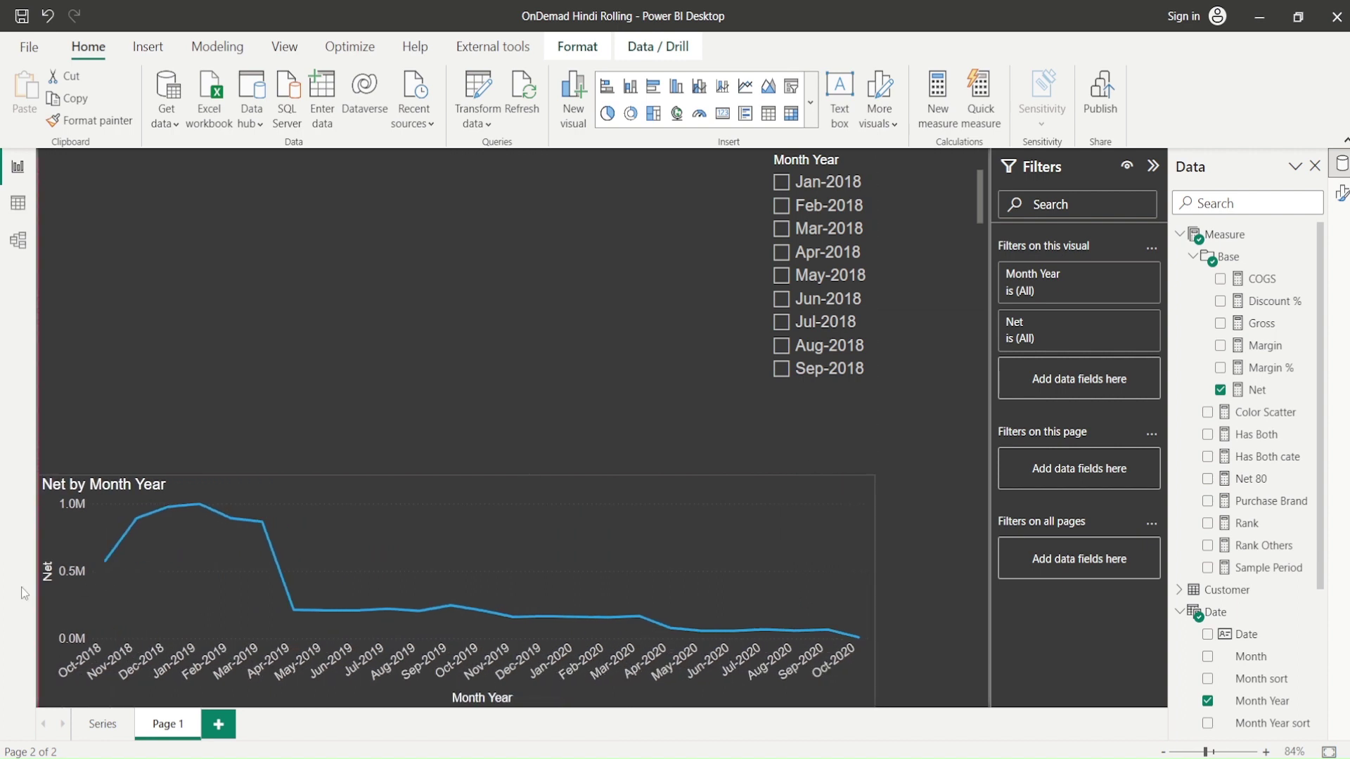
pyautogui.moveTo(348, 473); pyautogui.dragTo(348, 449)
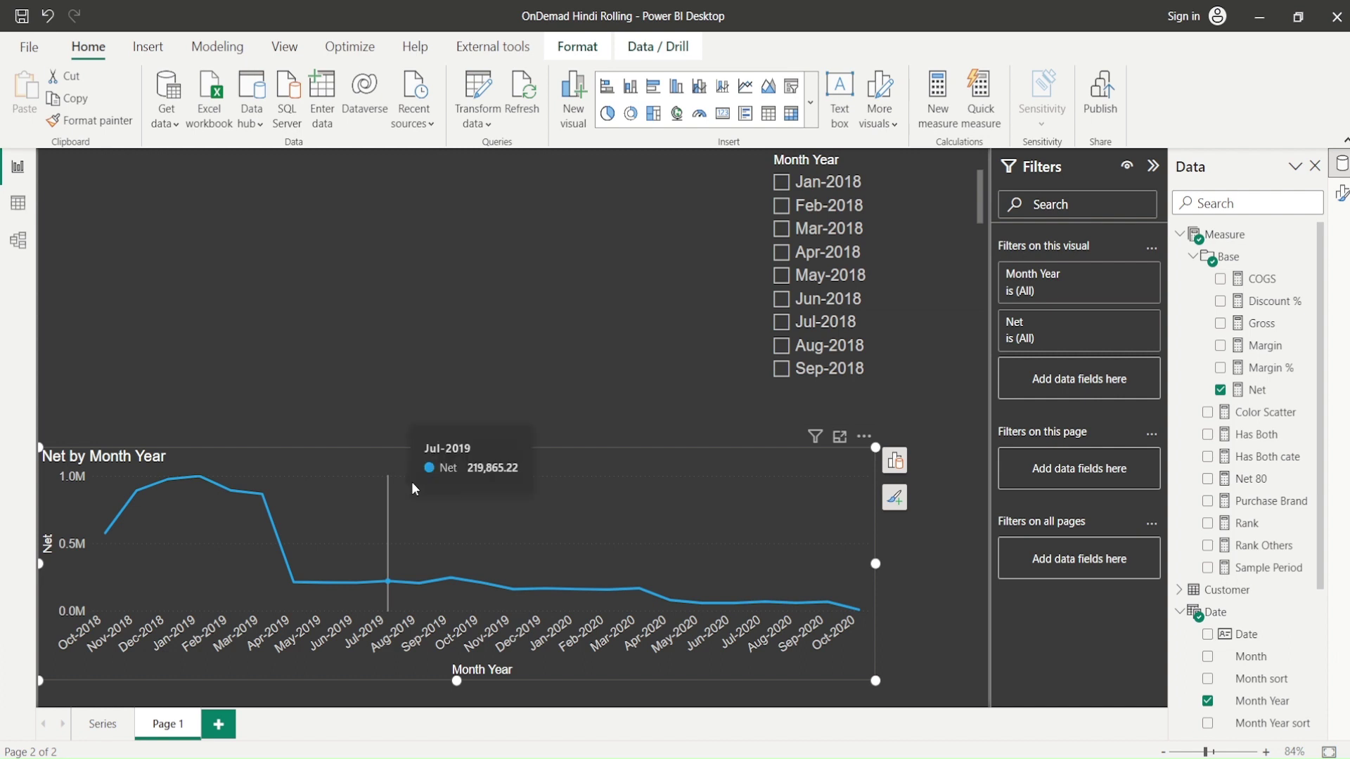
pyautogui.click(1211, 753)
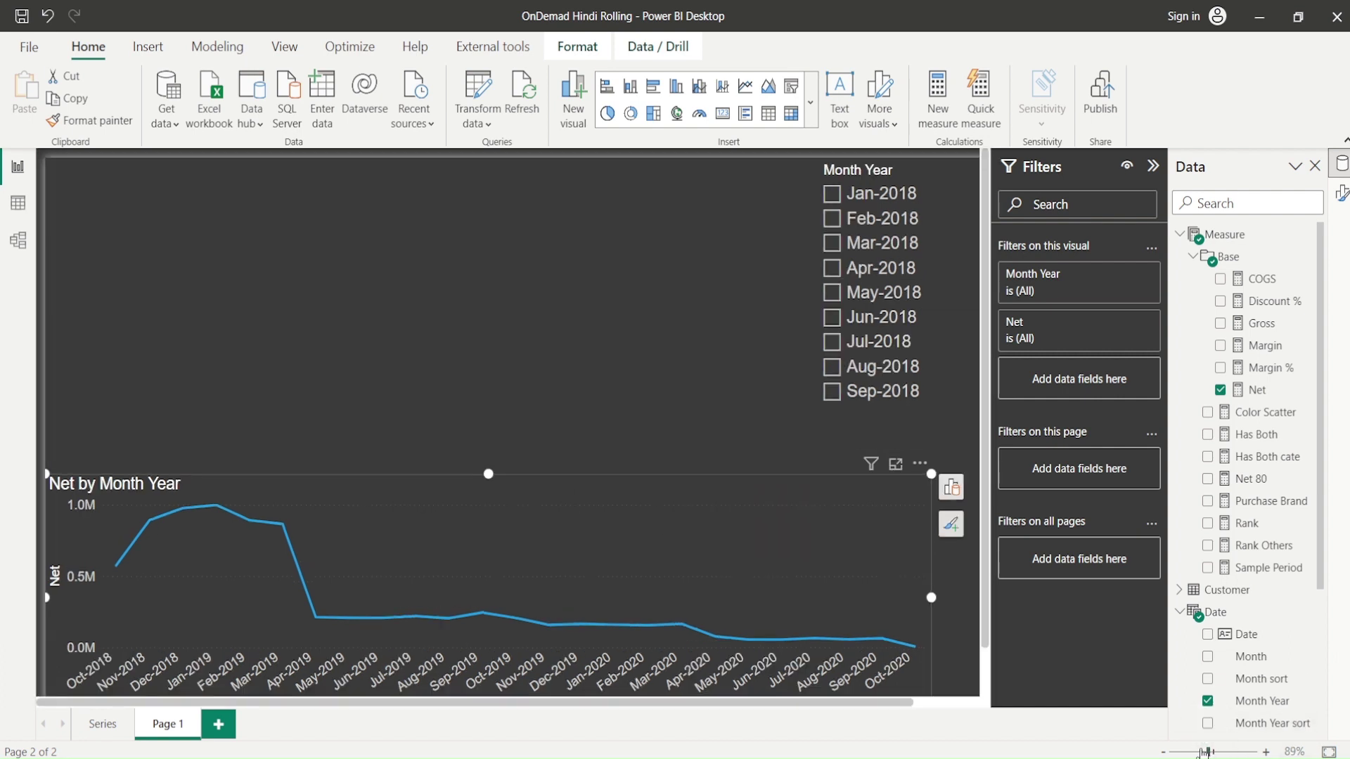
pyautogui.click(1164, 753)
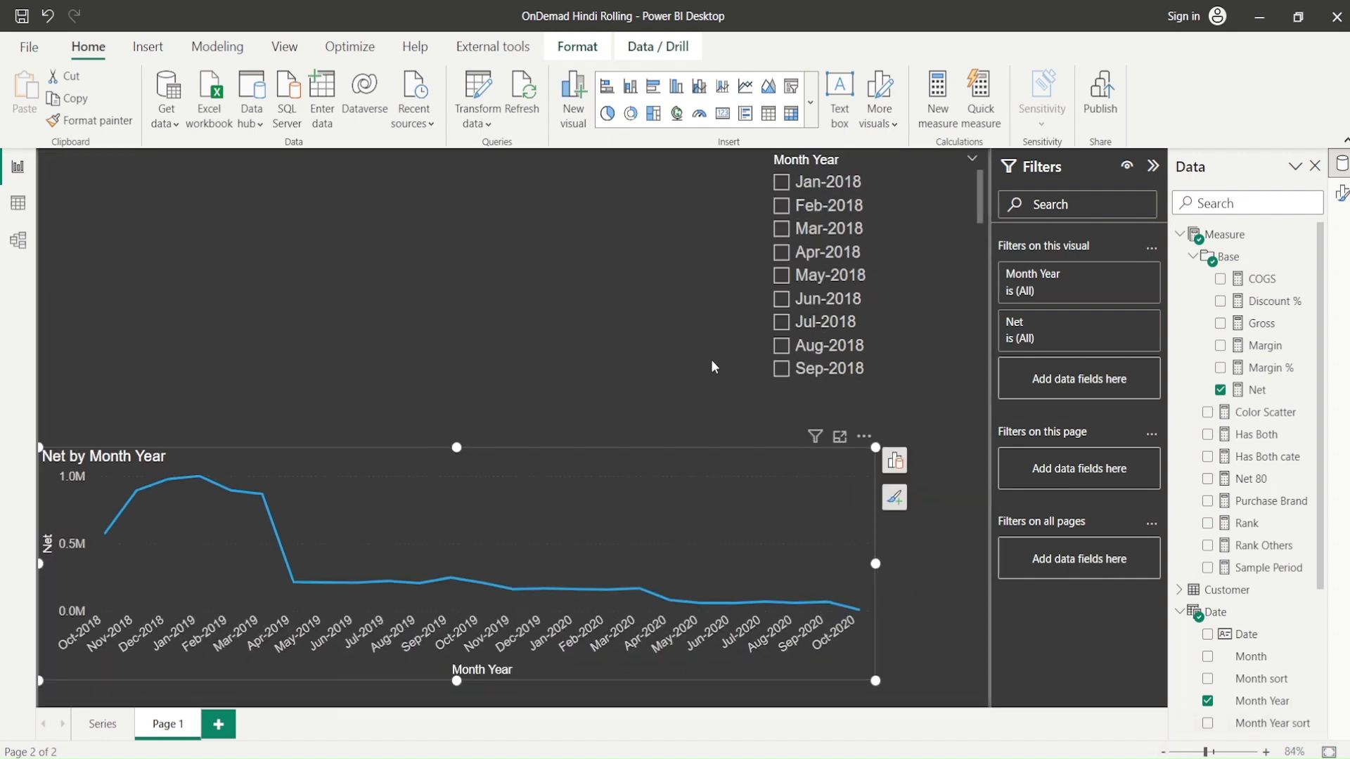
# Filter the page to Jan-2019 with the Month Year slicer
pyautogui.scroll(-3, 806, 292)
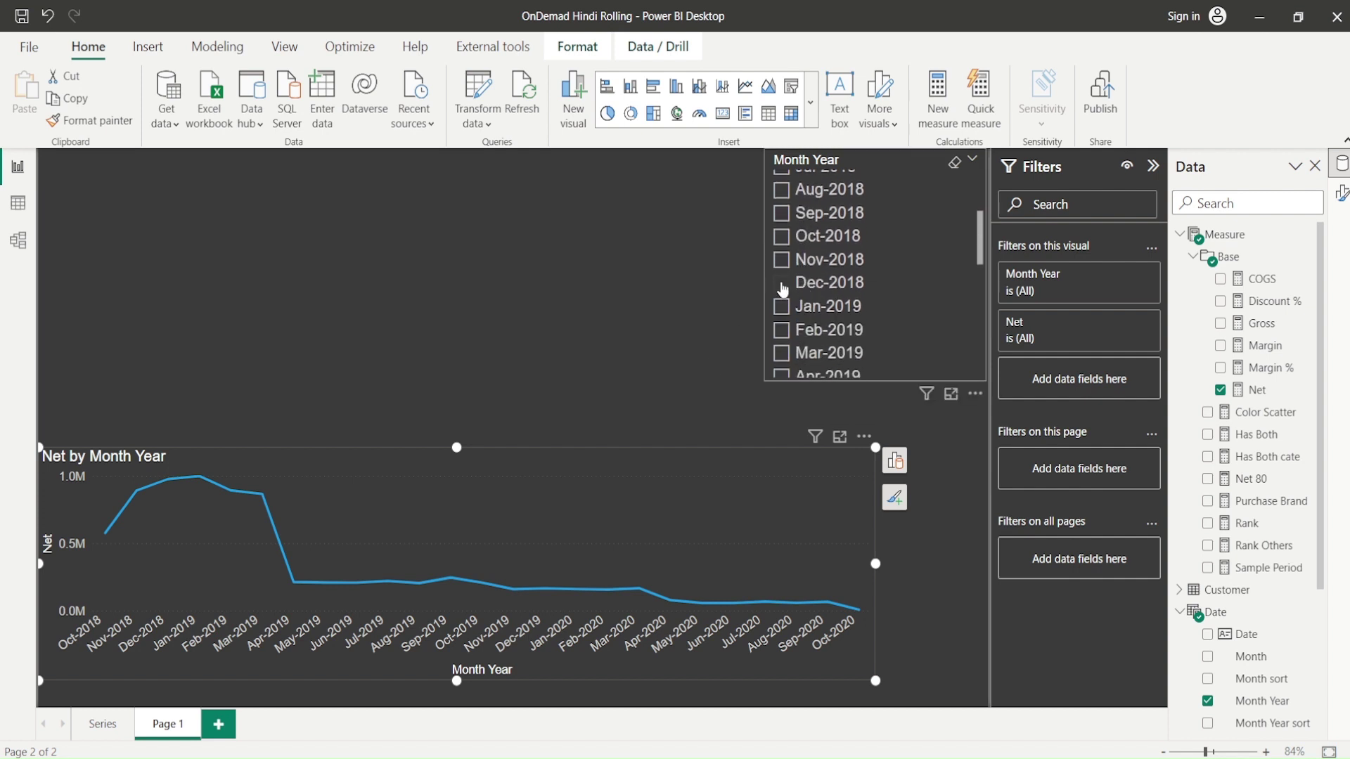
pyautogui.scroll(-1, 782, 288)
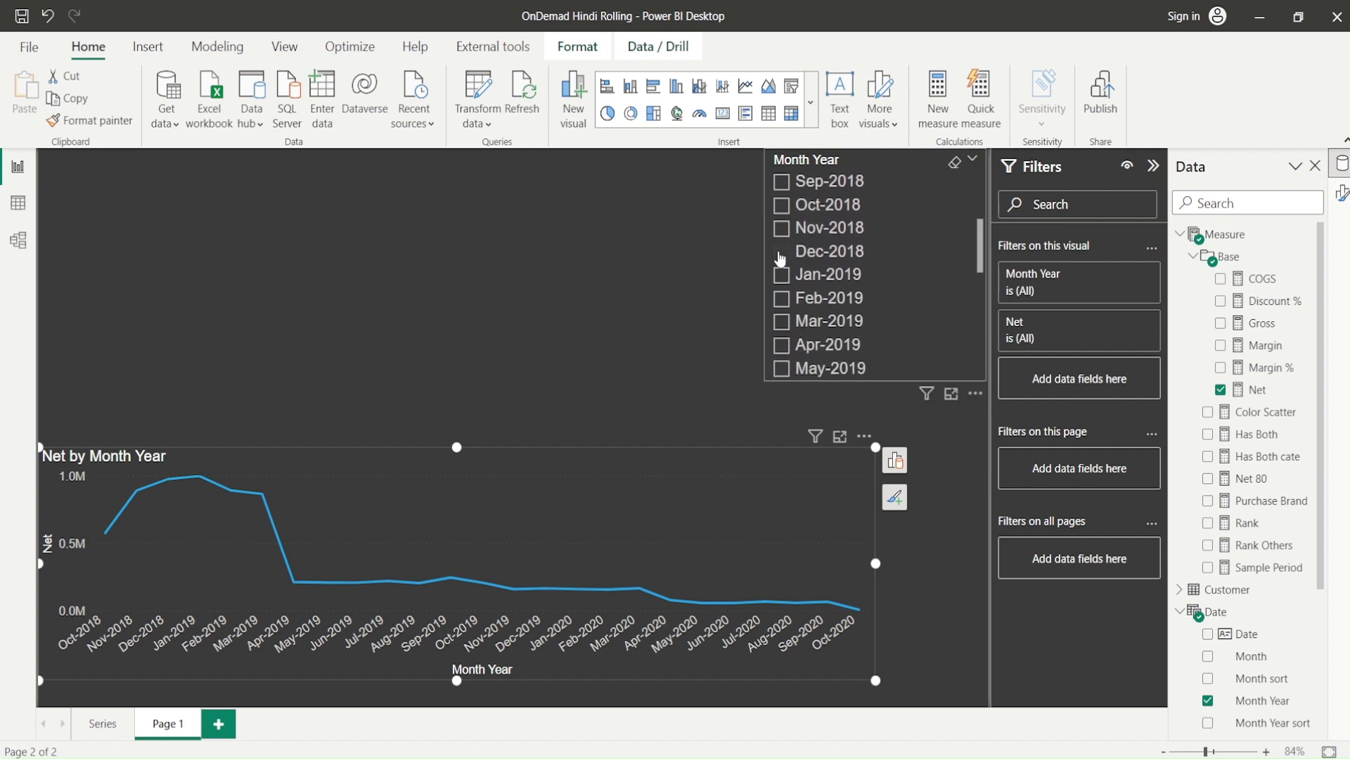
pyautogui.click(780, 260)
pyautogui.click(780, 274)
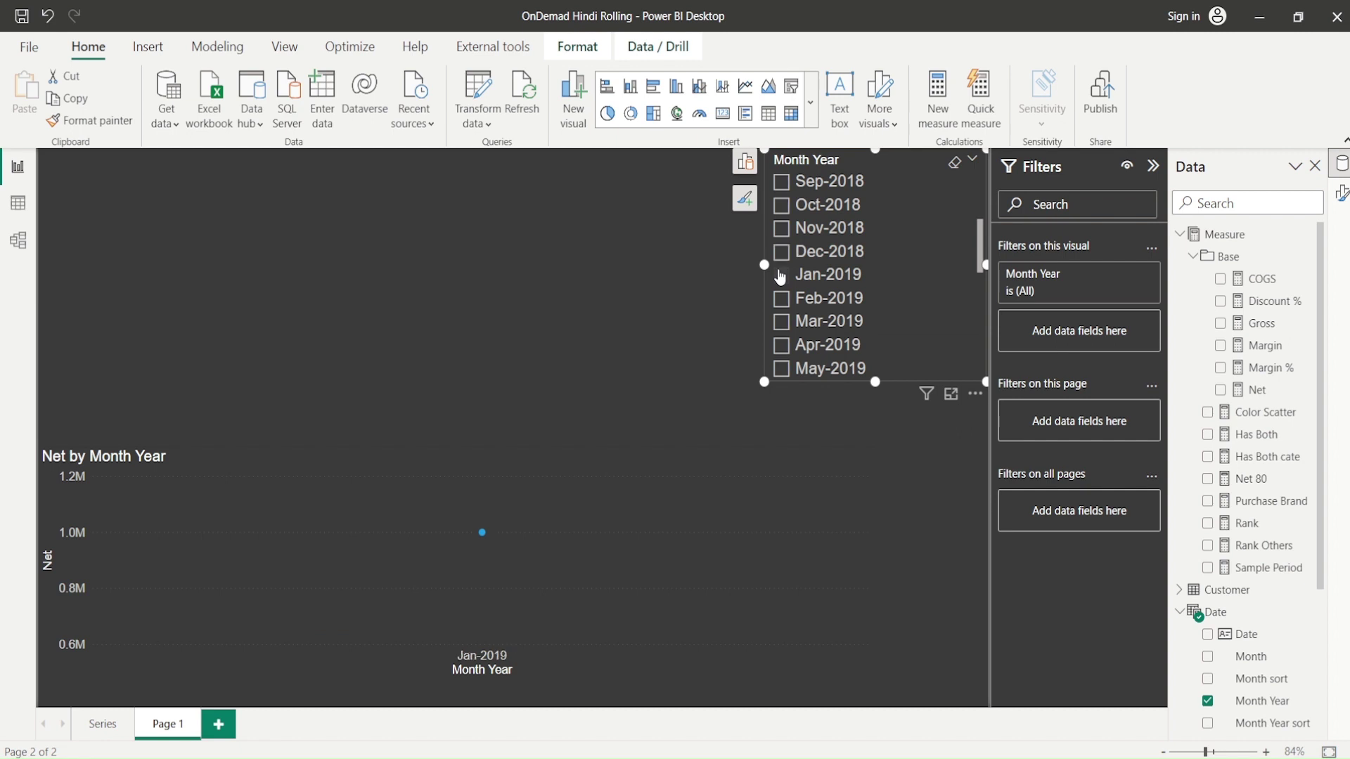
pyautogui.click(550, 271)
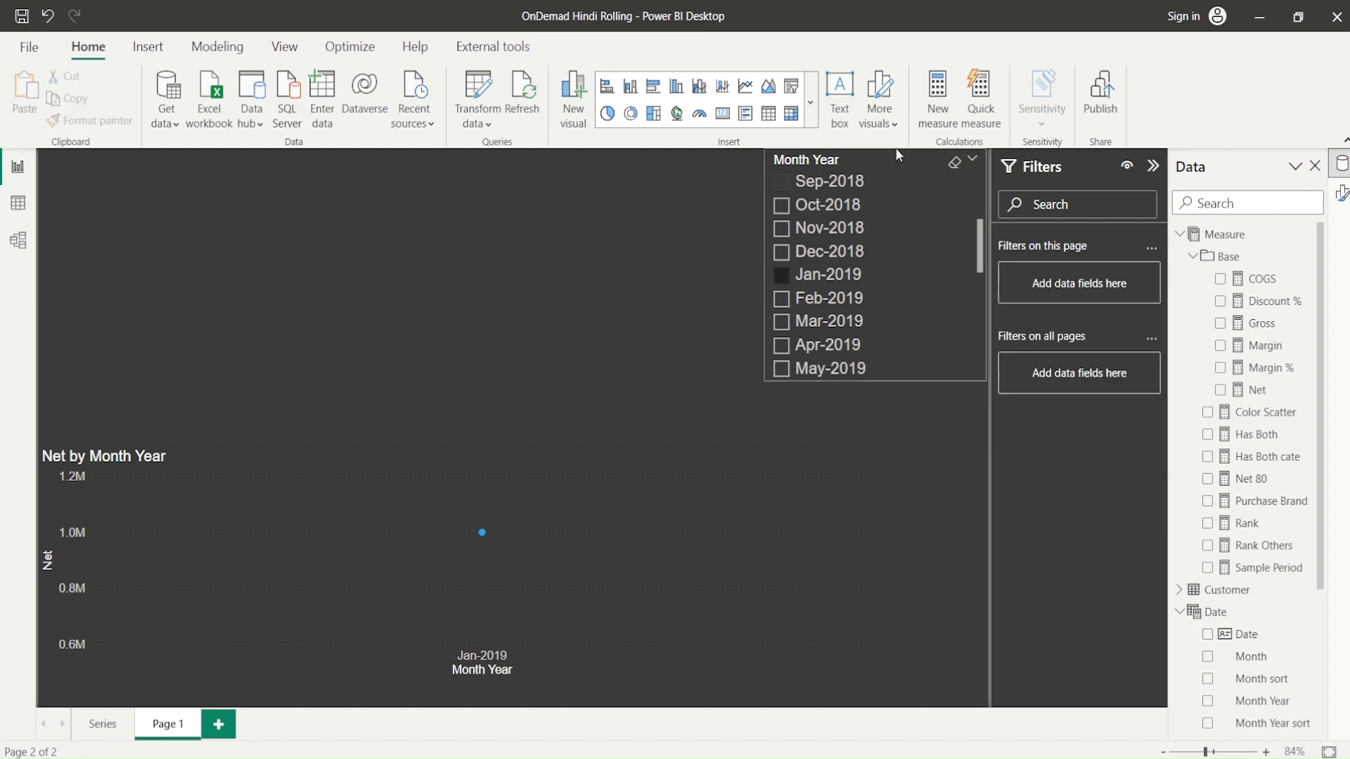
# Create a measure named Rolling 12 and begin its formula with CALCULATE on the Net measure, ready for a date filter
pyautogui.hotkey('ctrl', 'z')
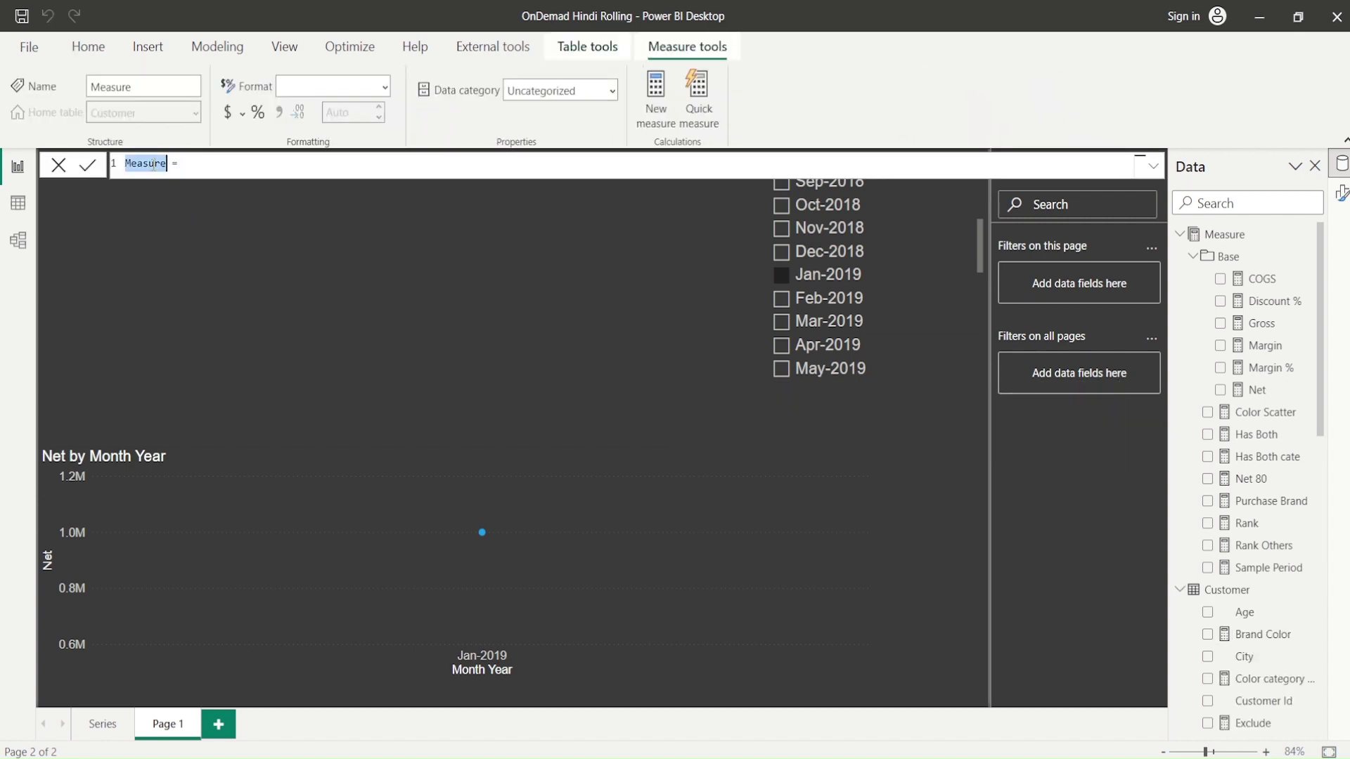
pyautogui.write('Rolling 12')
pyautogui.press('Right')
pyautogui.press('Right')
pyautogui.press('Right')
pyautogui.write('ca')
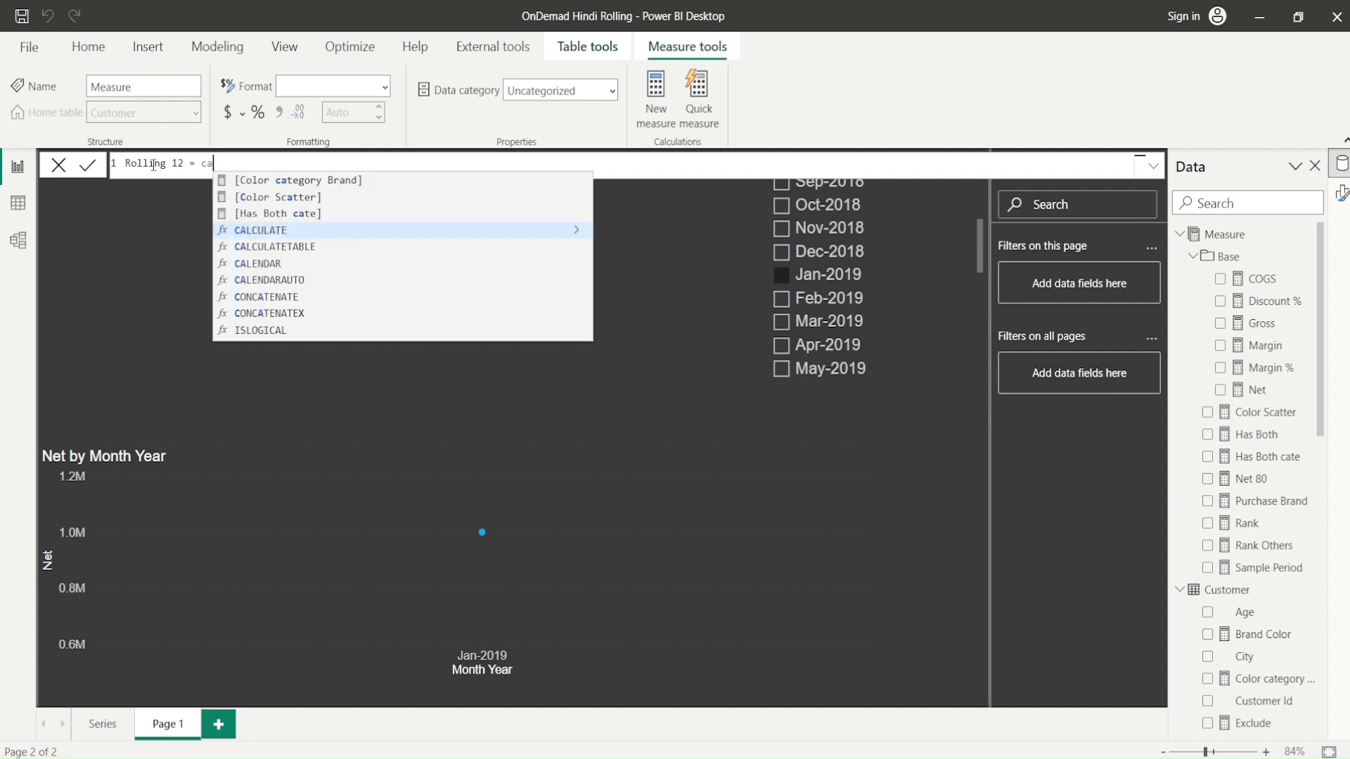
pyautogui.press('Tab')
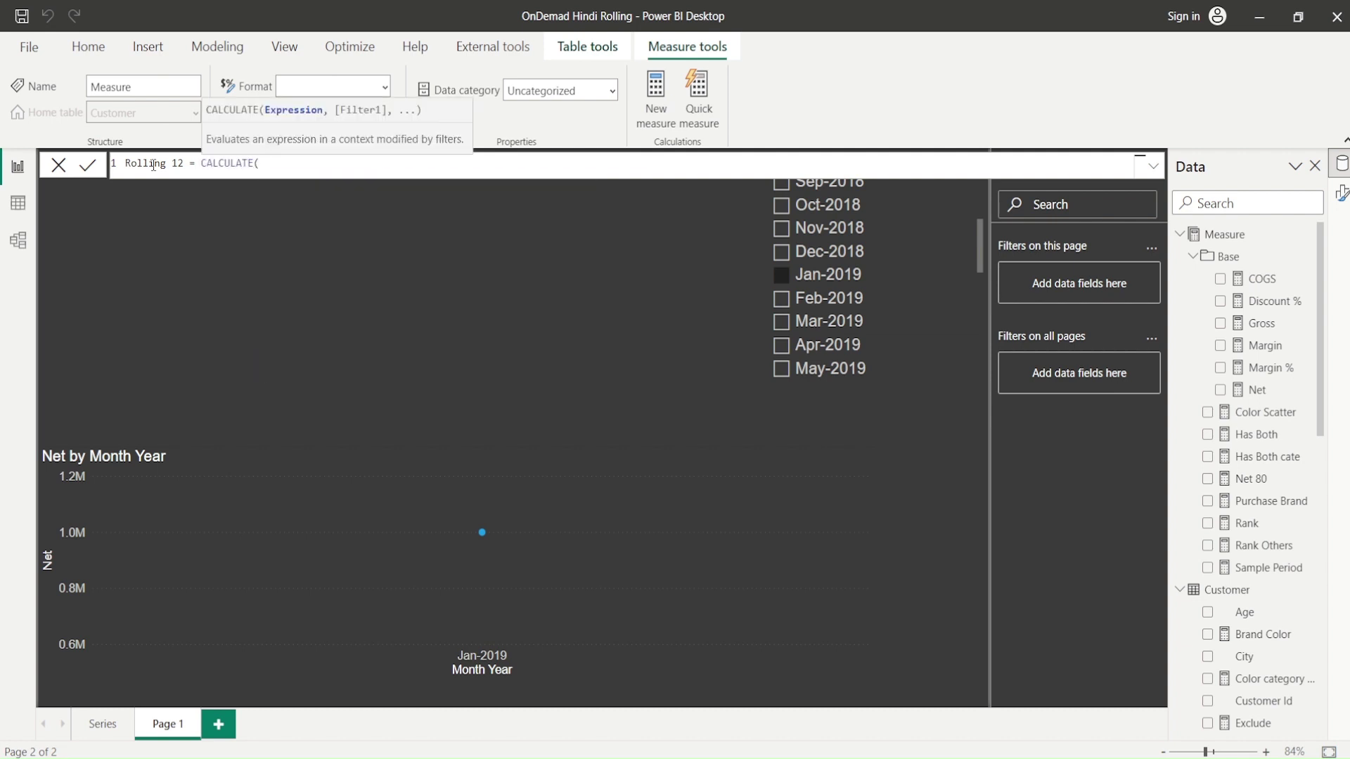
pyautogui.write('[n')
pyautogui.press('Down')
pyautogui.press('Down')
pyautogui.press('Tab')
pyautogui.write(', dat')
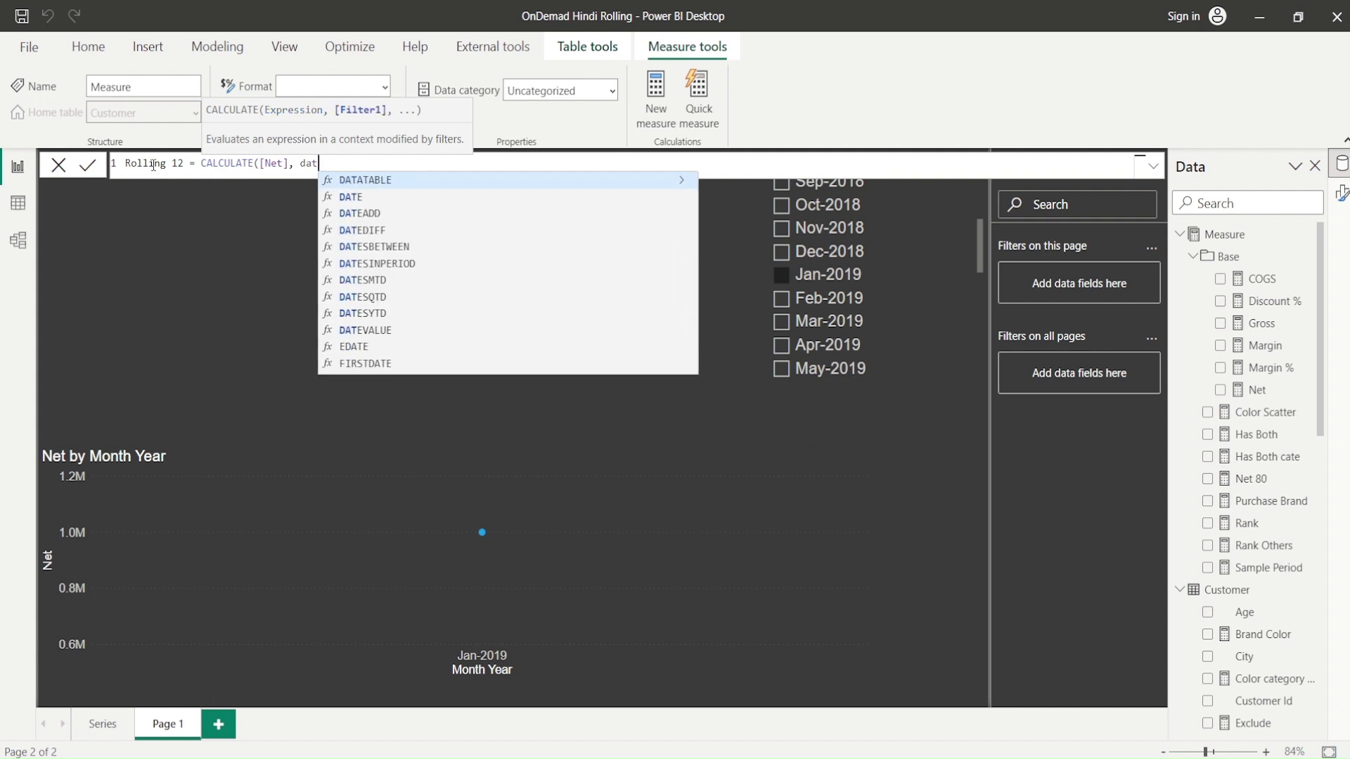
pyautogui.press('Down')
pyautogui.press('Down')
pyautogui.press('Down')
pyautogui.press('Down')
pyautogui.press('Tab')
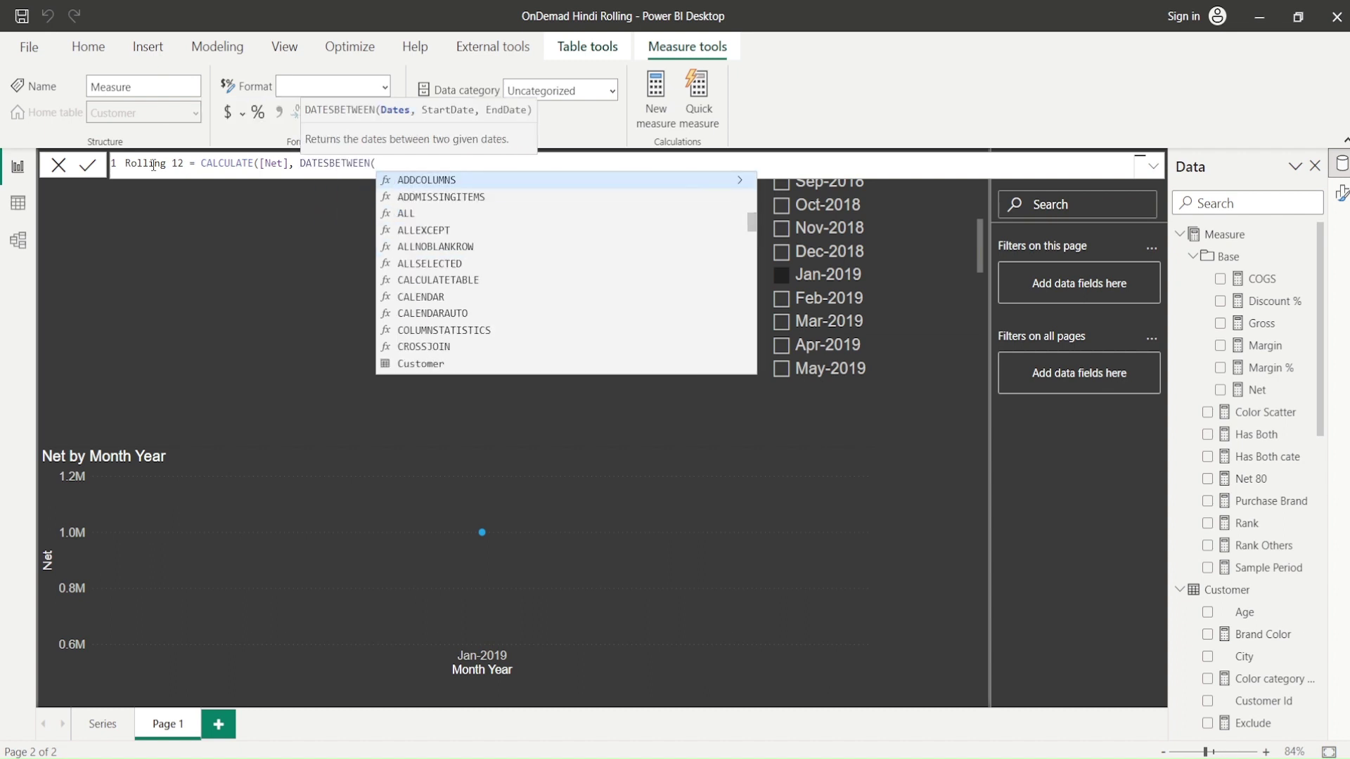
pyautogui.press('BackSpace')
pyautogui.press('BackSpace')
pyautogui.press('BackSpace')
pyautogui.press('BackSpace')
pyautogui.press('BackSpace')
pyautogui.press('BackSpace')
pyautogui.press('BackSpace')
pyautogui.press('BackSpace')
pyautogui.press('BackSpace')
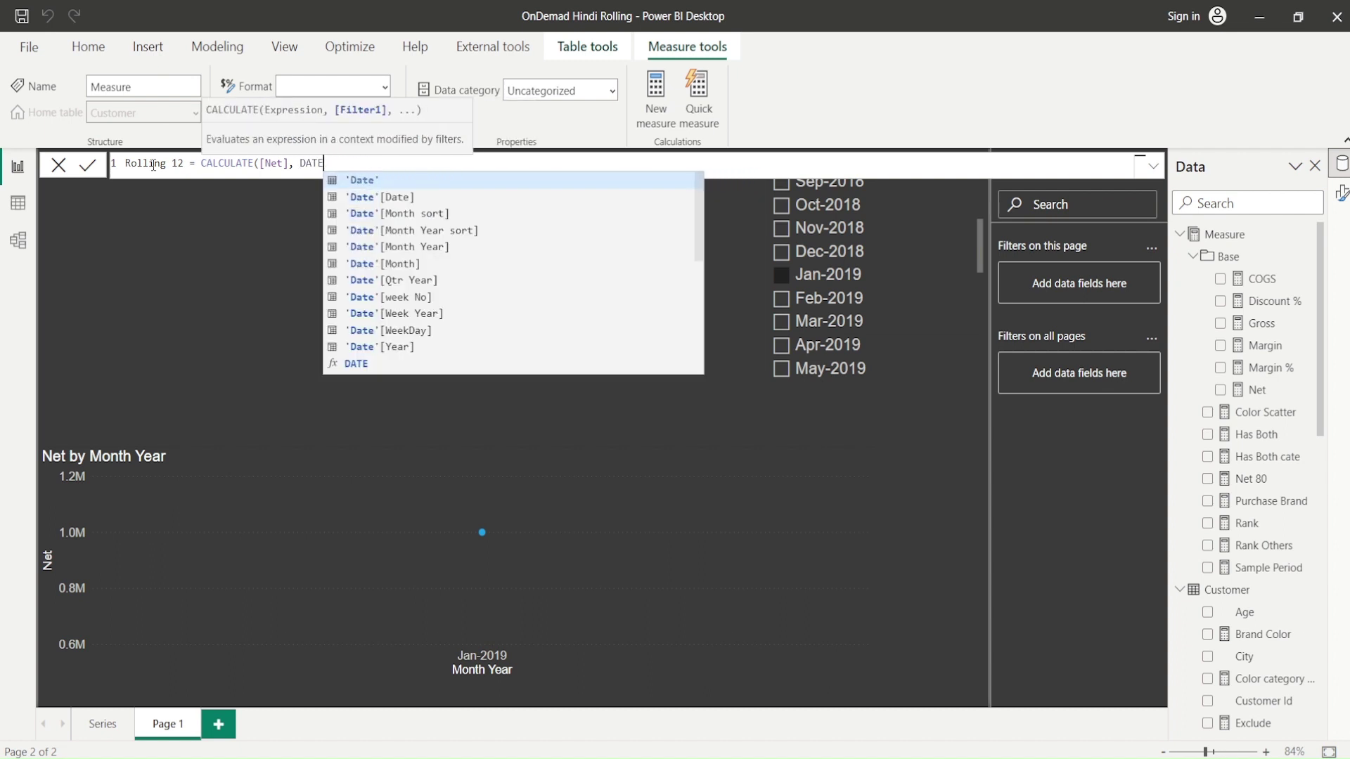
# Add a DATESINPERIOD filter to the formula on 'Date'[Date], with max('Date'[Date]) as the start date
pyautogui.write('s')
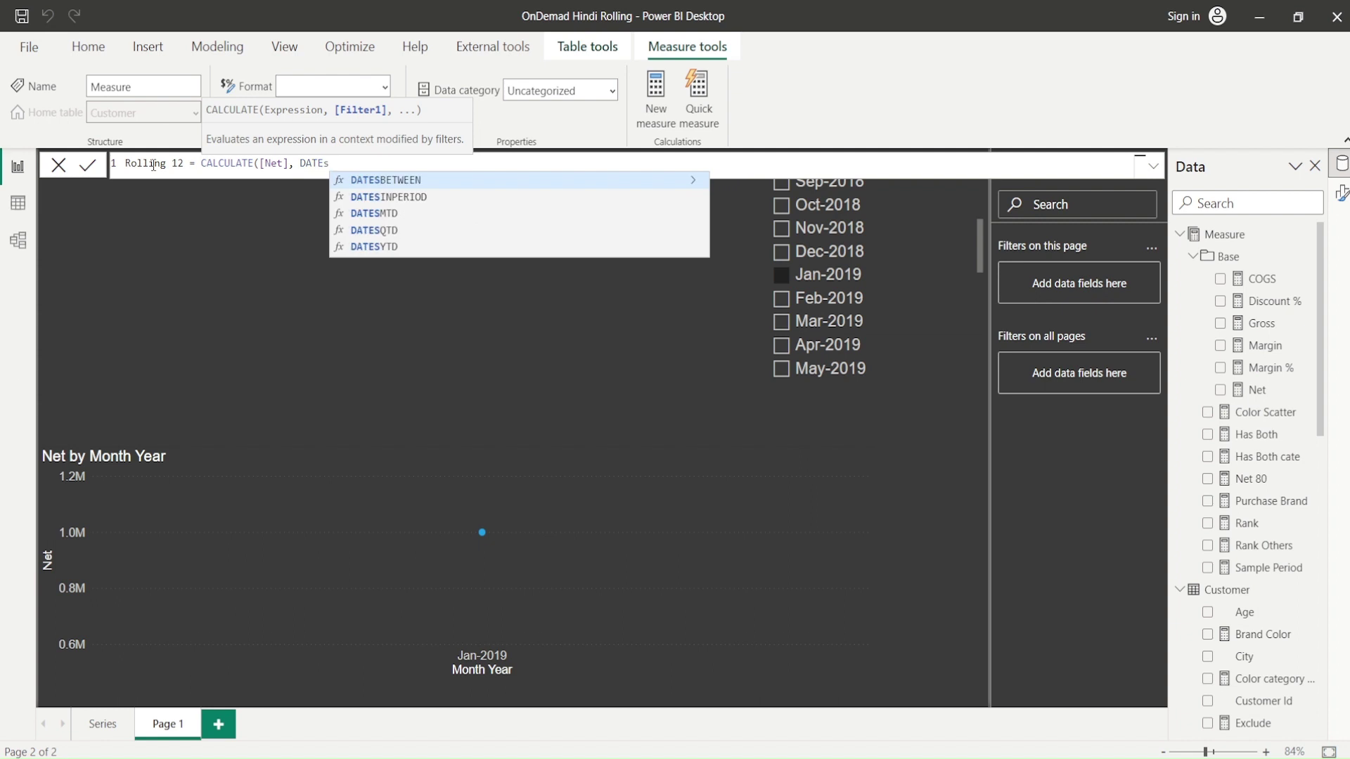
pyautogui.press('Down')
pyautogui.press('Tab')
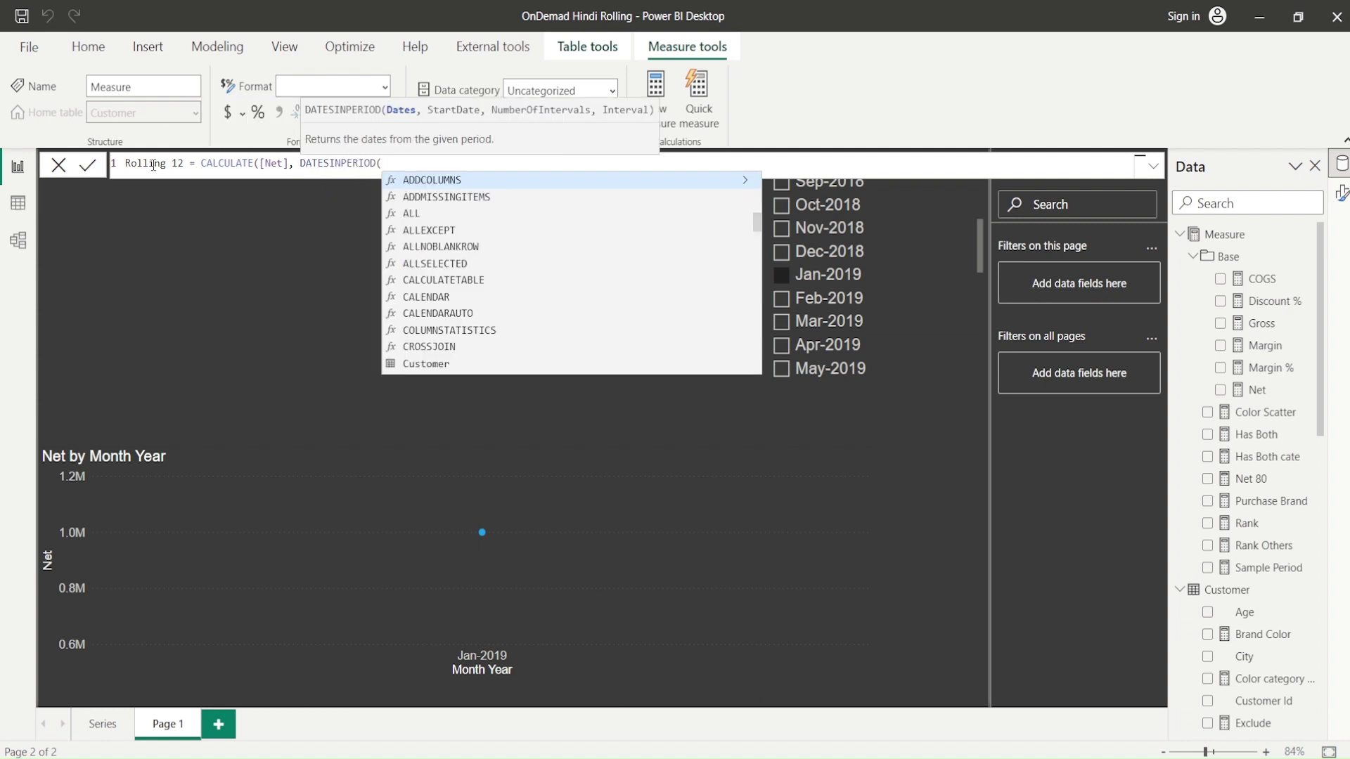
pyautogui.write("'Date'[Date")
pyautogui.press('Tab')
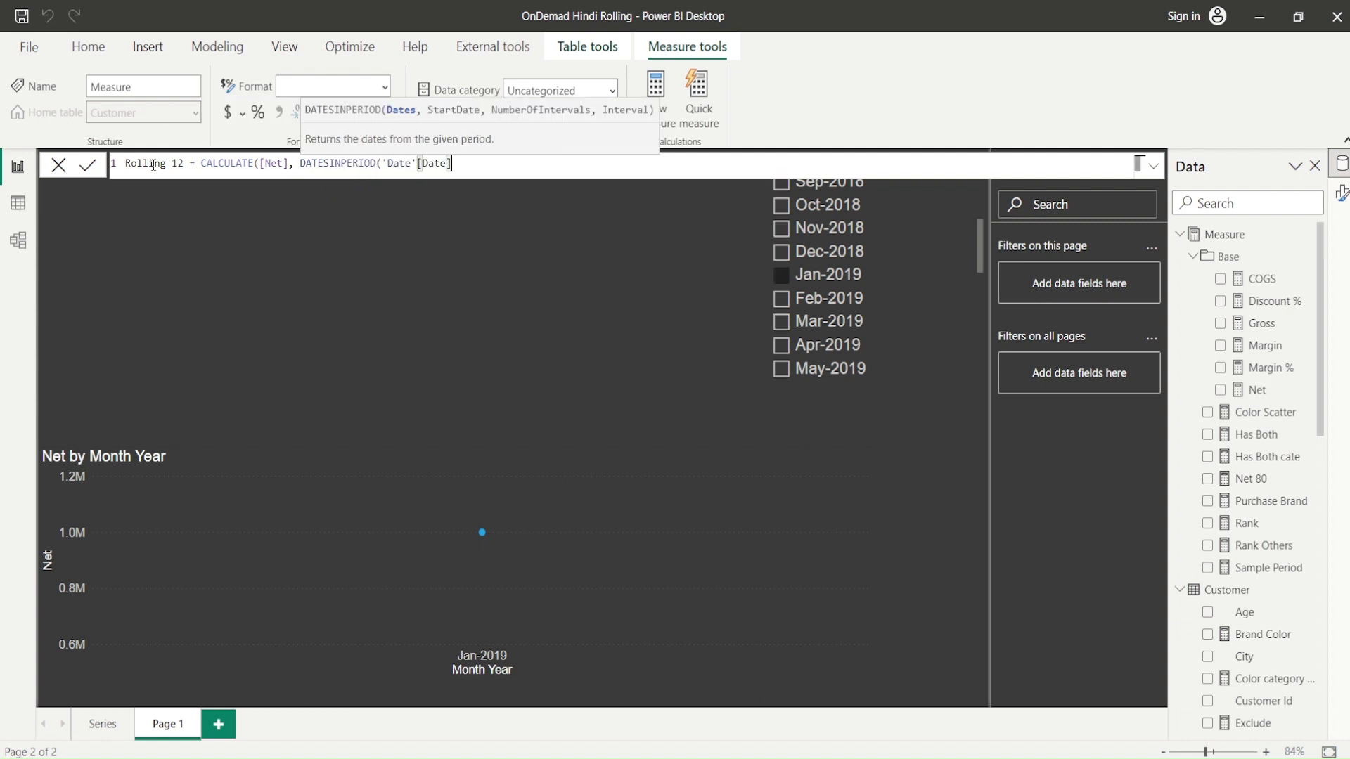
pyautogui.write(', max(')
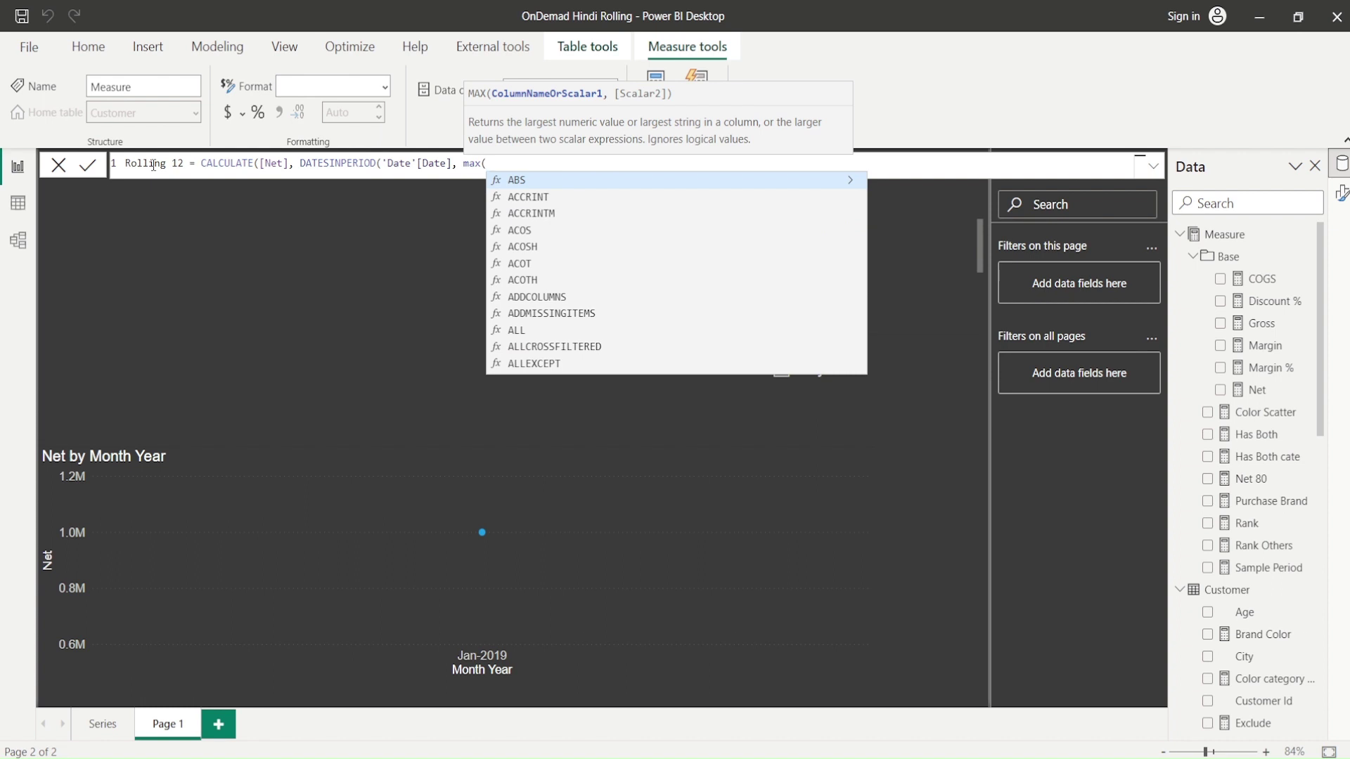
pyautogui.write('Date')
pyautogui.press('Down')
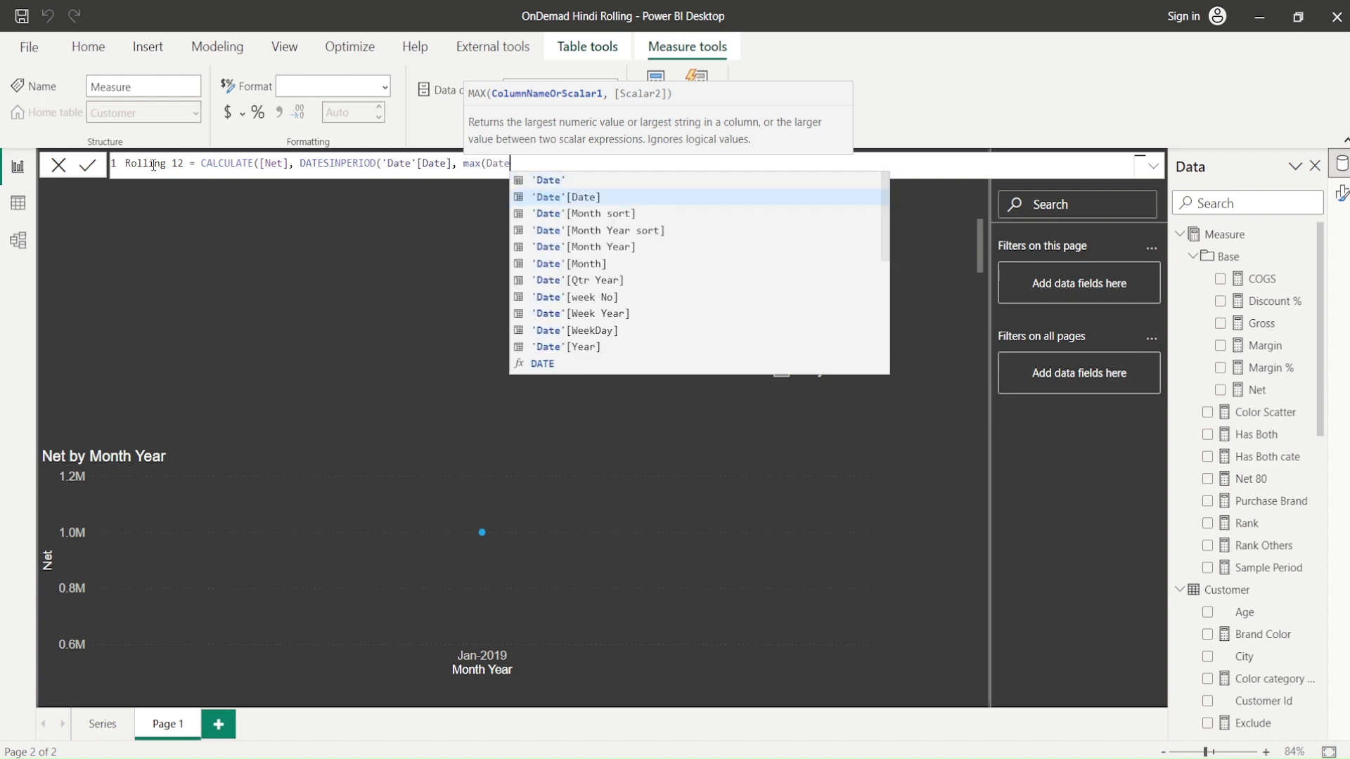
pyautogui.press('Tab')
pyautogui.write(')')
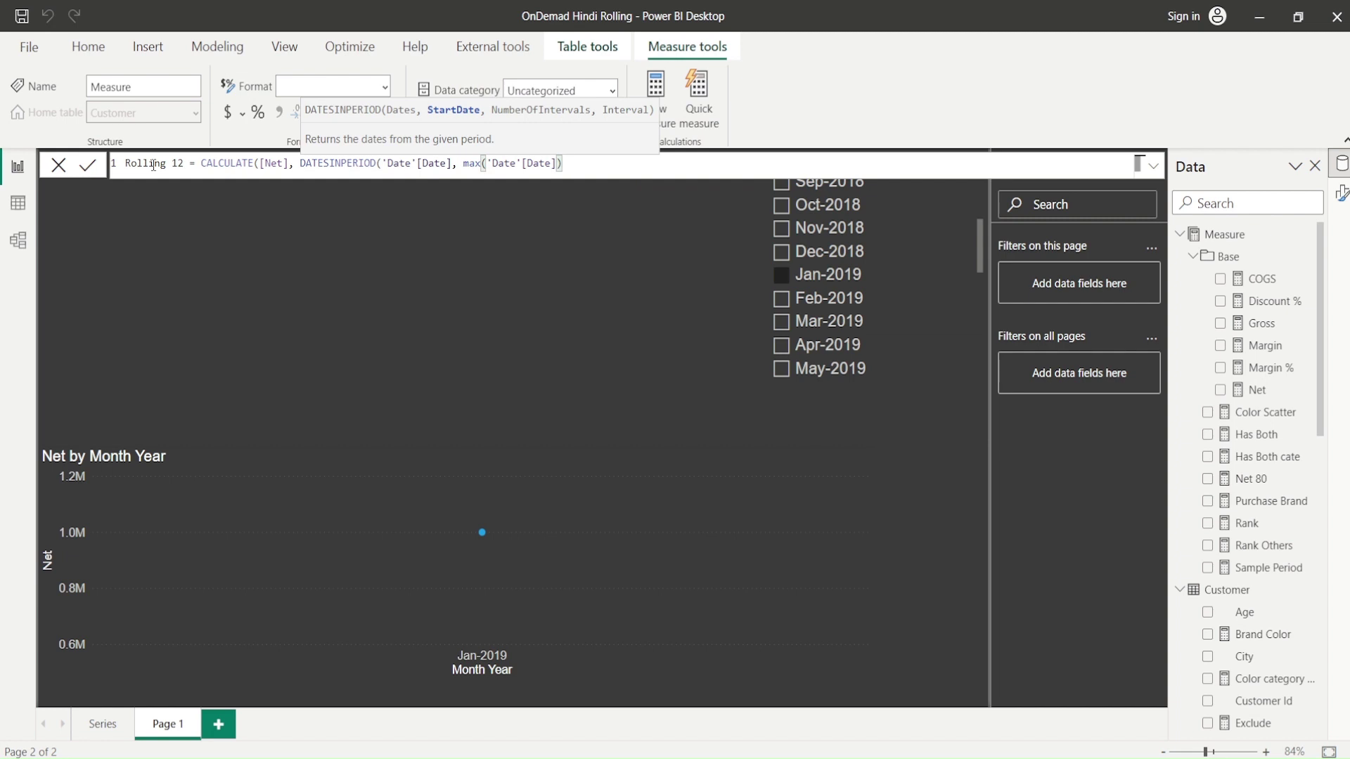
# Complete the DATESINPERIOD filter with -12 intervals of MONTH and close the CALCULATE expression
pyautogui.write(', -12,')
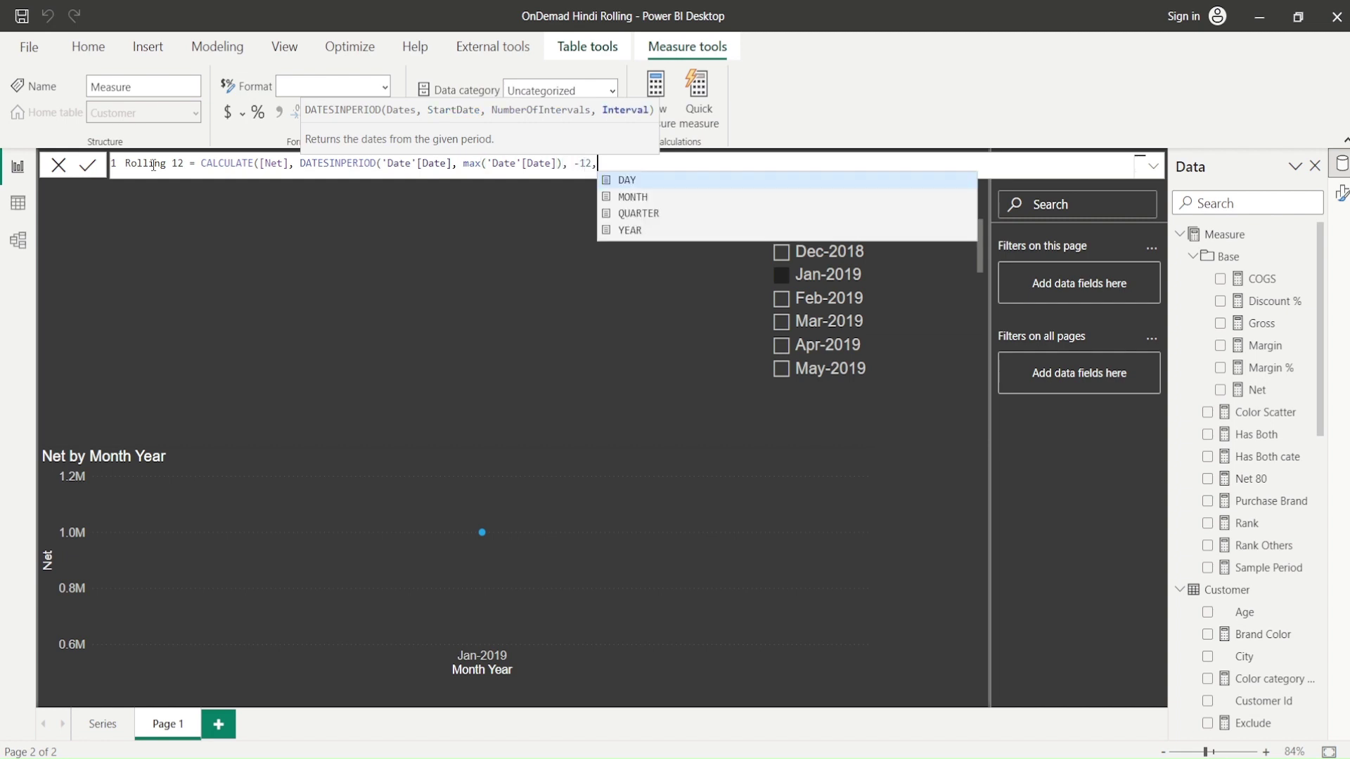
pyautogui.press('Down')
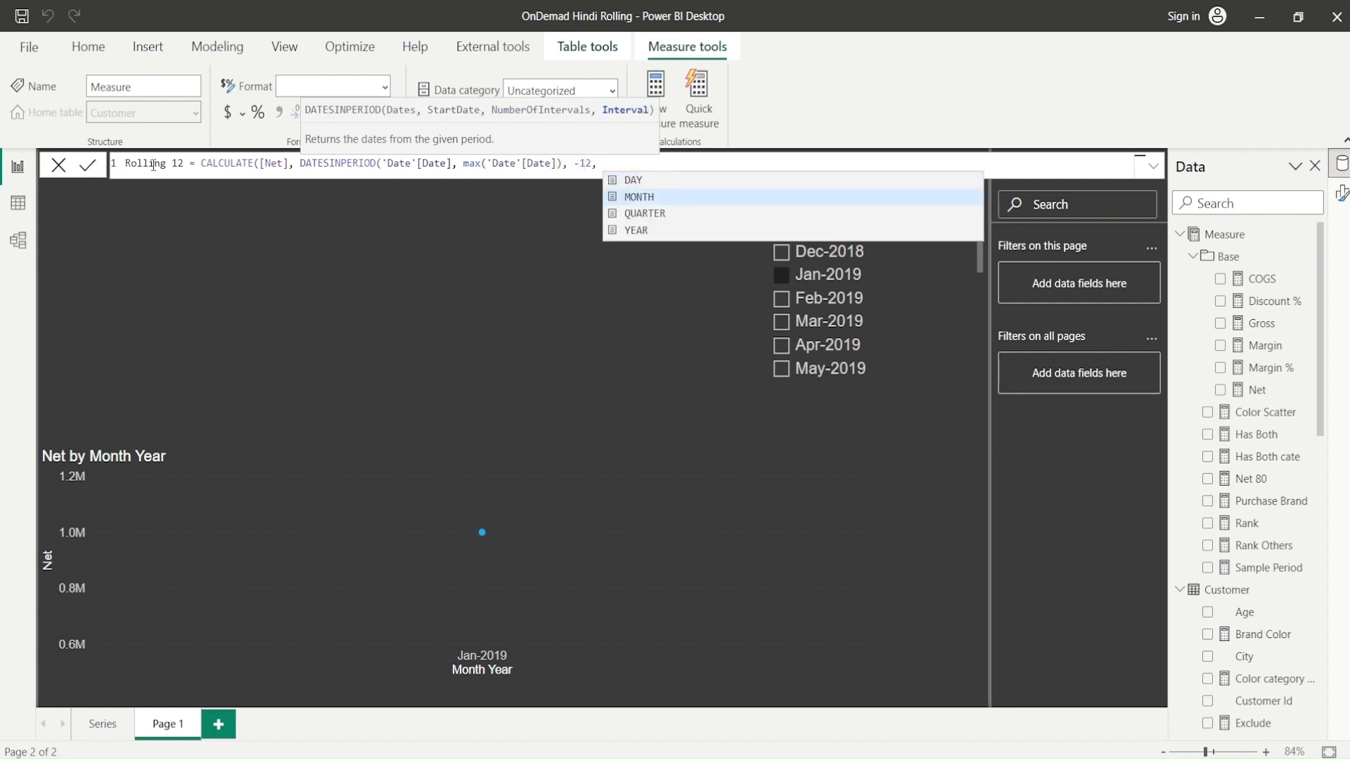
pyautogui.press('Tab')
pyautogui.write(')')
pyautogui.press('Return')
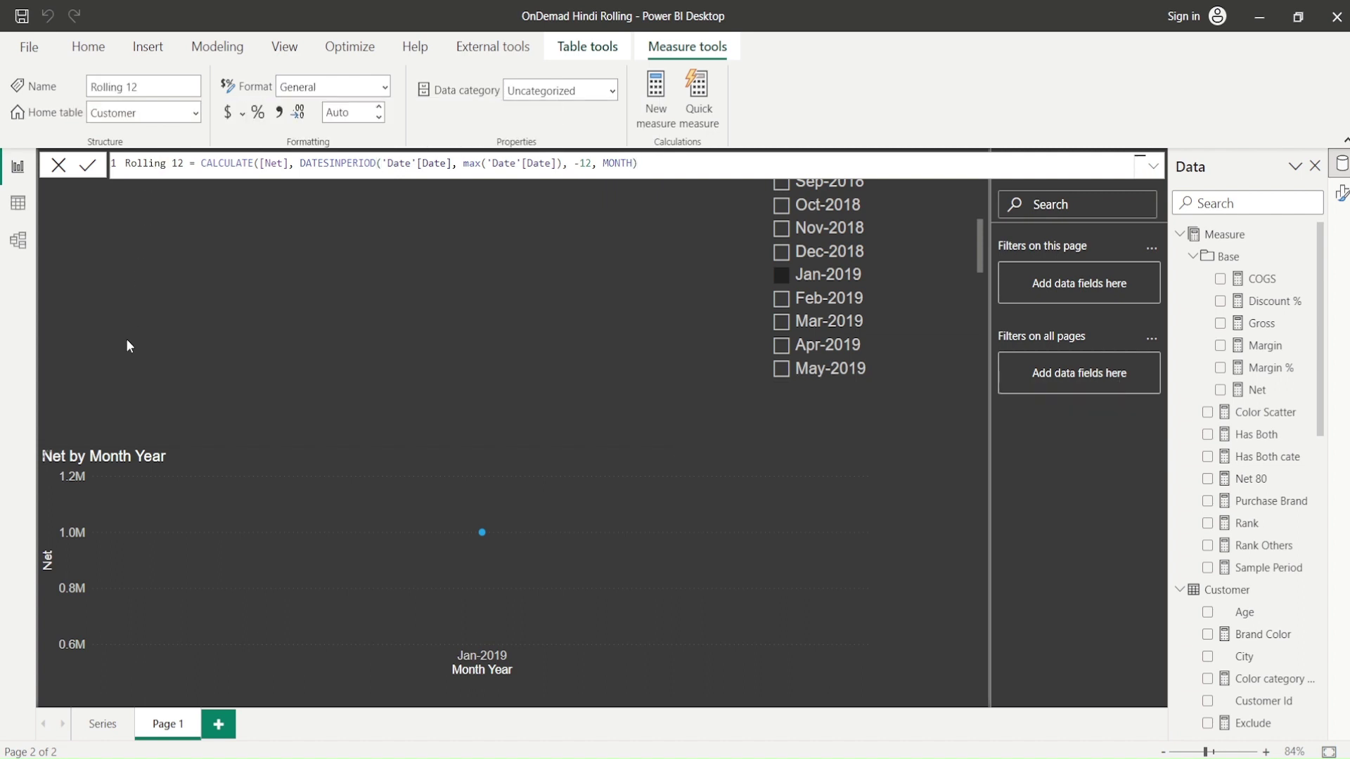
pyautogui.write(')')
pyautogui.moveTo(202, 159); pyautogui.dragTo(255, 179)
pyautogui.moveTo(203, 156)
pyautogui.mouseDown()
pyautogui.moveTo(260, 175)
pyautogui.moveTo(651, 176)
pyautogui.moveTo(640, 180)
pyautogui.mouseUp()
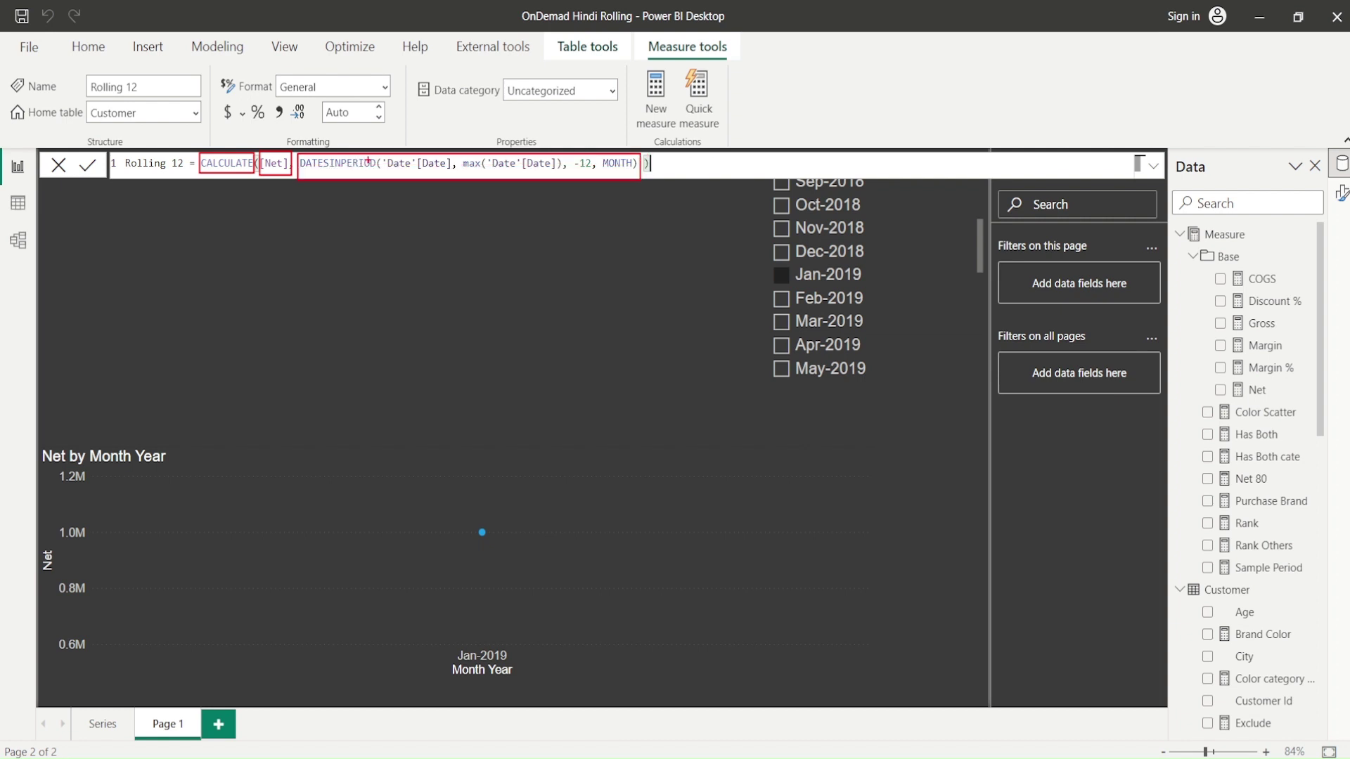
pyautogui.moveTo(383, 154)
pyautogui.mouseDown()
pyautogui.moveTo(403, 173)
pyautogui.moveTo(453, 176)
pyautogui.moveTo(470, 161)
pyautogui.moveTo(564, 178)
pyautogui.mouseUp()
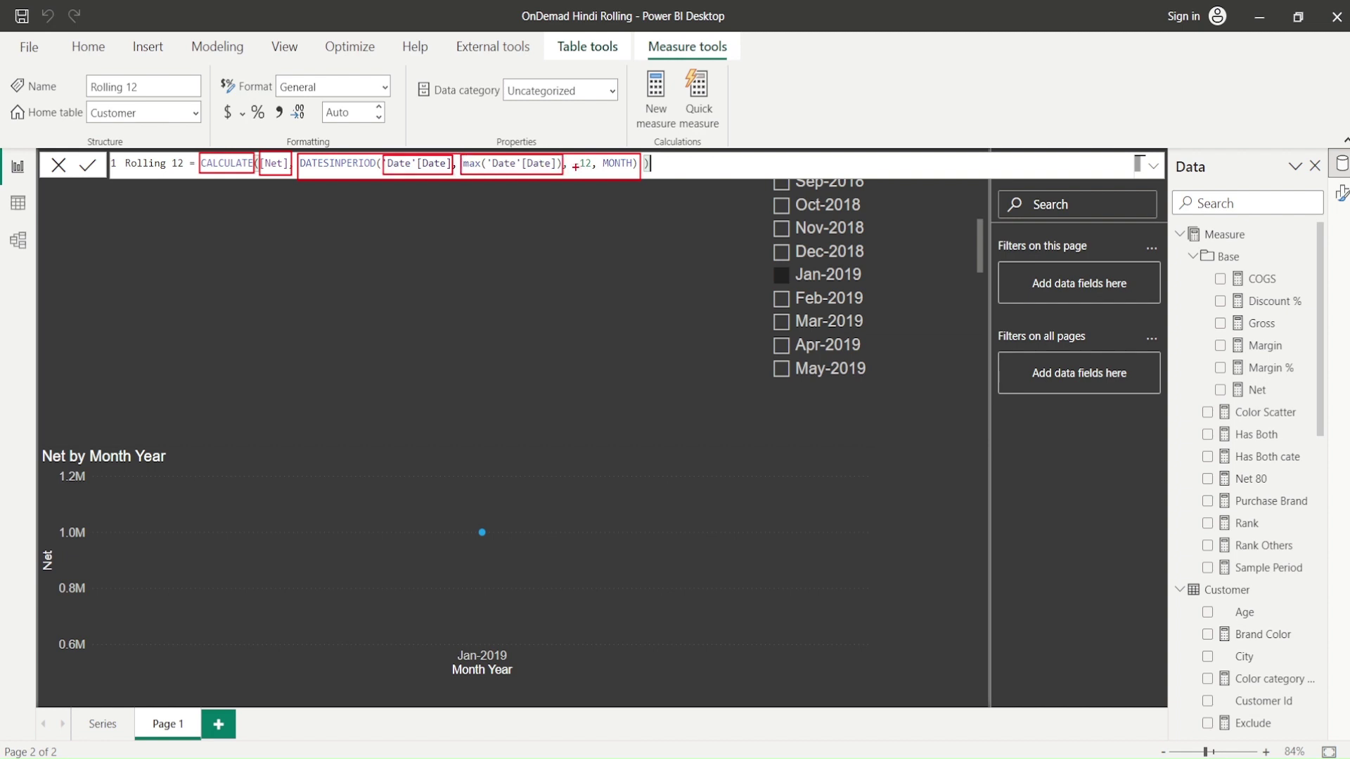
pyautogui.moveTo(570, 156); pyautogui.dragTo(639, 175)
pyautogui.press('Escape')
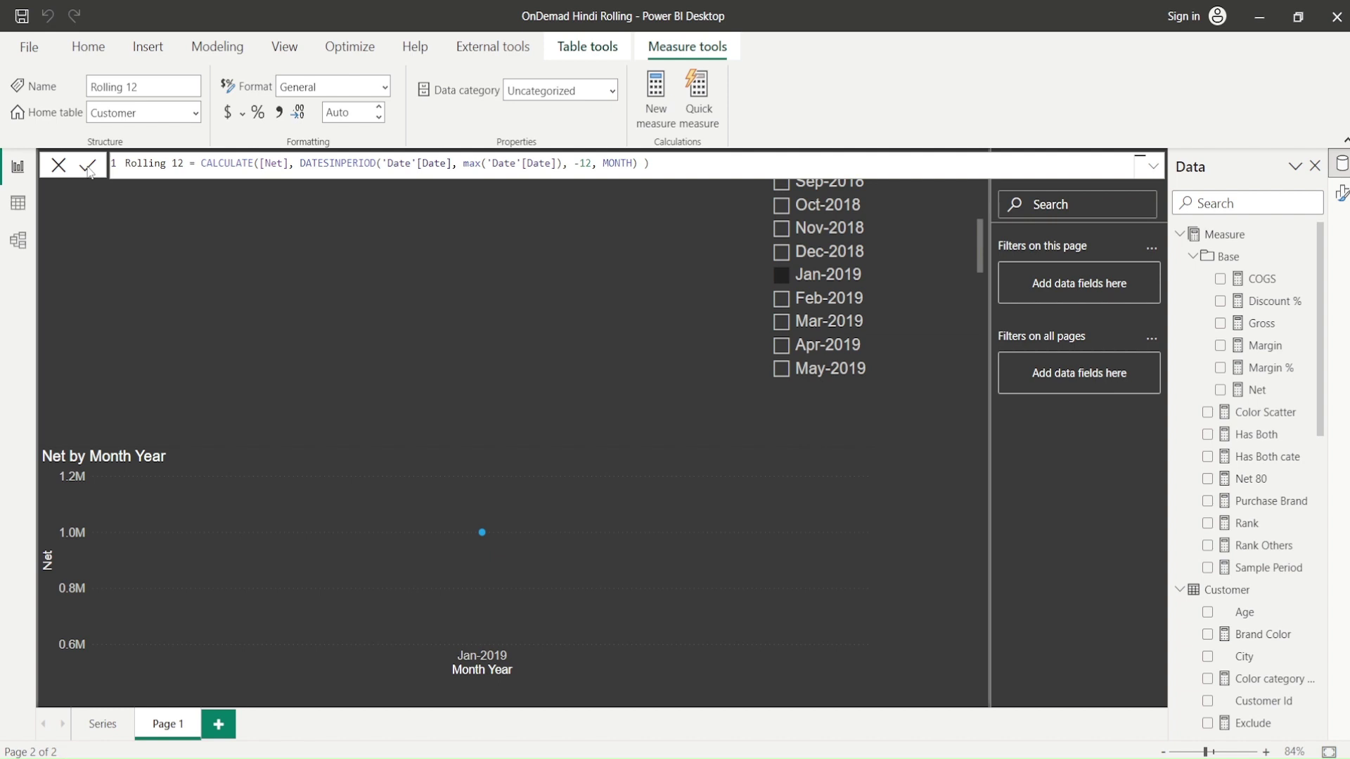
# Commit the Rolling 12 formula and add the measure from the Customer table to the Net by Month Year line chart
pyautogui.moveTo(76, 153); pyautogui.dragTo(107, 176)
pyautogui.scroll(-1, 1199, 380)
pyautogui.scroll(-7, 1198, 380)
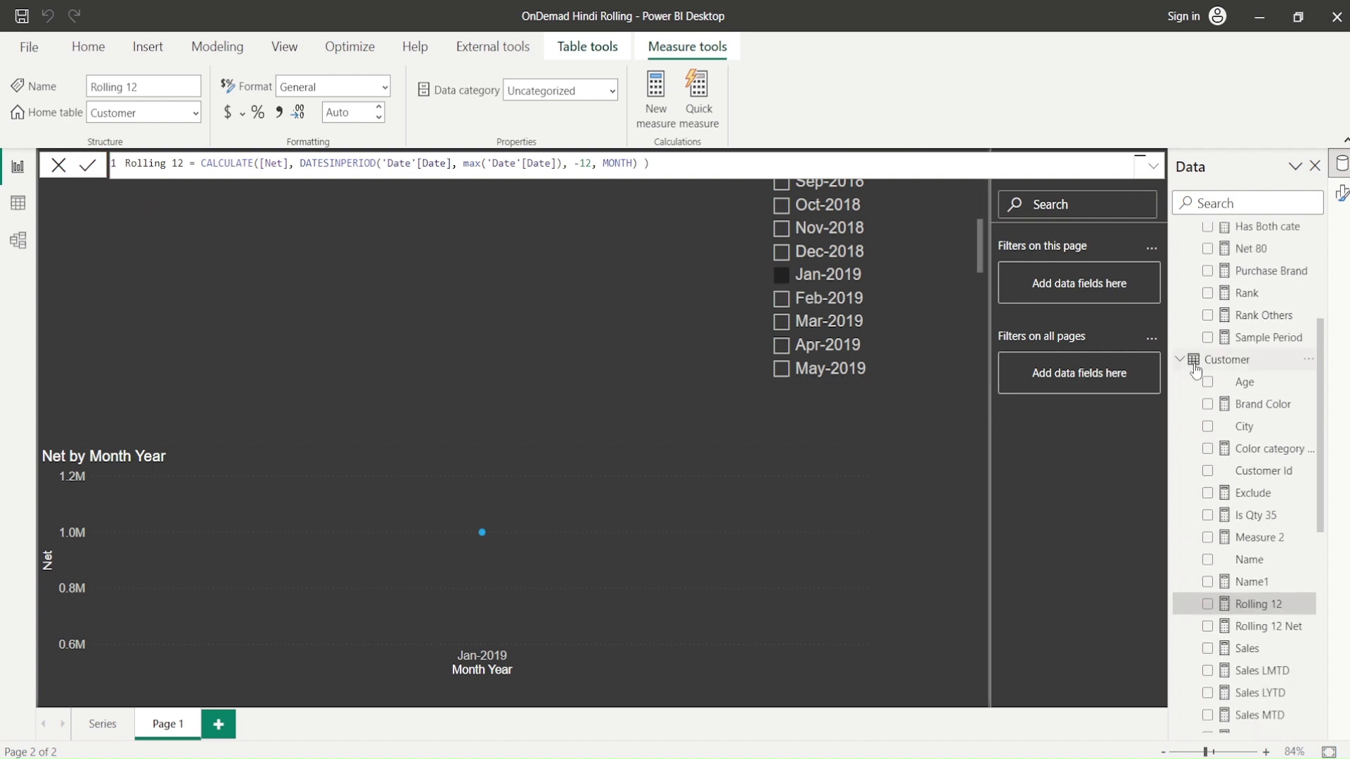
pyautogui.moveTo(1262, 375); pyautogui.dragTo(516, 556)
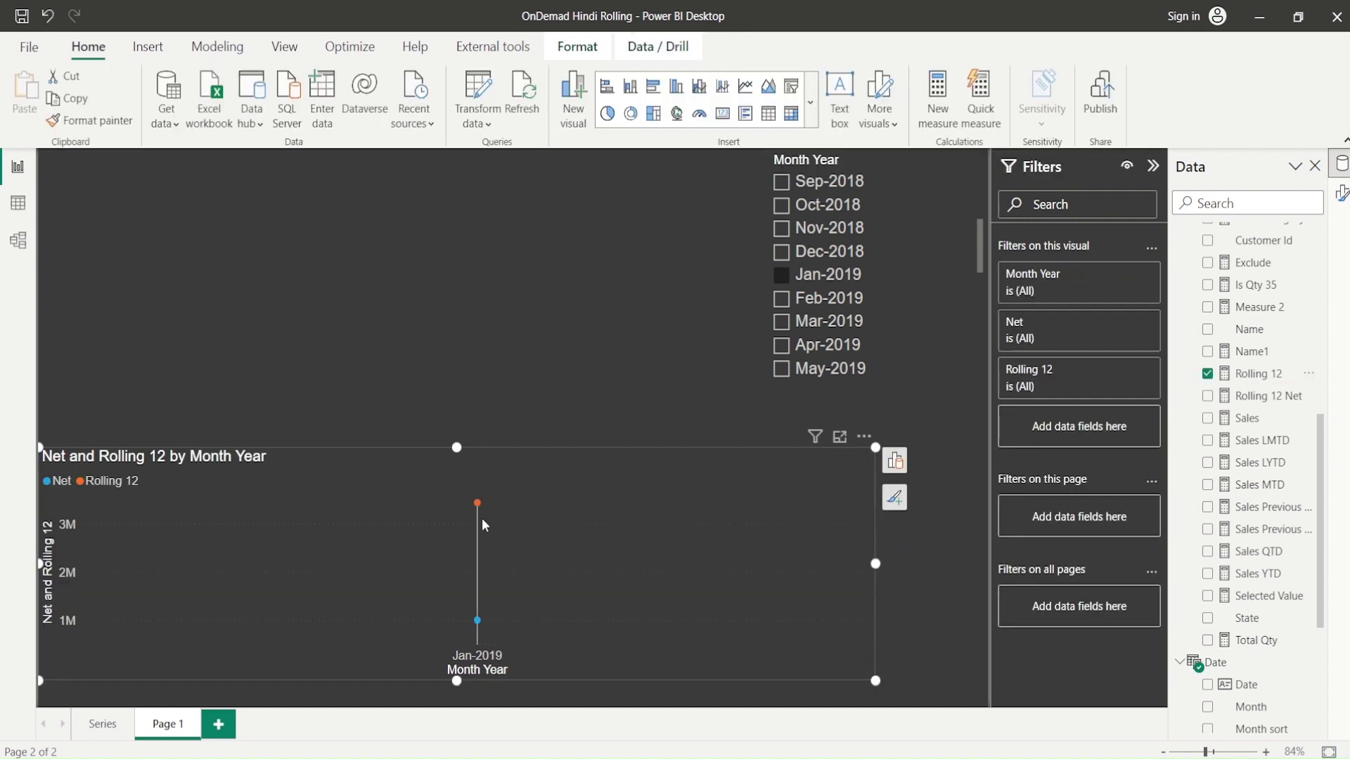
# Remove the Net measure from the line chart's Y-axis, keeping only Rolling 12
pyautogui.moveTo(479, 509)
pyautogui.click(896, 498)
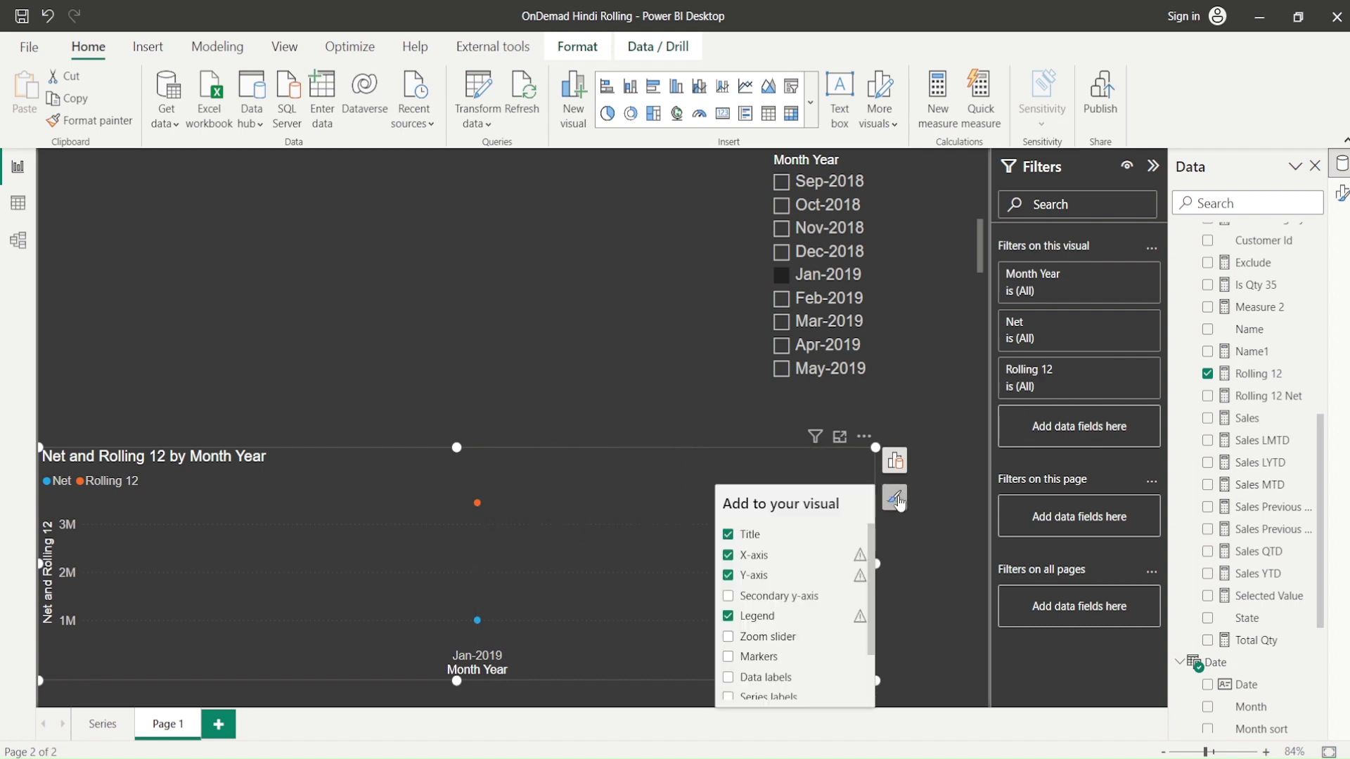
pyautogui.click(894, 461)
pyautogui.scroll(-2, 801, 566)
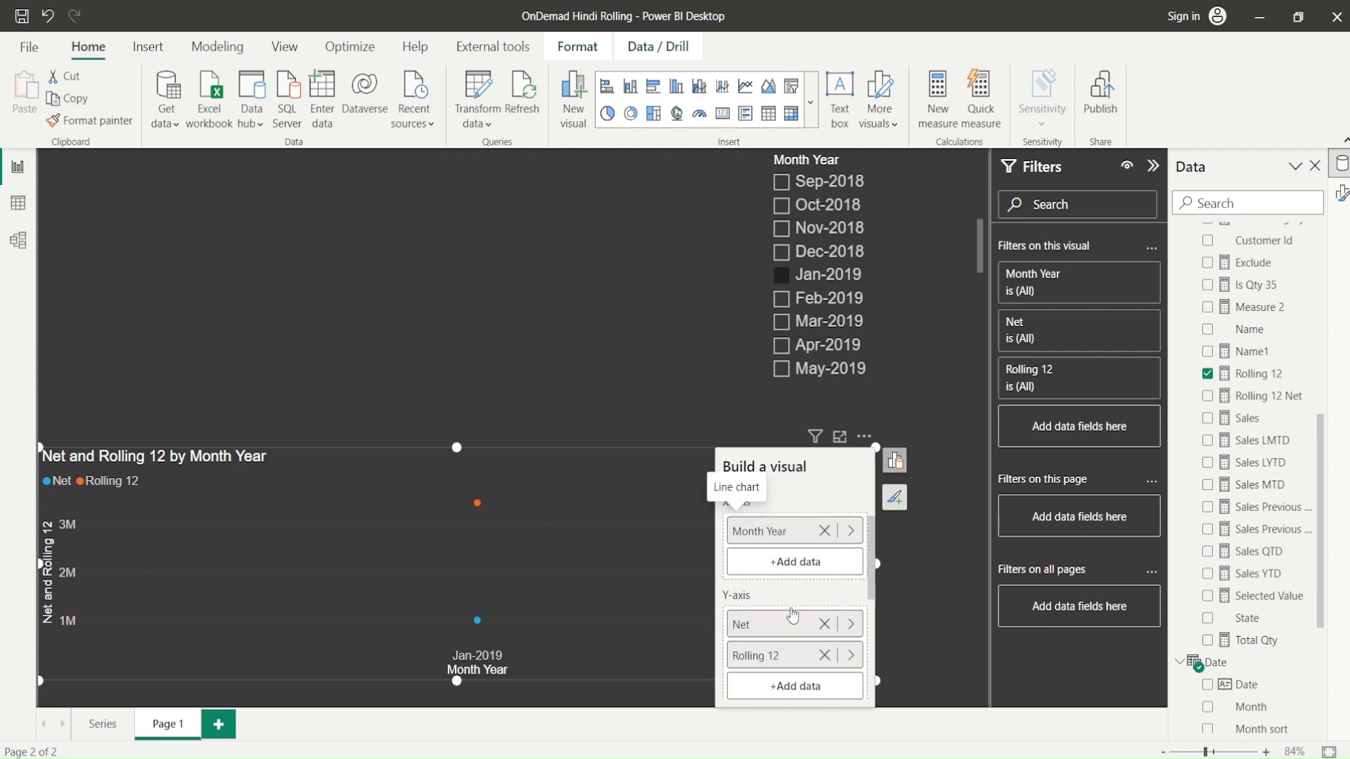
pyautogui.click(825, 604)
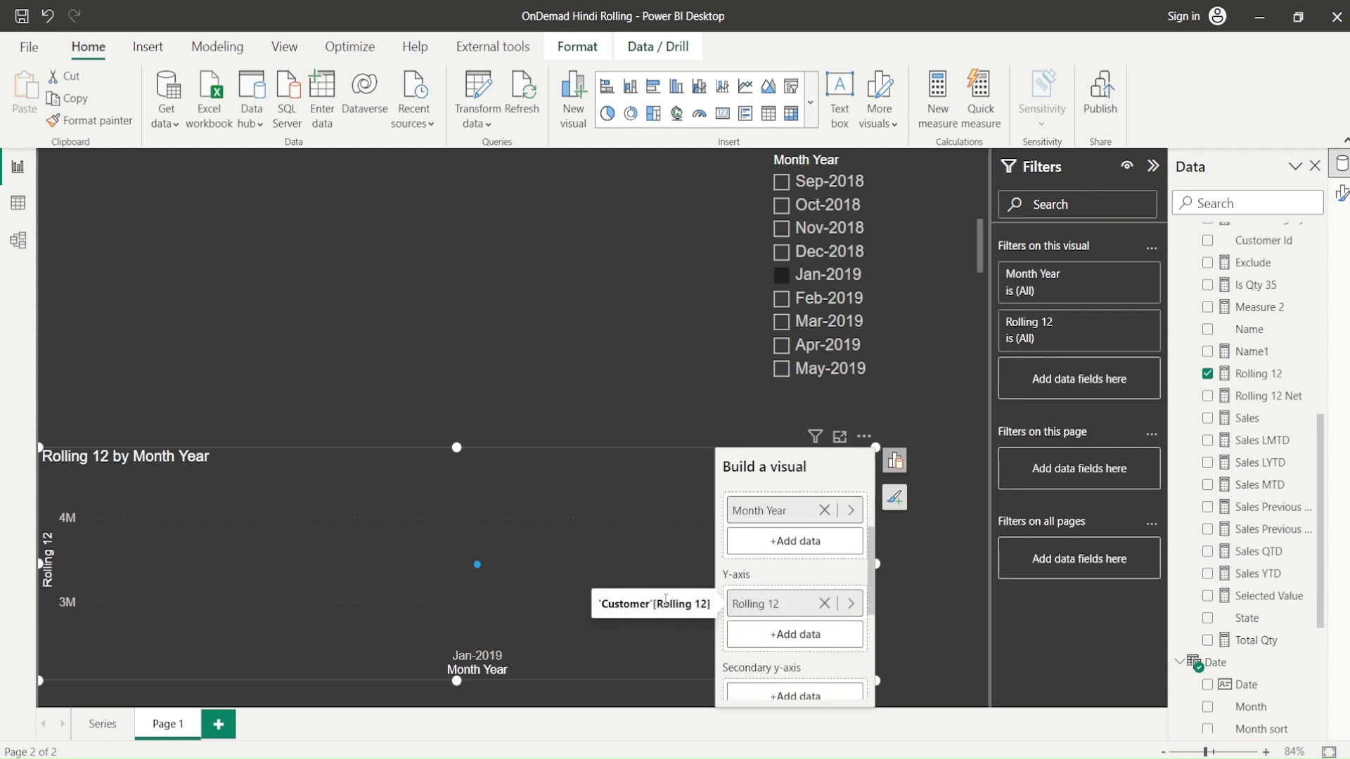
pyautogui.moveTo(478, 568)
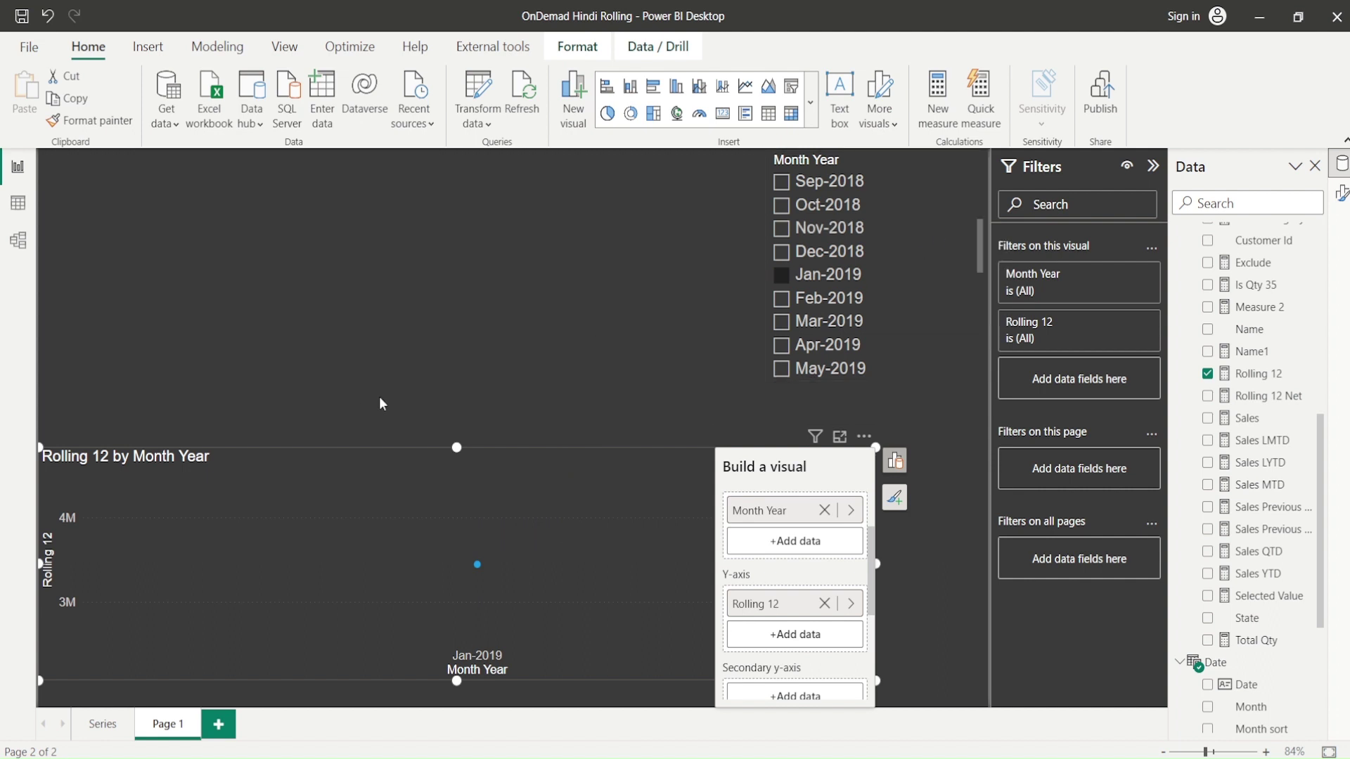
# Wrap the DATESINPERIOD filter of the Rolling 12 measure in KEEPFILTERS and commit the formula
pyautogui.click(1259, 373)
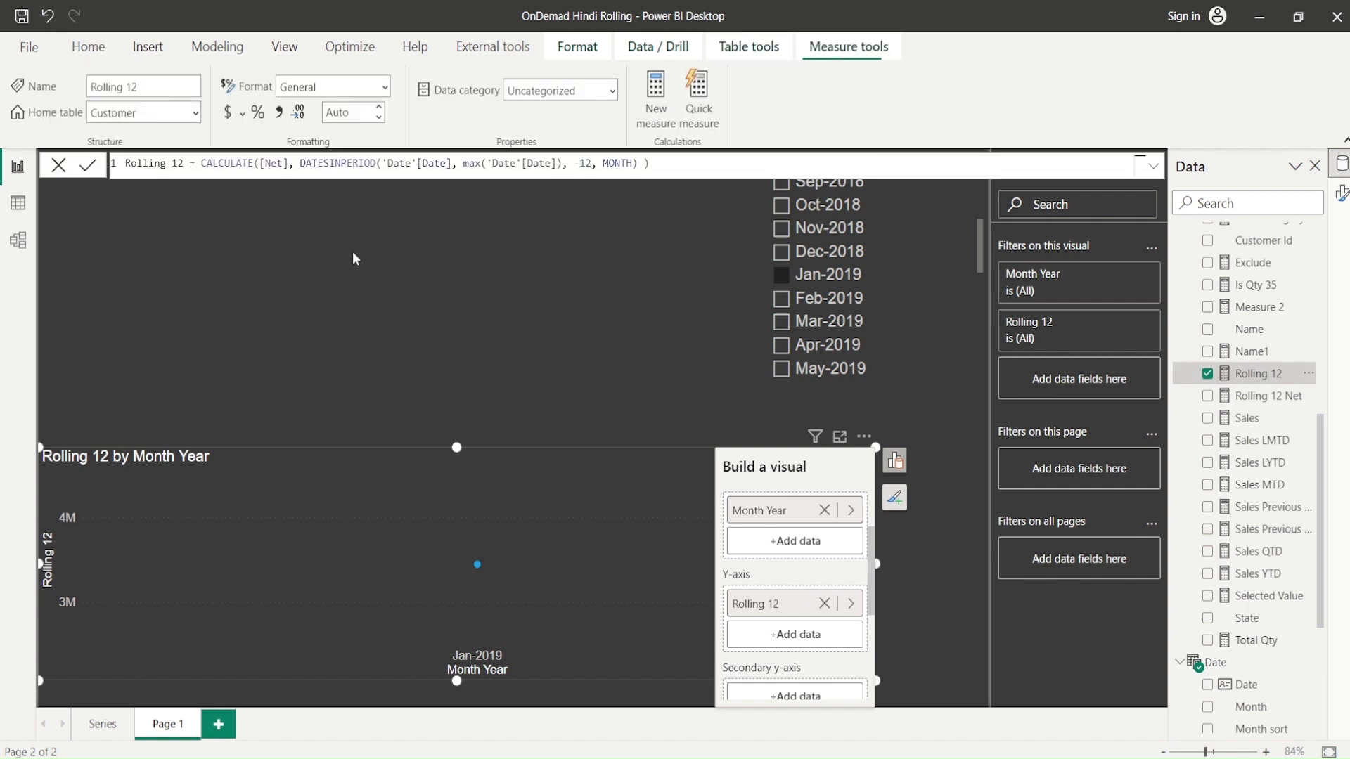
pyautogui.click(302, 164)
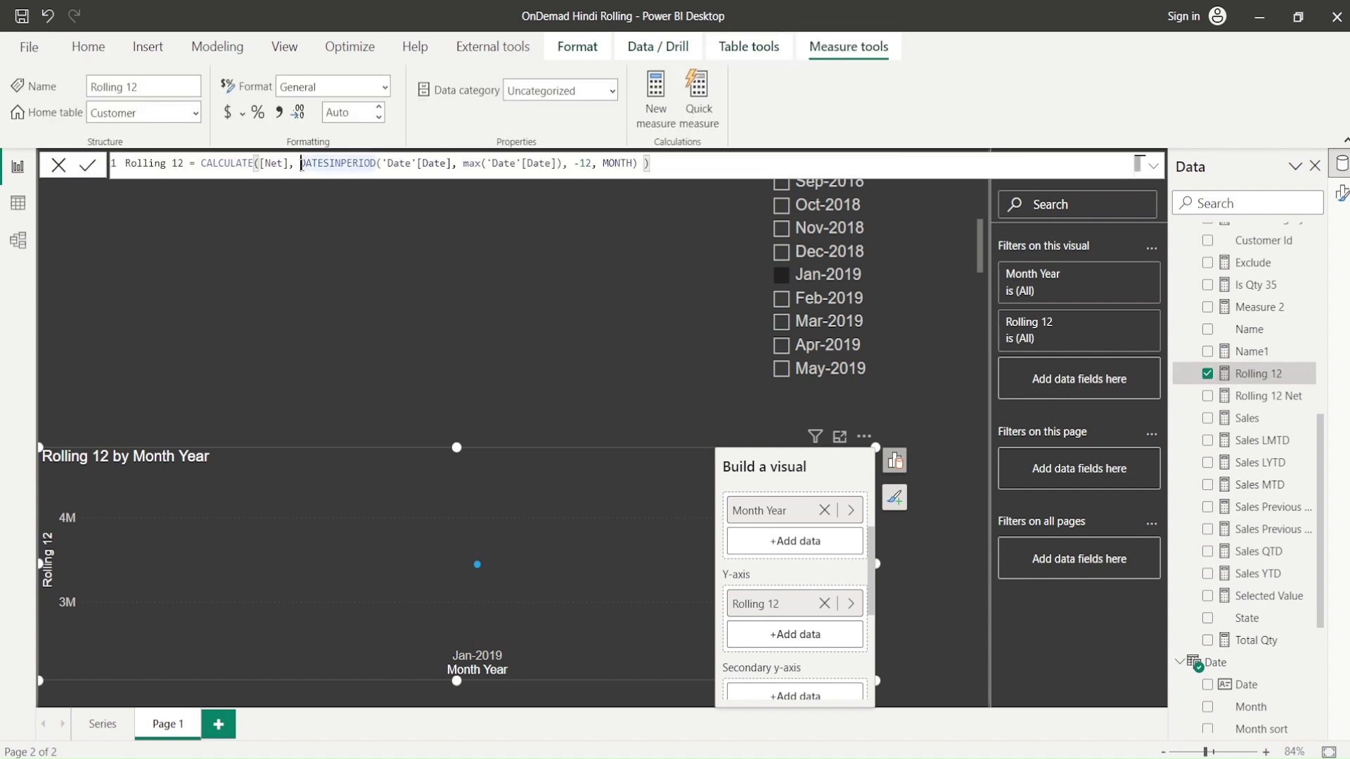
pyautogui.write('KEEPFILTERS(')
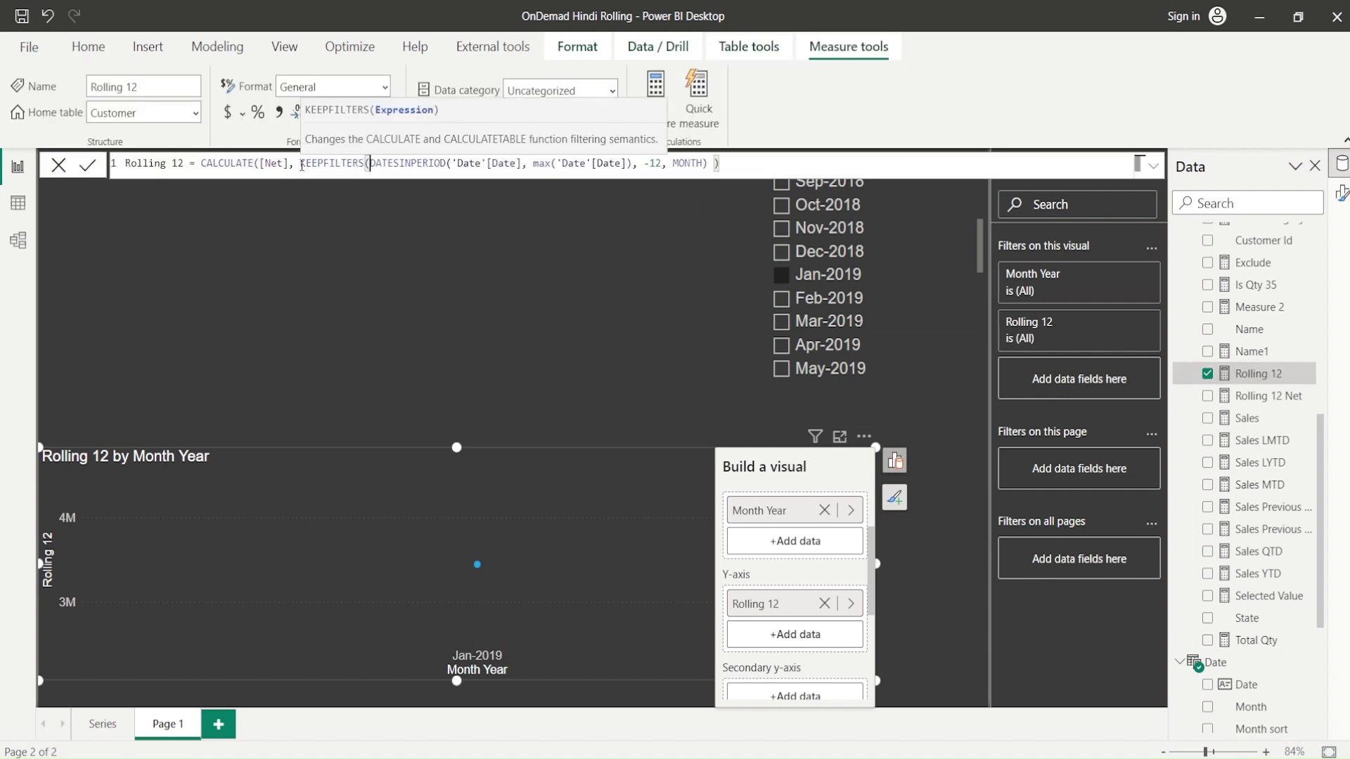
pyautogui.press('Right')
pyautogui.press('Right')
pyautogui.press('Right')
pyautogui.press('Right')
pyautogui.press('Right')
pyautogui.press('Right')
pyautogui.press('Right')
pyautogui.press('Right')
pyautogui.press('Right')
pyautogui.press('Right')
pyautogui.press('Right')
pyautogui.press('Right')
pyautogui.press('Right')
pyautogui.press('Right')
pyautogui.press('Right')
pyautogui.press('Right')
pyautogui.press('Right')
pyautogui.press('Right')
pyautogui.press('Right')
pyautogui.press('Right')
pyautogui.press('Right')
pyautogui.press('Right')
pyautogui.press('Right')
pyautogui.press('Right')
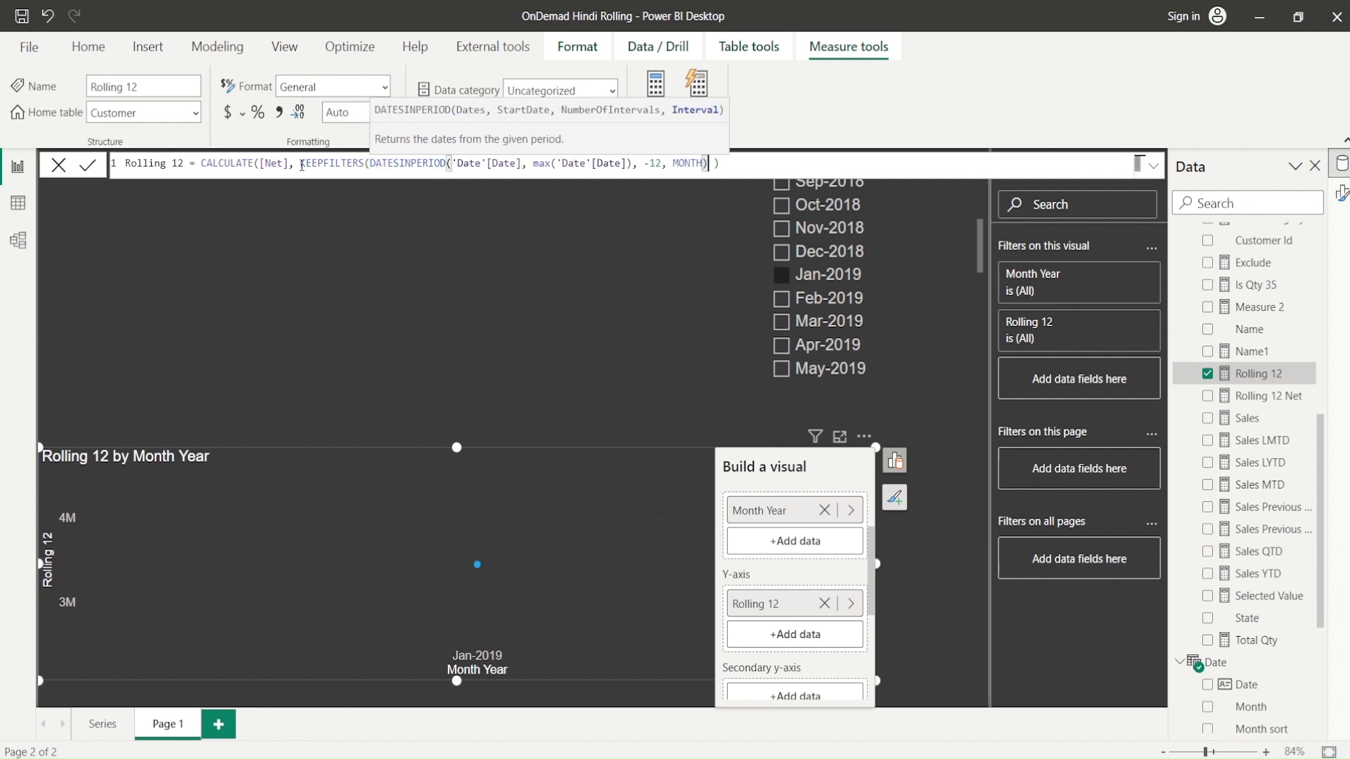
pyautogui.write(')')
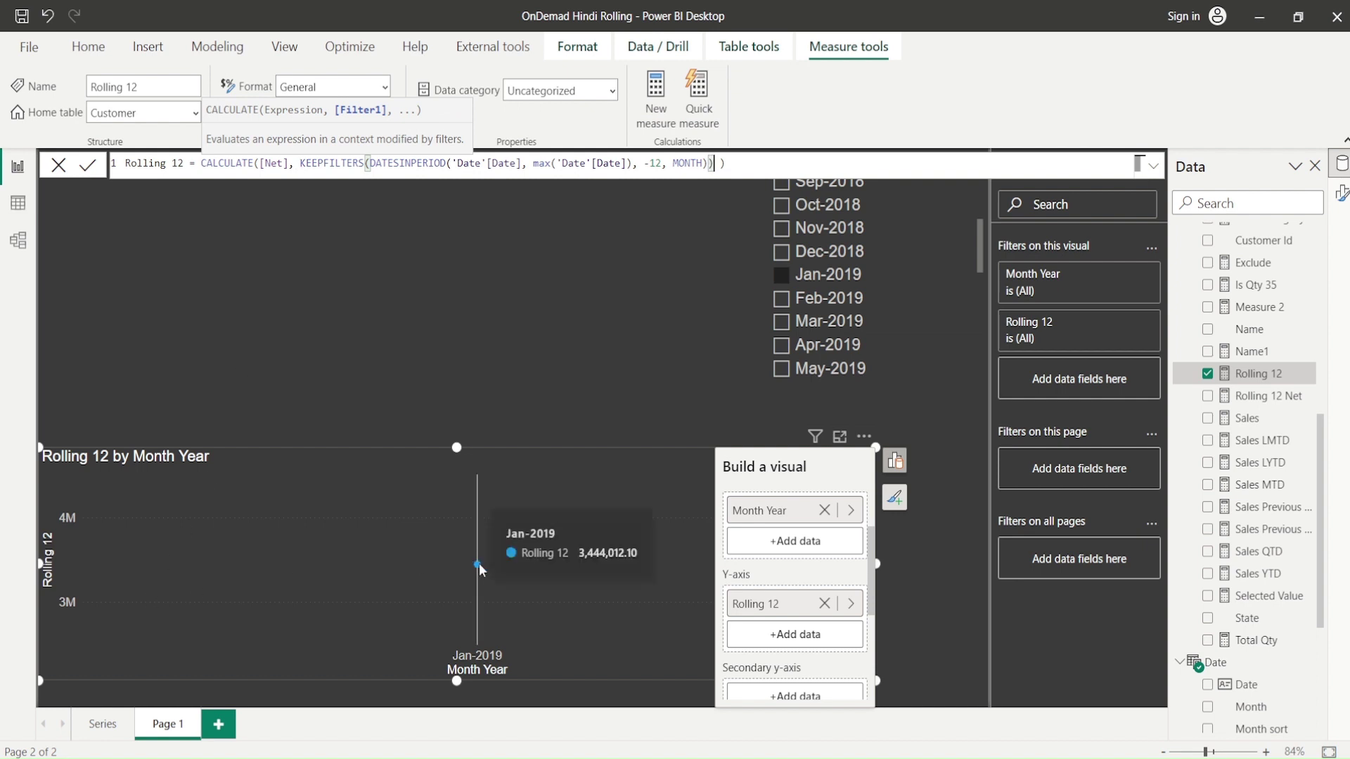
pyautogui.click(736, 165)
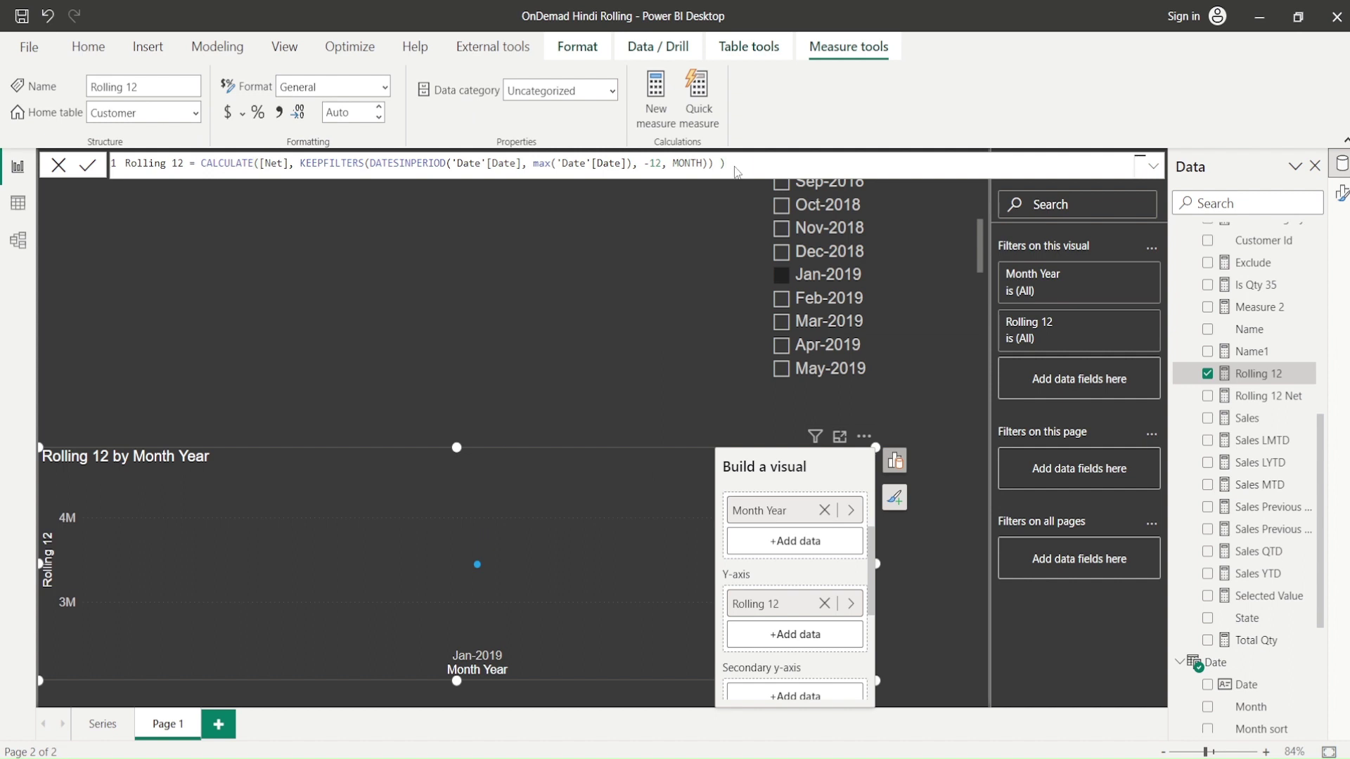
pyautogui.press('Return')
pyautogui.moveTo(482, 533)
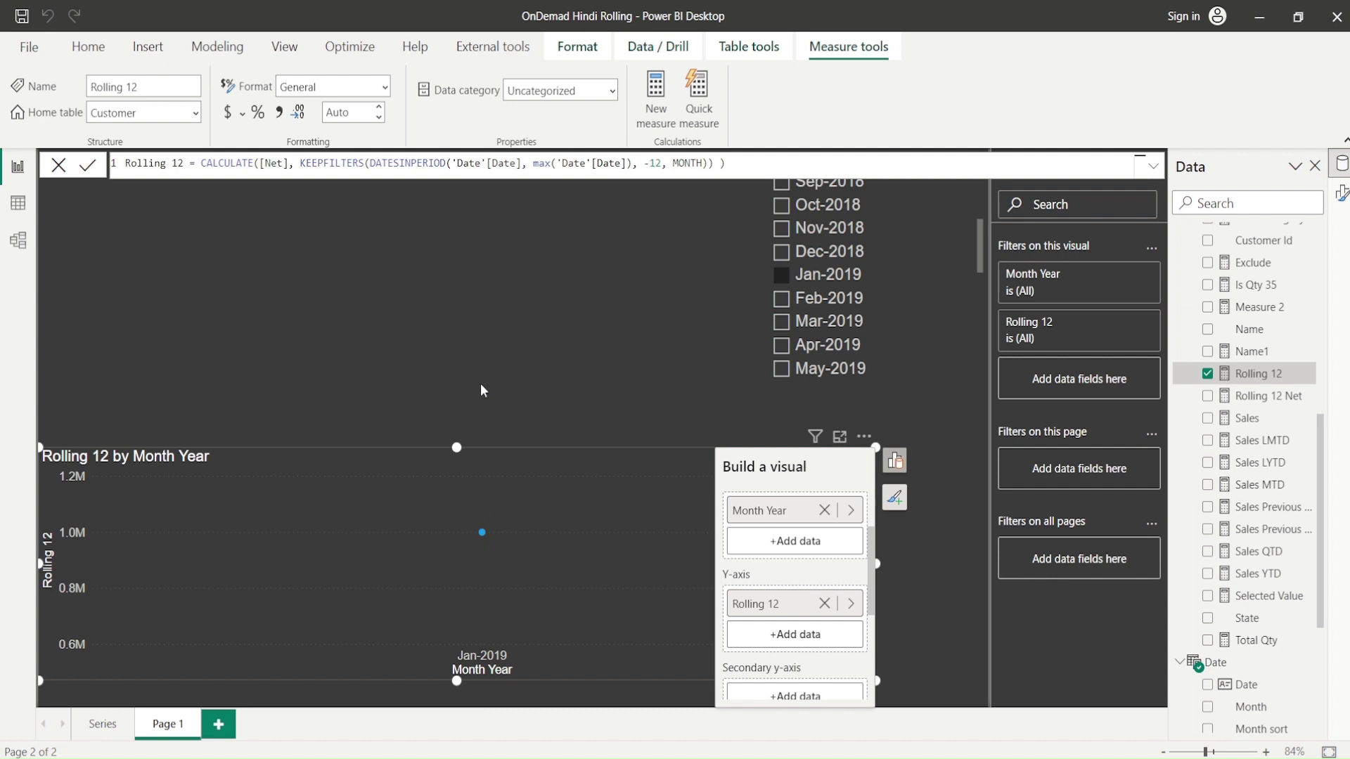
# Deselect the chart, collapse the Measure and Customer tables in the field list, and select the Date table
pyautogui.click(634, 405)
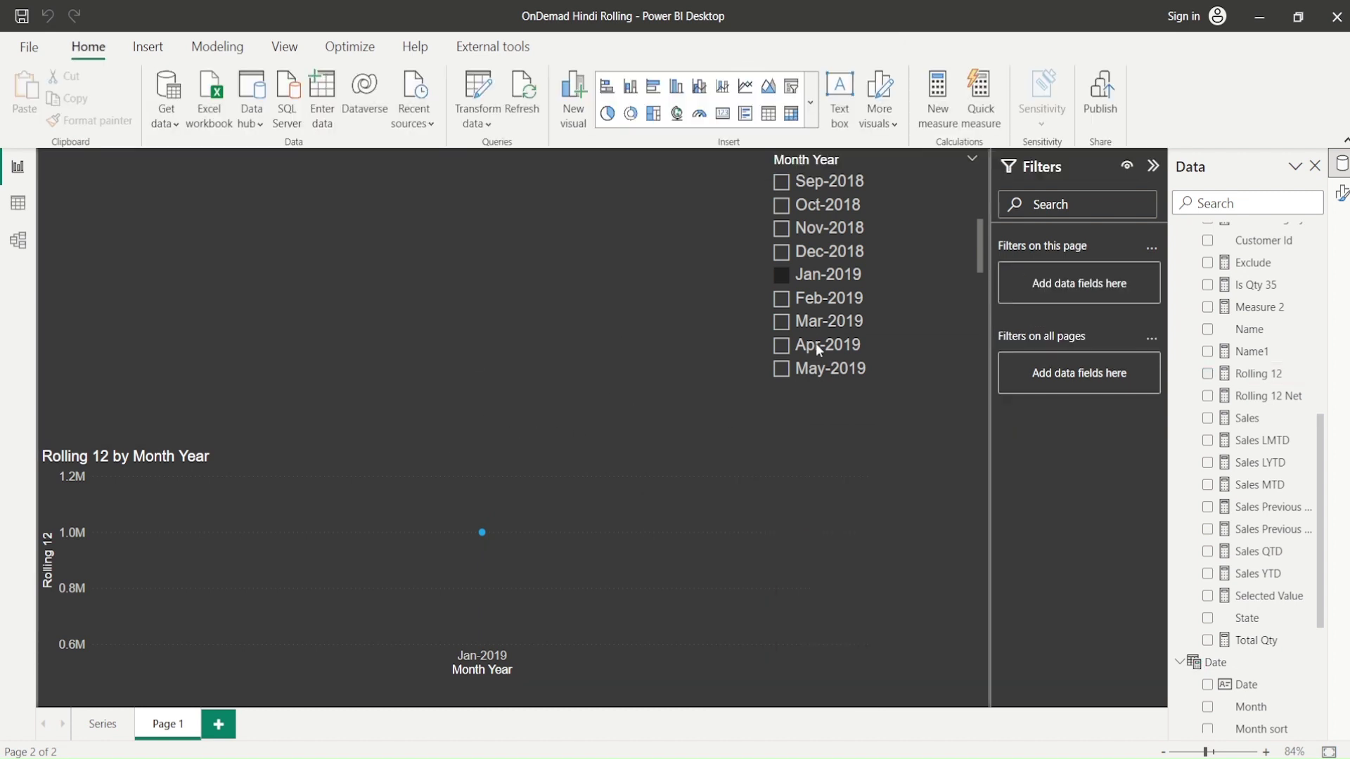
pyautogui.scroll(7, 1267, 403)
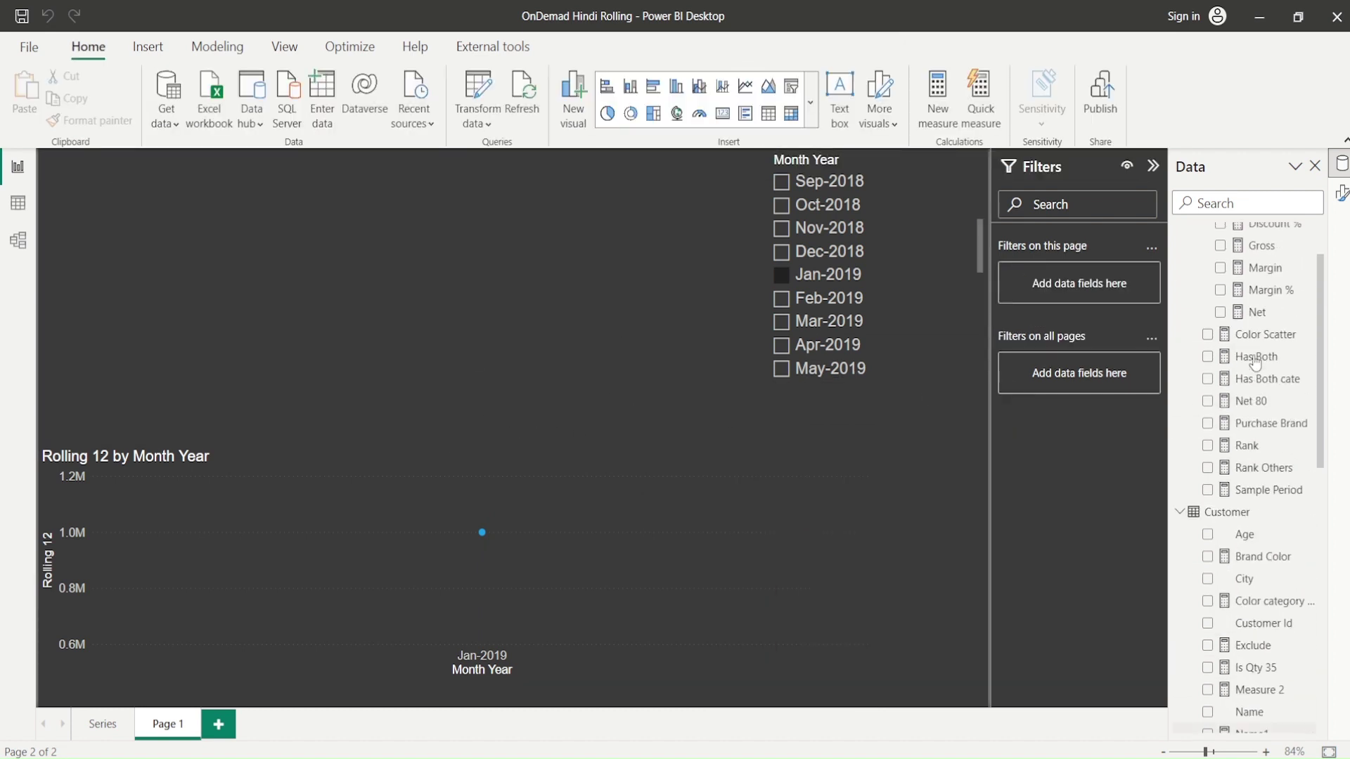
pyautogui.click(1181, 235)
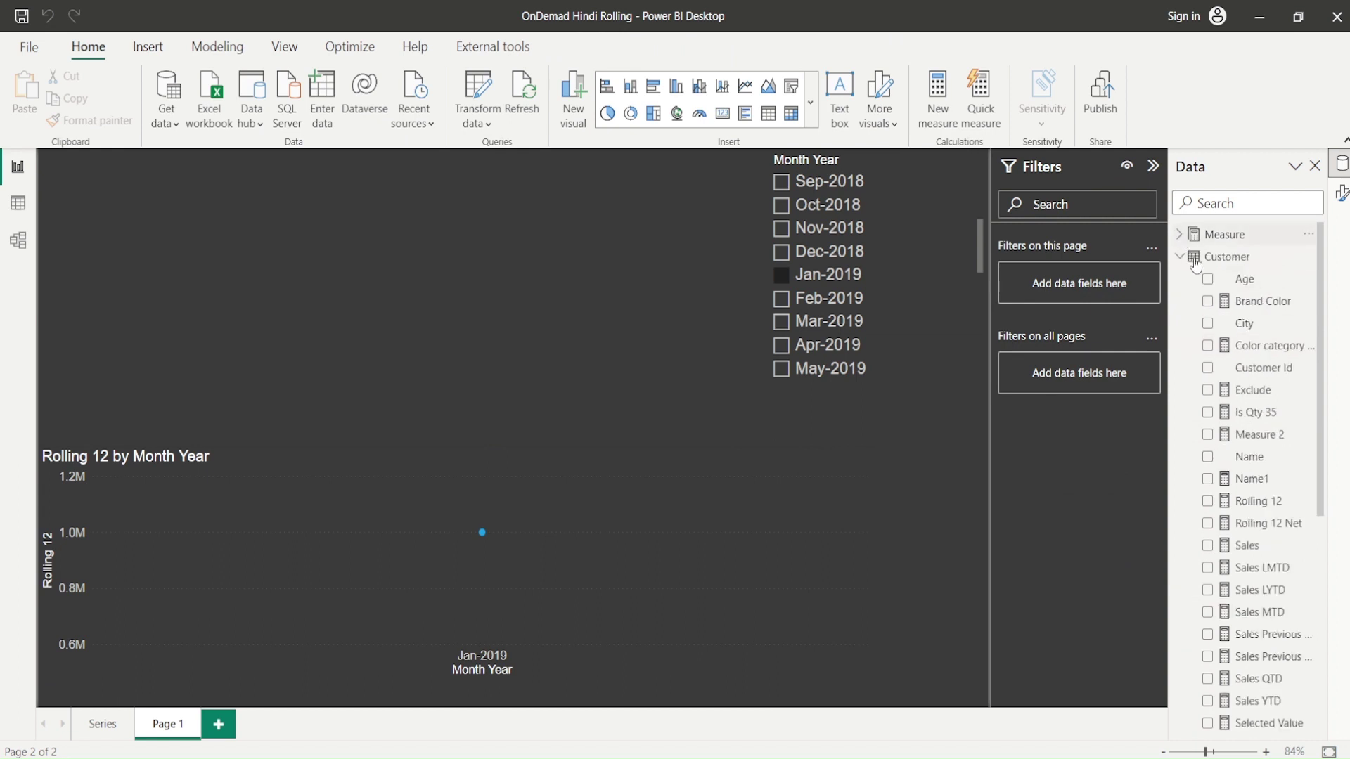
pyautogui.click(1187, 257)
pyautogui.click(1199, 280)
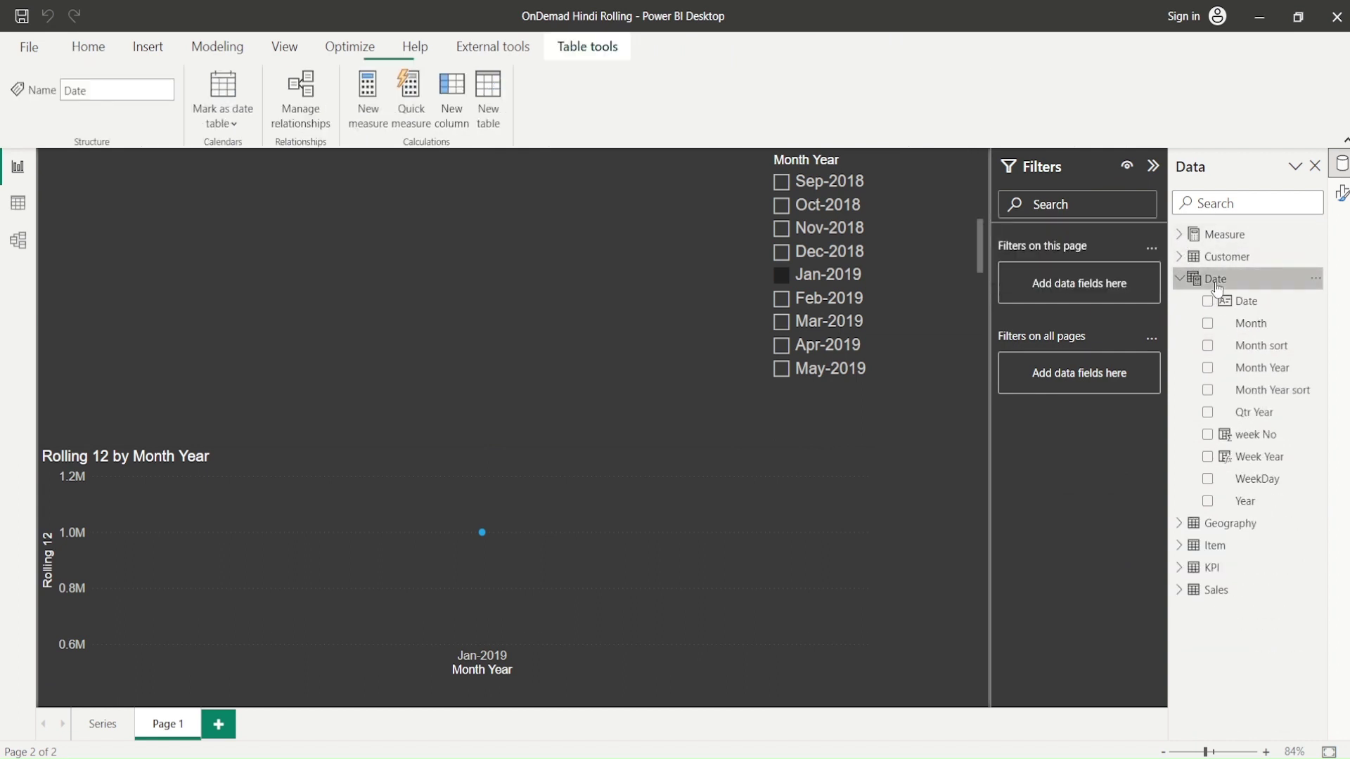
pyautogui.moveTo(187, 311); pyautogui.dragTo(113, 160)
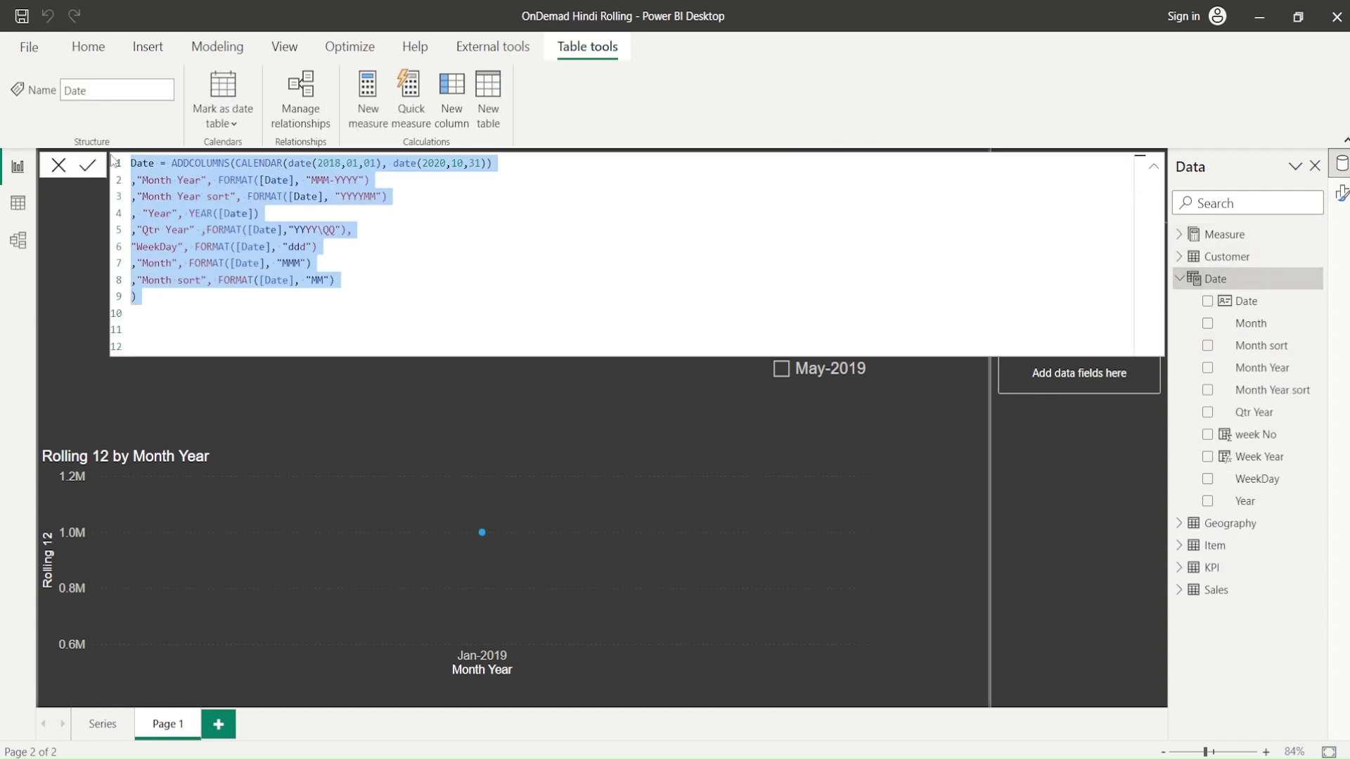
pyautogui.click(763, 111)
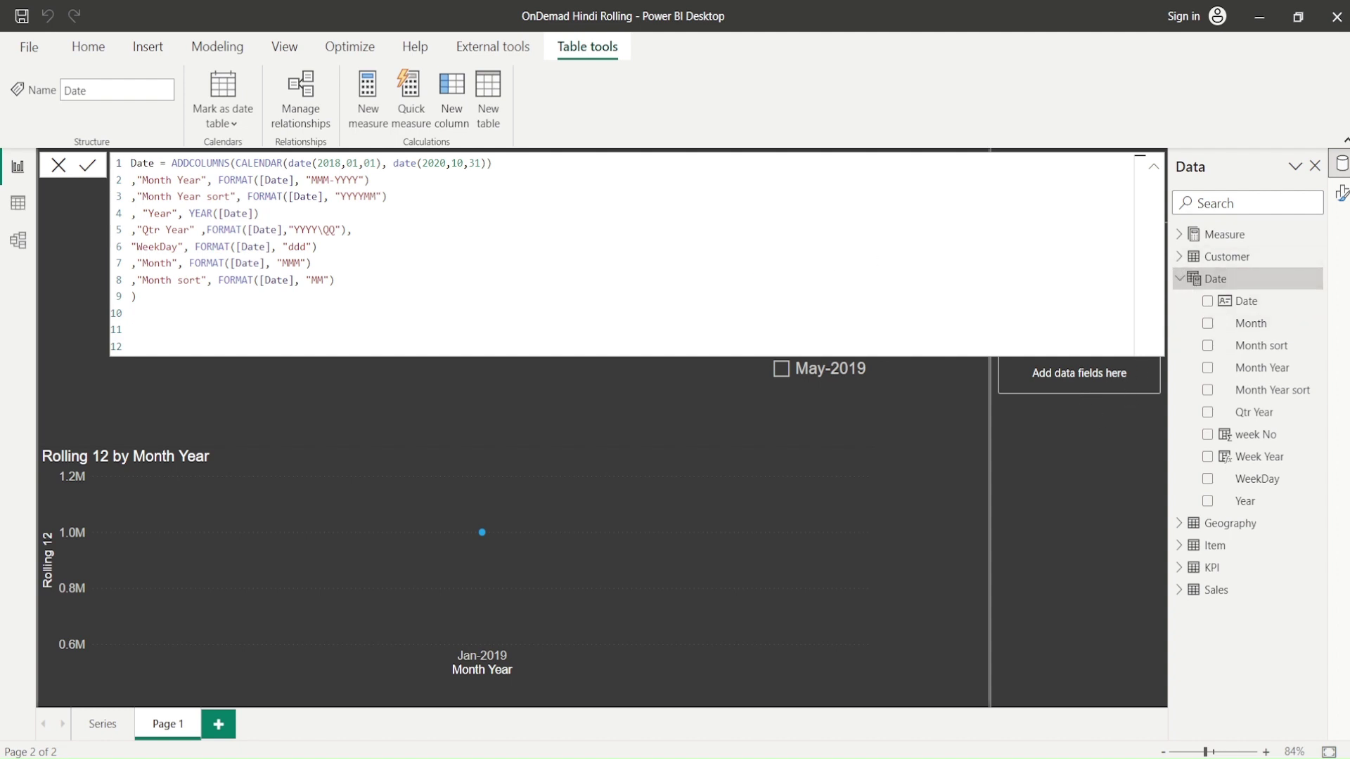
pyautogui.moveTo(1171, 266); pyautogui.dragTo(1331, 289)
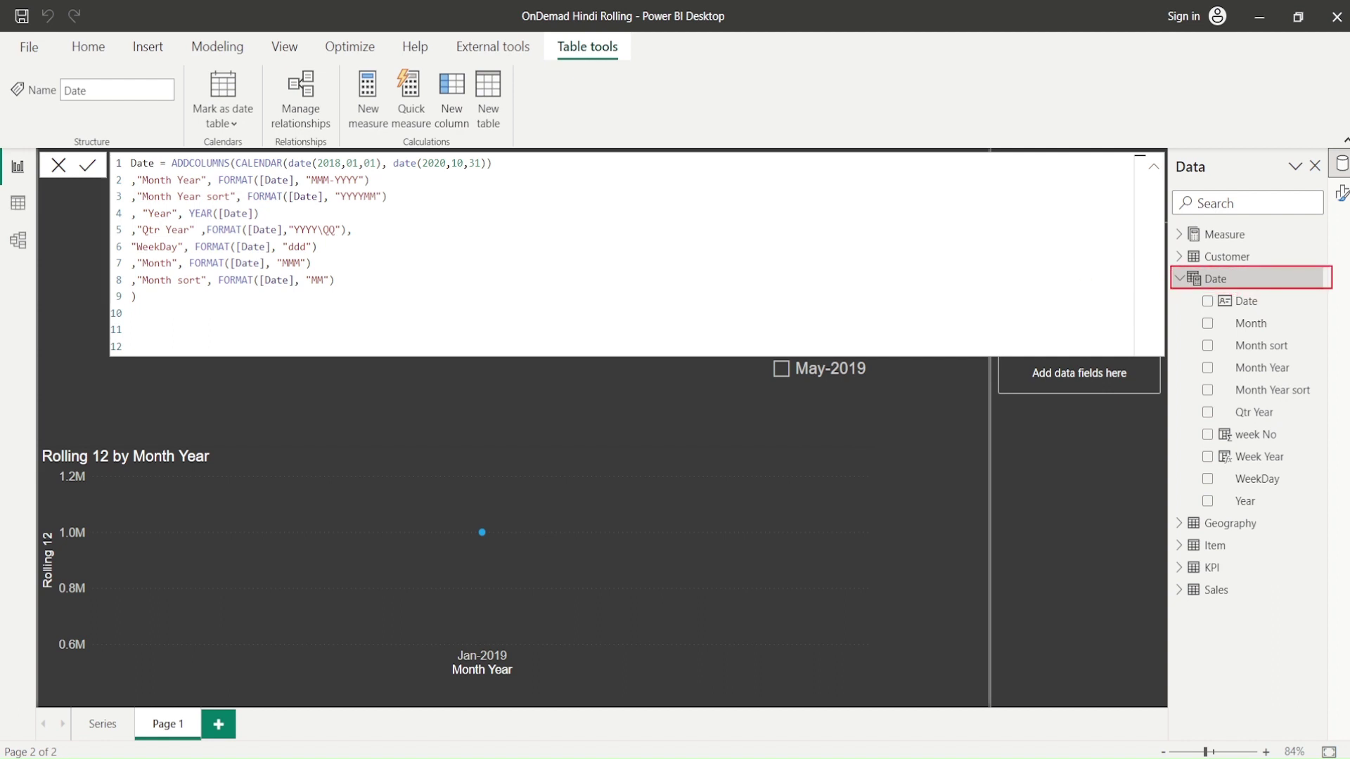
pyautogui.moveTo(134, 155)
pyautogui.mouseDown()
pyautogui.moveTo(131, 188)
pyautogui.moveTo(548, 314)
pyautogui.moveTo(571, 336)
pyautogui.mouseUp()
pyautogui.moveTo(465, 59); pyautogui.dragTo(518, 136)
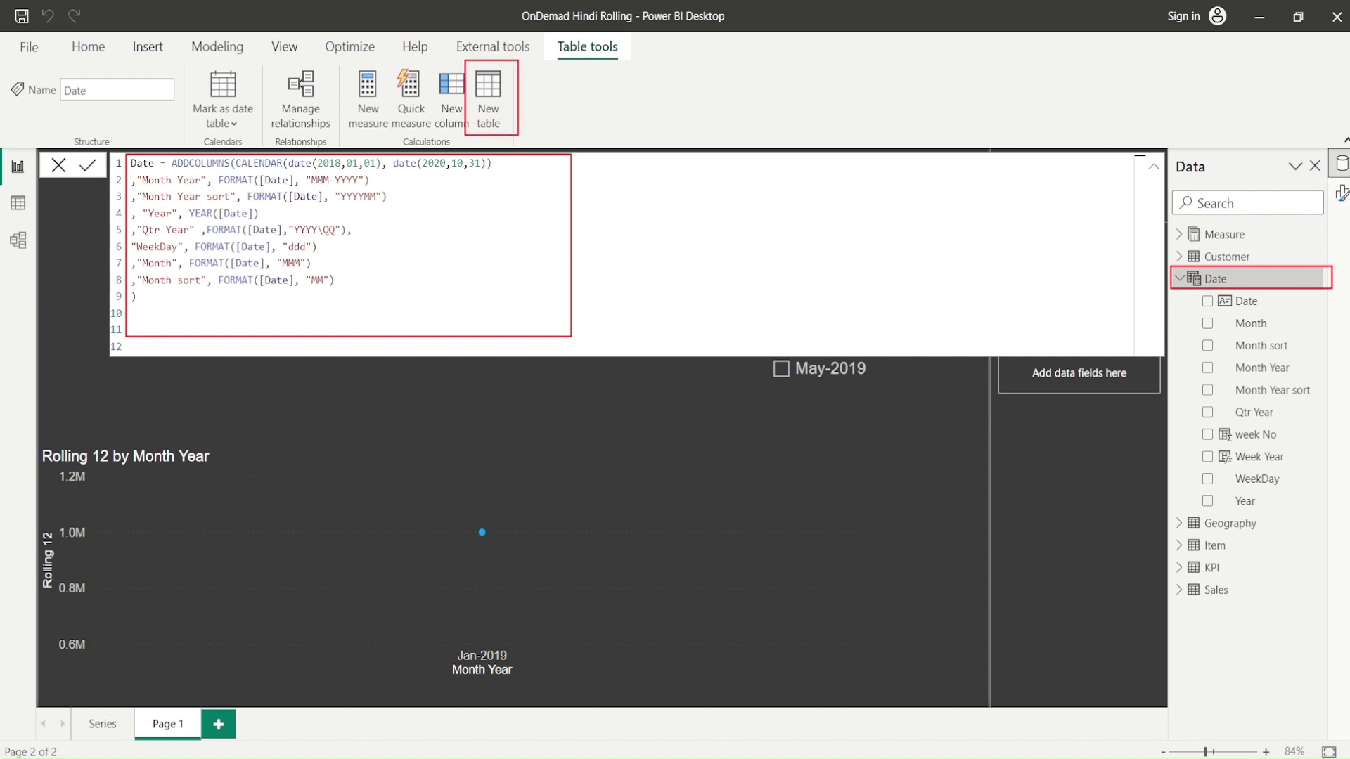
pyautogui.press('Escape')
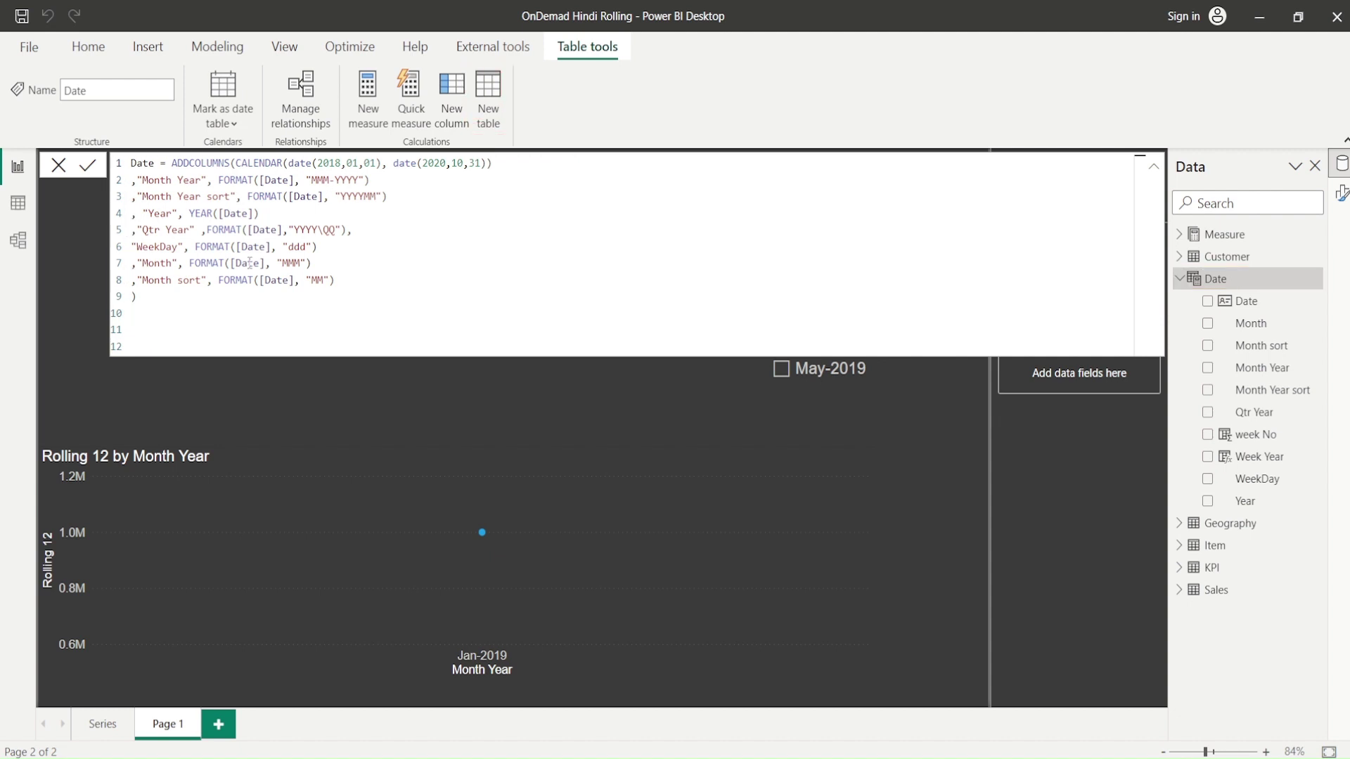
# Copy the Date table's DAX formula into a new calculated table, name it IndDate, and commit it
pyautogui.moveTo(139, 297); pyautogui.dragTo(113, 153)
pyautogui.hotkey('ctrl', 'c')
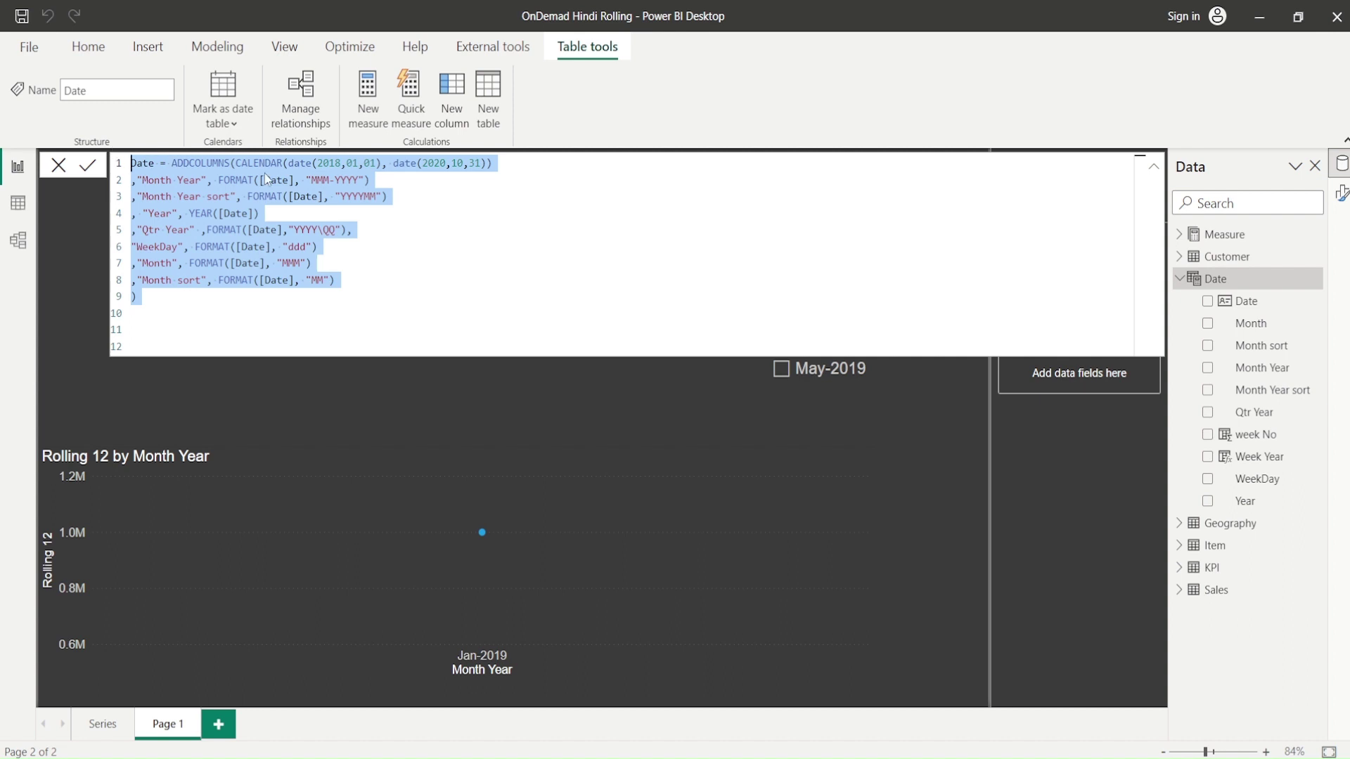
pyautogui.click(600, 120)
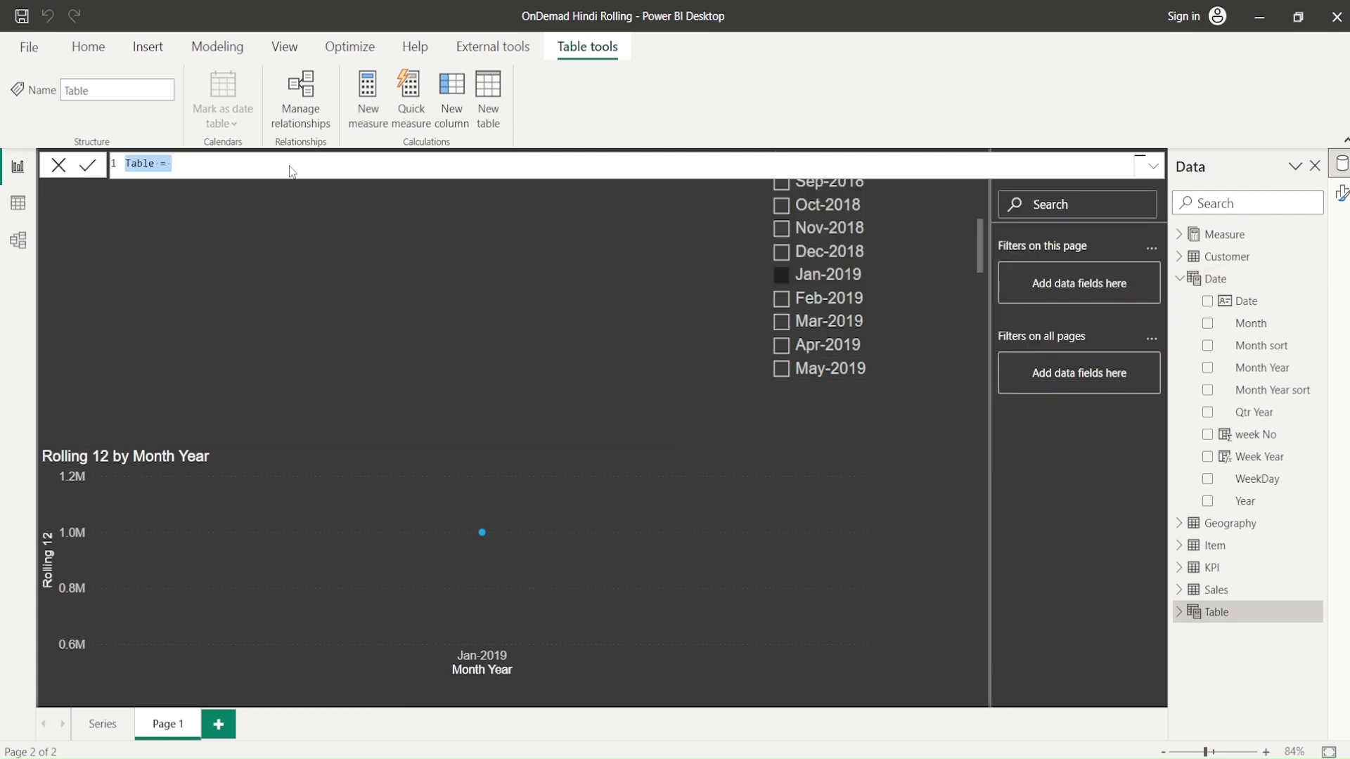
pyautogui.hotkey('ctrl', 'v')
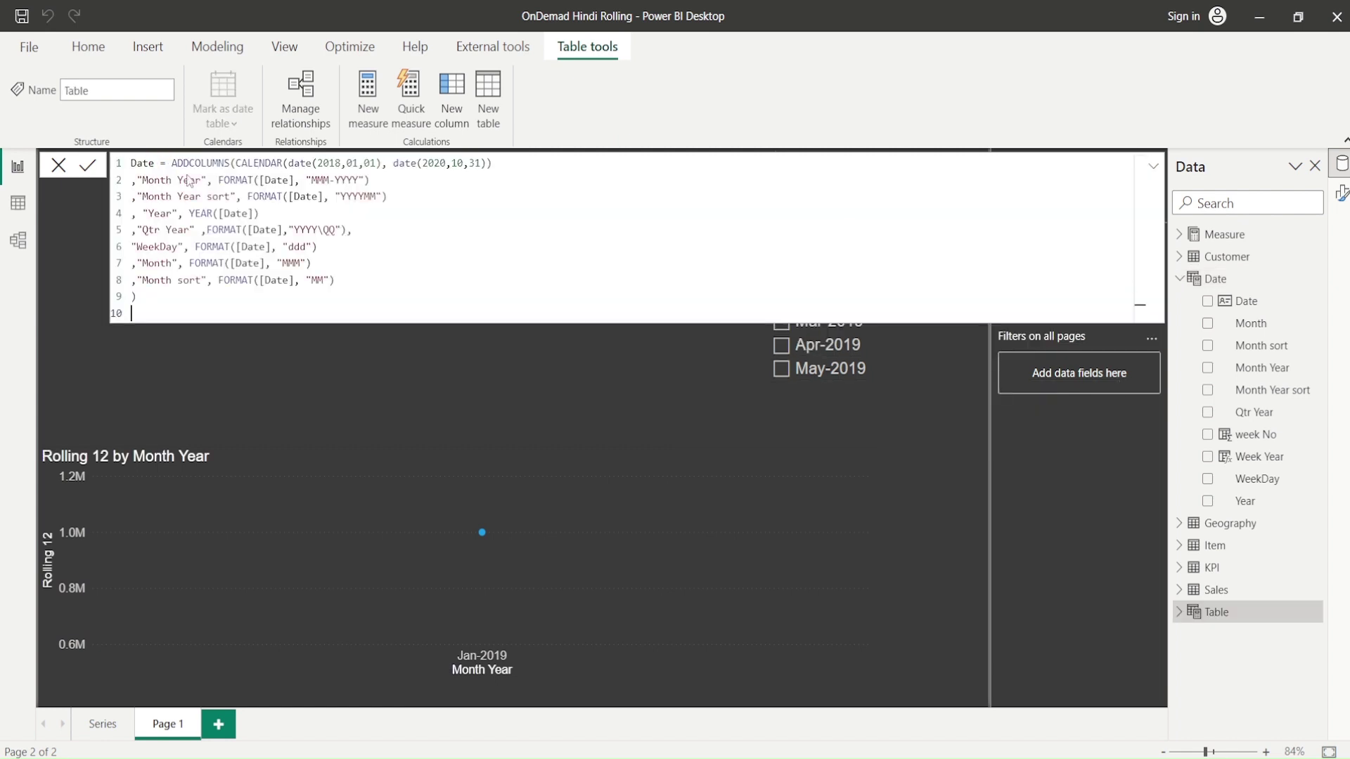
pyautogui.click(133, 163)
pyautogui.write('End')
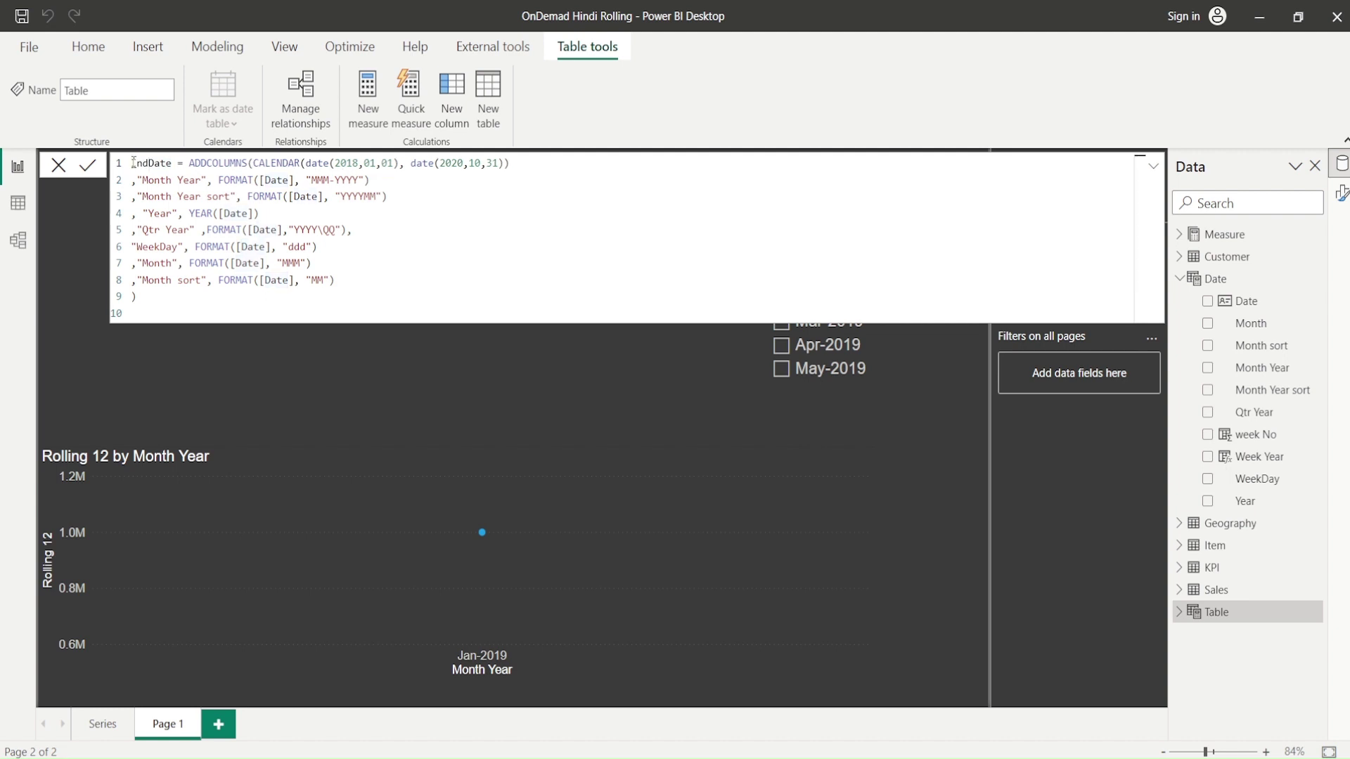
pyautogui.press('Return')
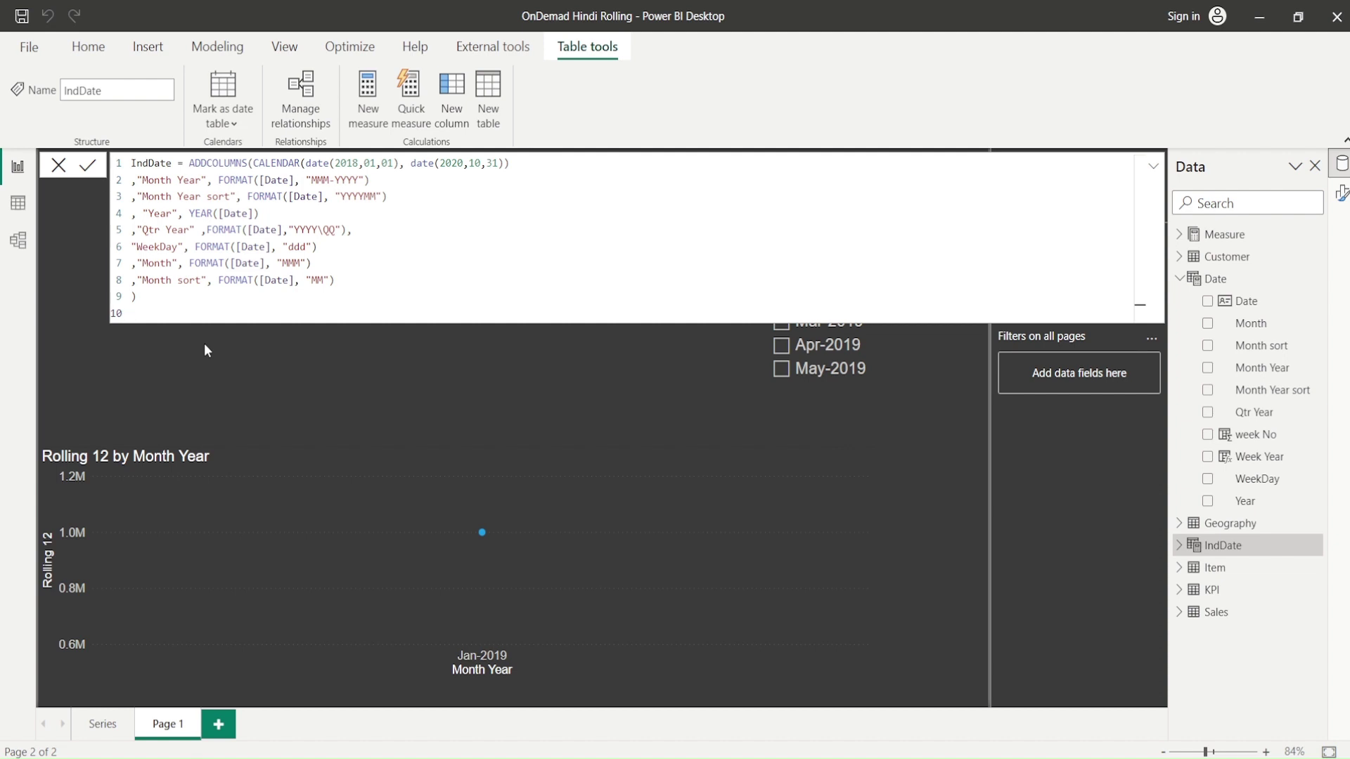
# In the model diagram, move the IndDate table beside the other tables so it sits just below the Sales table
pyautogui.click(17, 245)
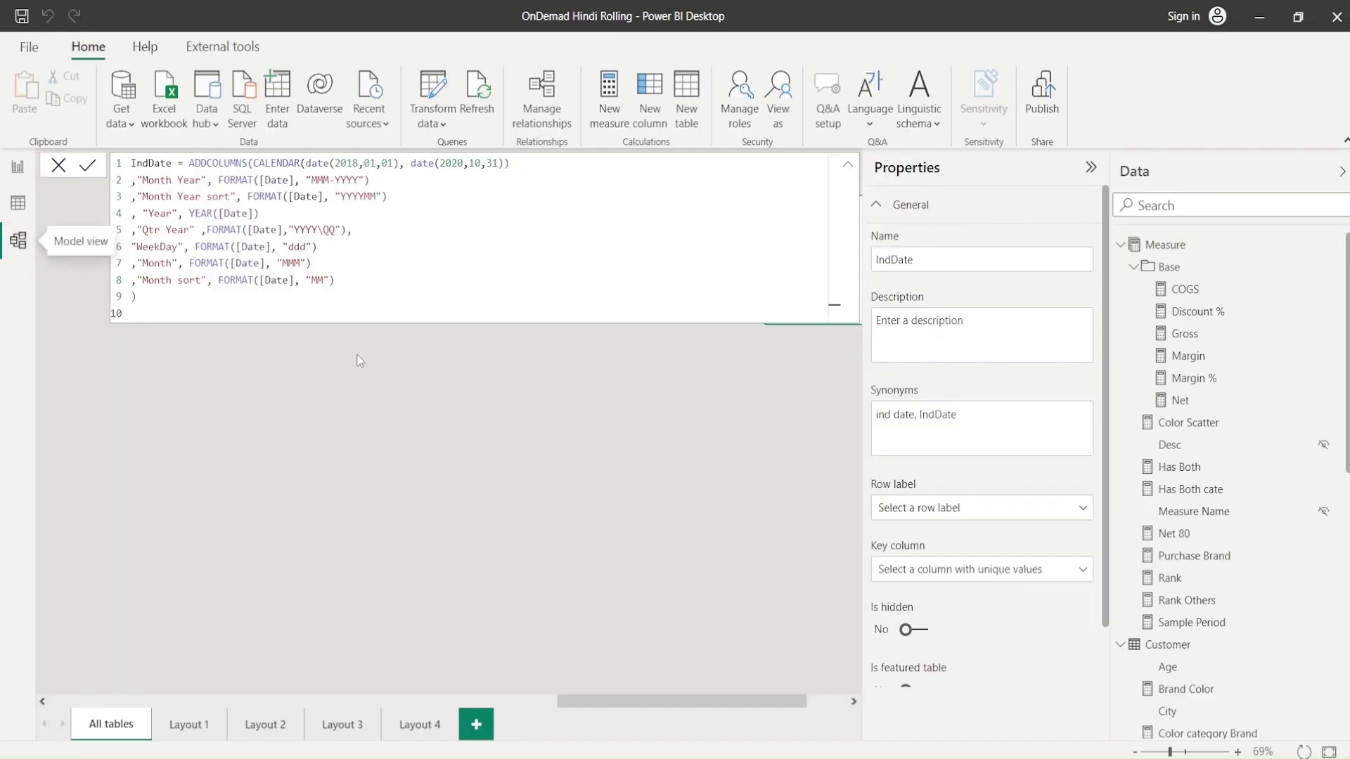
pyautogui.click(835, 304)
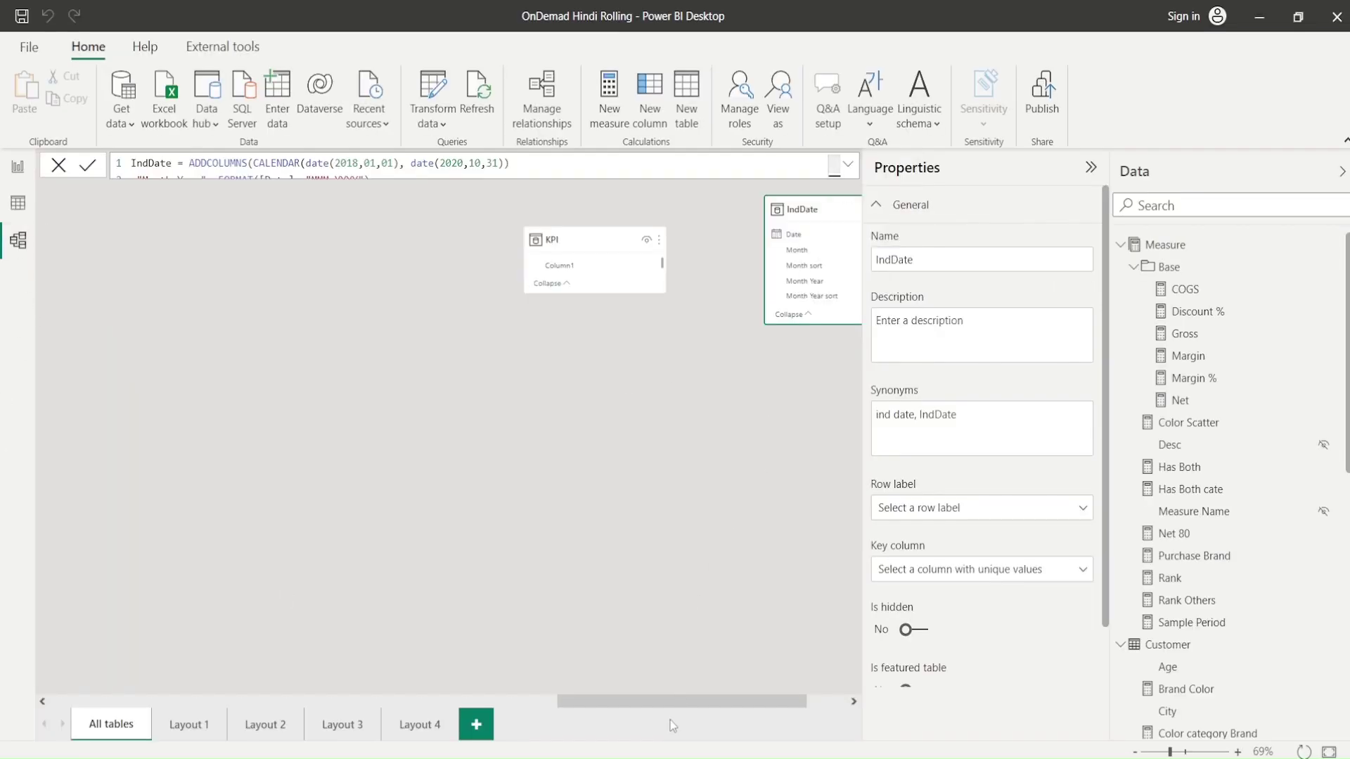
pyautogui.moveTo(834, 209); pyautogui.dragTo(160, 401)
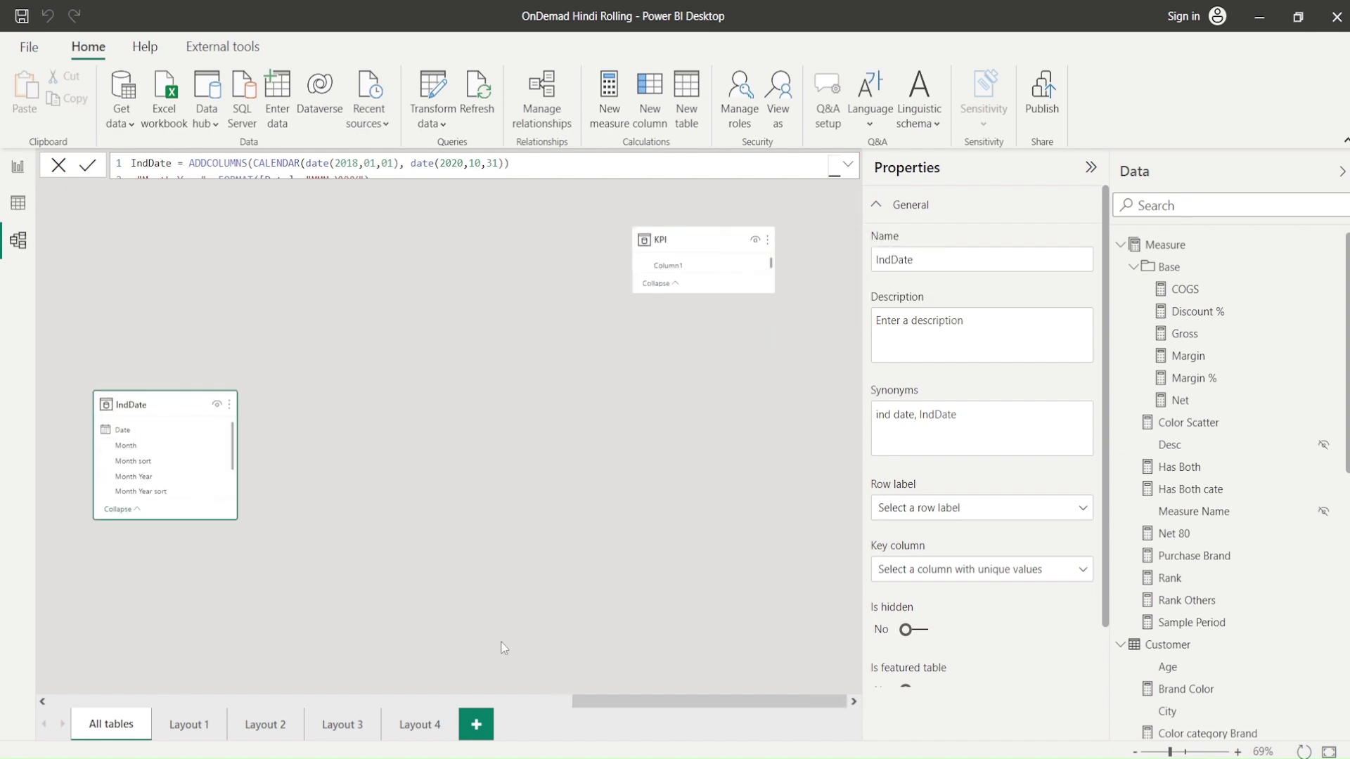
pyautogui.hscroll(-10, 454, 658)
pyautogui.moveTo(818, 397); pyautogui.dragTo(133, 424)
pyautogui.moveTo(555, 701); pyautogui.dragTo(404, 701)
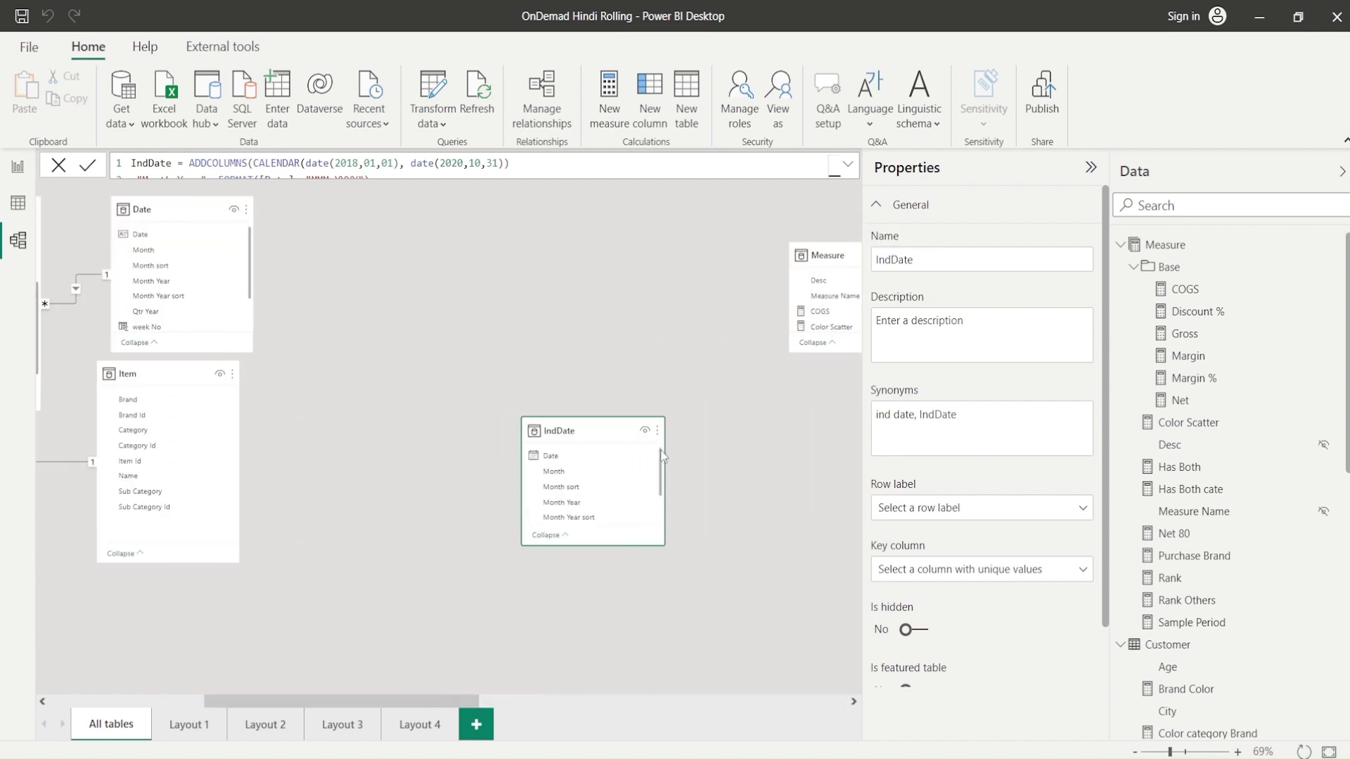
pyautogui.moveTo(585, 451); pyautogui.dragTo(102, 556)
pyautogui.moveTo(386, 701); pyautogui.dragTo(296, 701)
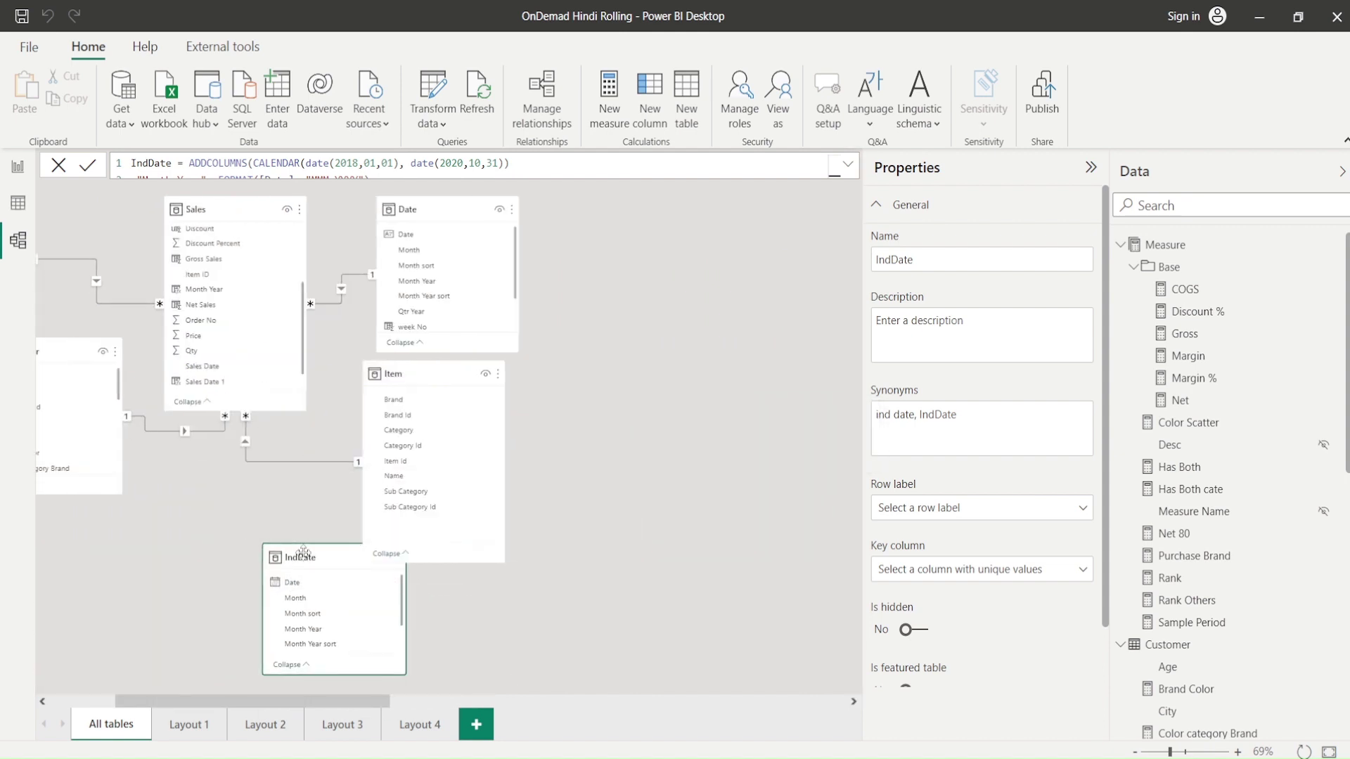
pyautogui.moveTo(304, 555); pyautogui.dragTo(217, 530)
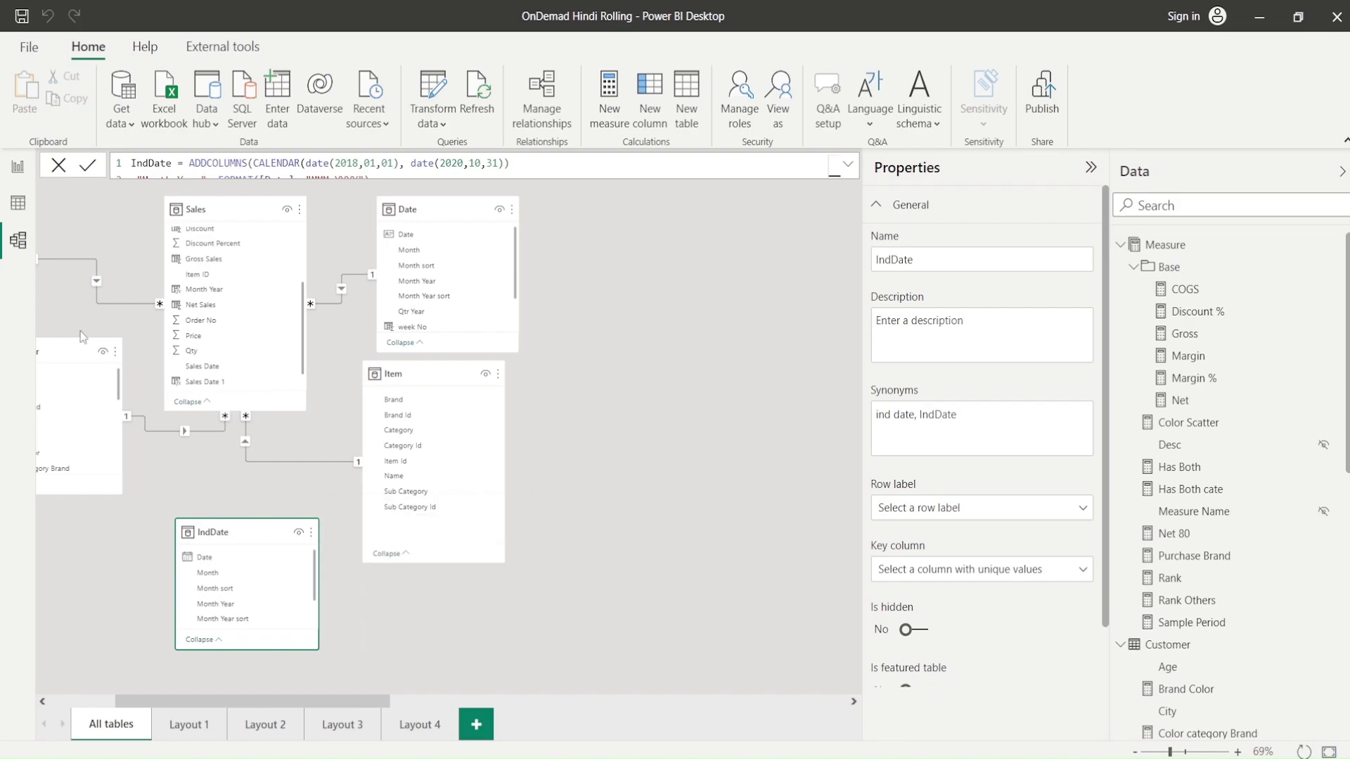
# Return to the report and sort the IndDate table's Month Year column by Month Year sort, then collapse the formula editor
pyautogui.click(18, 167)
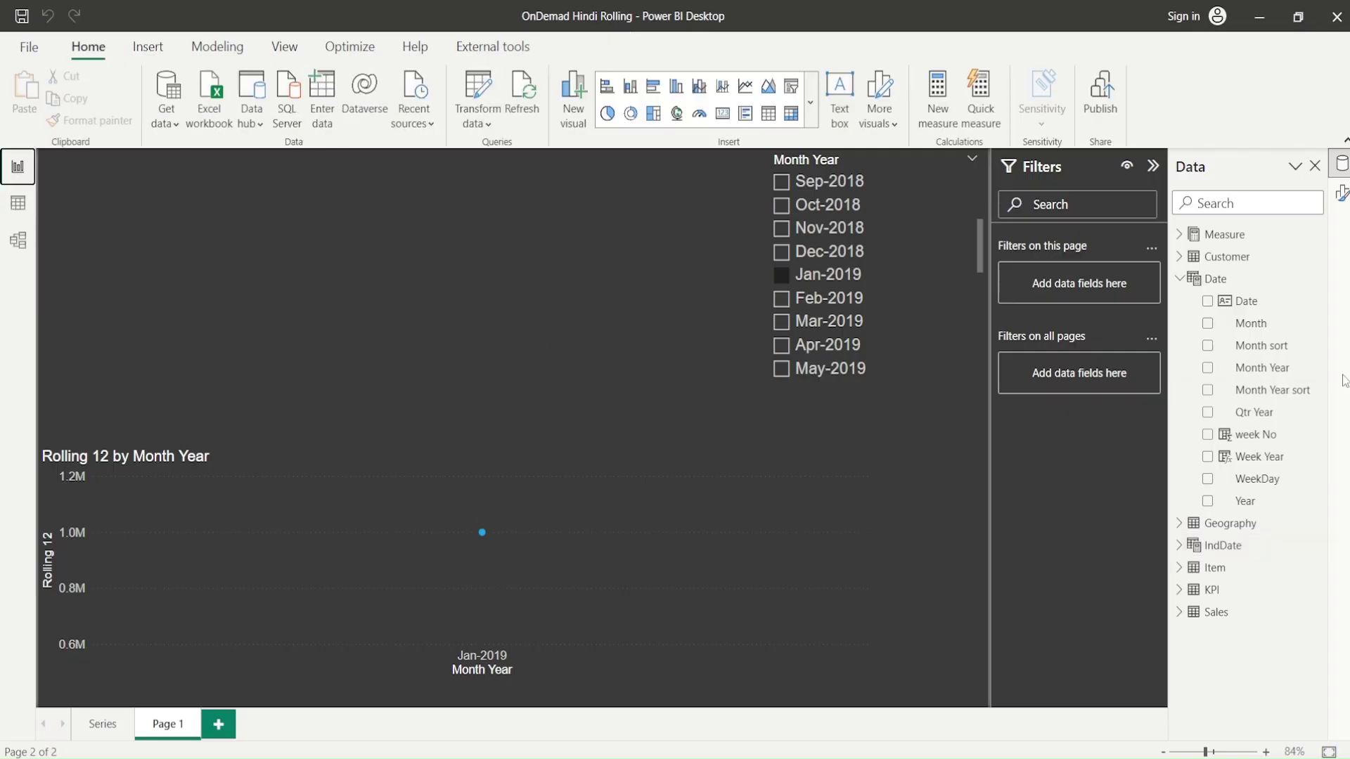
pyautogui.click(1179, 281)
pyautogui.click(1180, 325)
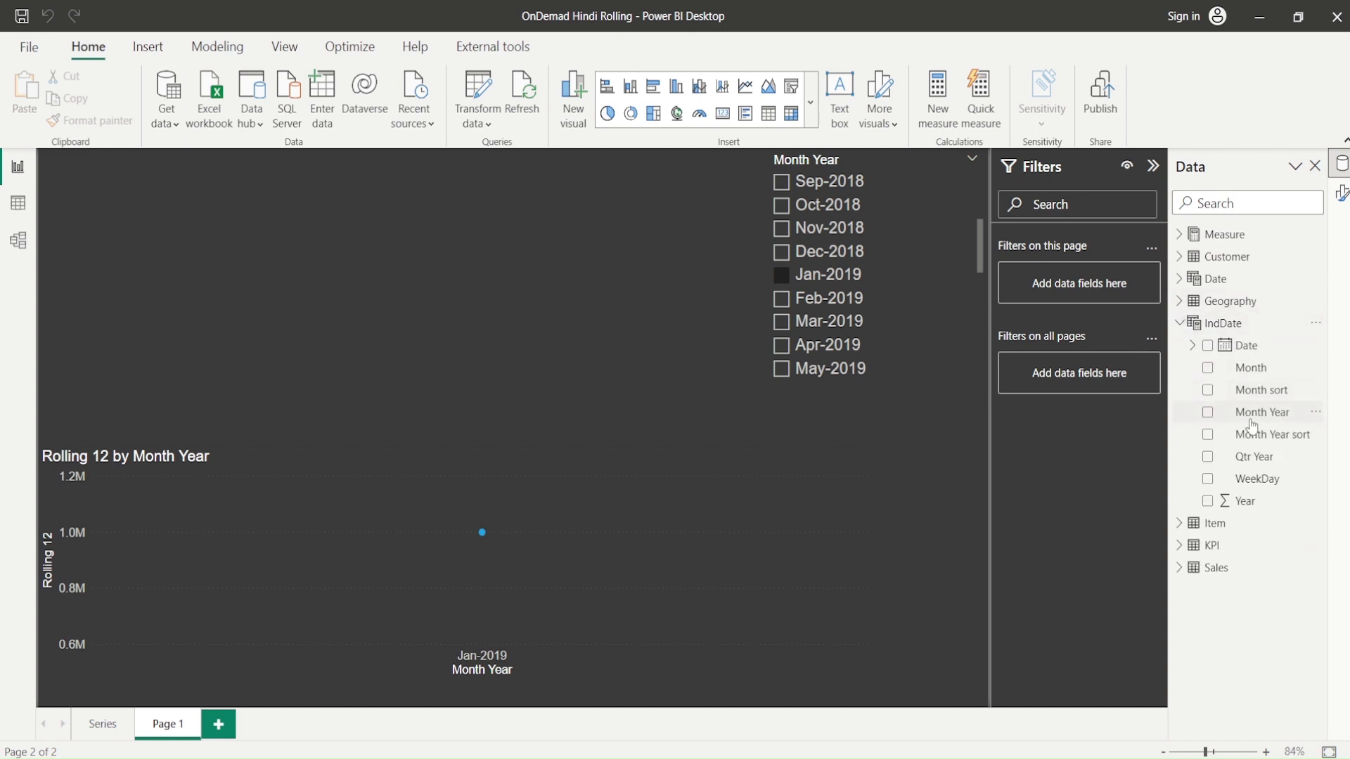
pyautogui.click(1256, 393)
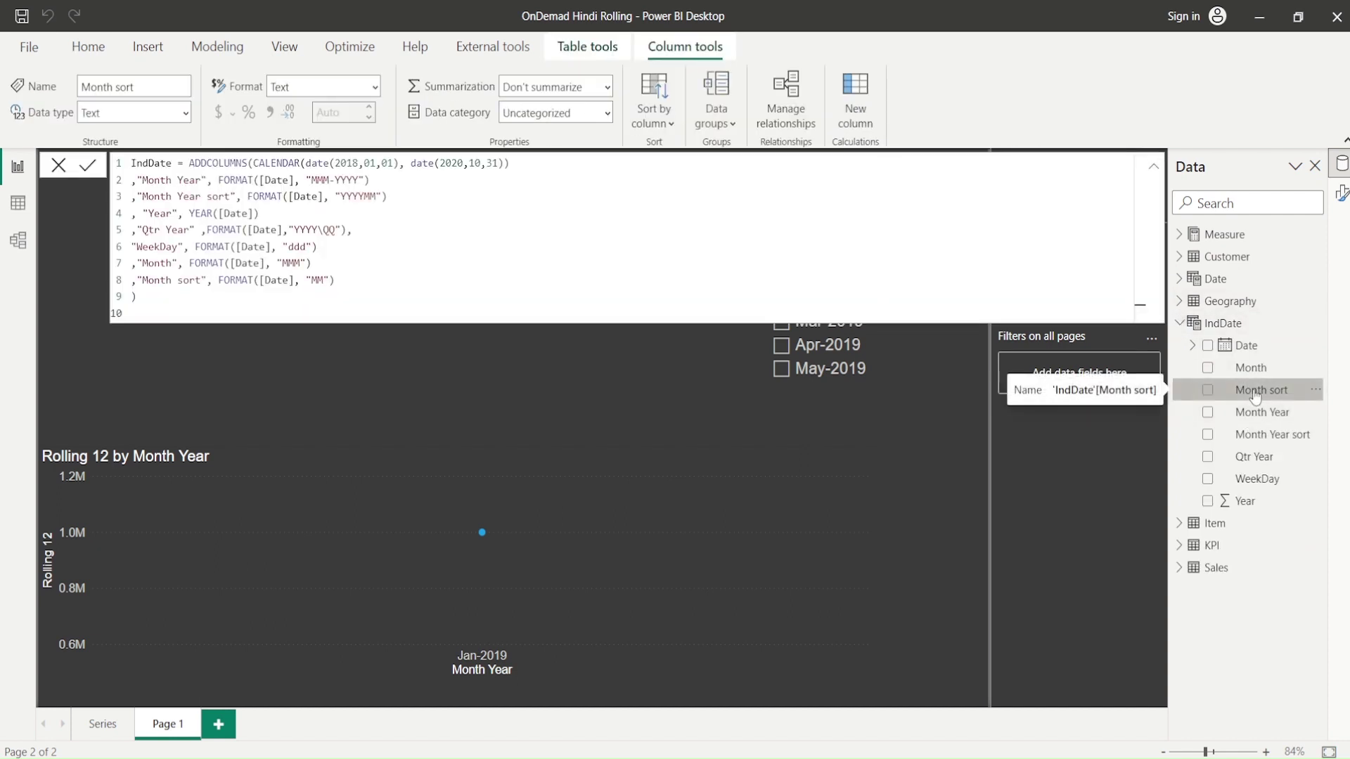
pyautogui.click(1256, 415)
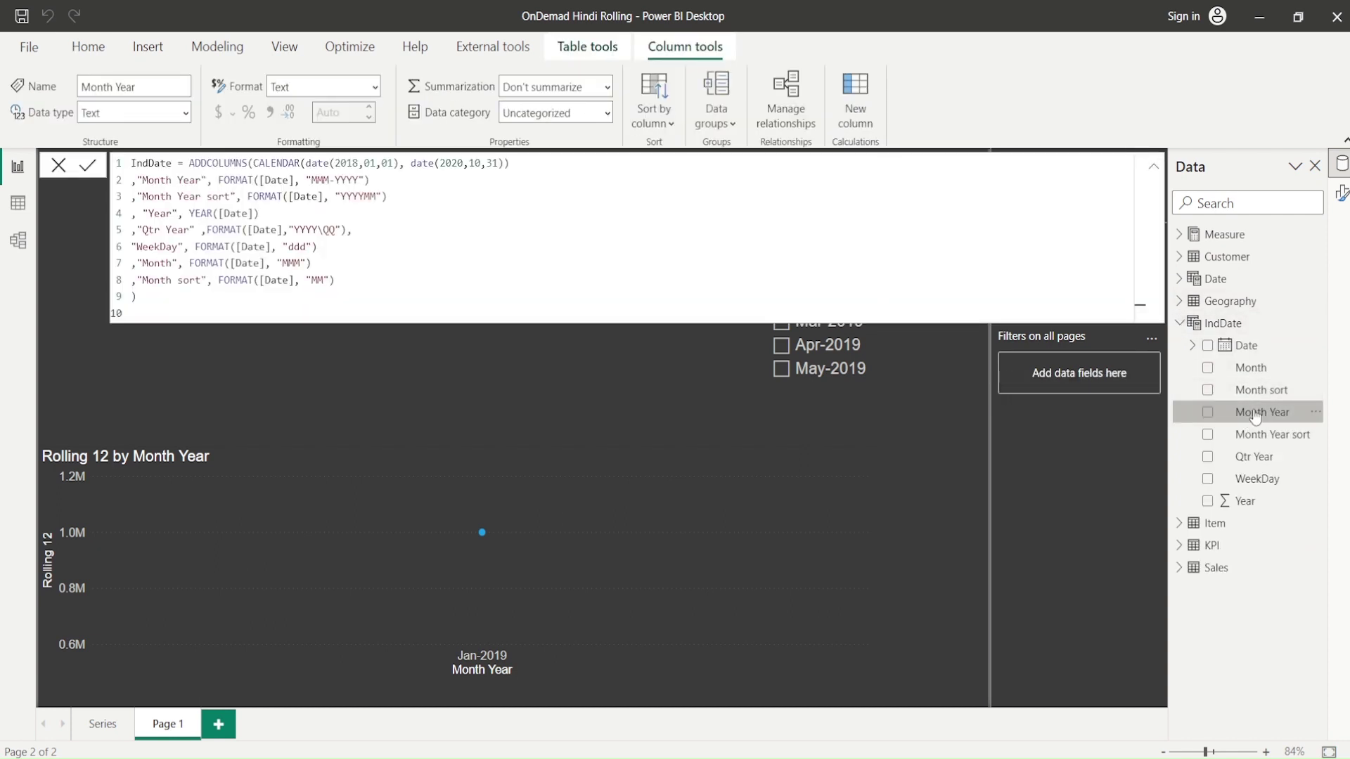
pyautogui.click(654, 102)
pyautogui.click(653, 281)
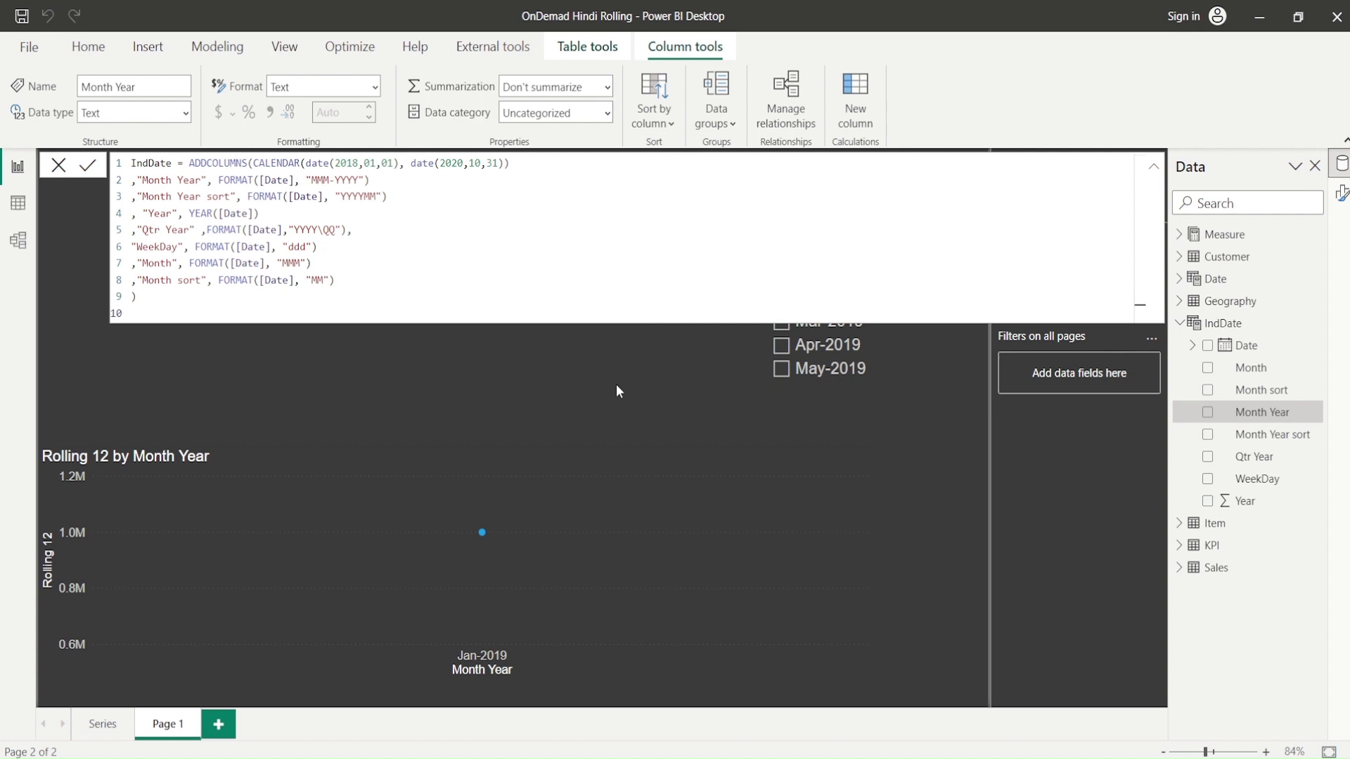
pyautogui.click(1156, 170)
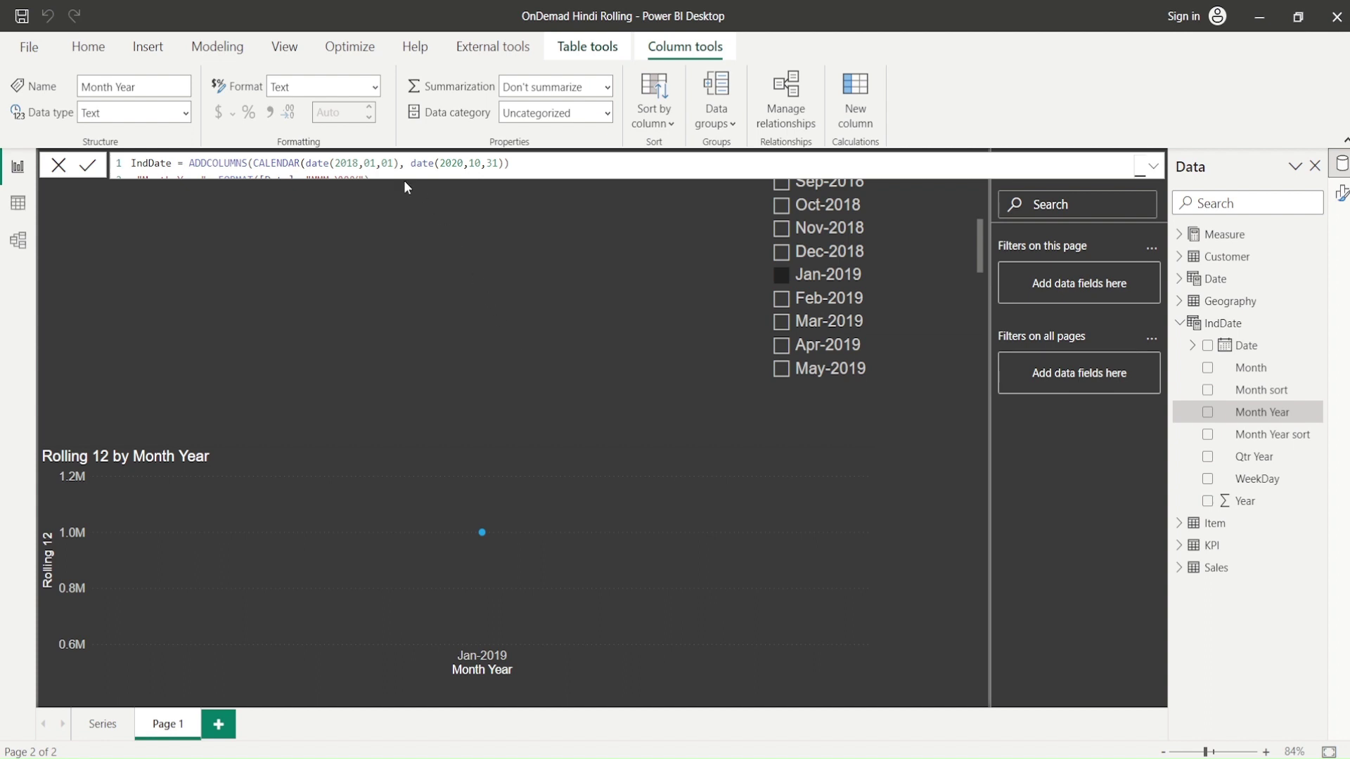
# Start a manually entered table, rename its first column to Period Type, and name the table Period Type
pyautogui.click(90, 54)
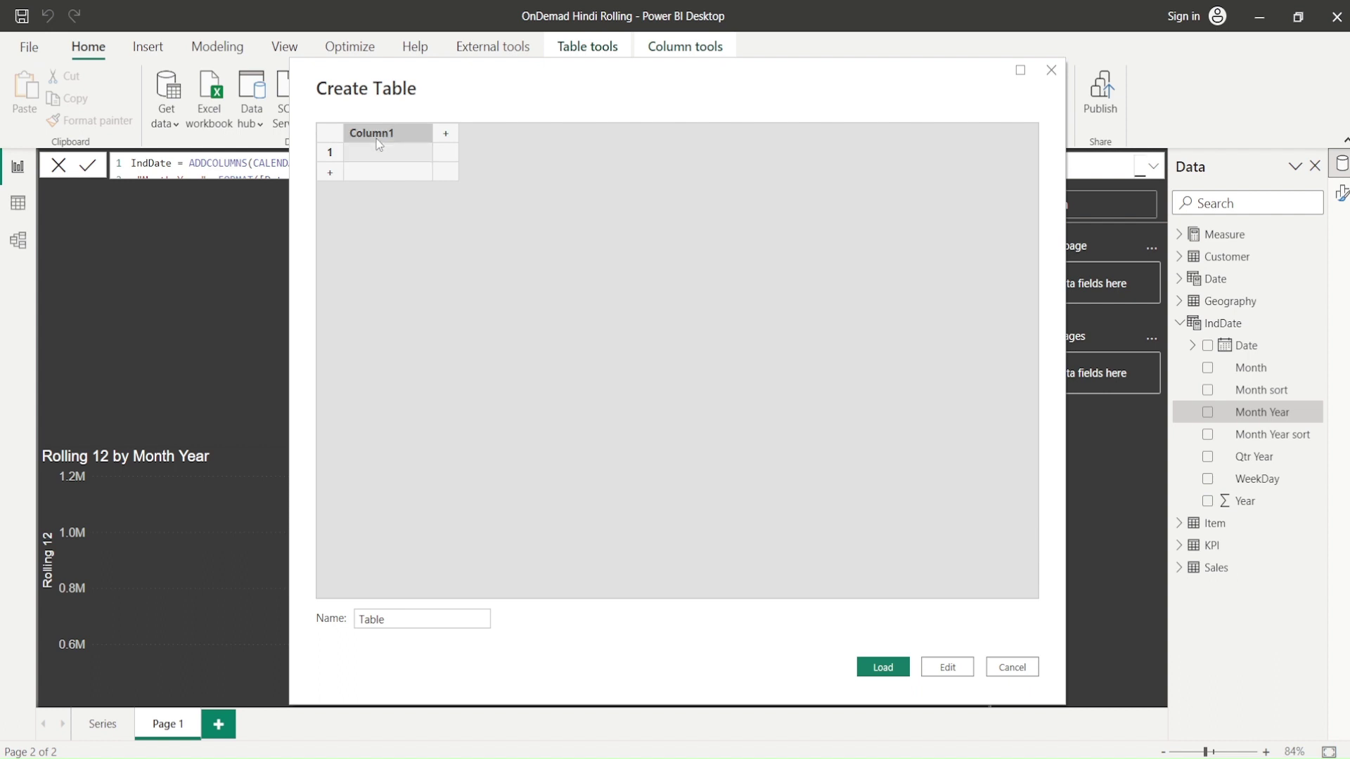
pyautogui.doubleClick(377, 136)
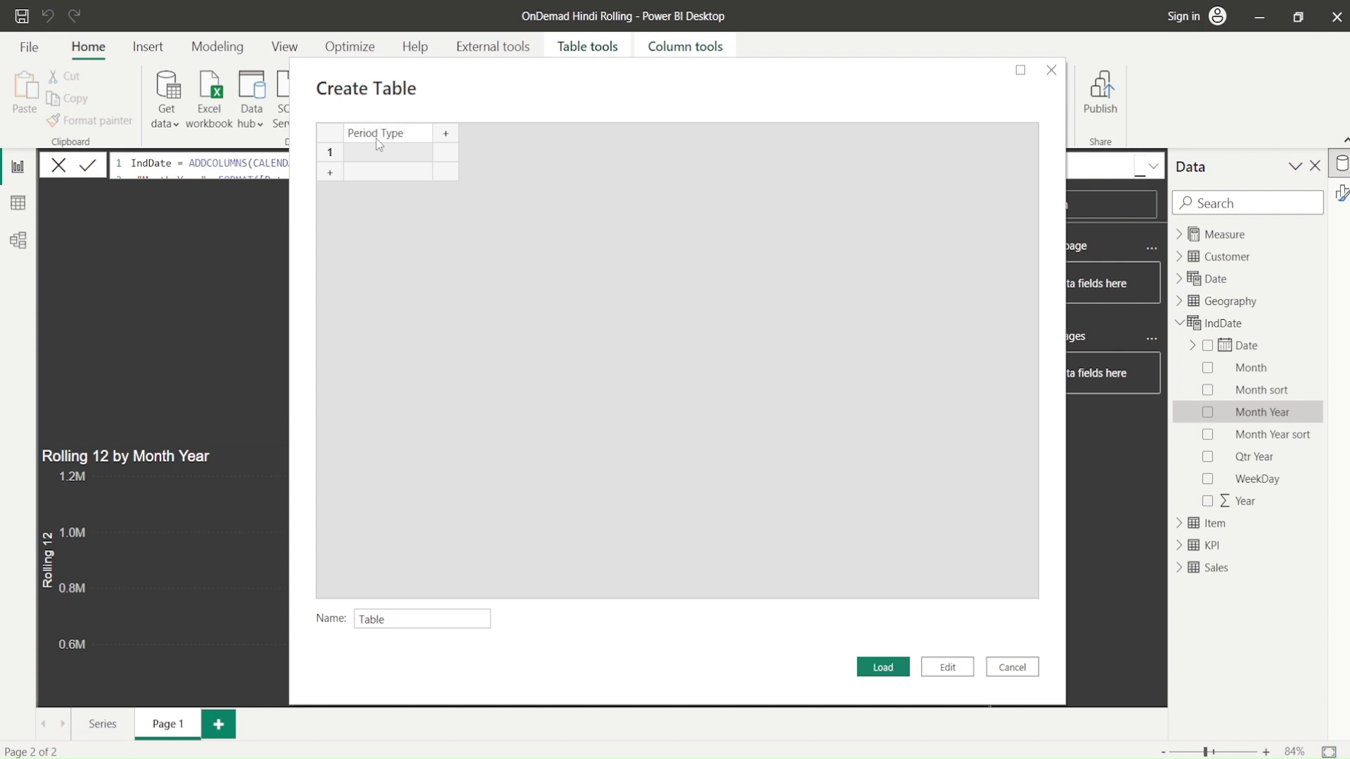
pyautogui.moveTo(408, 133); pyautogui.dragTo(349, 141)
pyautogui.hotkey('ctrl', 'c')
pyautogui.moveTo(415, 621); pyautogui.dragTo(337, 626)
pyautogui.hotkey('ctrl', 'v')
# Enter Rolling 12 and Rolling 6 as the first two rows of the Period Type table
pyautogui.click(371, 161)
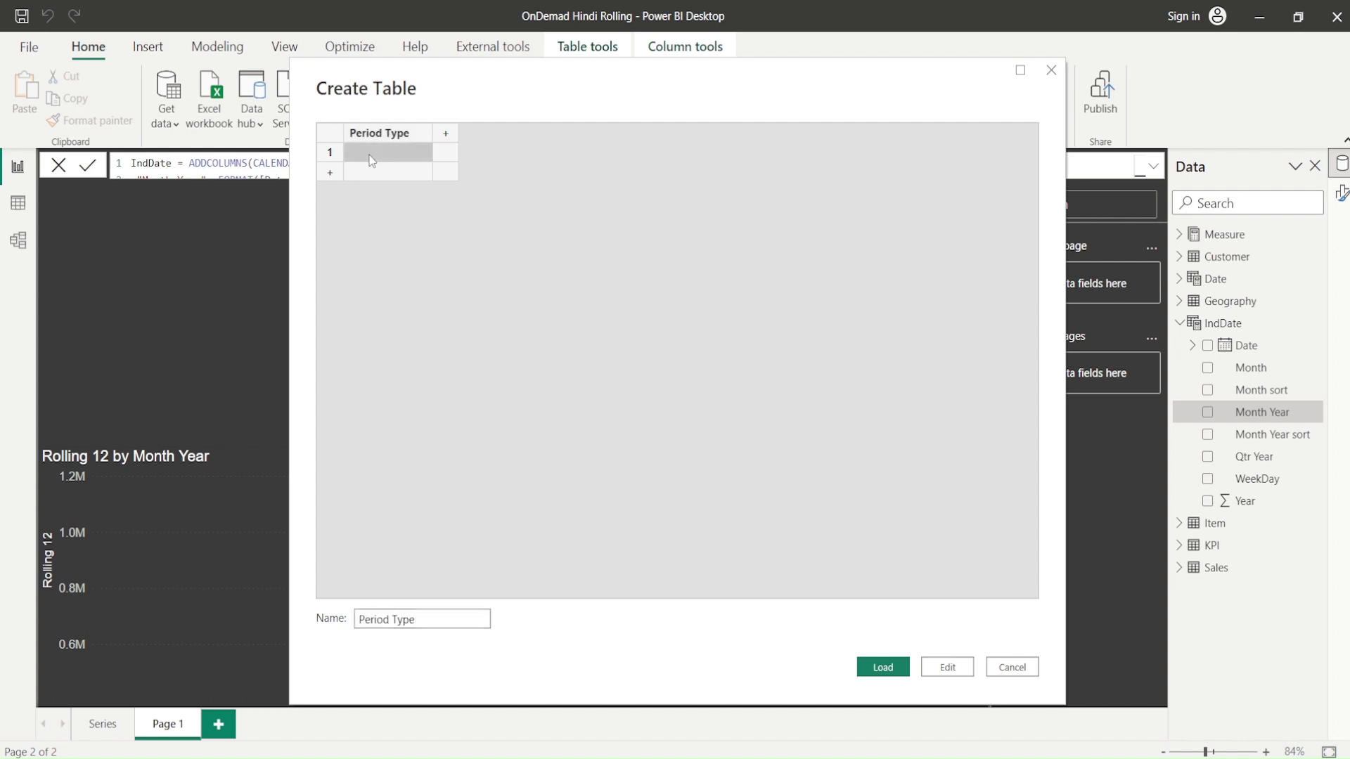
pyautogui.write('Roll')
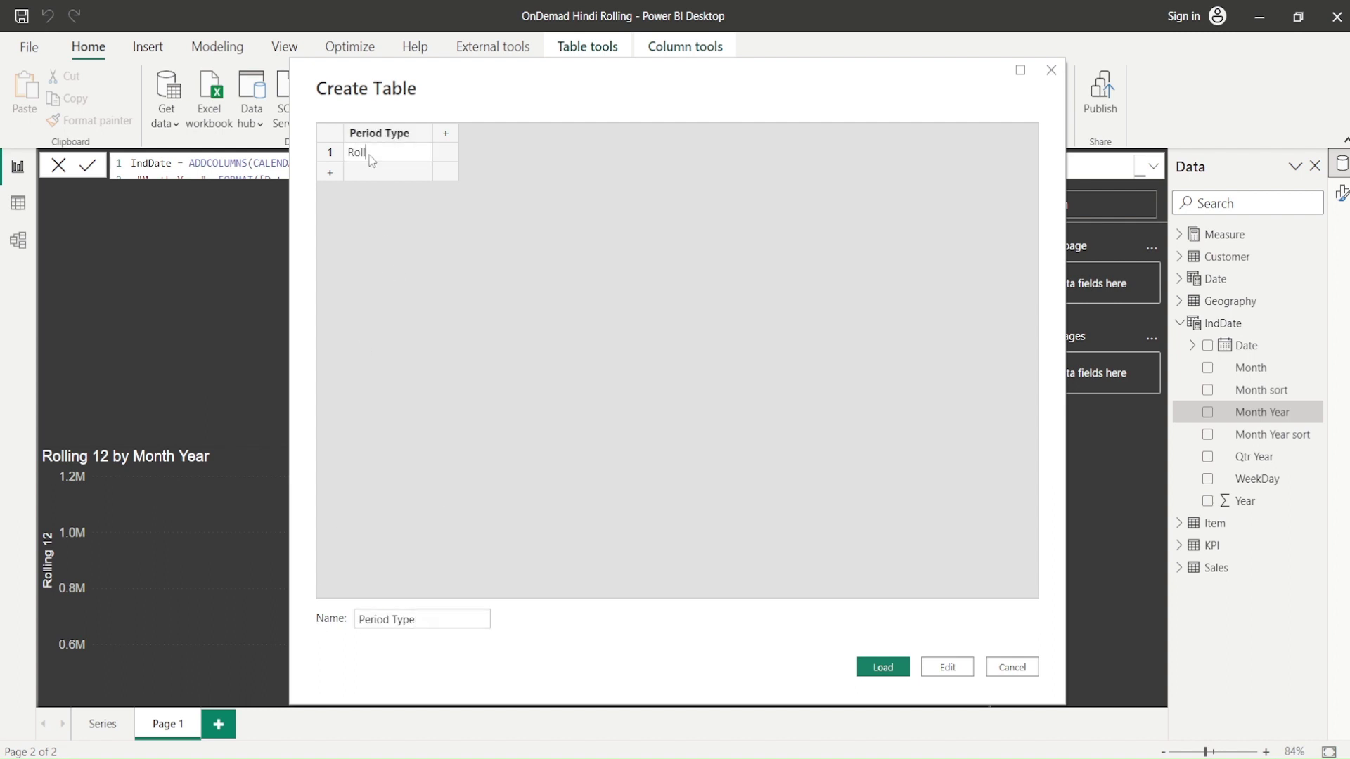
pyautogui.write('ing12')
pyautogui.hotkey('ctrl', 'a')
pyautogui.hotkey('ctrl', 'c')
pyautogui.click(359, 173)
pyautogui.hotkey('ctrl', 'v')
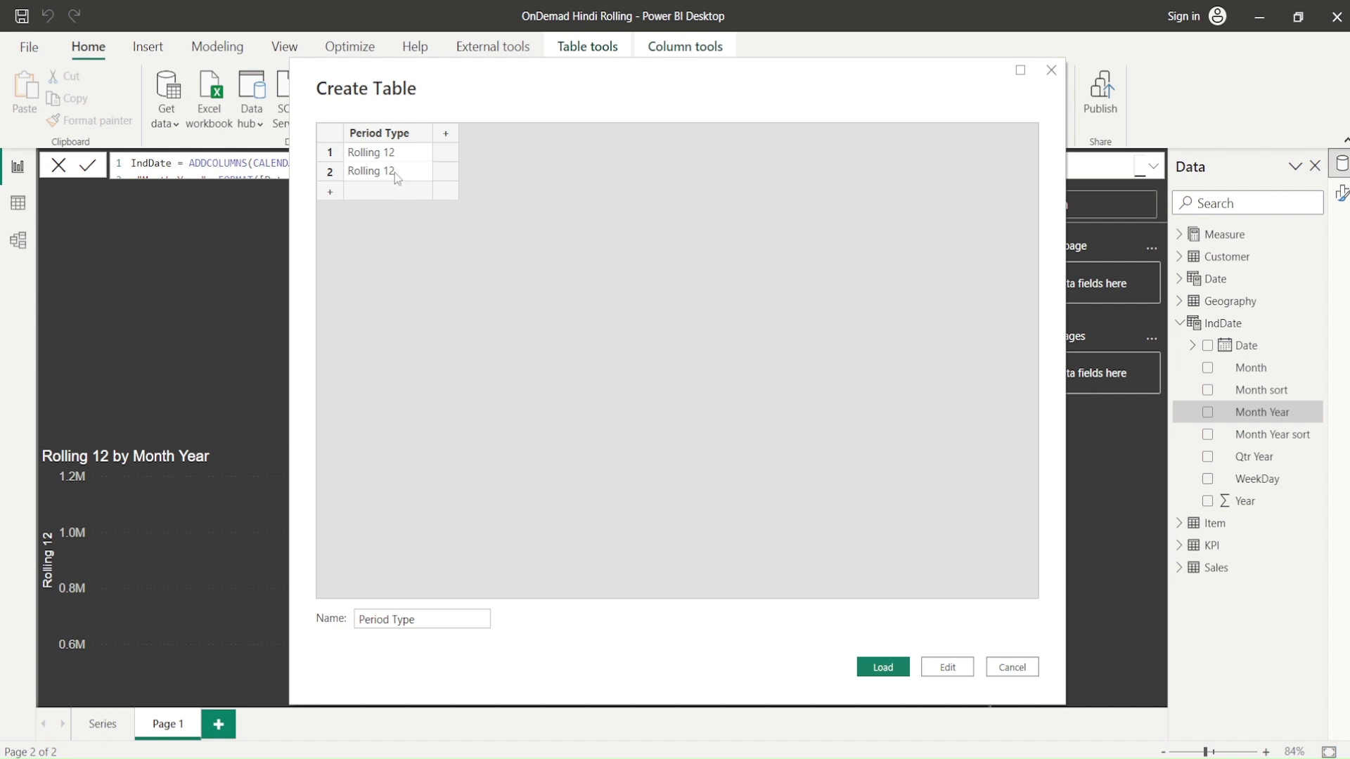
pyautogui.doubleClick(388, 170)
pyautogui.write('6')
# Add Rolling 3 and YTD as the third and fourth rows and load the Period Type table into the model
pyautogui.click(401, 187)
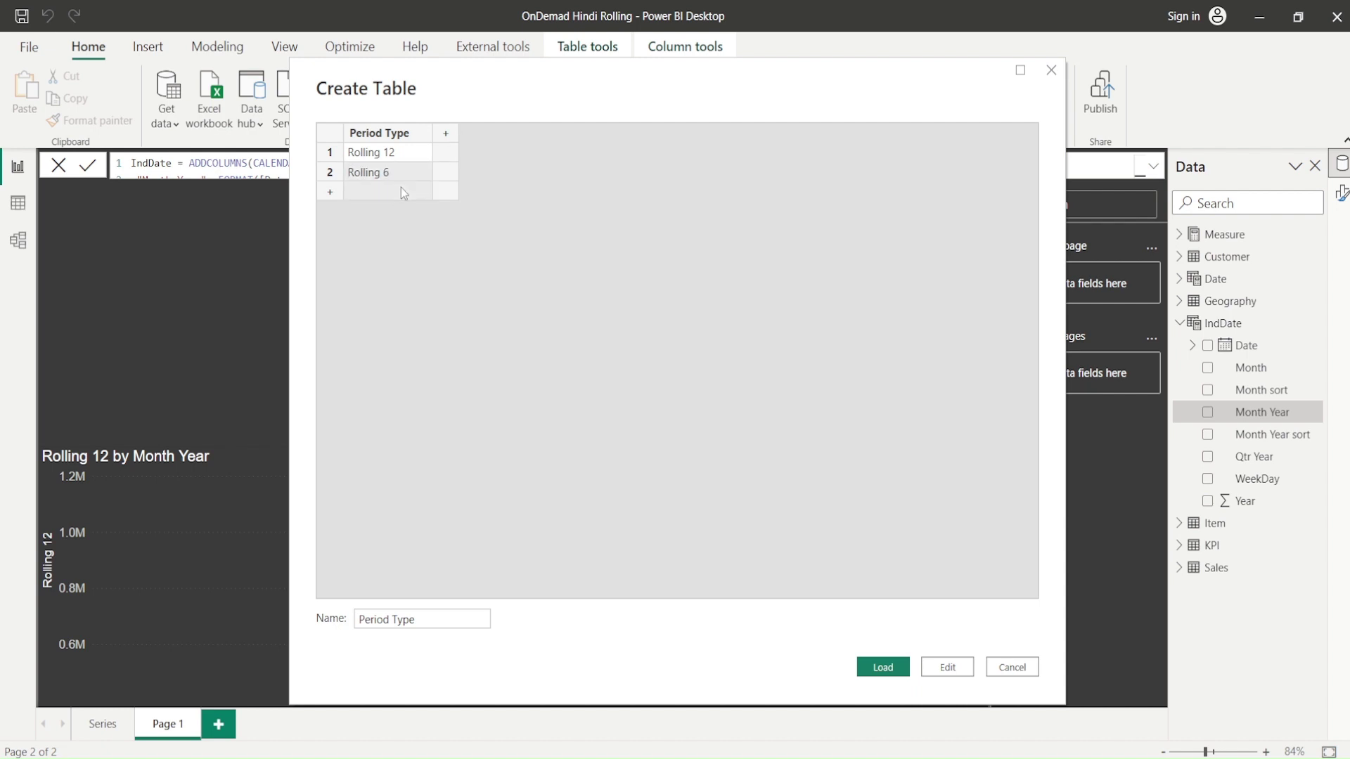
pyautogui.hotkey('ctrl', 'v')
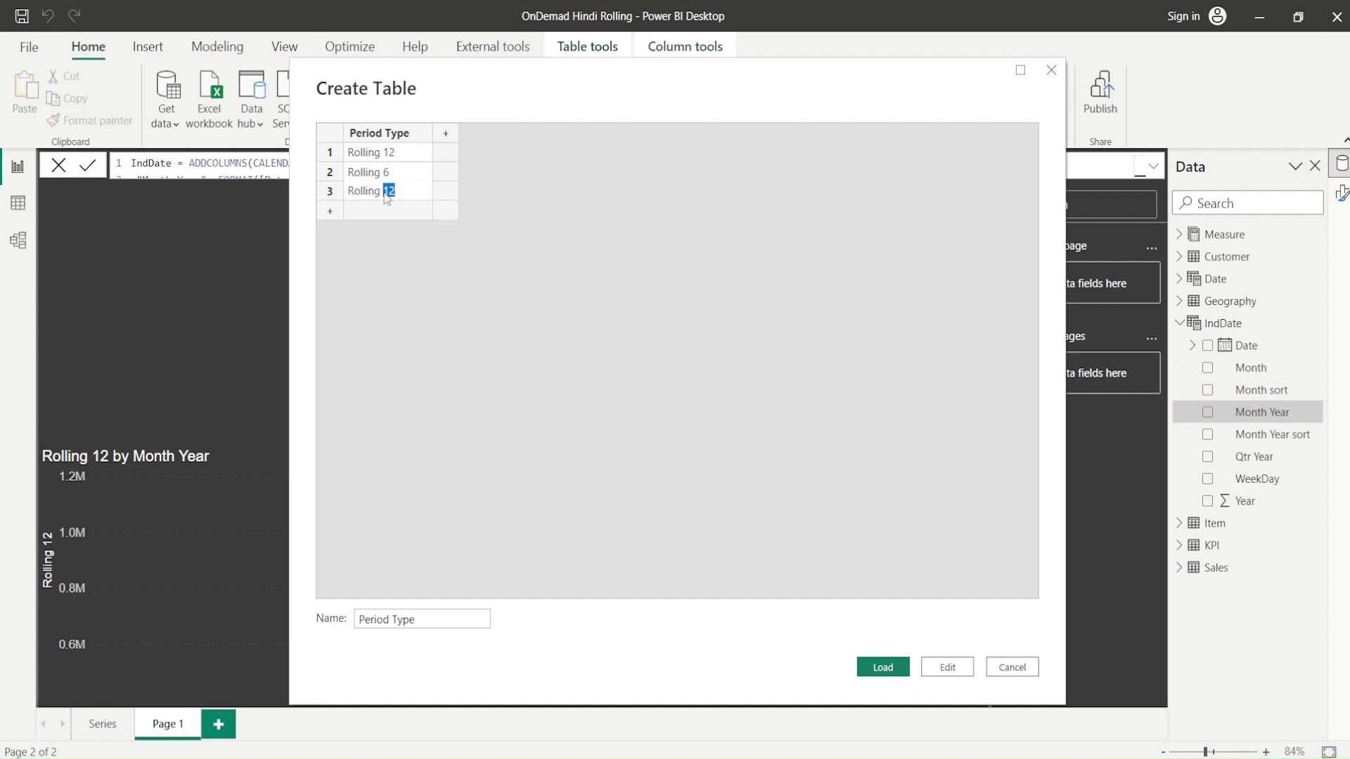
pyautogui.write('3')
pyautogui.click(384, 210)
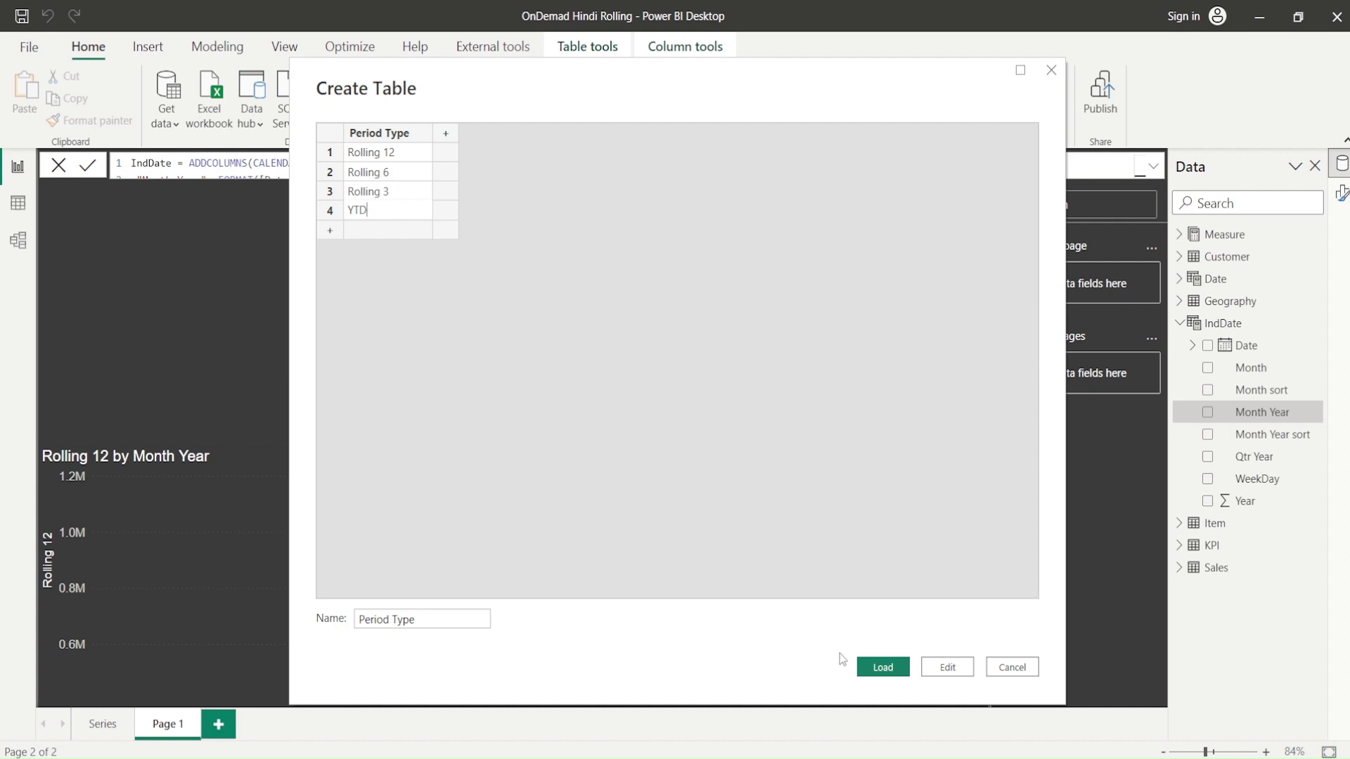
pyautogui.click(883, 669)
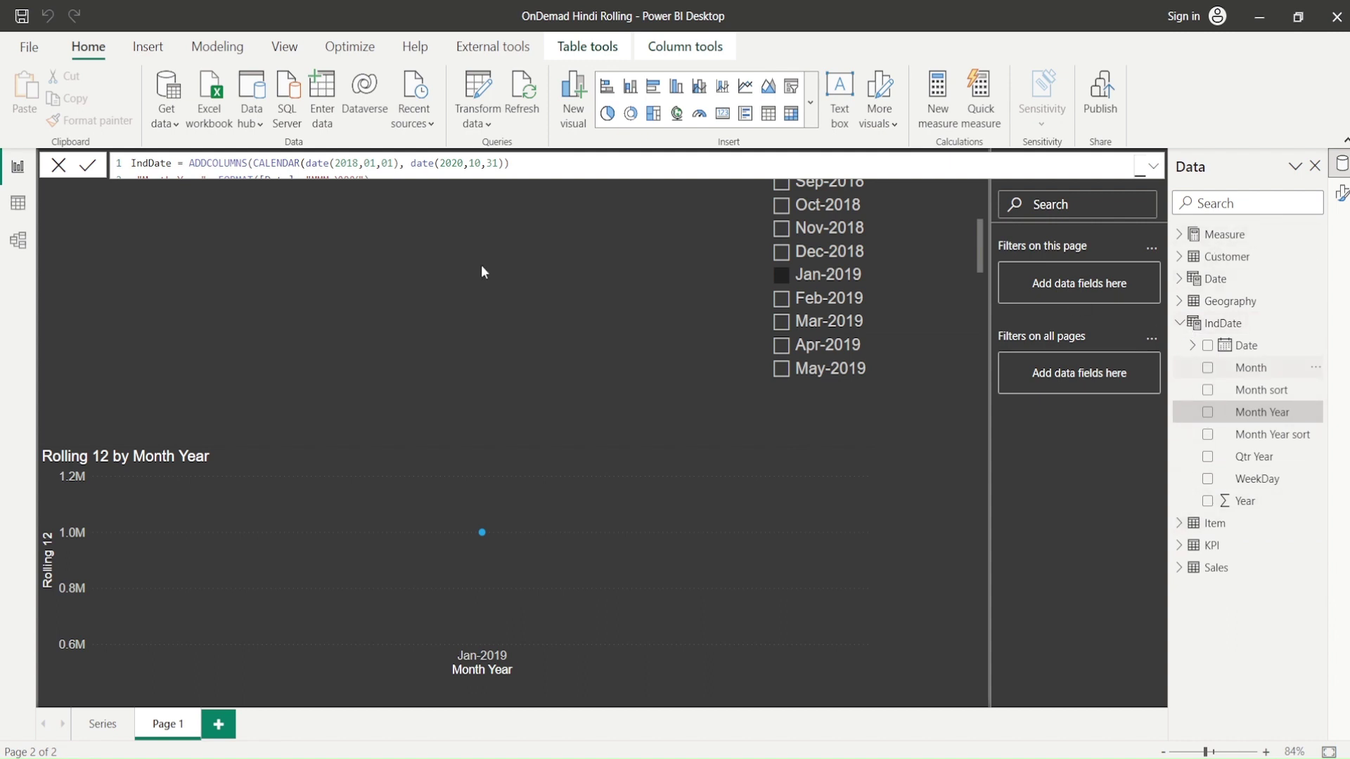
# Place the Period Type field on the empty area above the line chart and turn the visual into a slicer
pyautogui.click(953, 166)
pyautogui.click(1180, 568)
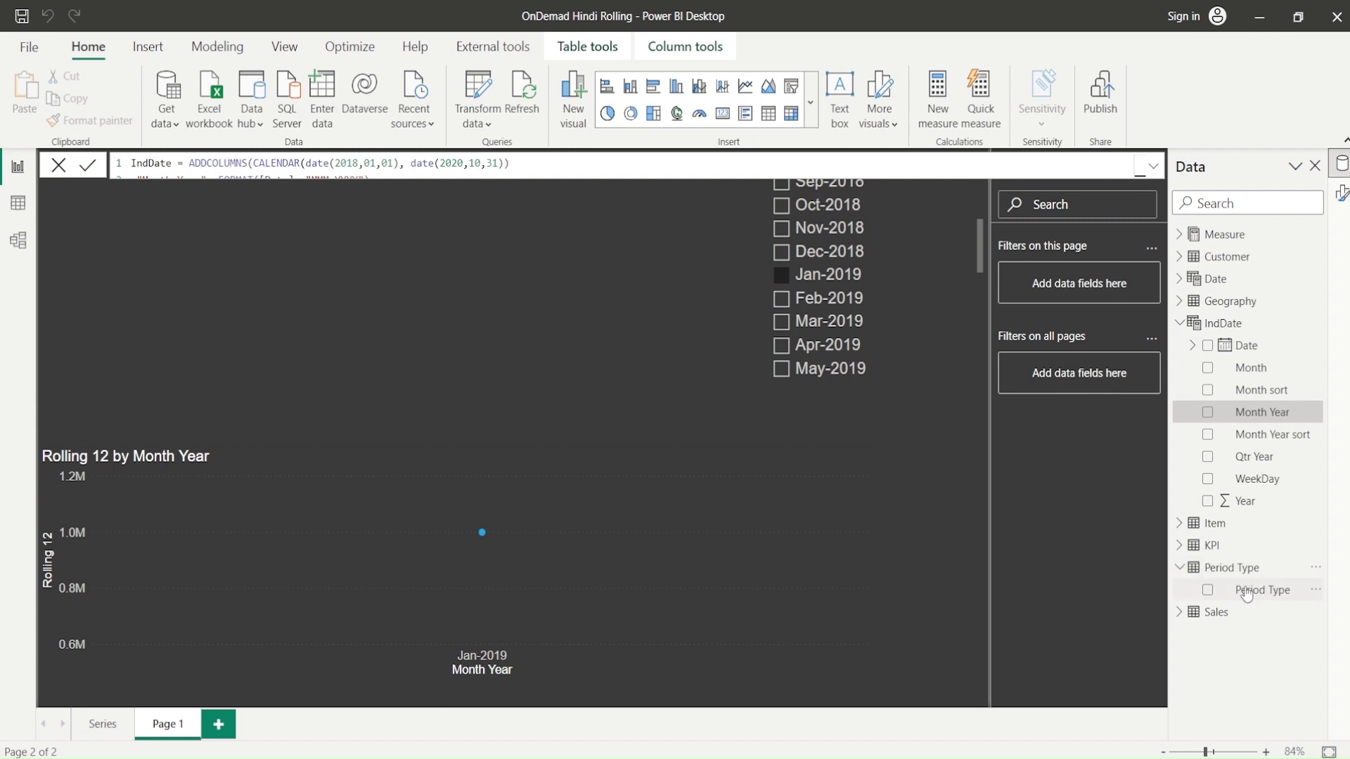
pyautogui.moveTo(1259, 591); pyautogui.dragTo(205, 232)
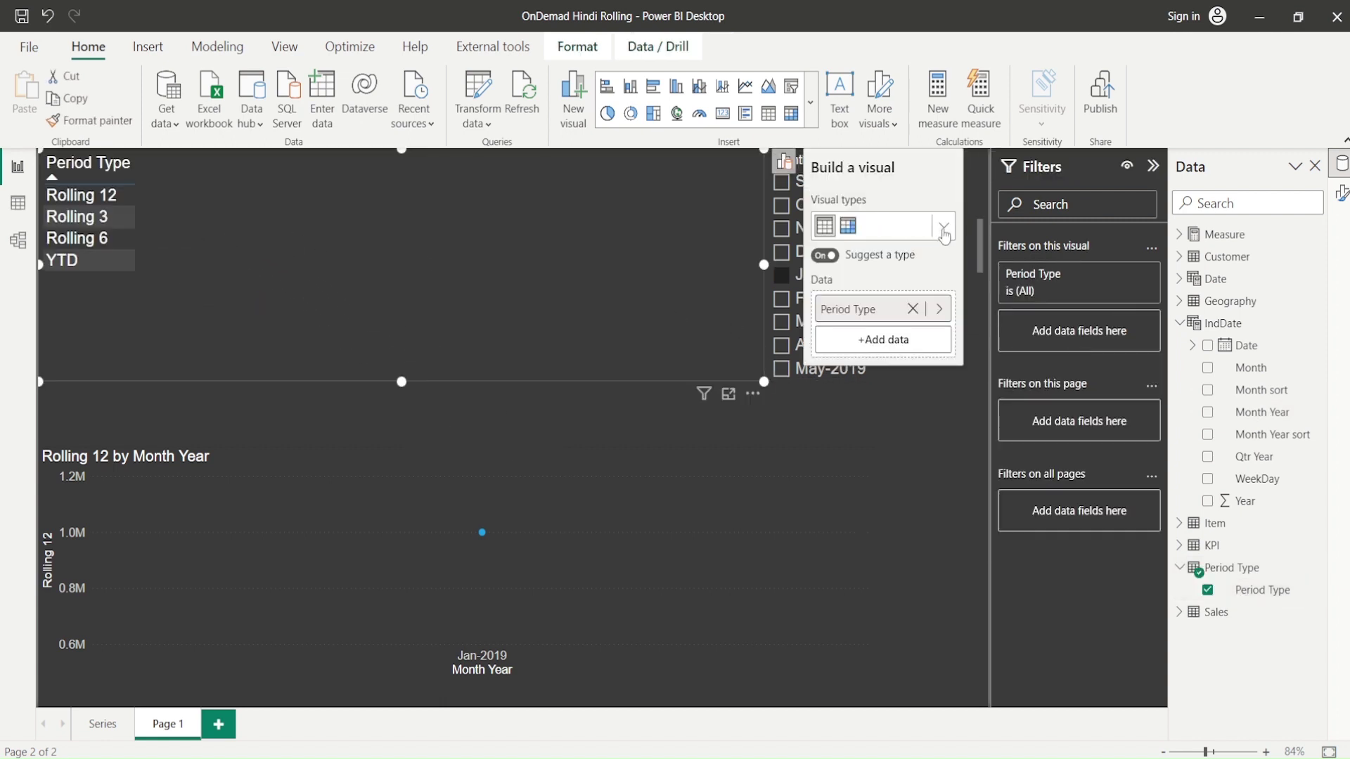
pyautogui.click(944, 226)
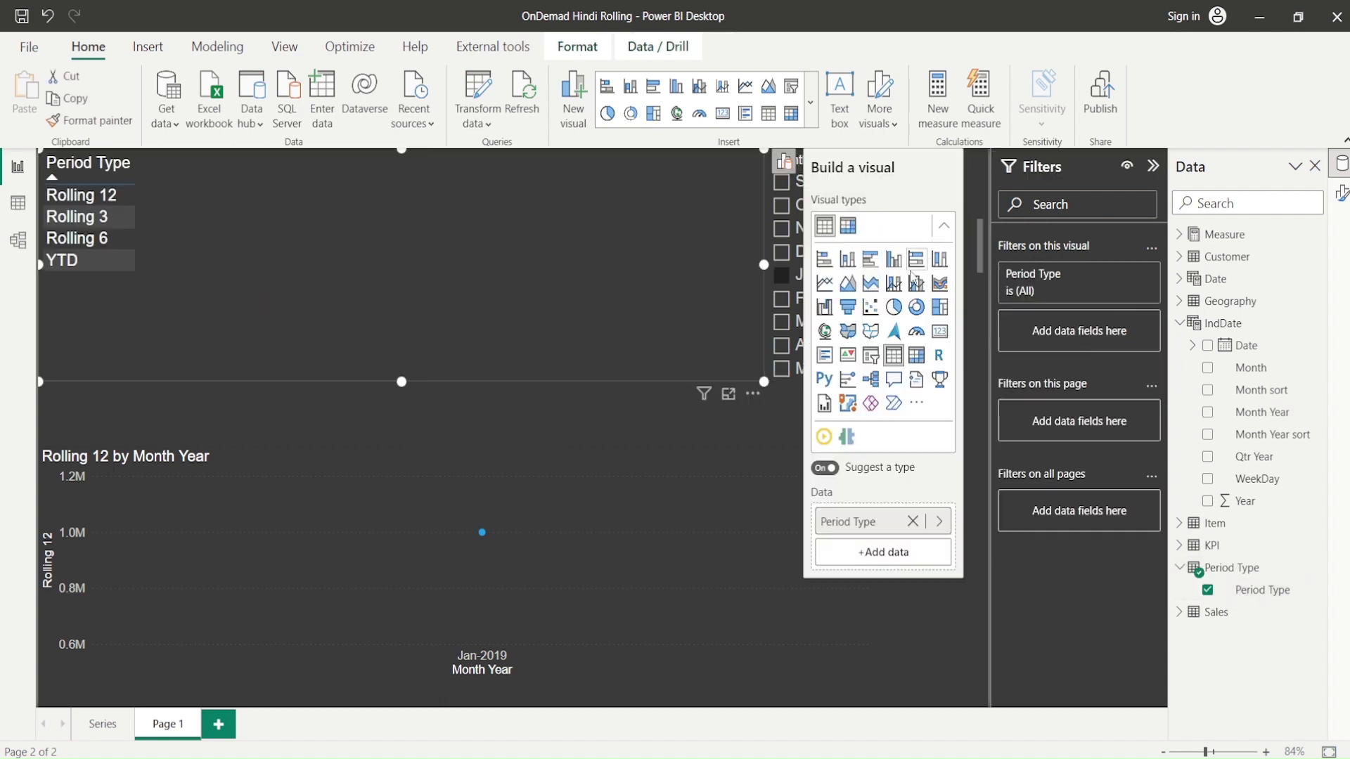
pyautogui.click(869, 360)
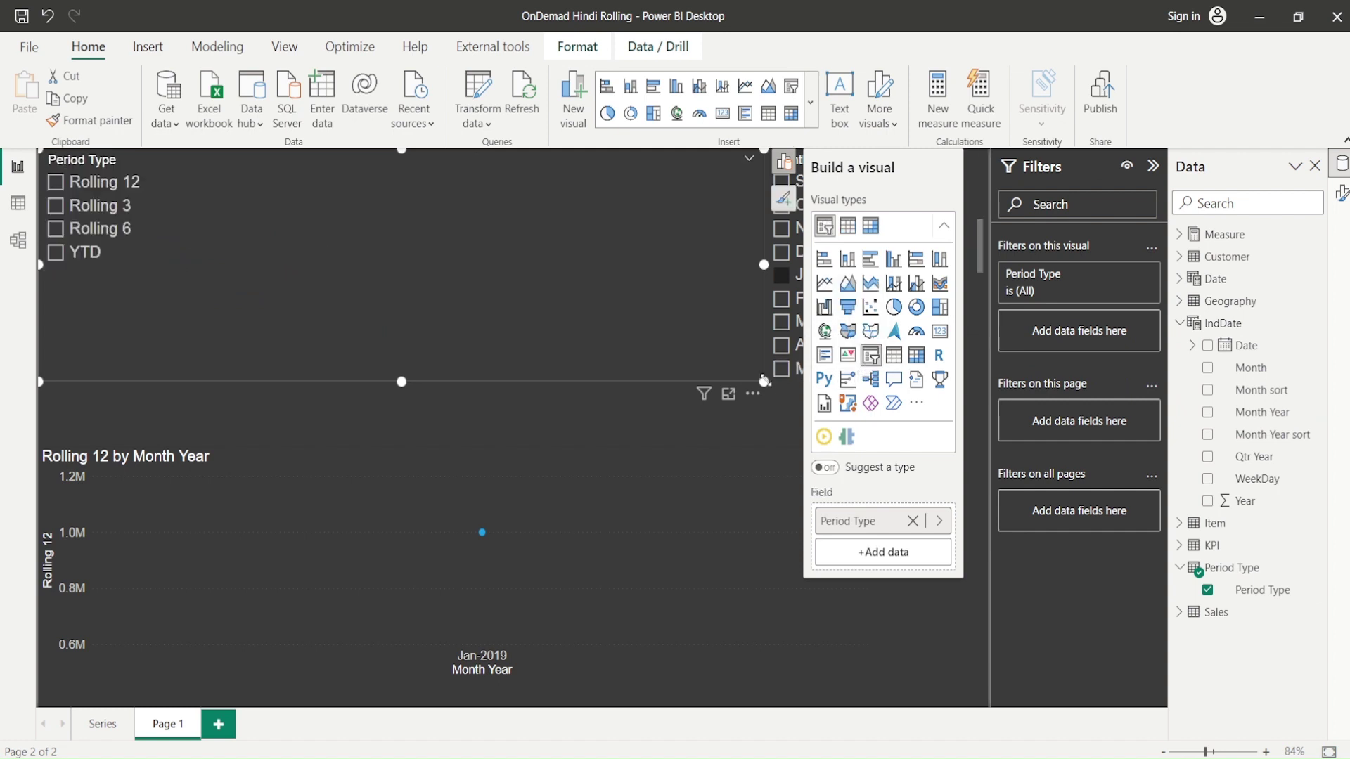
# Shrink the Period Type slicer to a narrow box that just fits its options above the line chart
pyautogui.click(456, 385)
pyautogui.click(299, 362)
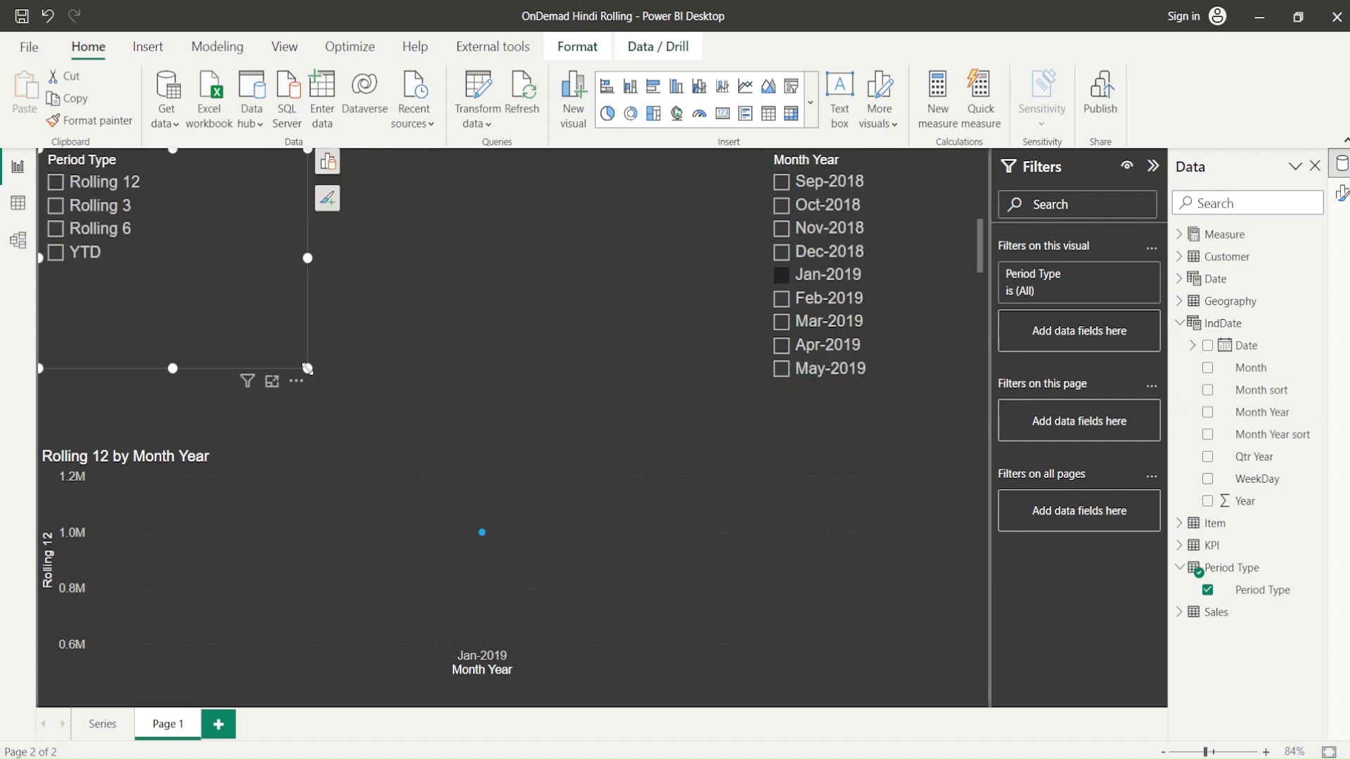
pyautogui.moveTo(308, 367); pyautogui.dragTo(193, 332)
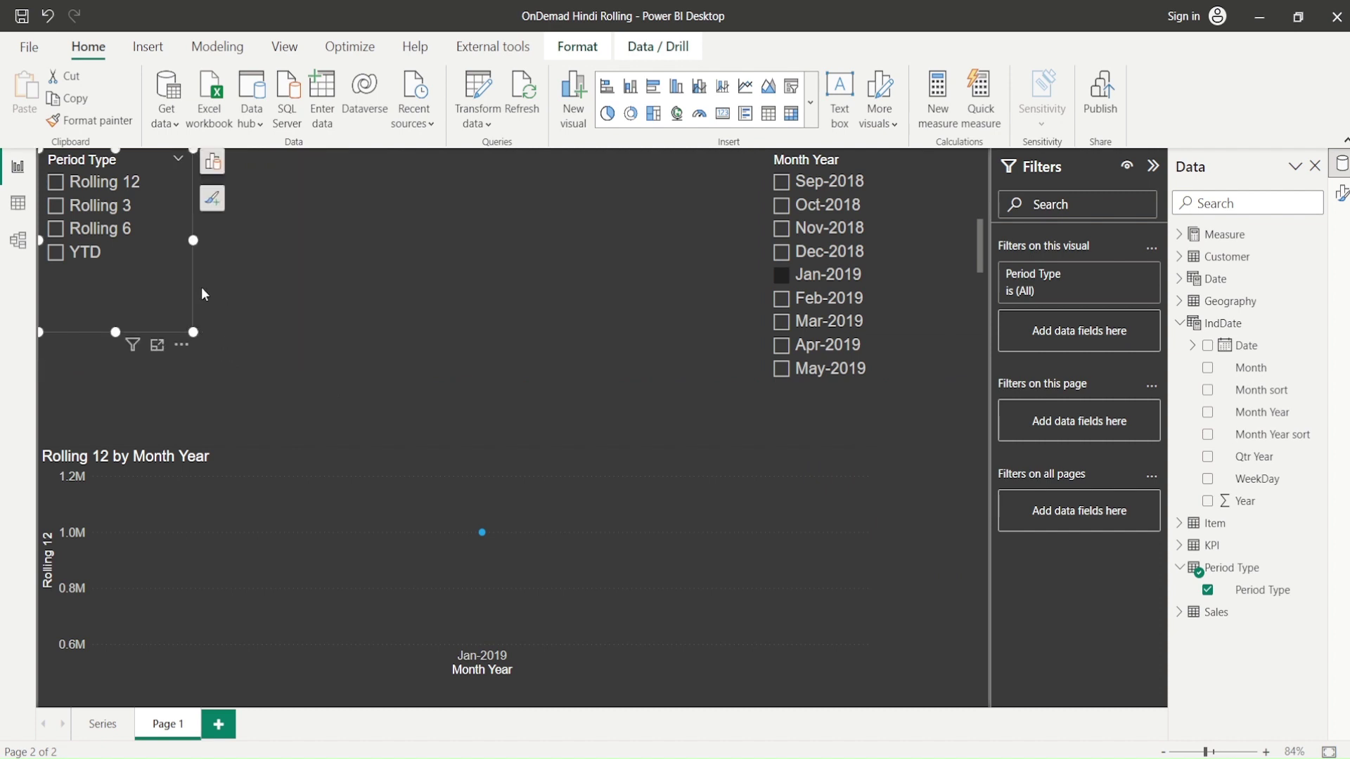
# Turn on single selection for the Period Type slicer while keeping its vertical list style
pyautogui.click(213, 202)
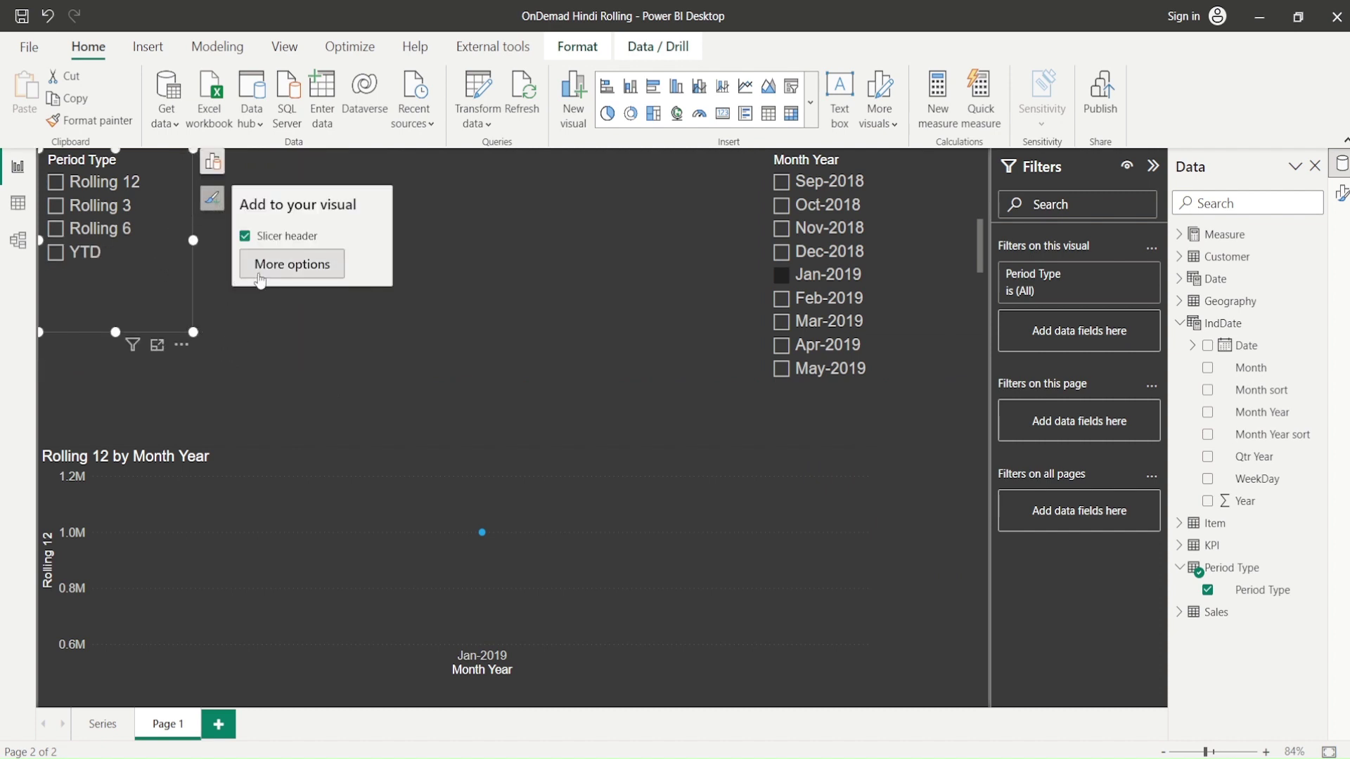
pyautogui.click(292, 264)
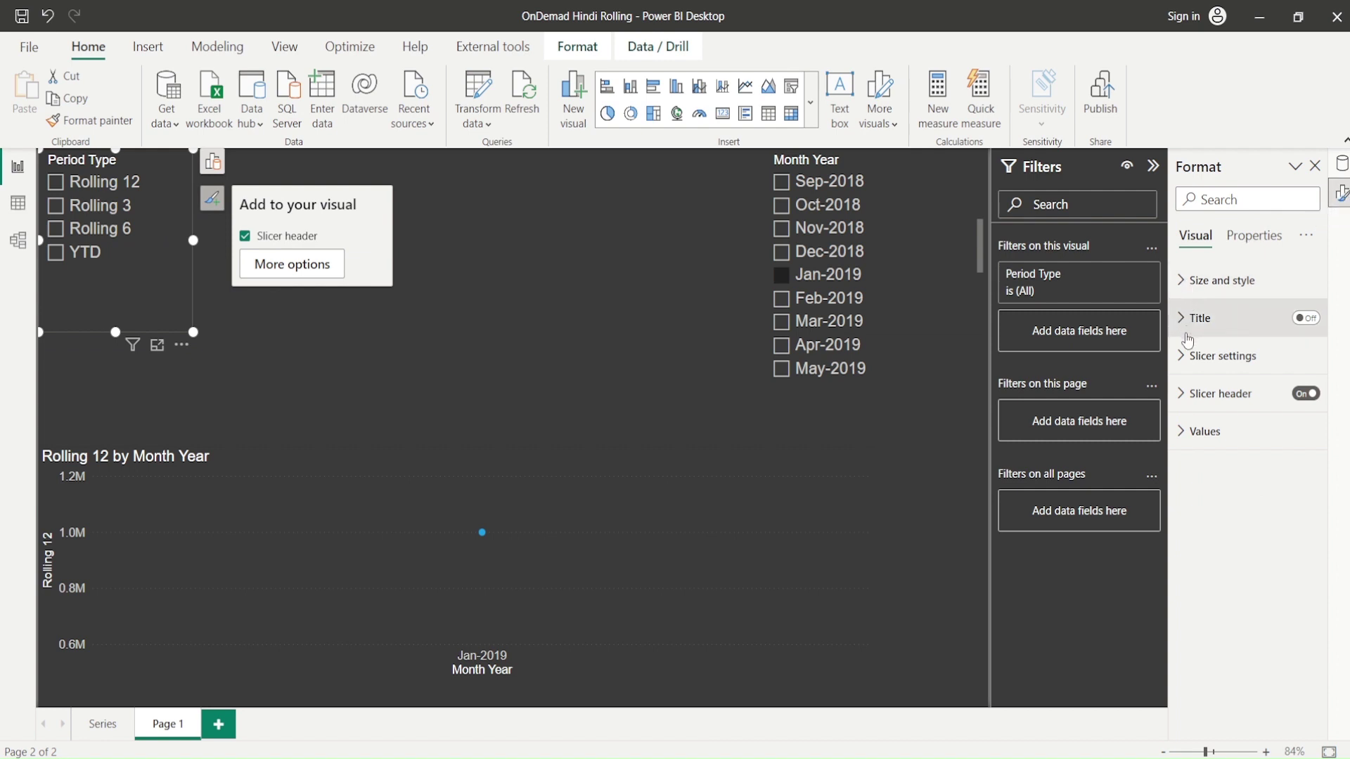
pyautogui.click(1182, 358)
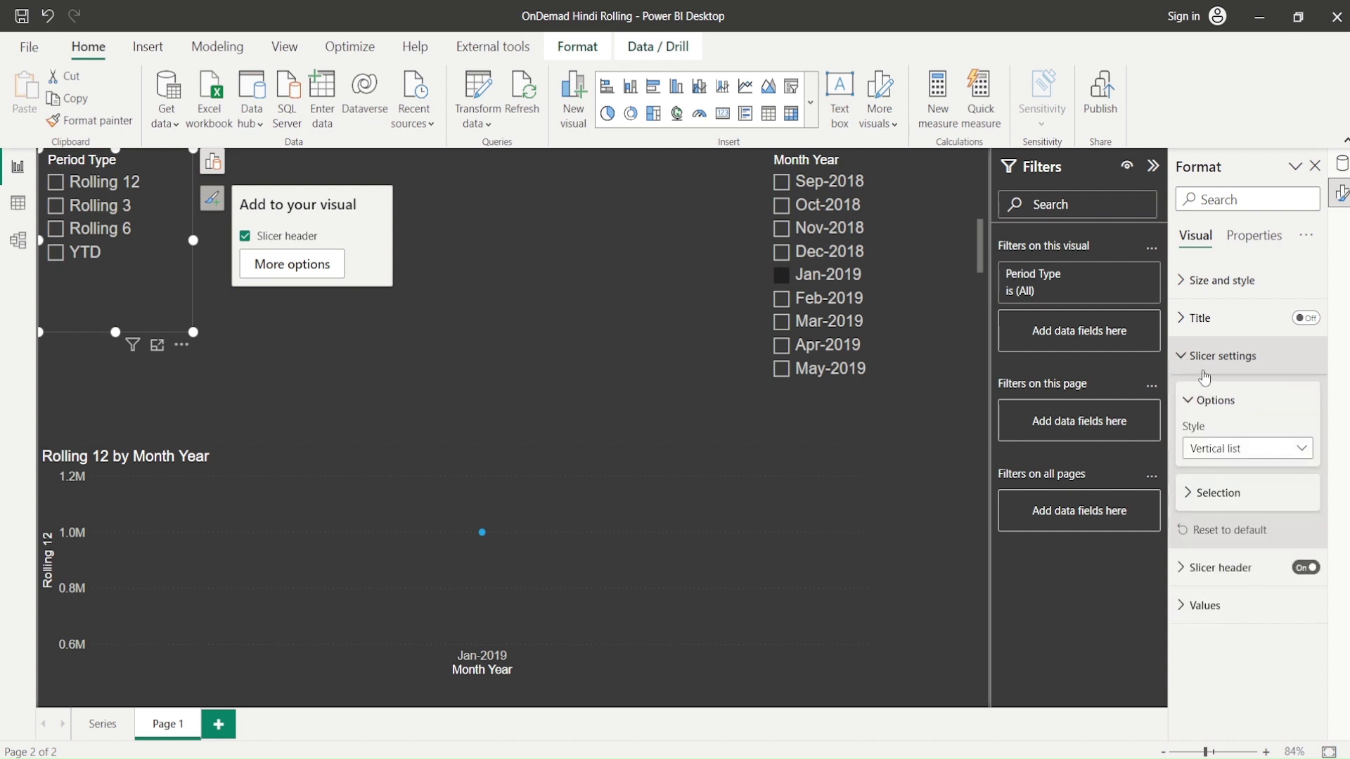
pyautogui.click(1224, 455)
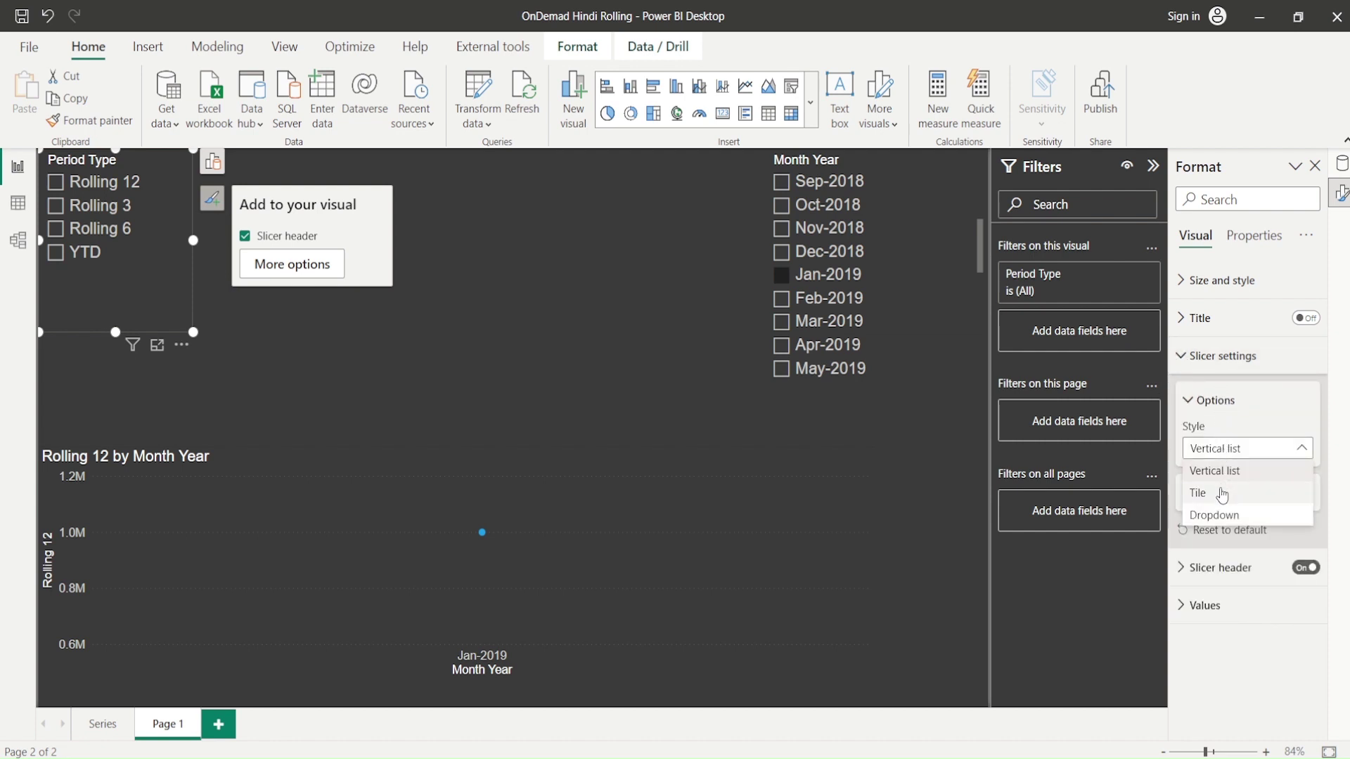
pyautogui.click(1247, 429)
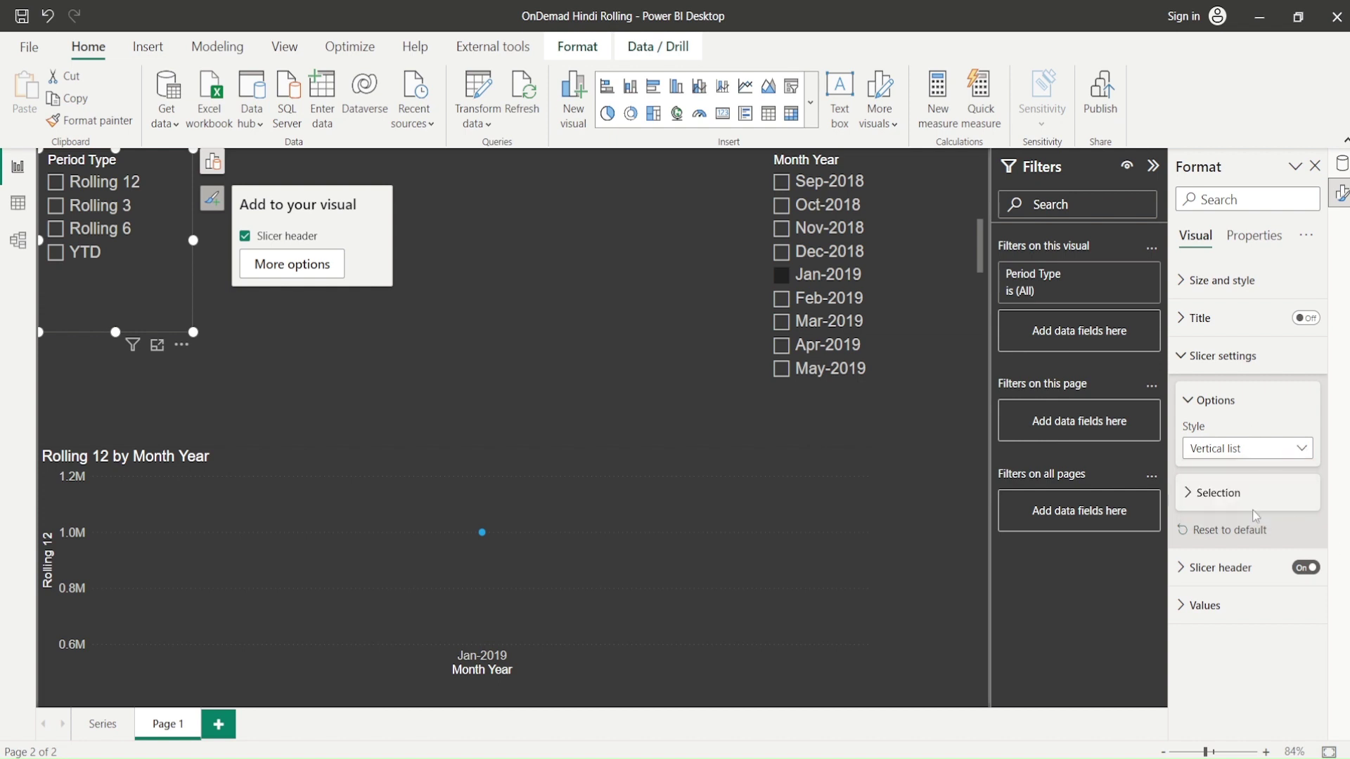
pyautogui.click(1200, 505)
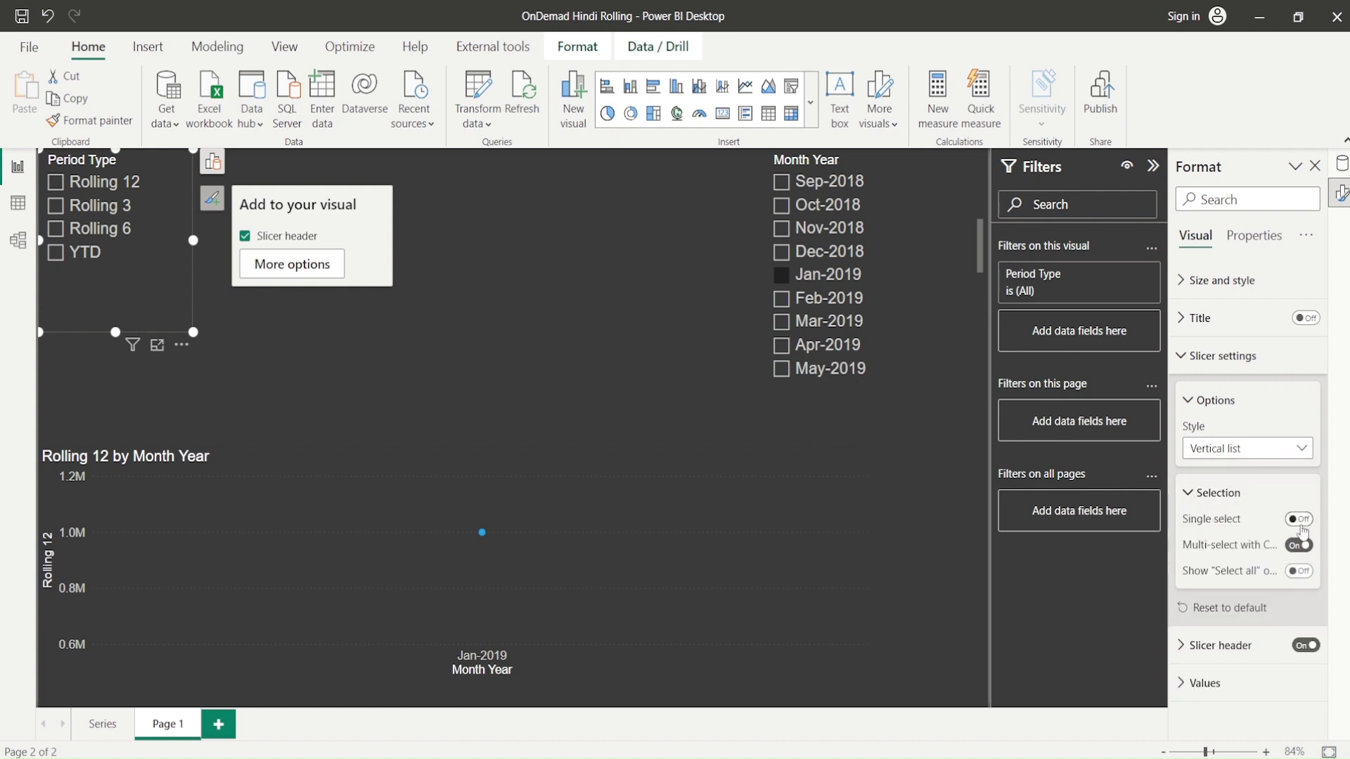
pyautogui.click(1299, 521)
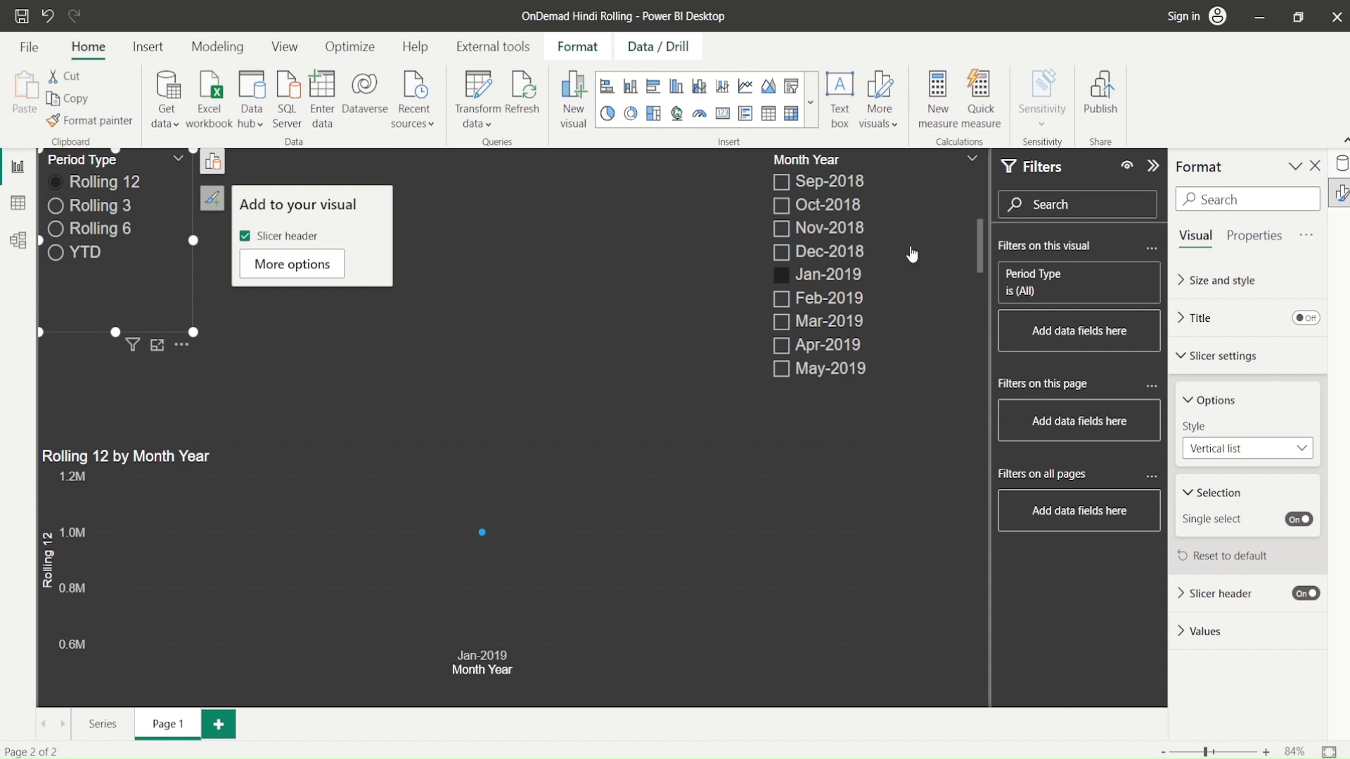
pyautogui.click(336, 351)
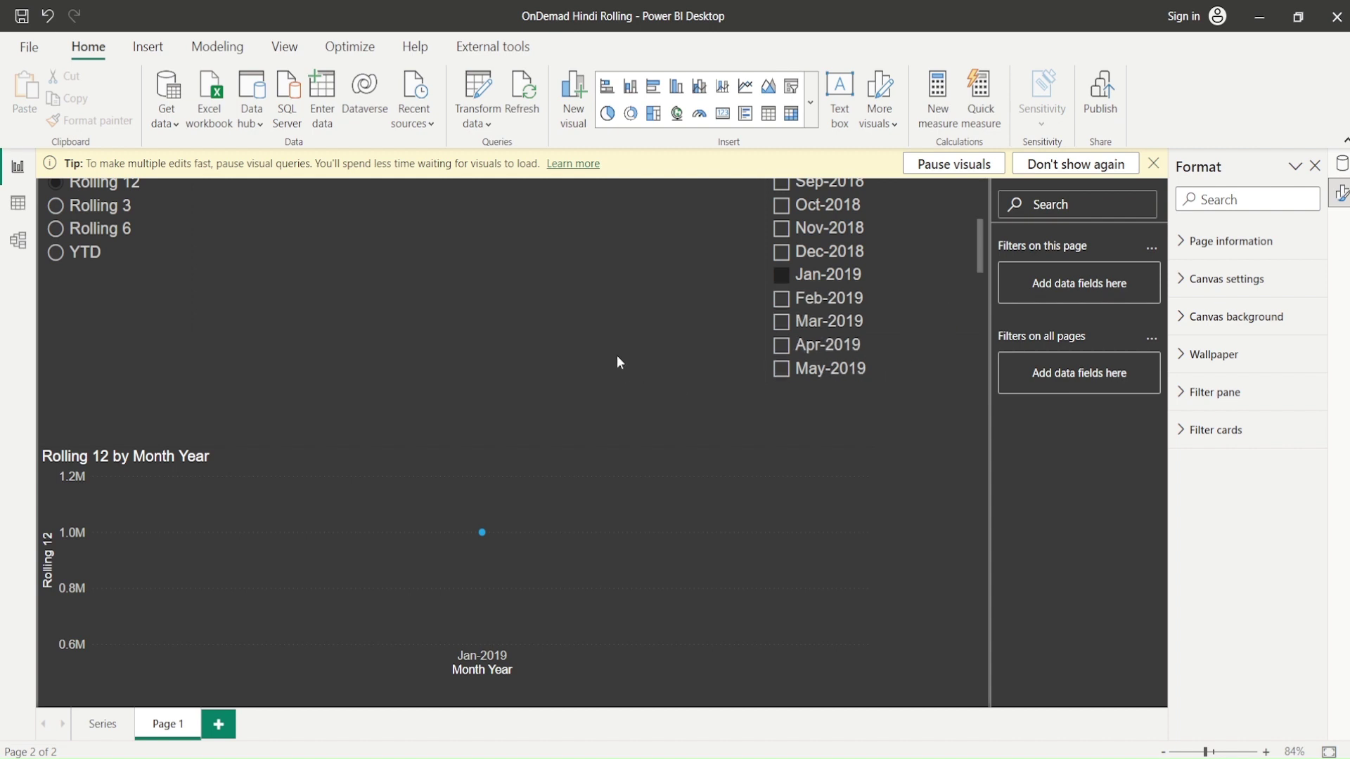
pyautogui.click(1154, 163)
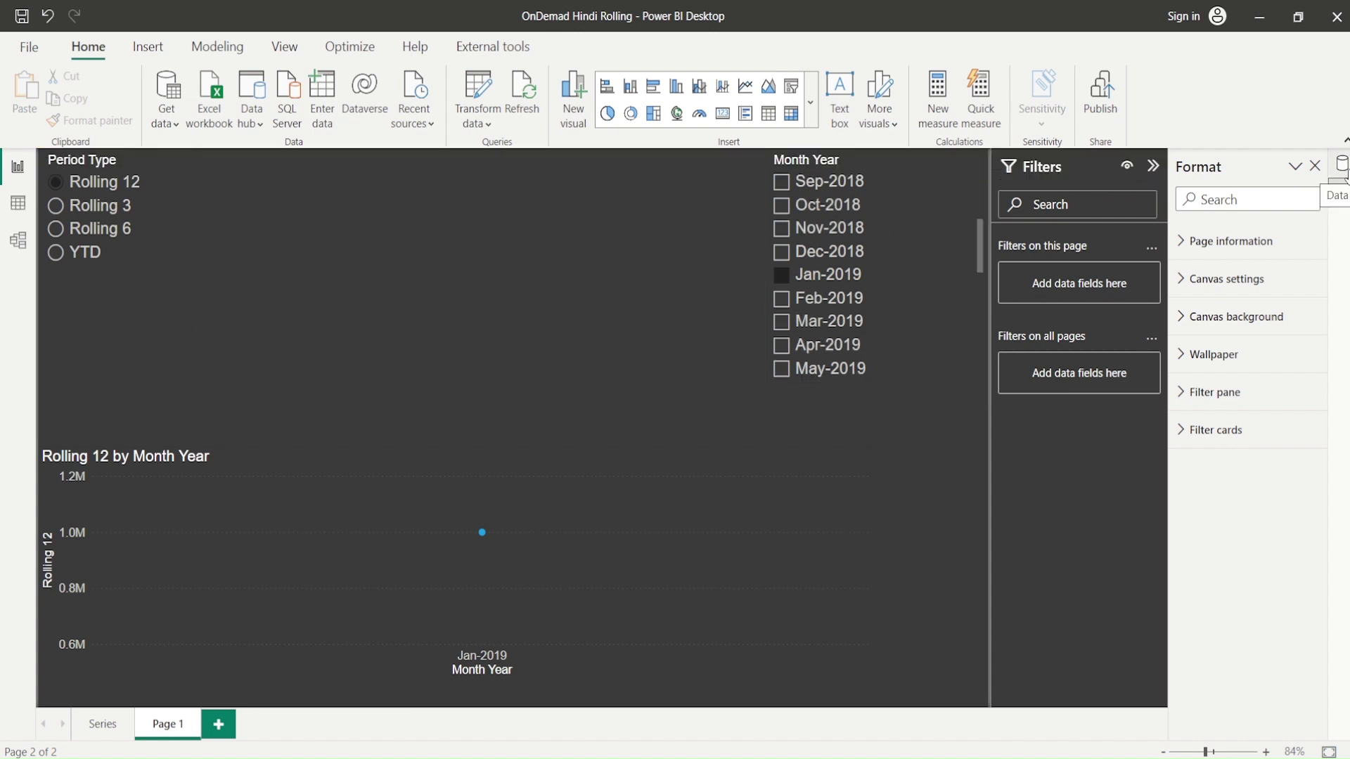
# Add a slicer on the IndDate table's Month Year beside the Period Type slicer, and duplicate Page 1
pyautogui.click(1343, 169)
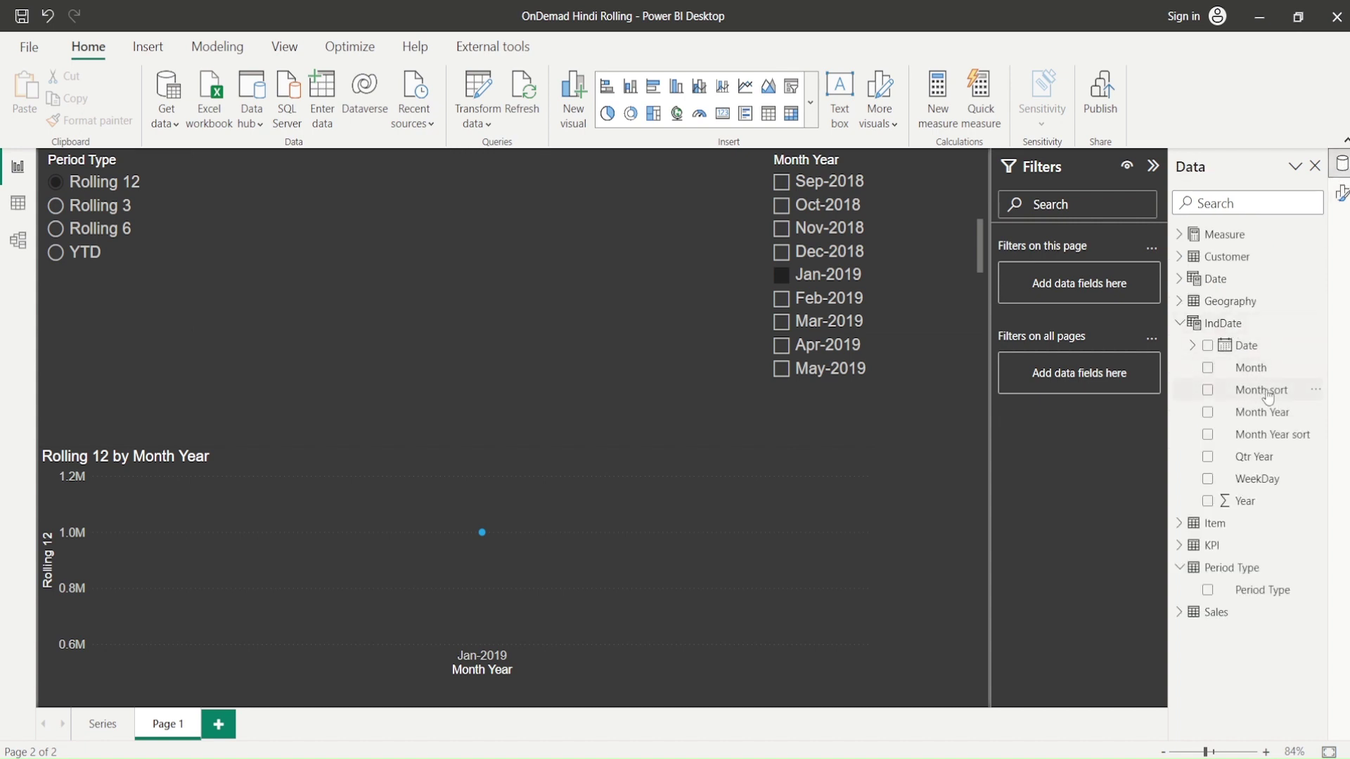
pyautogui.moveTo(1262, 412); pyautogui.dragTo(691, 199)
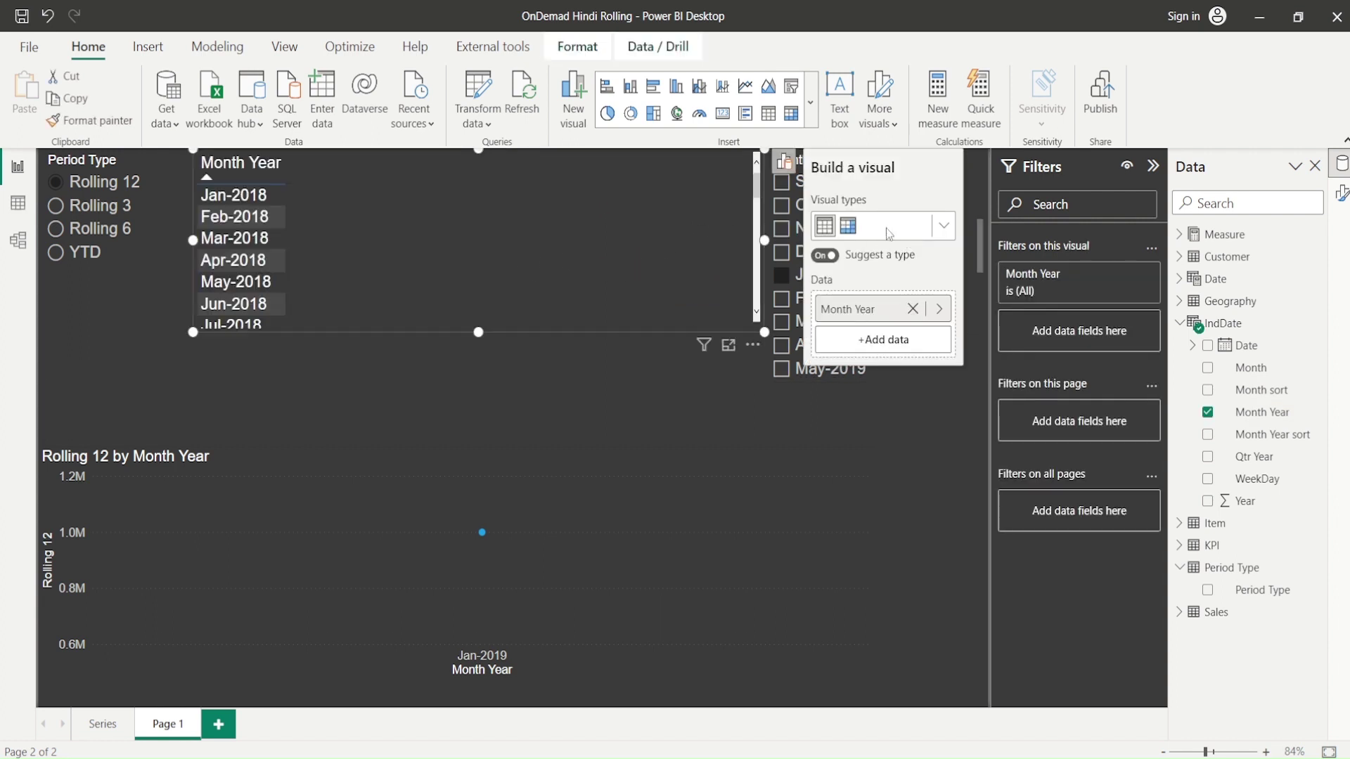
pyautogui.click(944, 226)
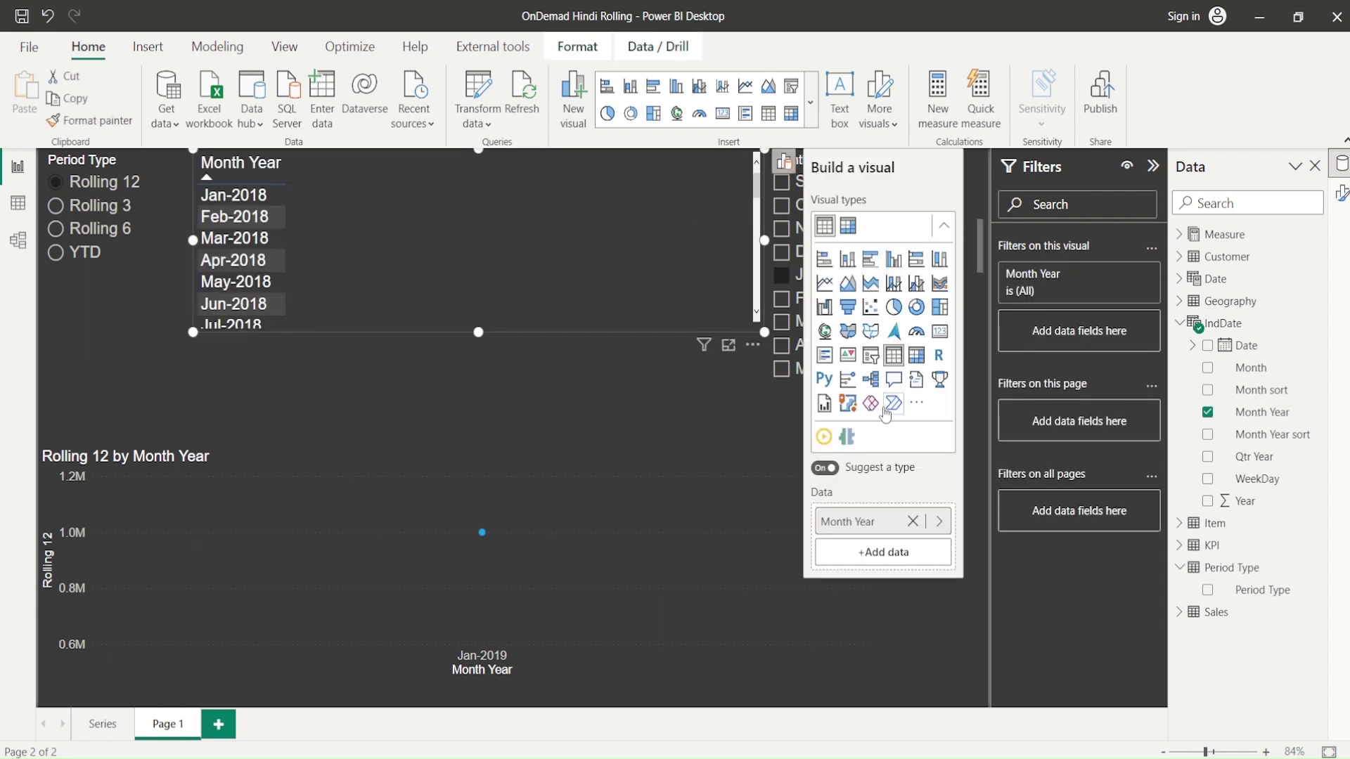
pyautogui.click(871, 356)
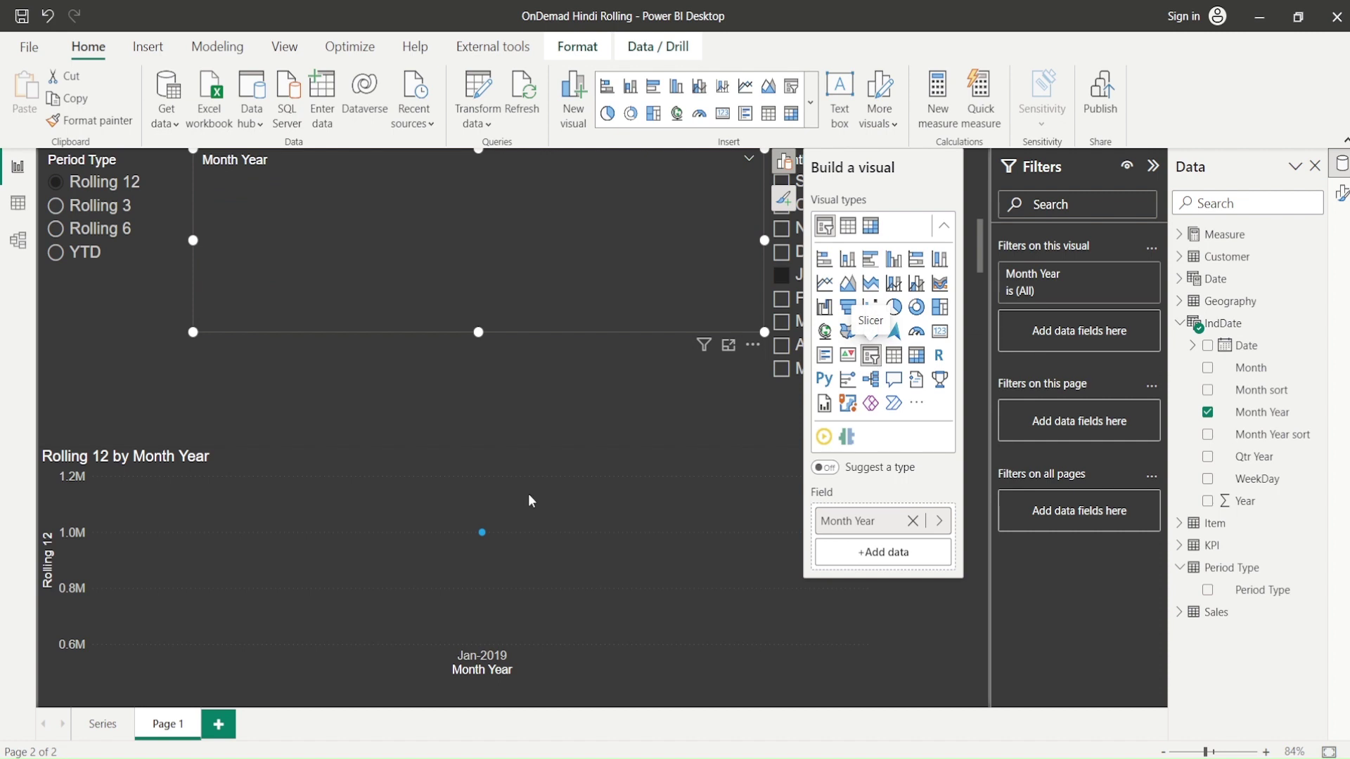
pyautogui.rightClick(188, 733)
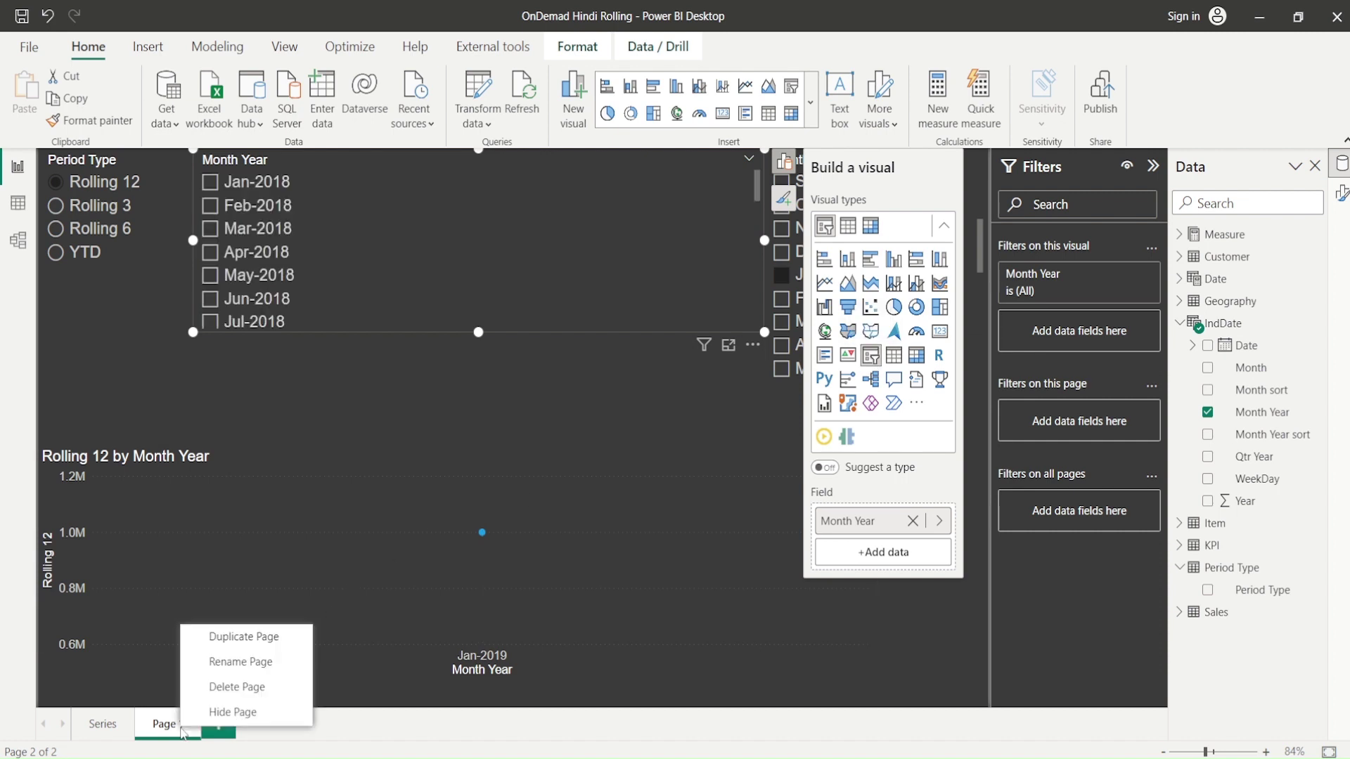
pyautogui.click(229, 647)
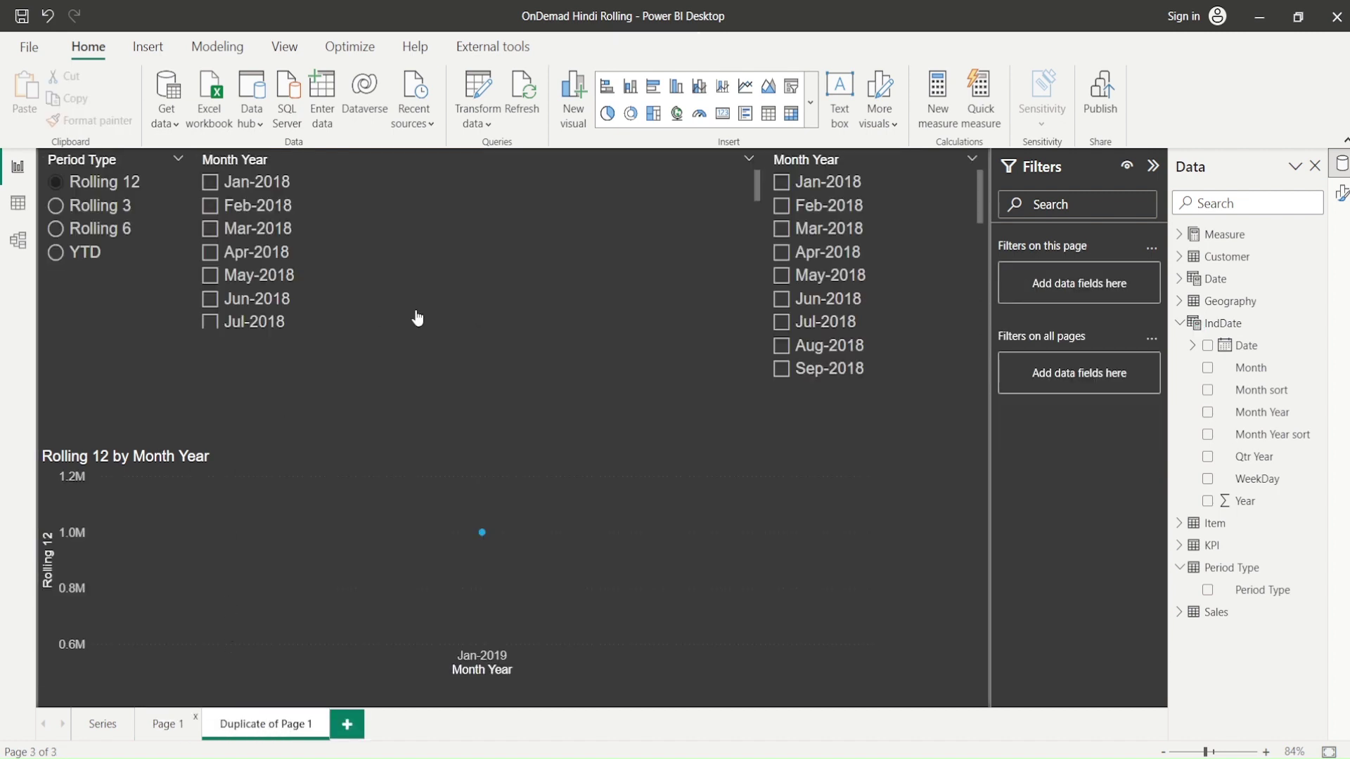
# On the duplicated page, replace the Date table's Month Year slicer with the IndDate Month Year slicer, made narrower
pyautogui.click(762, 328)
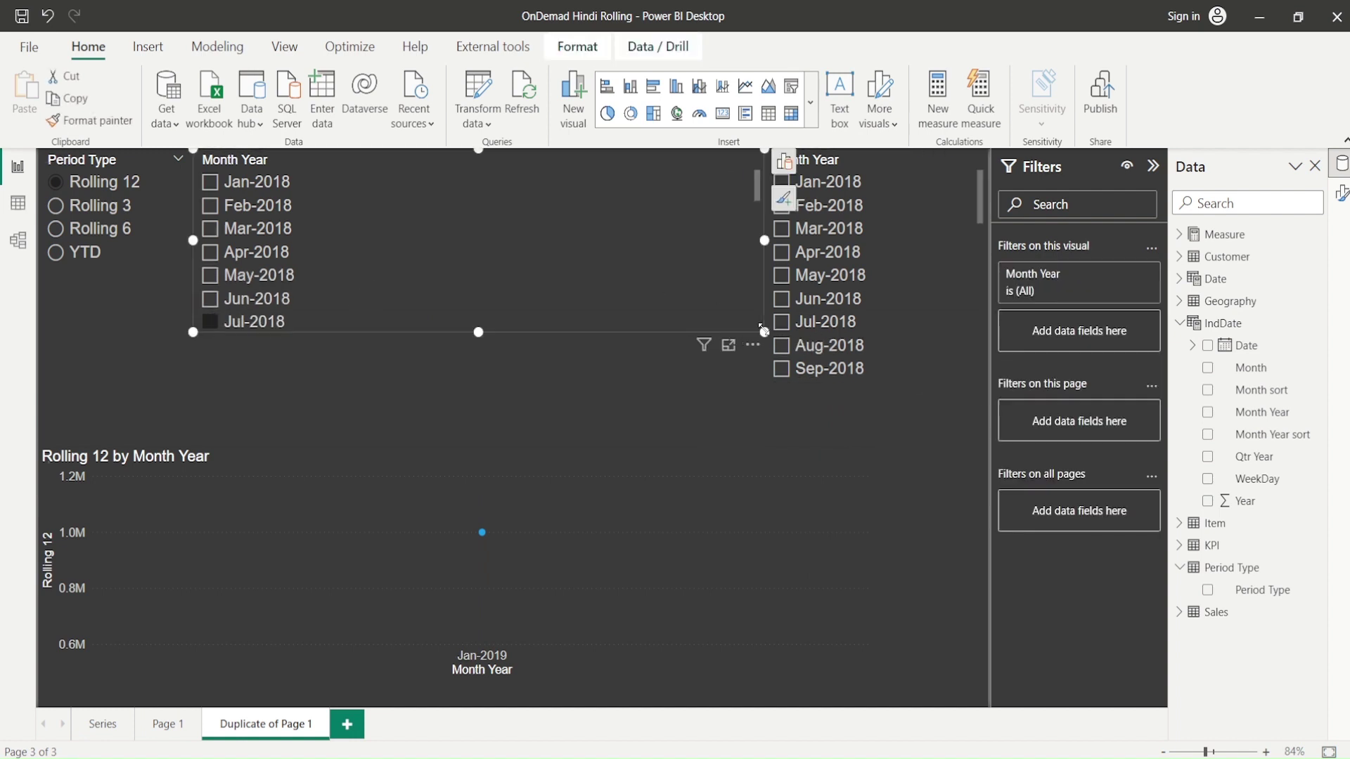
pyautogui.moveTo(762, 329); pyautogui.dragTo(436, 400)
pyautogui.moveTo(372, 306); pyautogui.dragTo(665, 305)
pyautogui.click(918, 280)
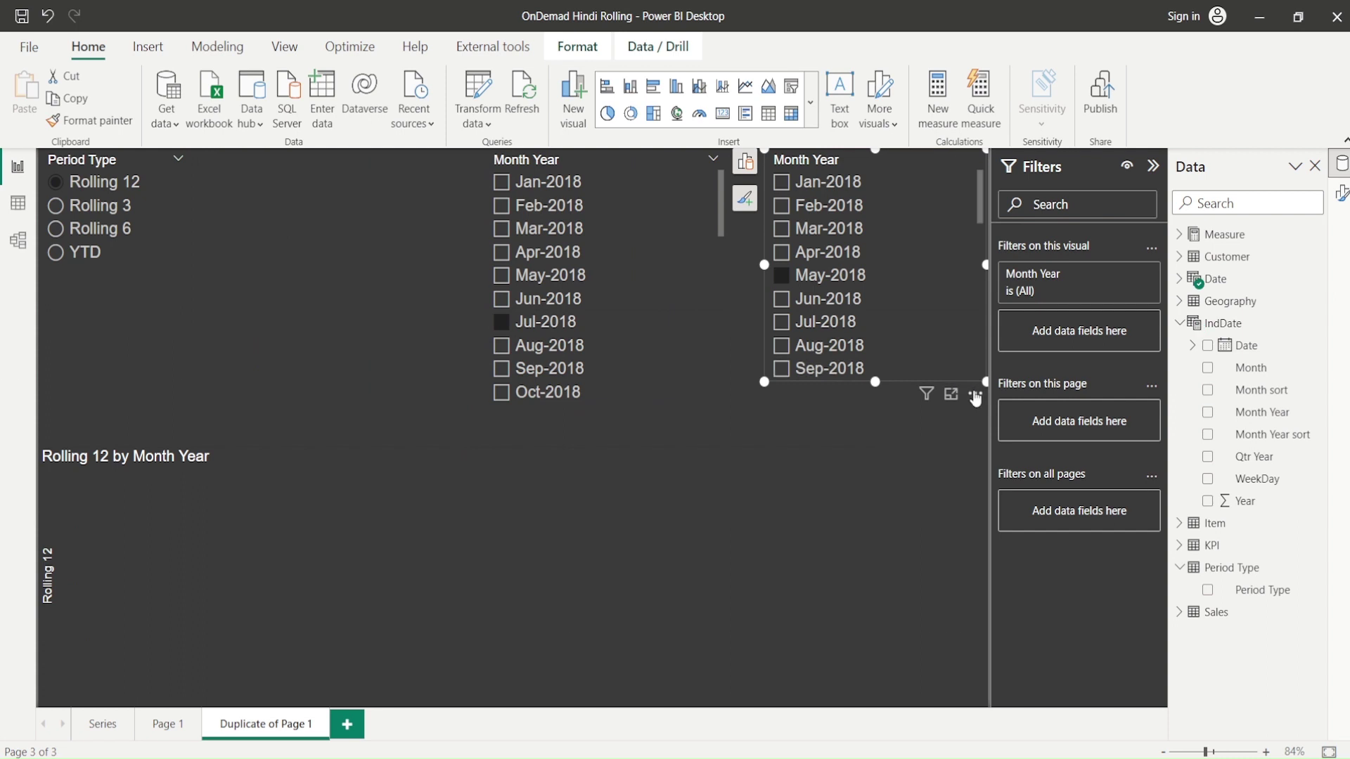
pyautogui.click(975, 395)
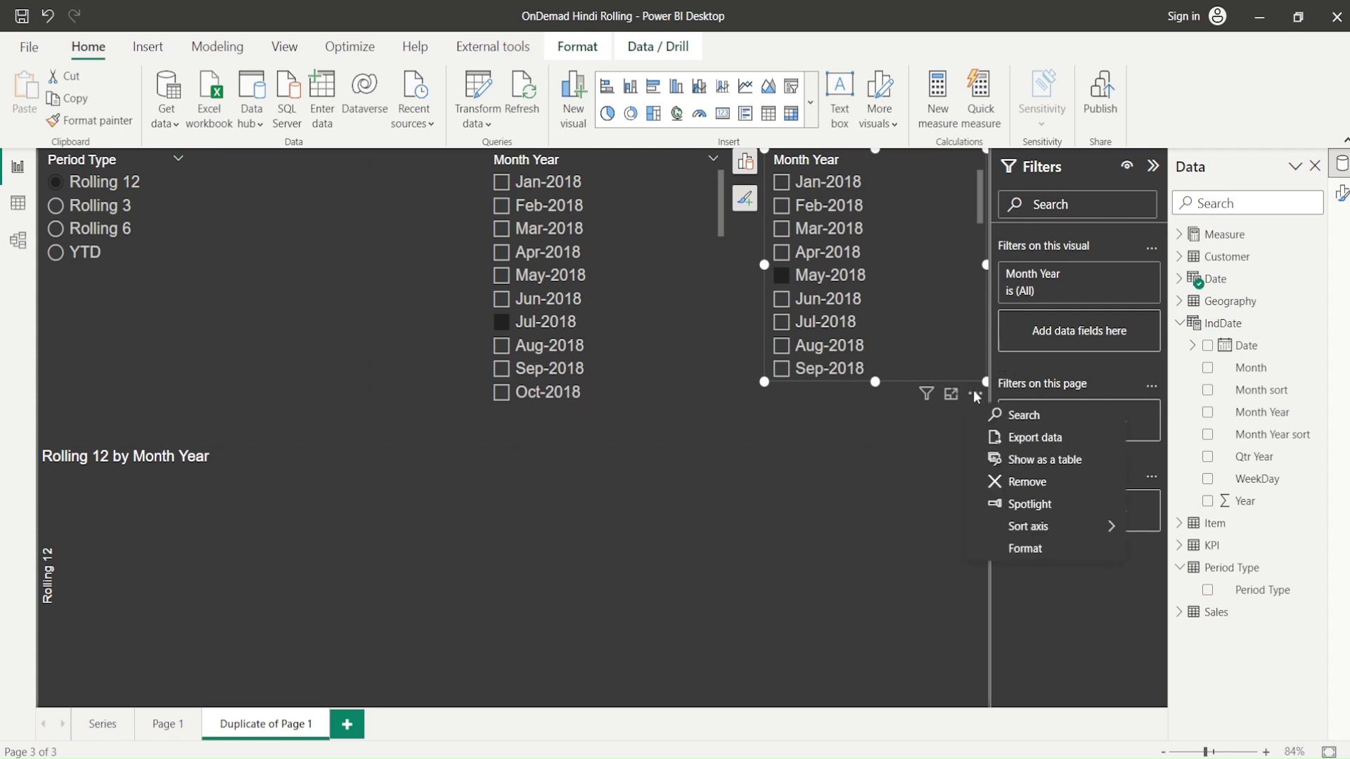
pyautogui.click(1013, 484)
pyautogui.moveTo(669, 286); pyautogui.dragTo(873, 271)
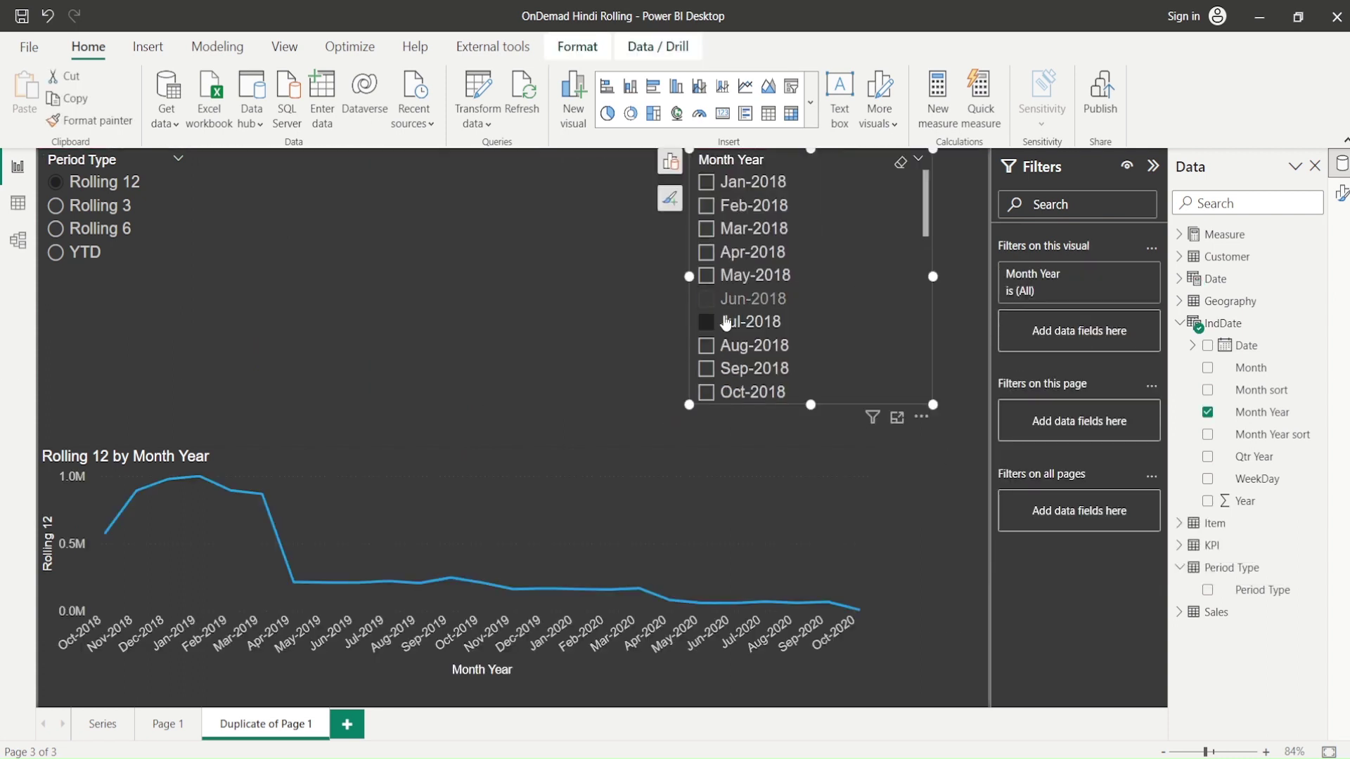
# Select Jan-2019 in the IndDate Month Year slicer
pyautogui.scroll(-2, 752, 355)
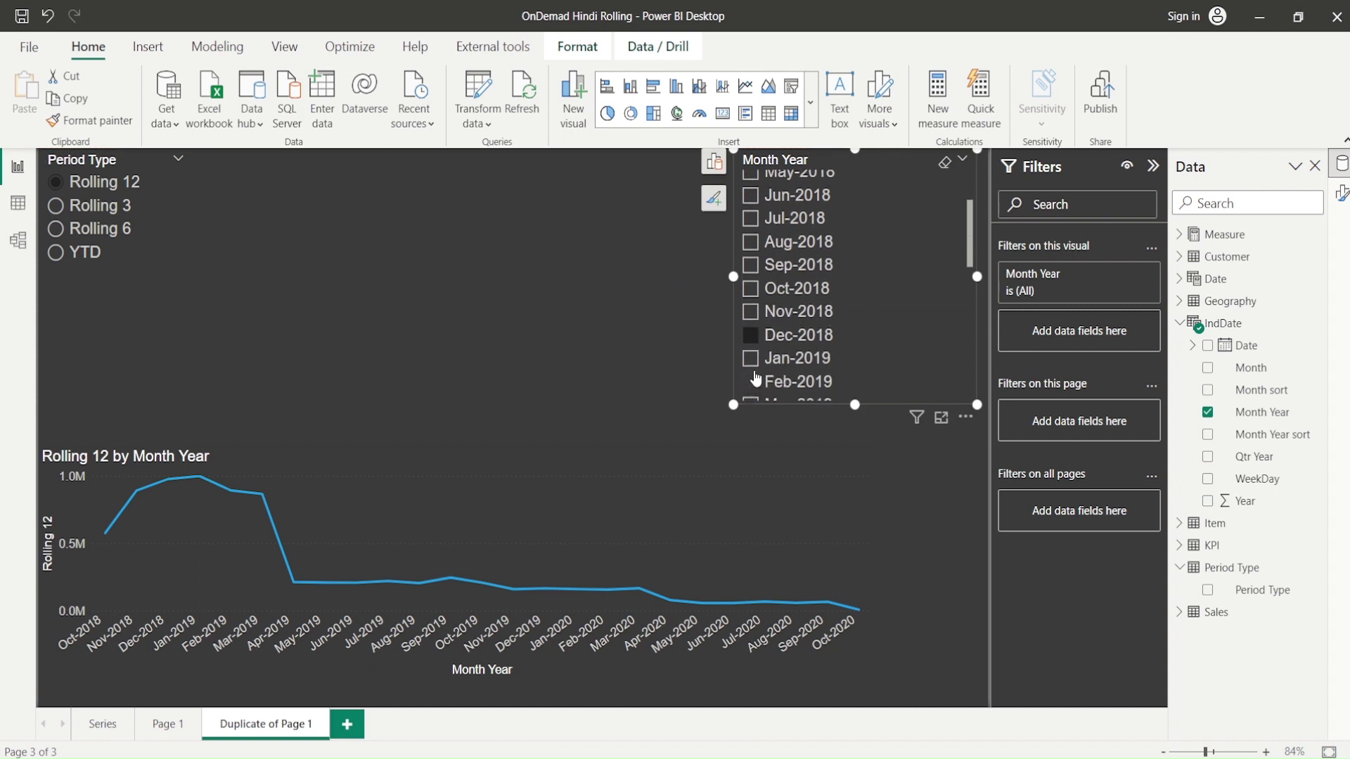
pyautogui.click(751, 360)
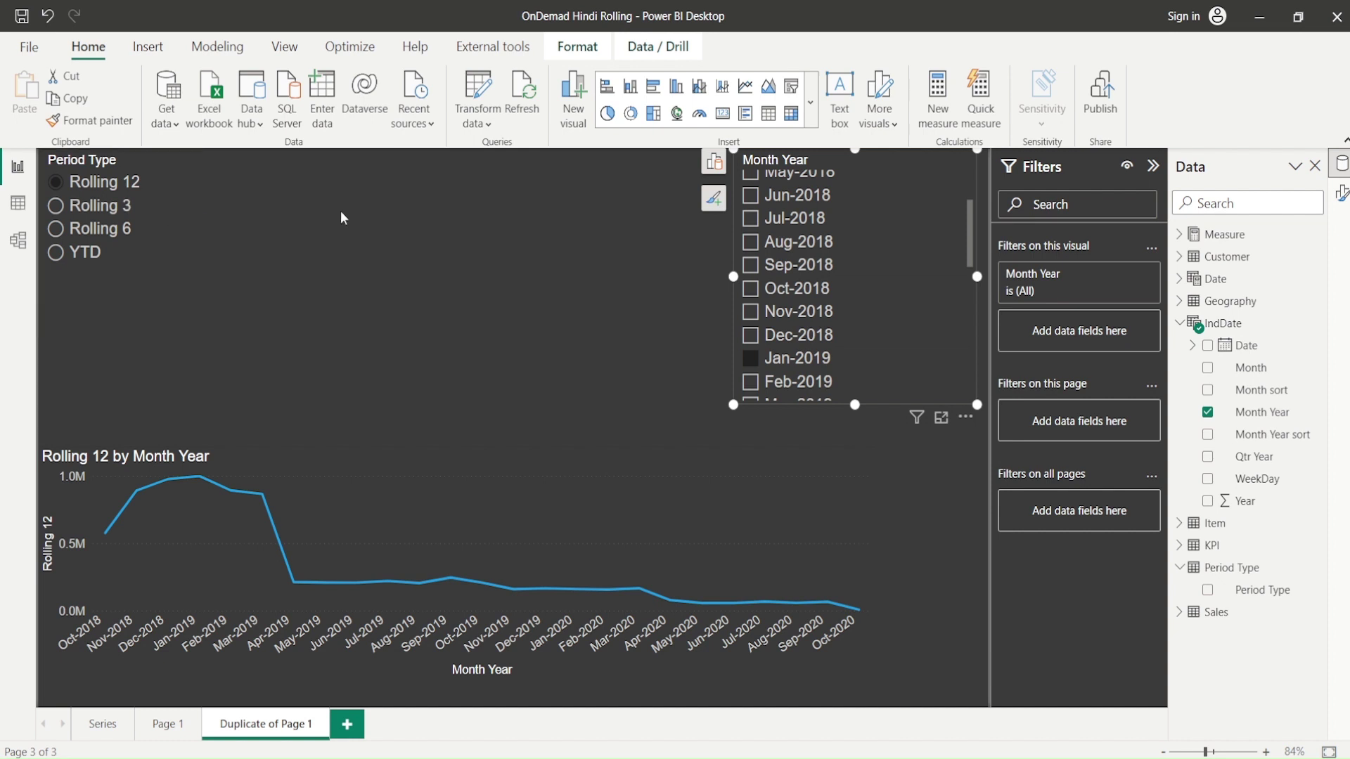
pyautogui.click(837, 355)
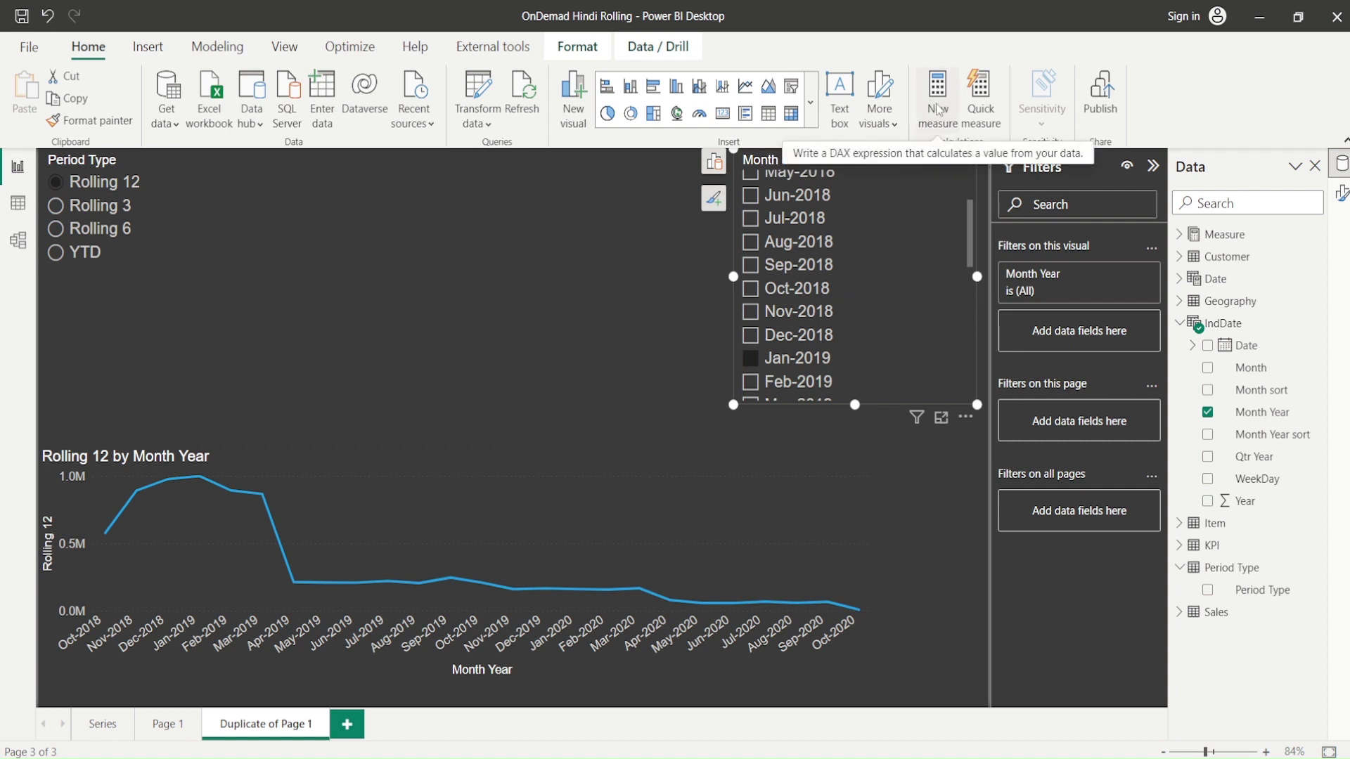
# Create a new measure named Rolling and start a second line in its formula
pyautogui.click(938, 109)
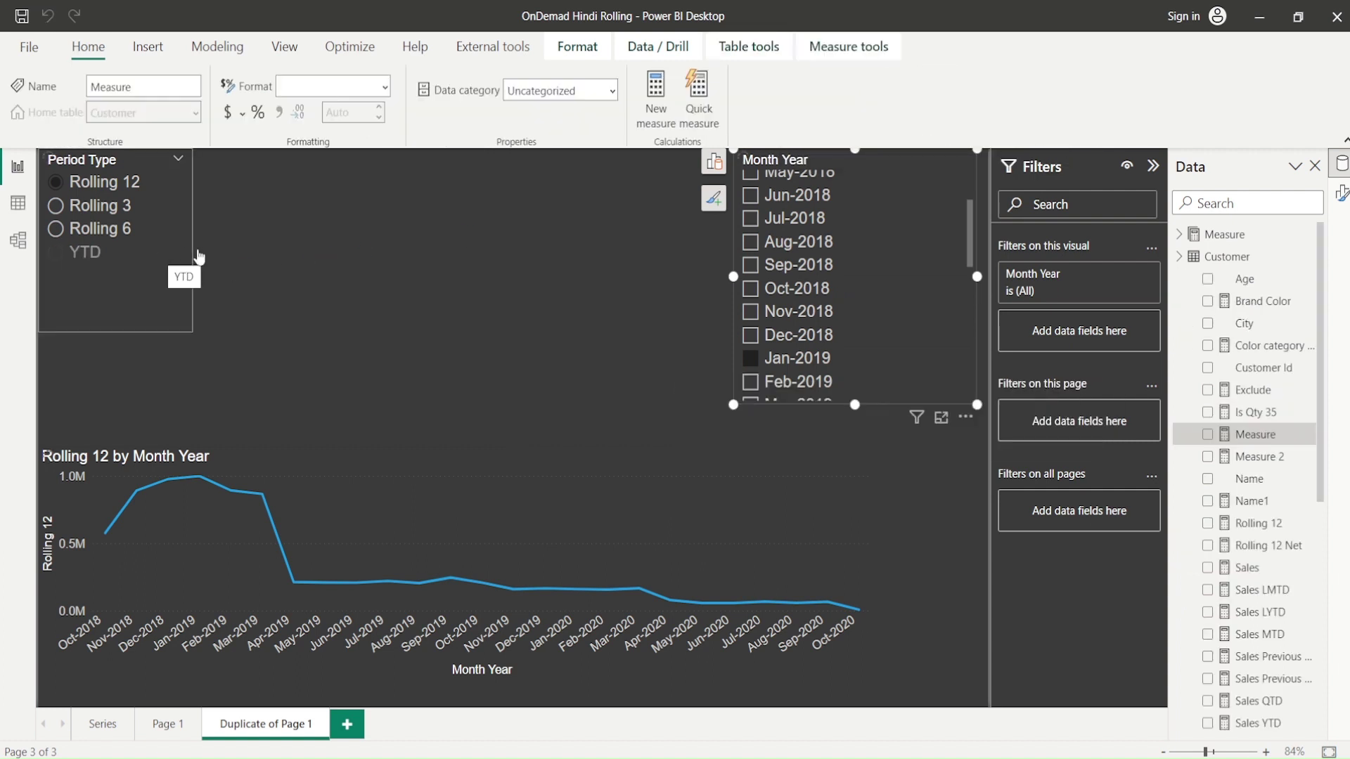
pyautogui.doubleClick(156, 163)
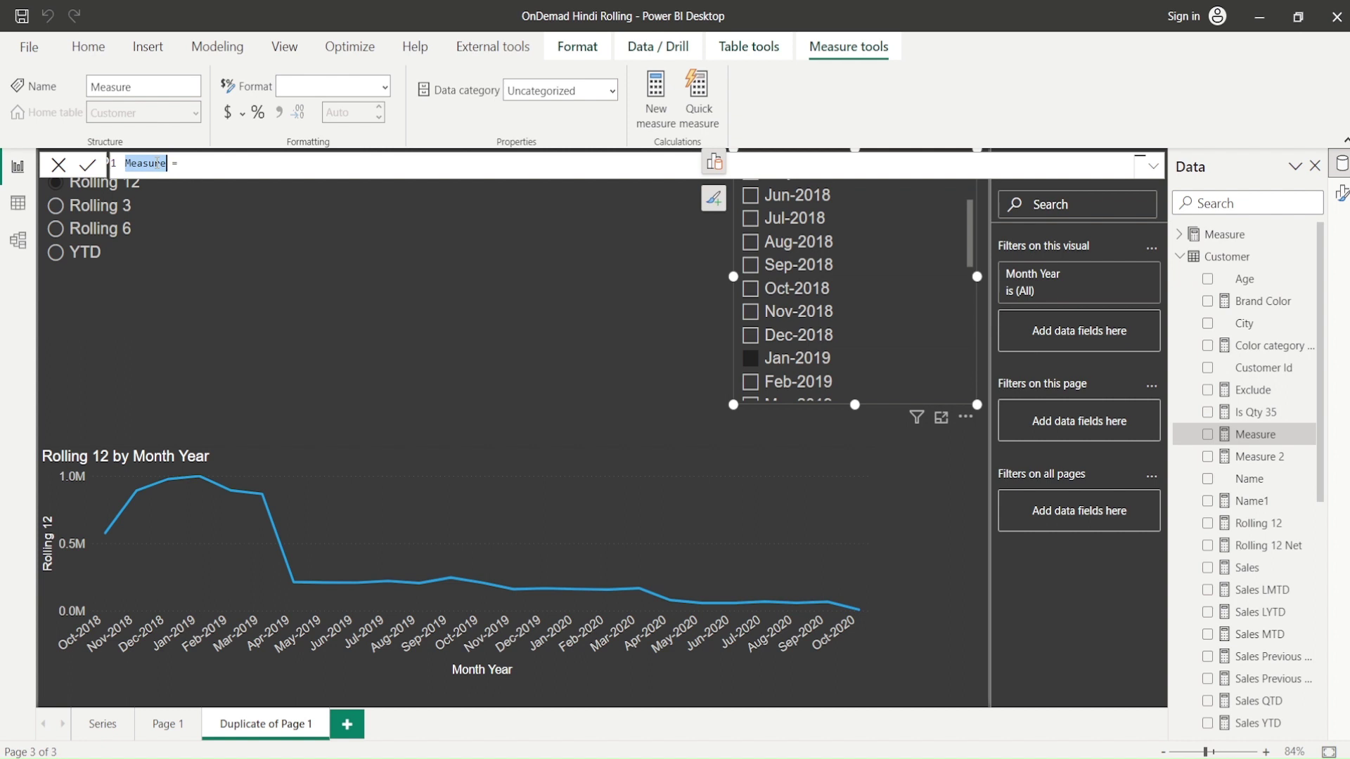
pyautogui.write('Ro;;oi')
pyautogui.write('ng')
pyautogui.press('BackSpace')
pyautogui.press('BackSpace')
pyautogui.press('BackSpace')
pyautogui.press('BackSpace')
pyautogui.press('BackSpace')
pyautogui.write('lling')
pyautogui.press('End')
pyautogui.hotkey('shift', 'Return')
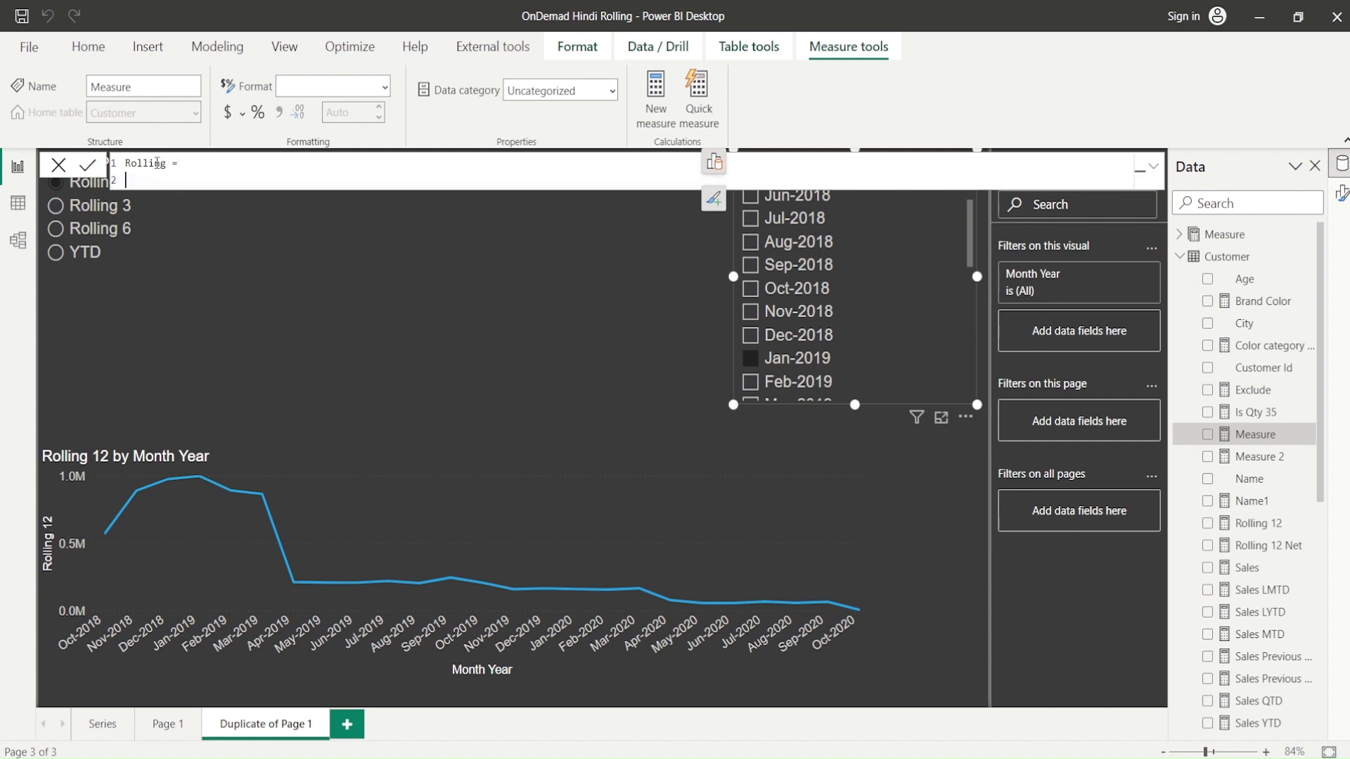
pyautogui.write('max')
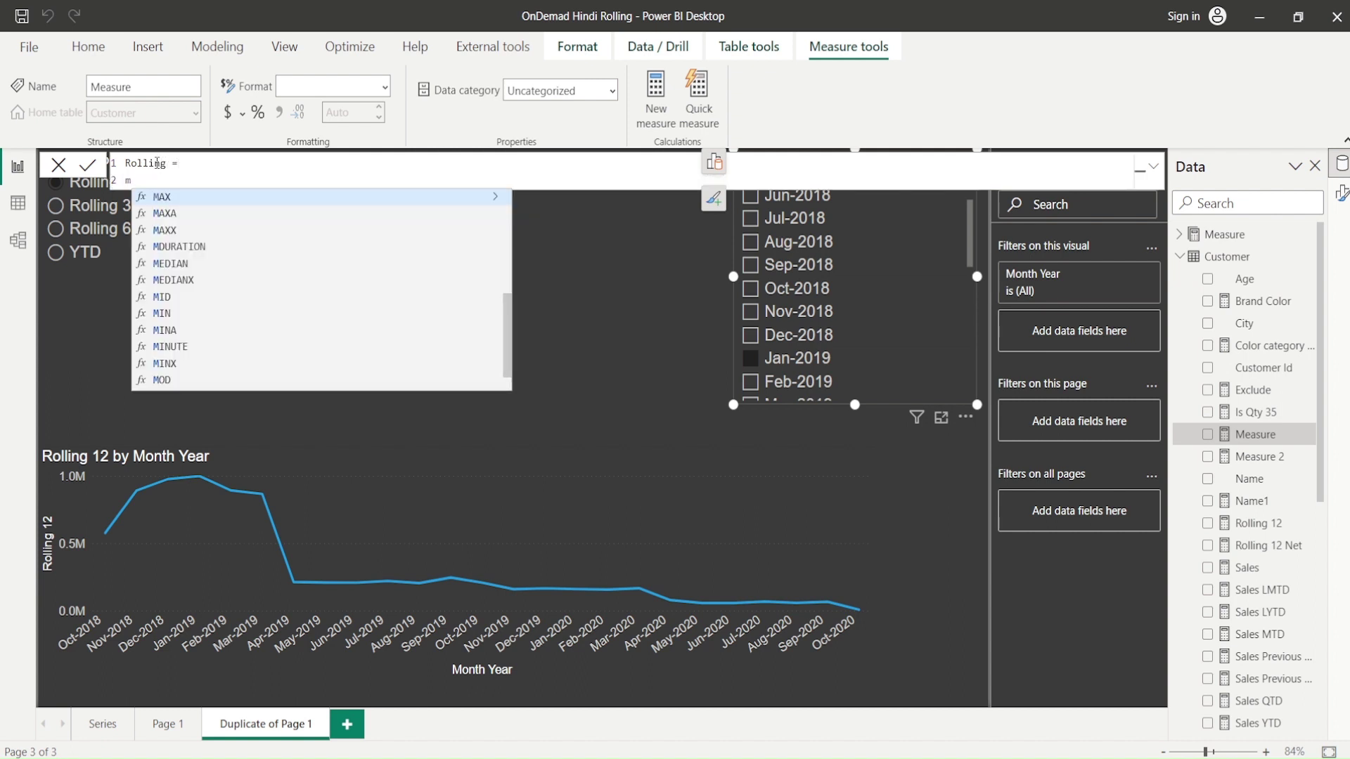
pyautogui.press('BackSpace')
pyautogui.press('BackSpace')
pyautogui.press('BackSpace')
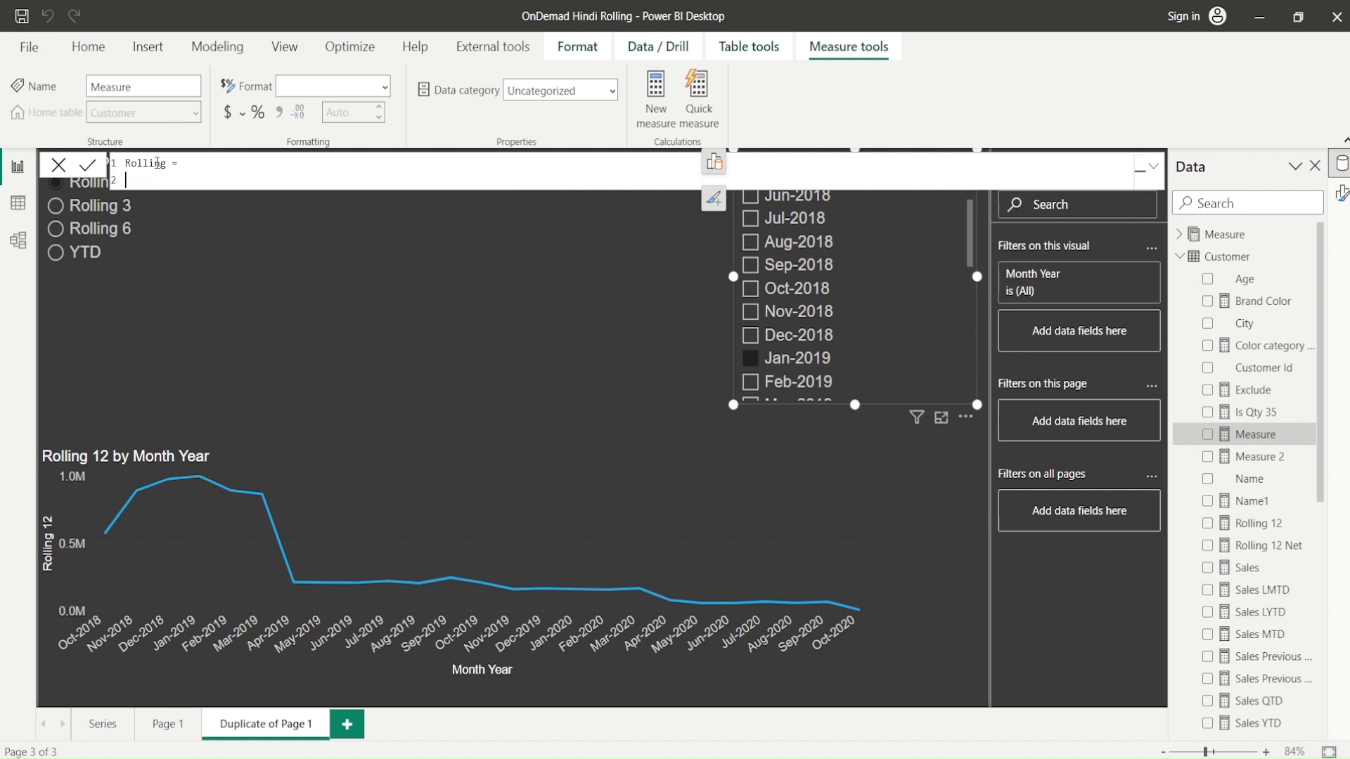
# Declare a variable _max in the Rolling measure that begins with MAXX over ALLSELECTED
pyautogui.write('var _max')
pyautogui.write('= m')
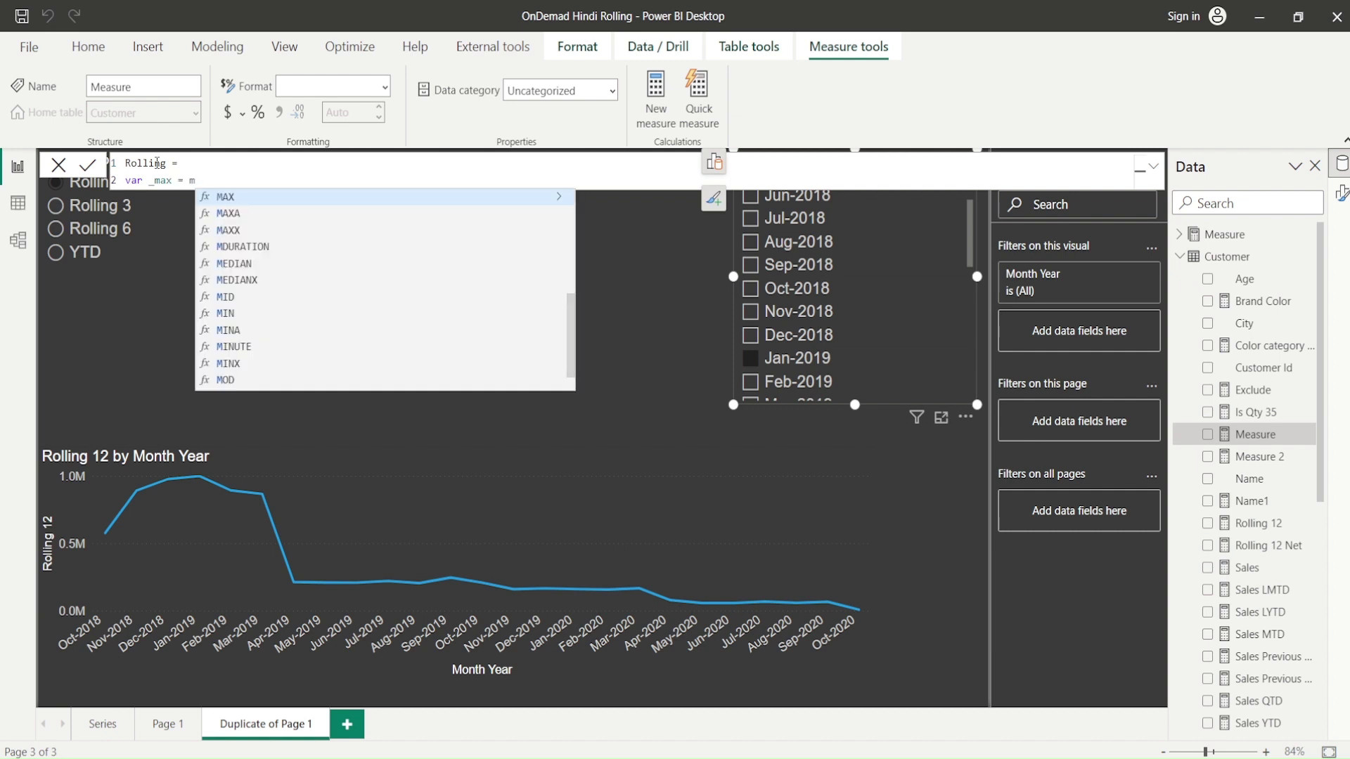
pyautogui.write('x')
pyautogui.press('BackSpace')
pyautogui.write('axx(alls')
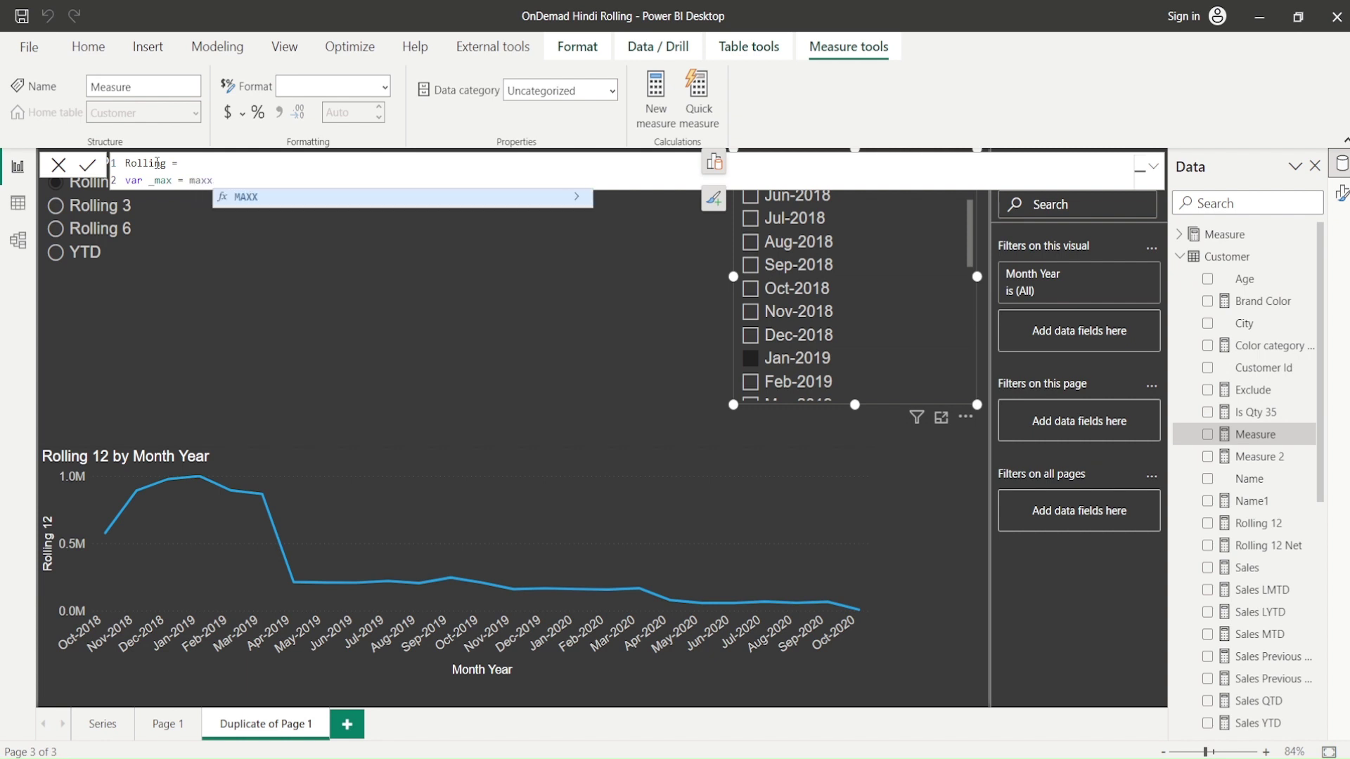
pyautogui.press('Tab')
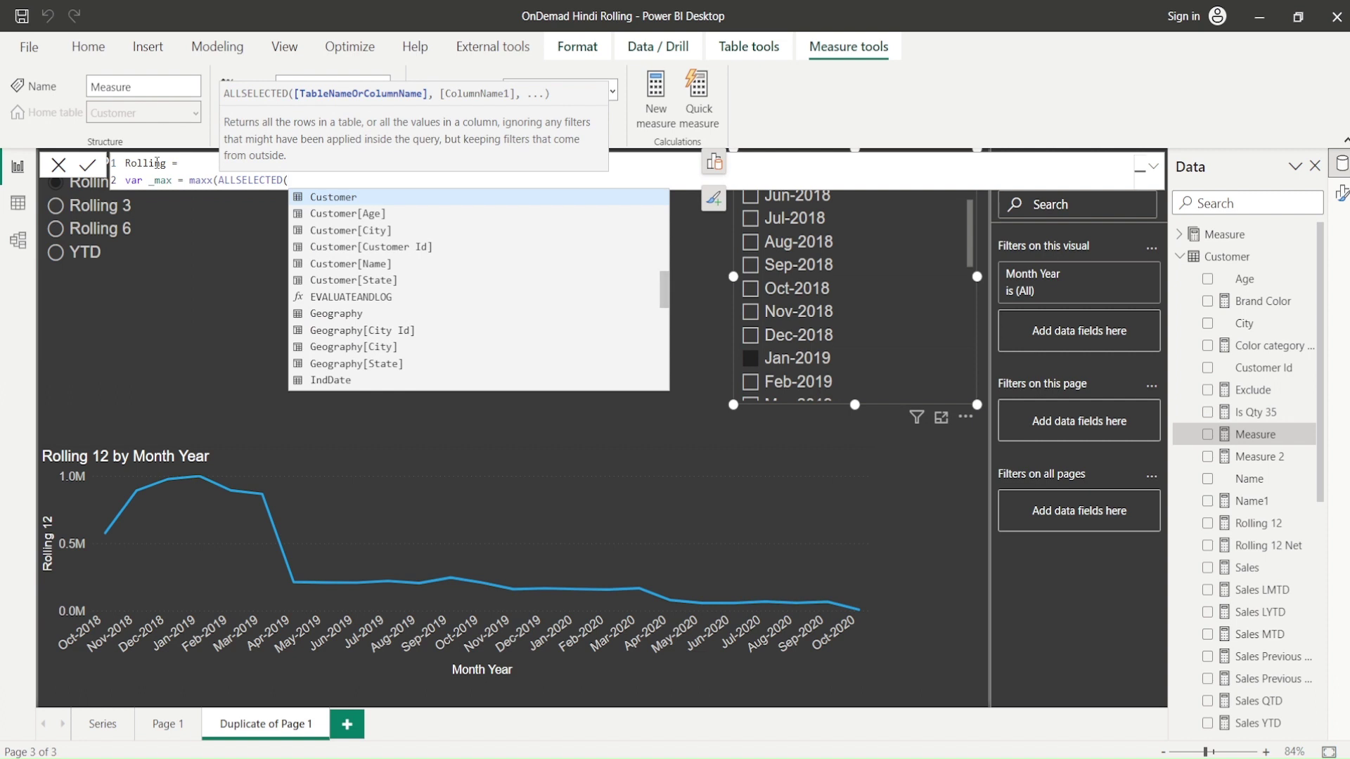
pyautogui.write('date')
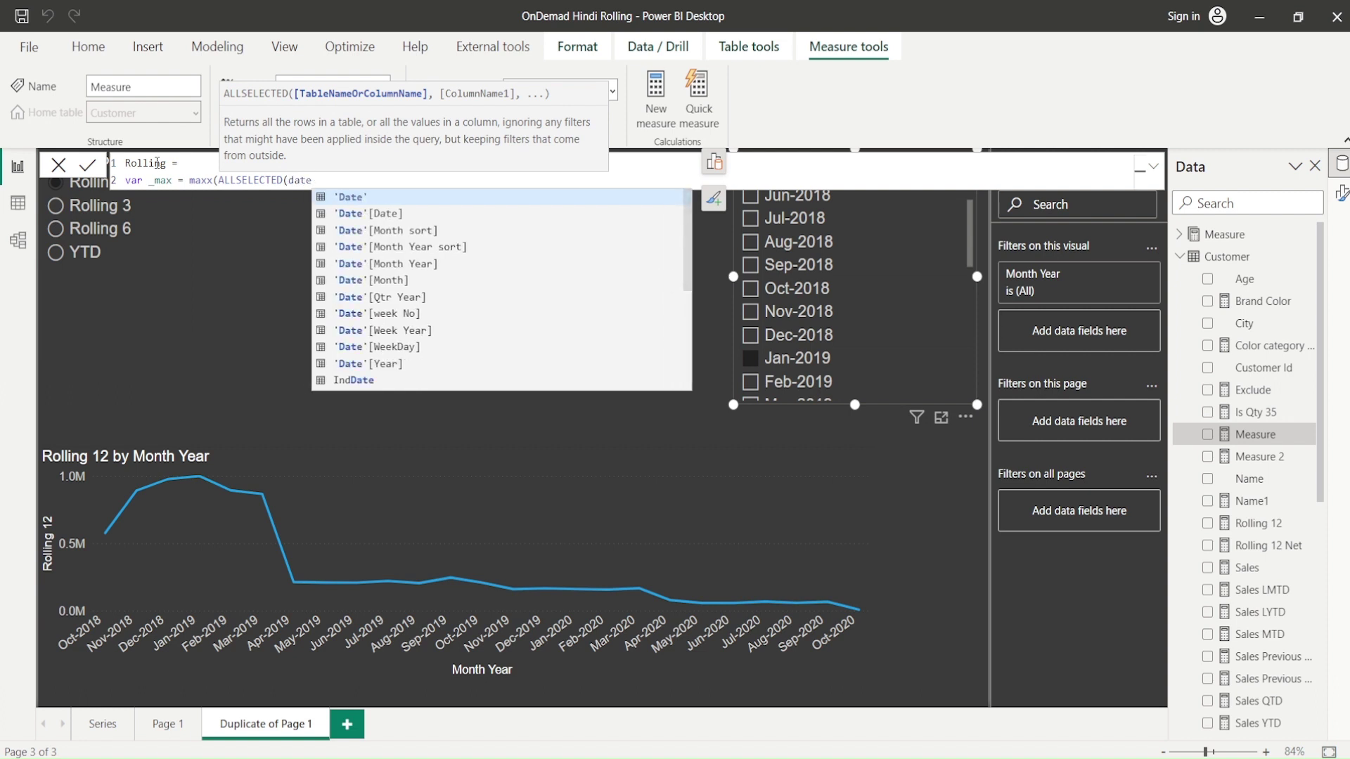
pyautogui.press('BackSpace')
pyautogui.press('BackSpace')
pyautogui.press('BackSpace')
pyautogui.press('BackSpace')
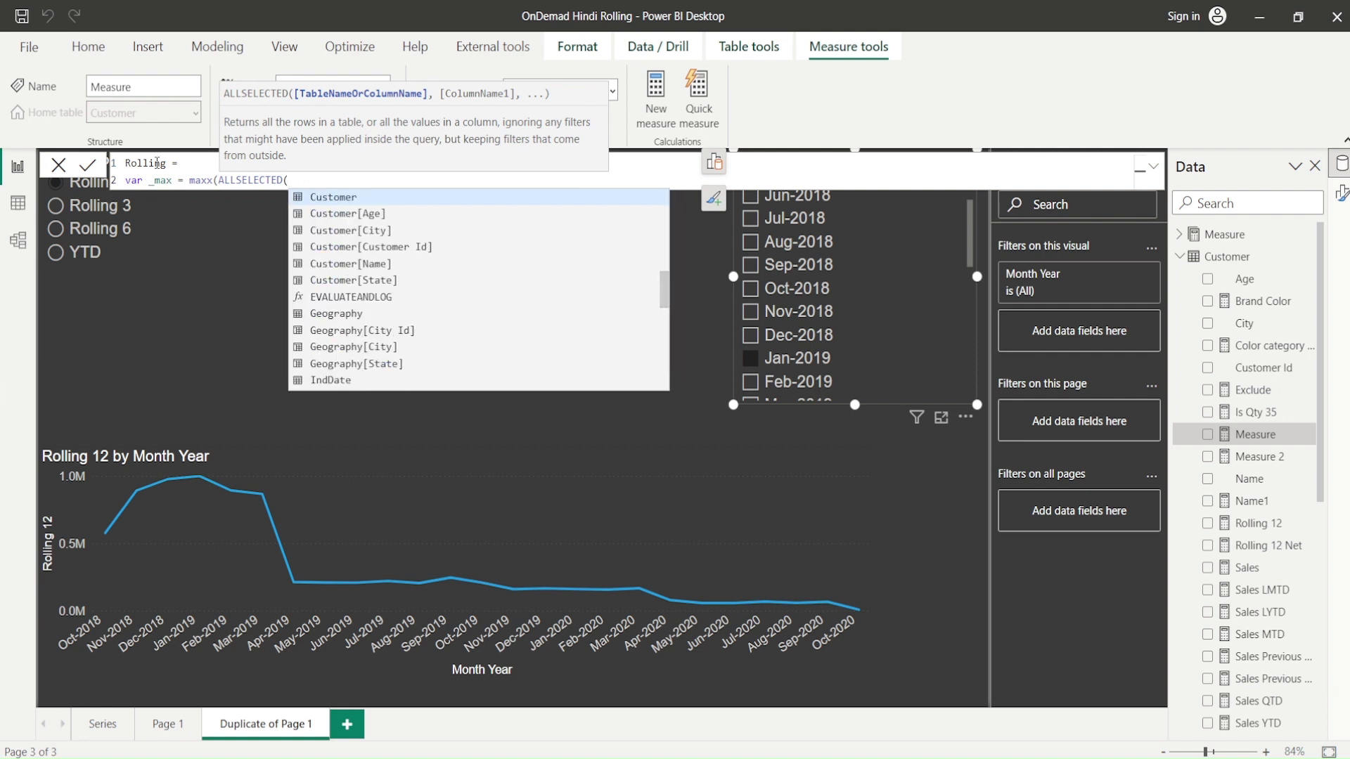
# Make the whole IndDate table the argument of ALLSELECTED in the _max variable and close that function
pyautogui.write('in')
pyautogui.press('Down')
pyautogui.press('Tab')
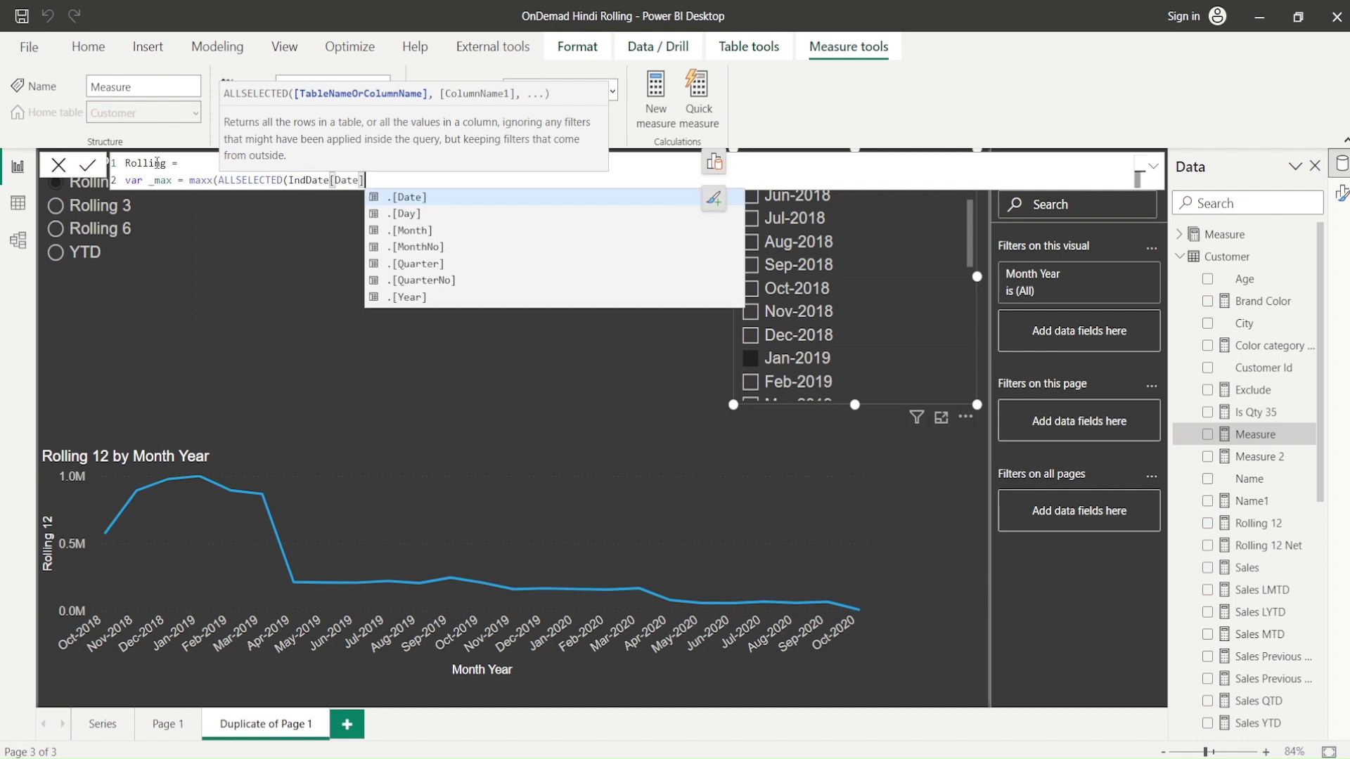
pyautogui.press('BackSpace')
pyautogui.press('BackSpace')
pyautogui.press('BackSpace')
pyautogui.press('BackSpace')
pyautogui.press('BackSpace')
pyautogui.press('BackSpace')
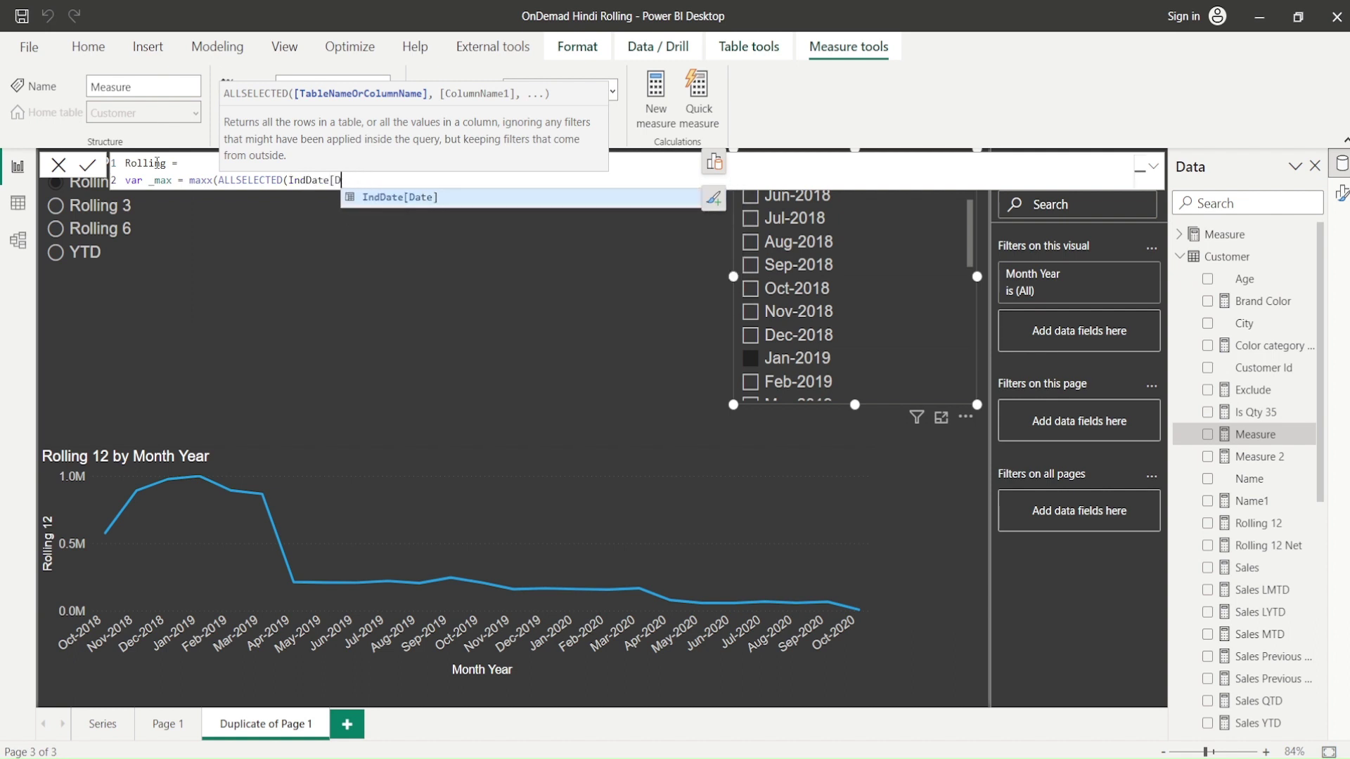
pyautogui.write(')')
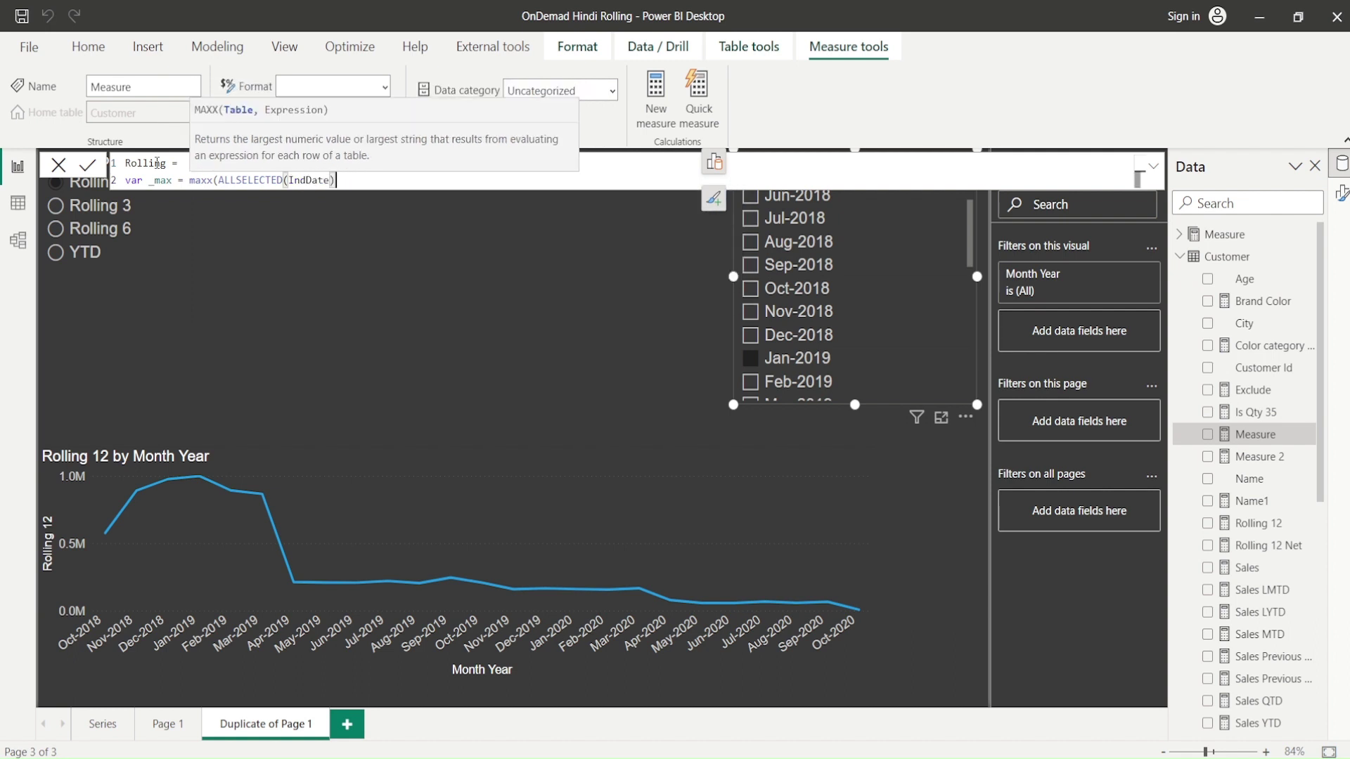
# Complete the _max variable's MAXX with IndDate[Date] as its expression, then start a new formula line
pyautogui.write(', In')
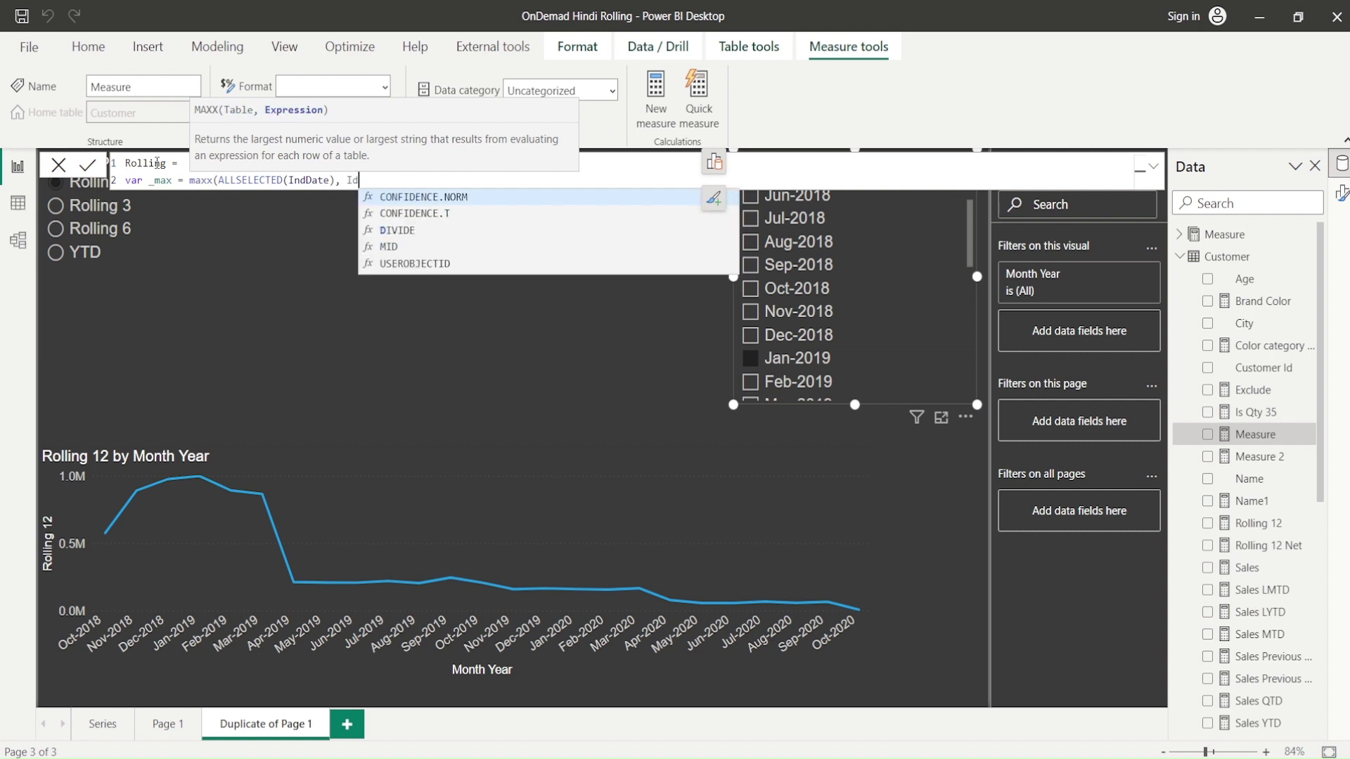
pyautogui.press('BackSpace')
pyautogui.write('nd')
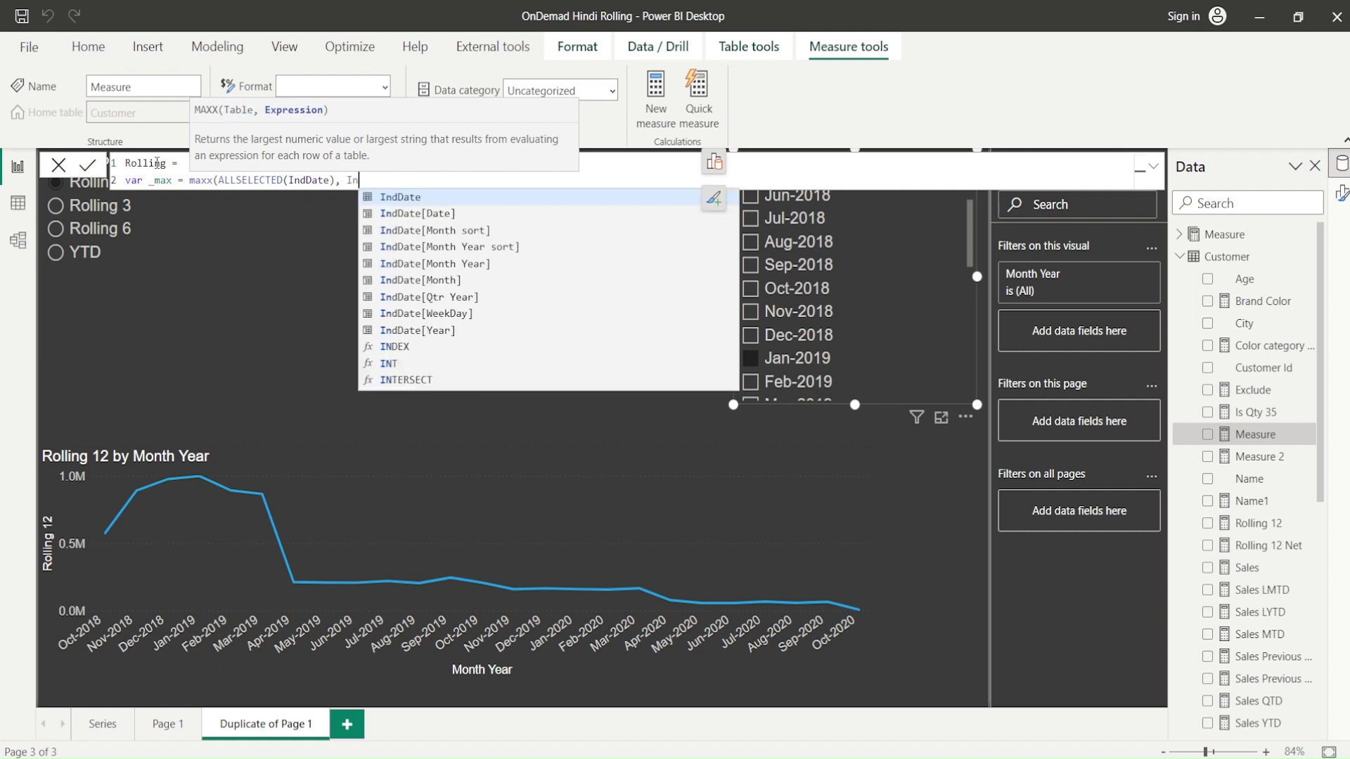
pyautogui.press('Down')
pyautogui.press('Tab')
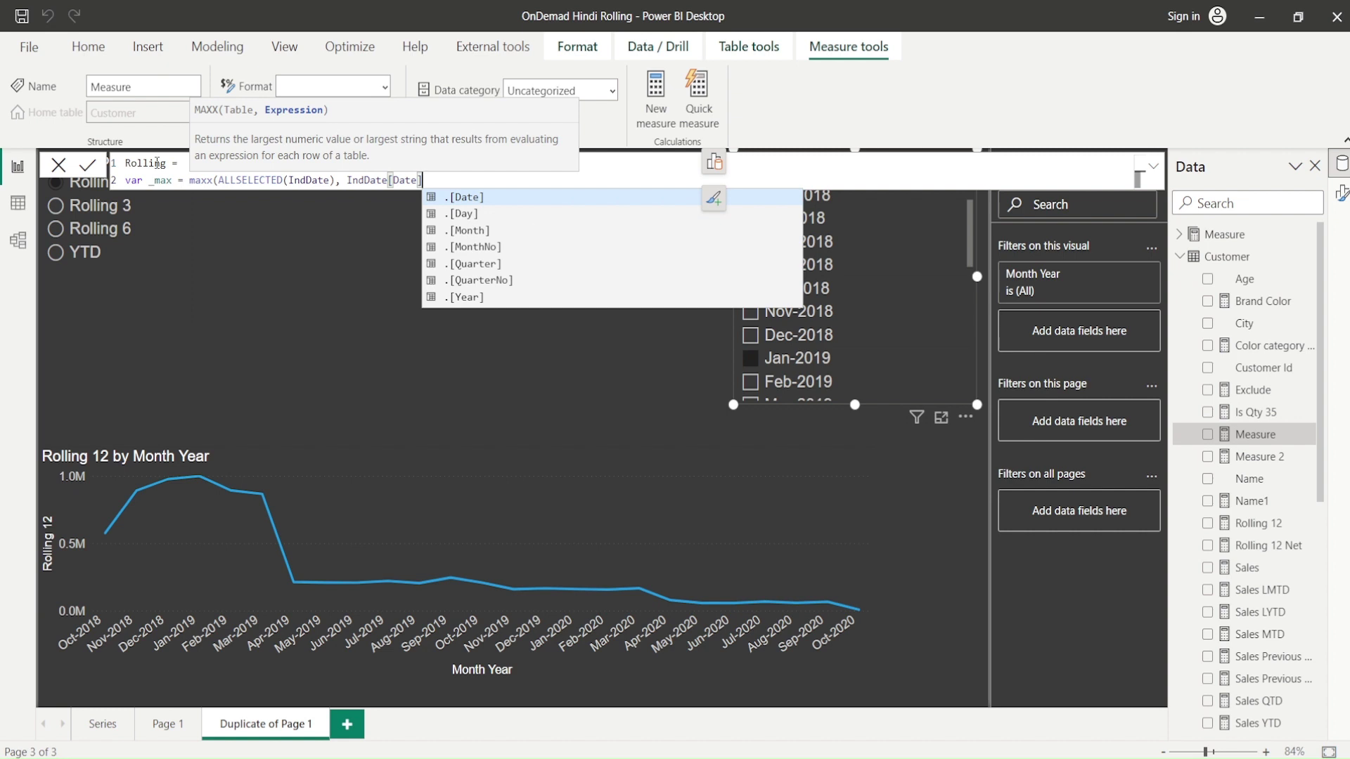
pyautogui.write(')')
pyautogui.hotkey('shift', 'Return')
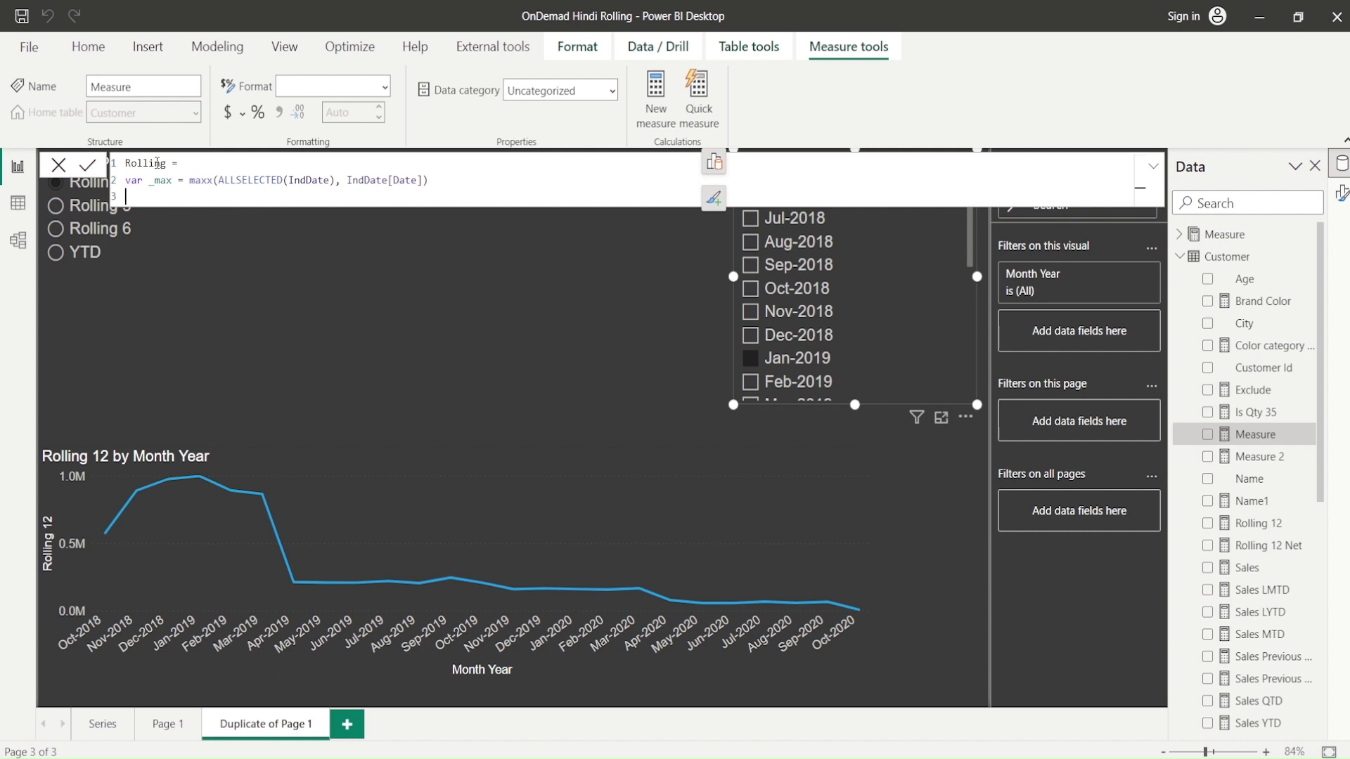
# Add a return line to the Rolling measure and begin a SWITCH function beneath it
pyautogui.write('return')
pyautogui.hotkey('shift', 'Return')
pyautogui.write('SWITCH(')
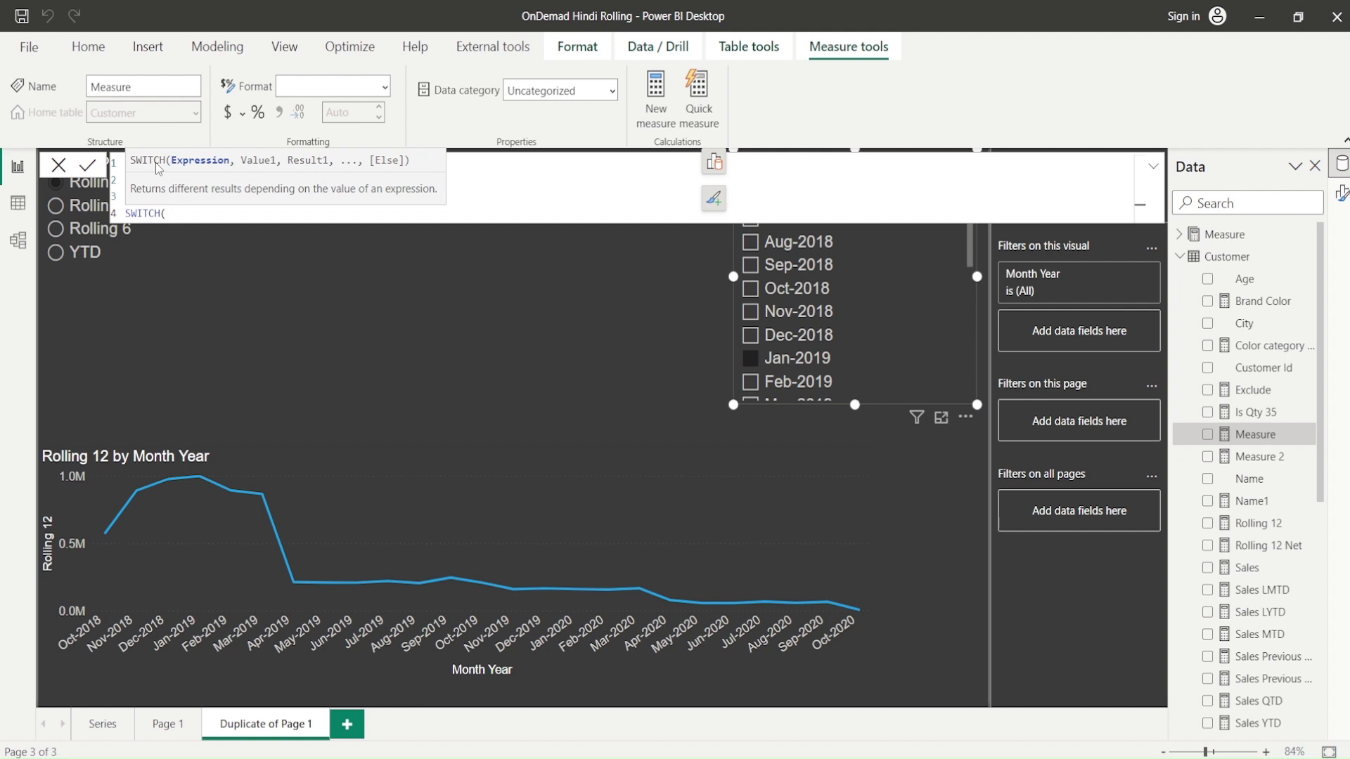
# Begin the SWITCH expression with SELECTEDVALUE on the 'Period Type'[Period Type] column
pyautogui.write('sele')
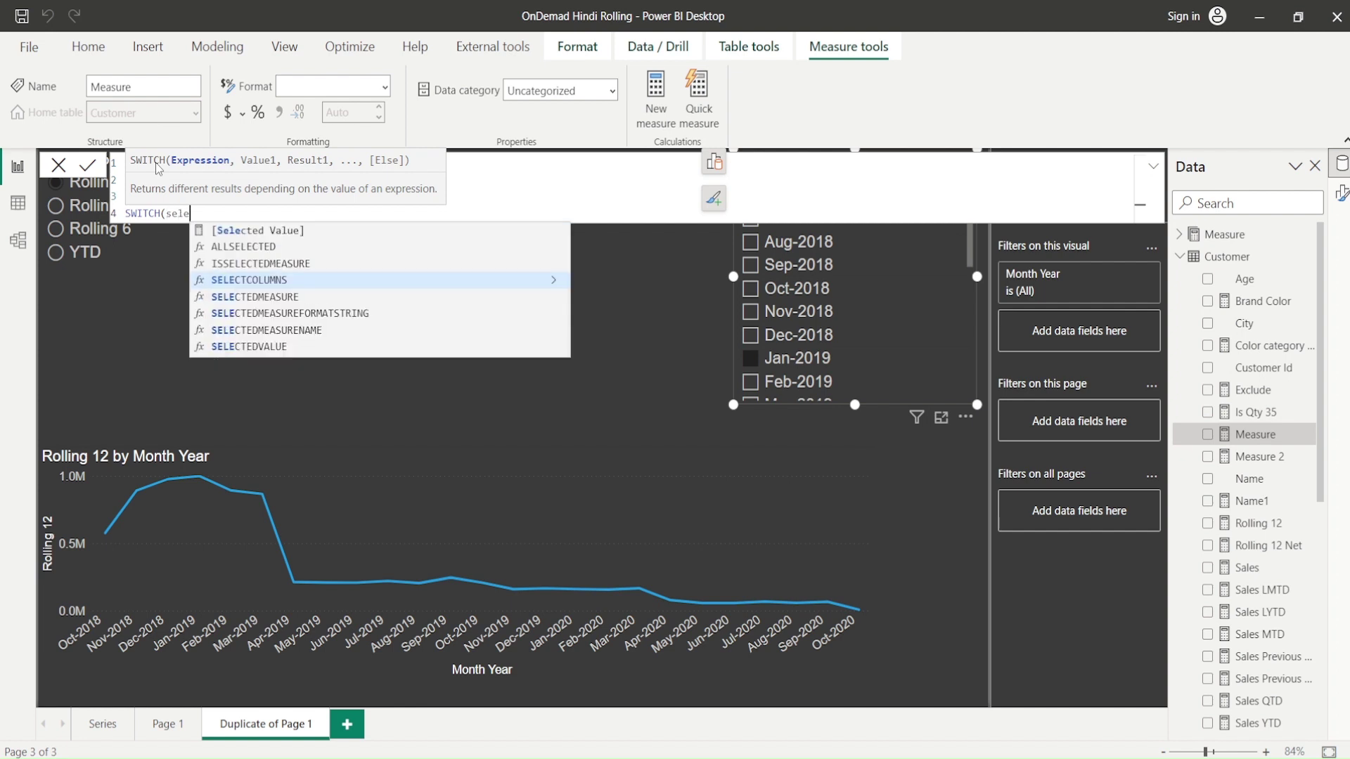
pyautogui.press('Down')
pyautogui.press('Down')
pyautogui.press('Down')
pyautogui.press('Down')
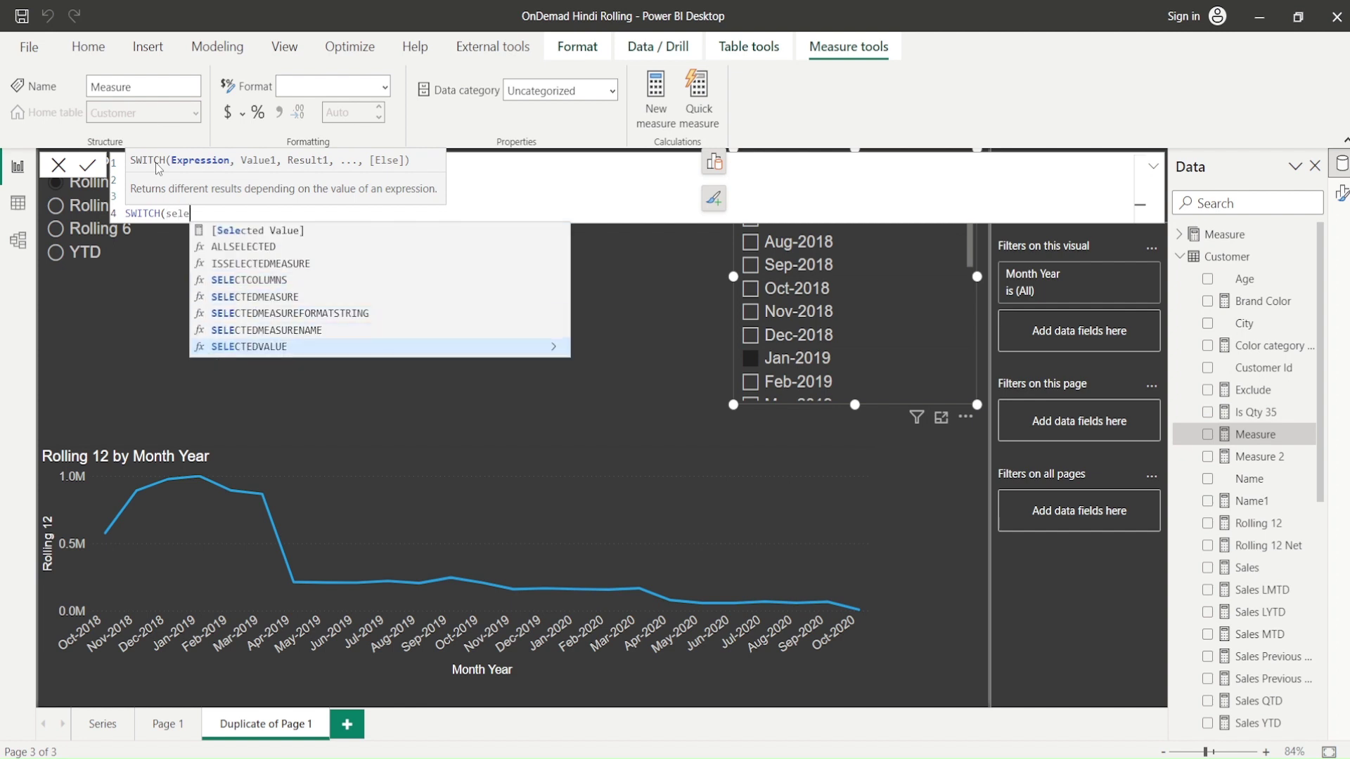
pyautogui.press('Tab')
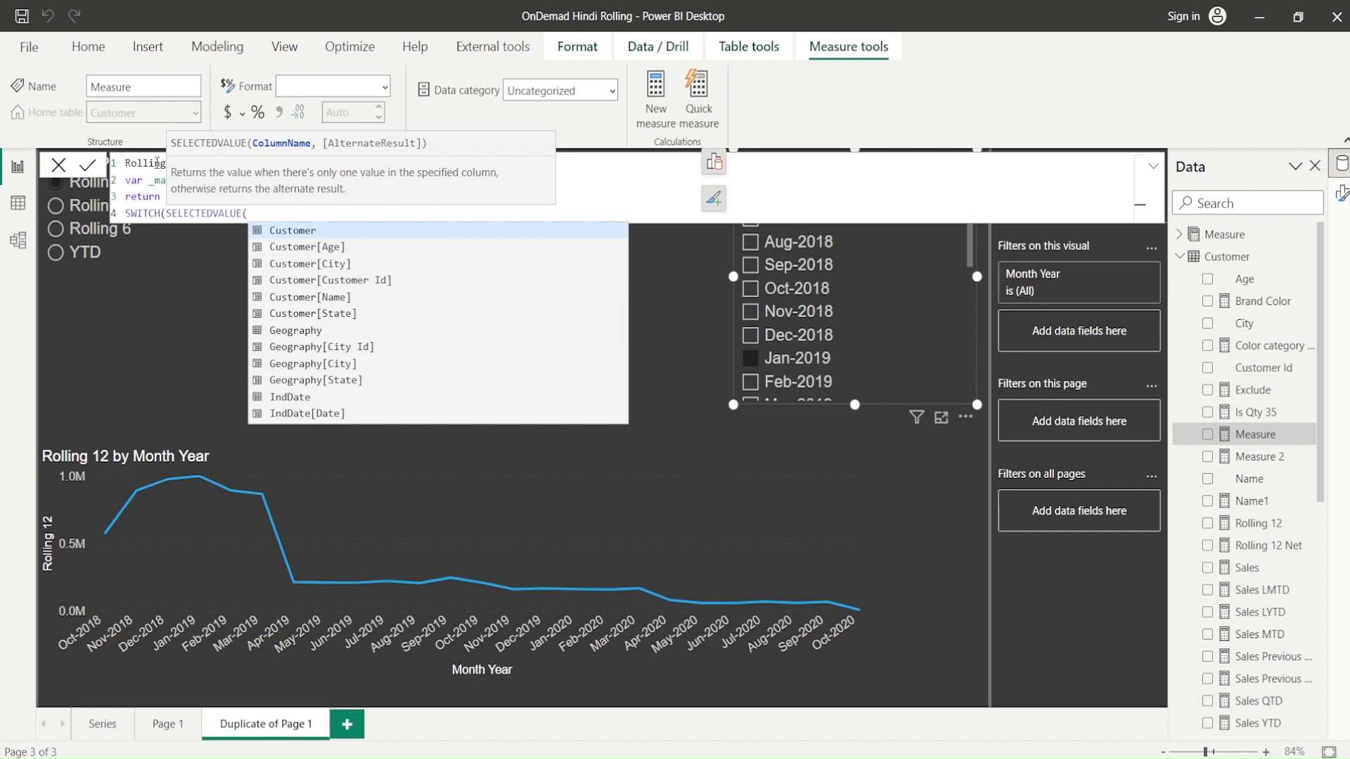
pyautogui.write('per')
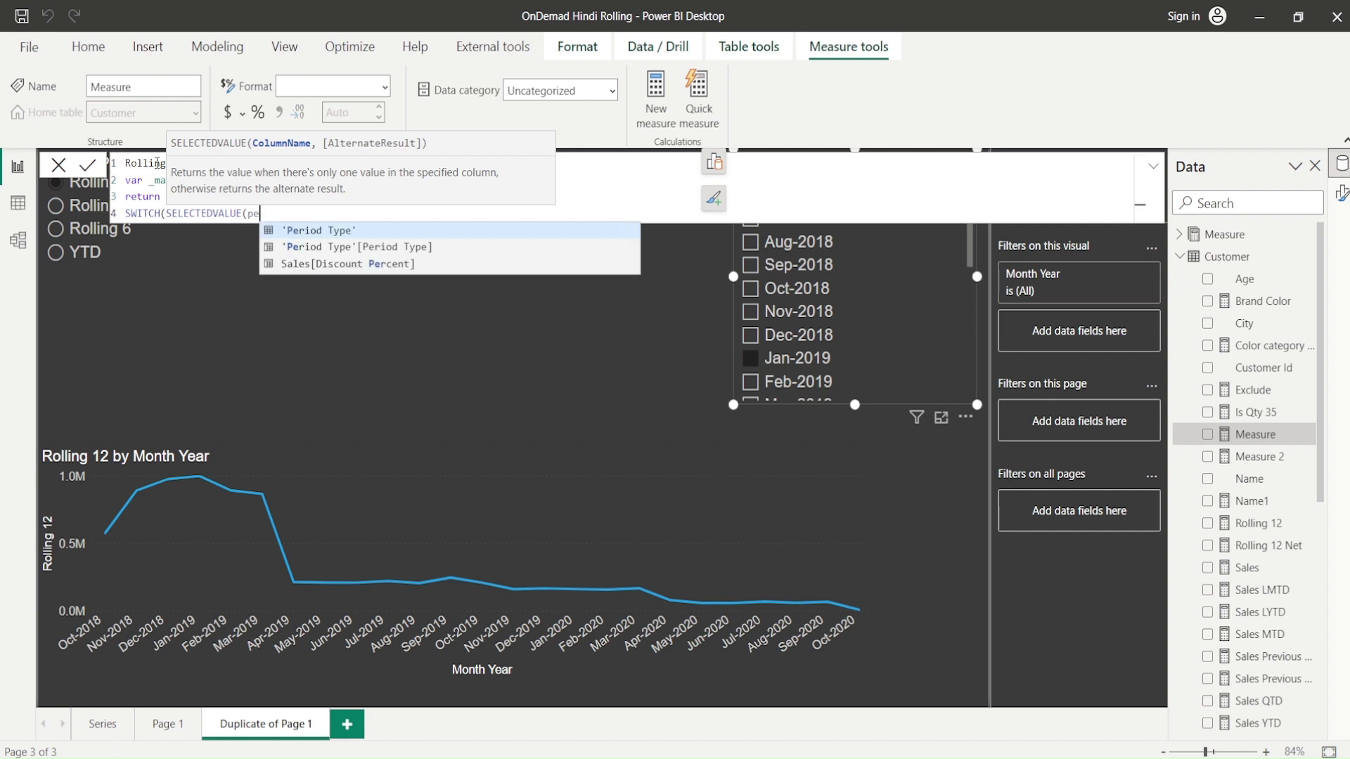
pyautogui.press('Down')
pyautogui.press('Tab')
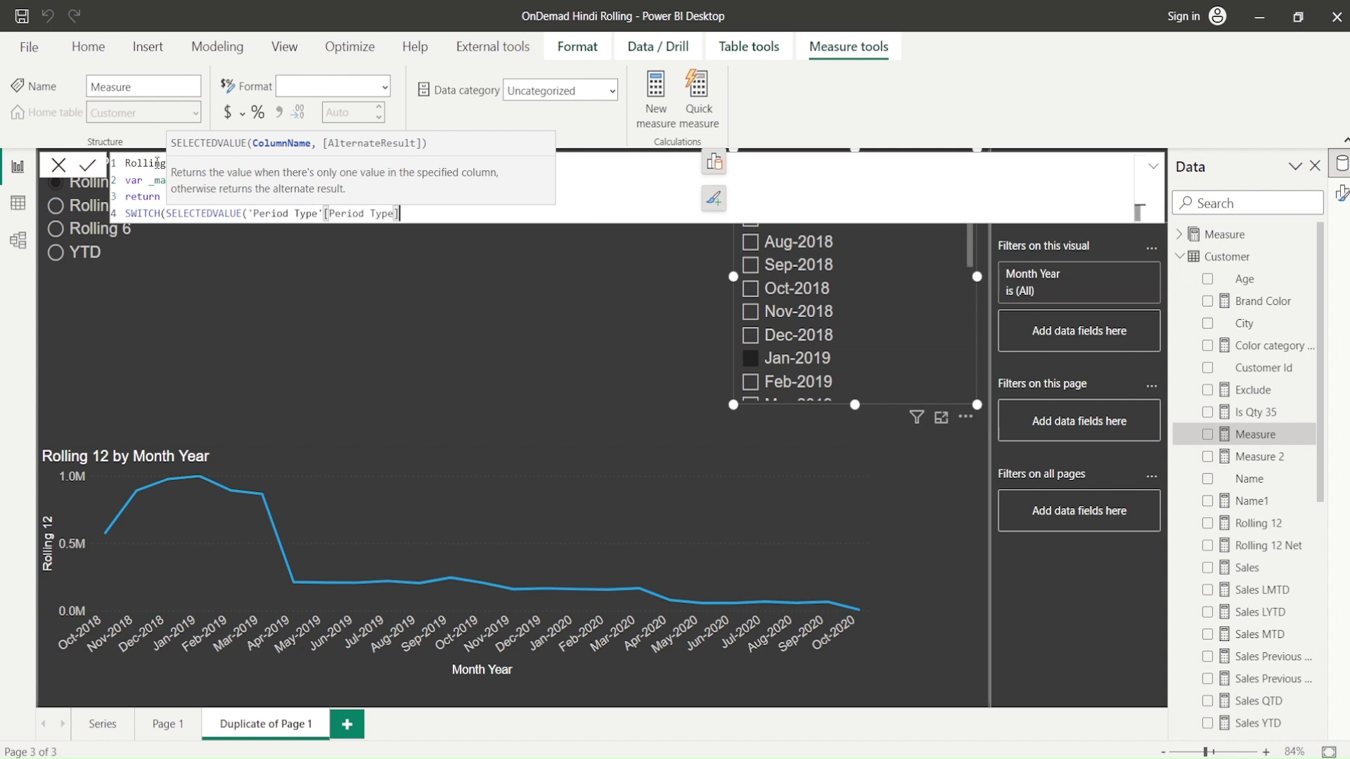
# Give SELECTEDVALUE the alternate result "Rolling 12", close it with a following comma and start a new line
pyautogui.write(', ""')
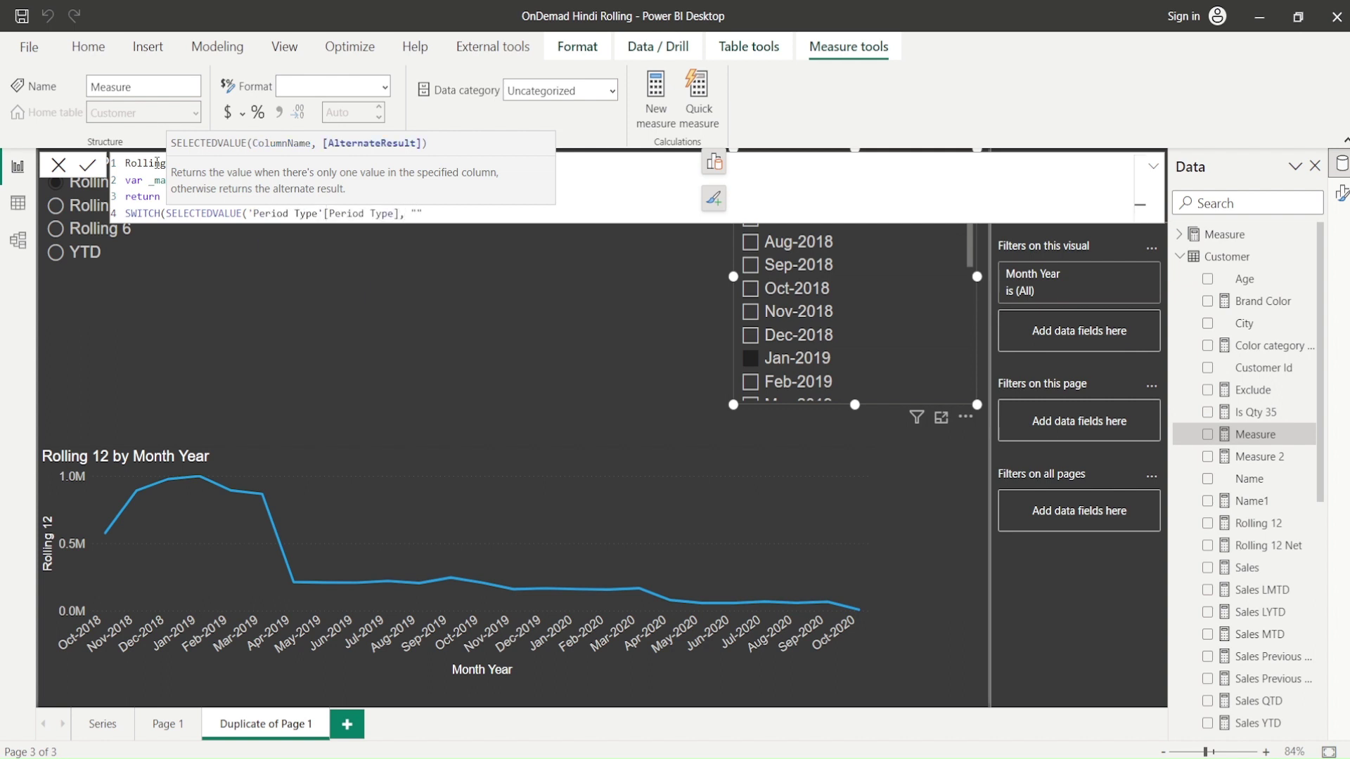
pyautogui.write('Rolling 12")')
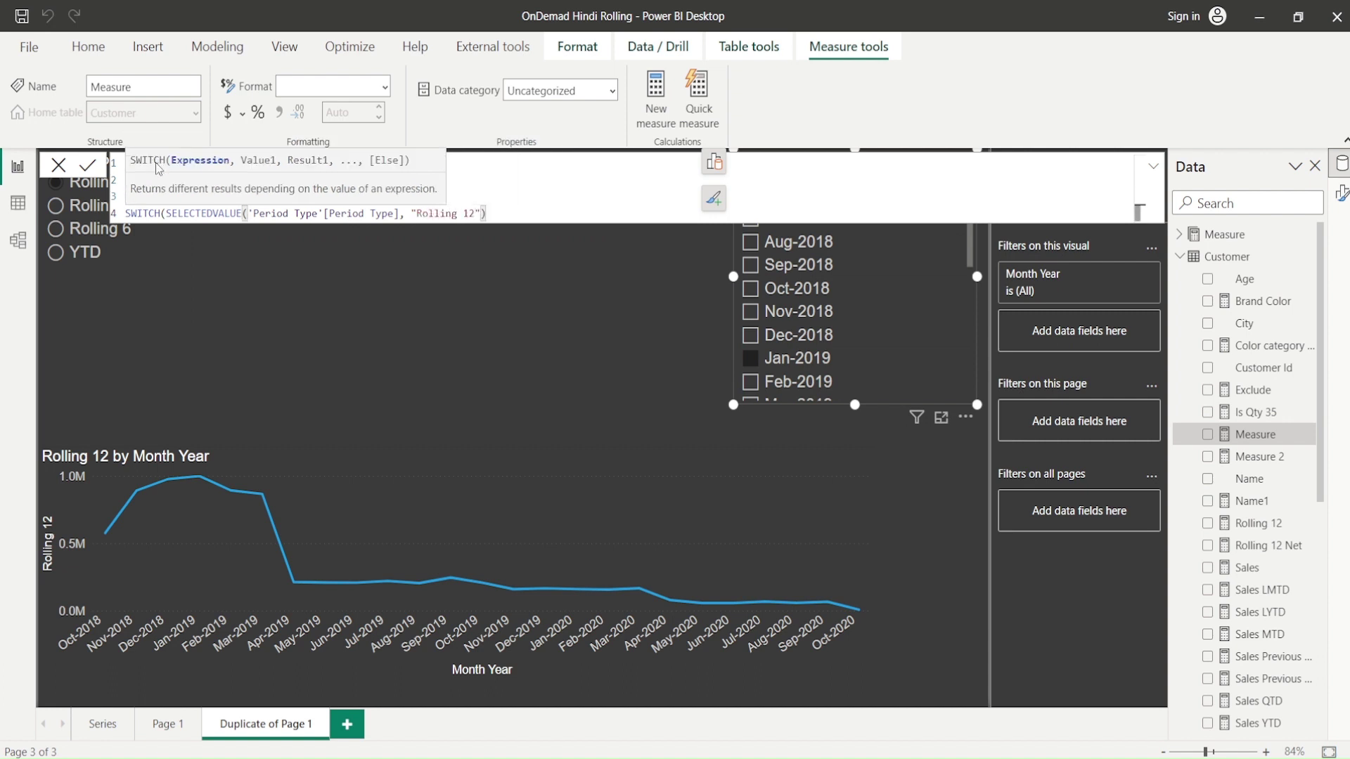
pyautogui.write(',')
pyautogui.hotkey('shift', 'Return')
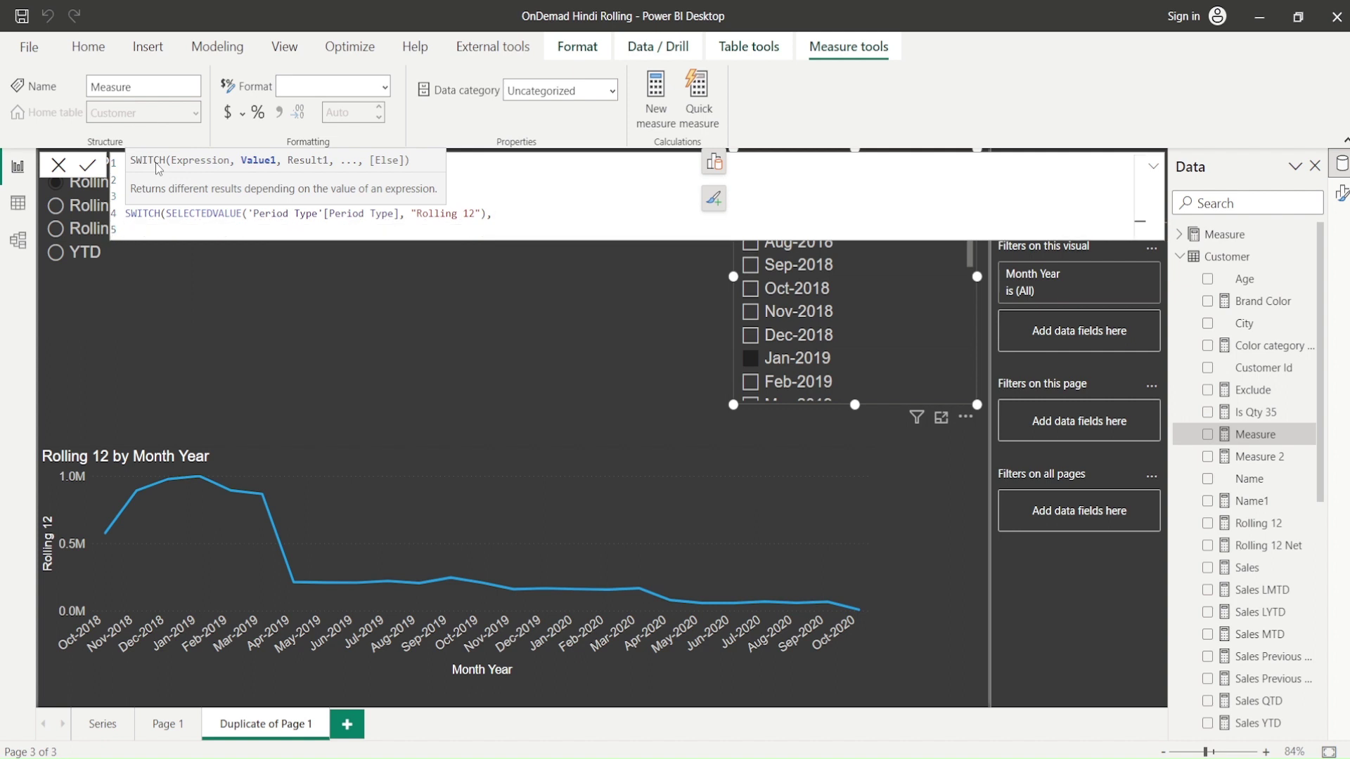
# Enter "Rolling" in quotes as the first SWITCH value on line 5
pyautogui.write('"Roo')
pyautogui.press('BackSpace')
pyautogui.write('lling')
pyautogui.click(195, 234)
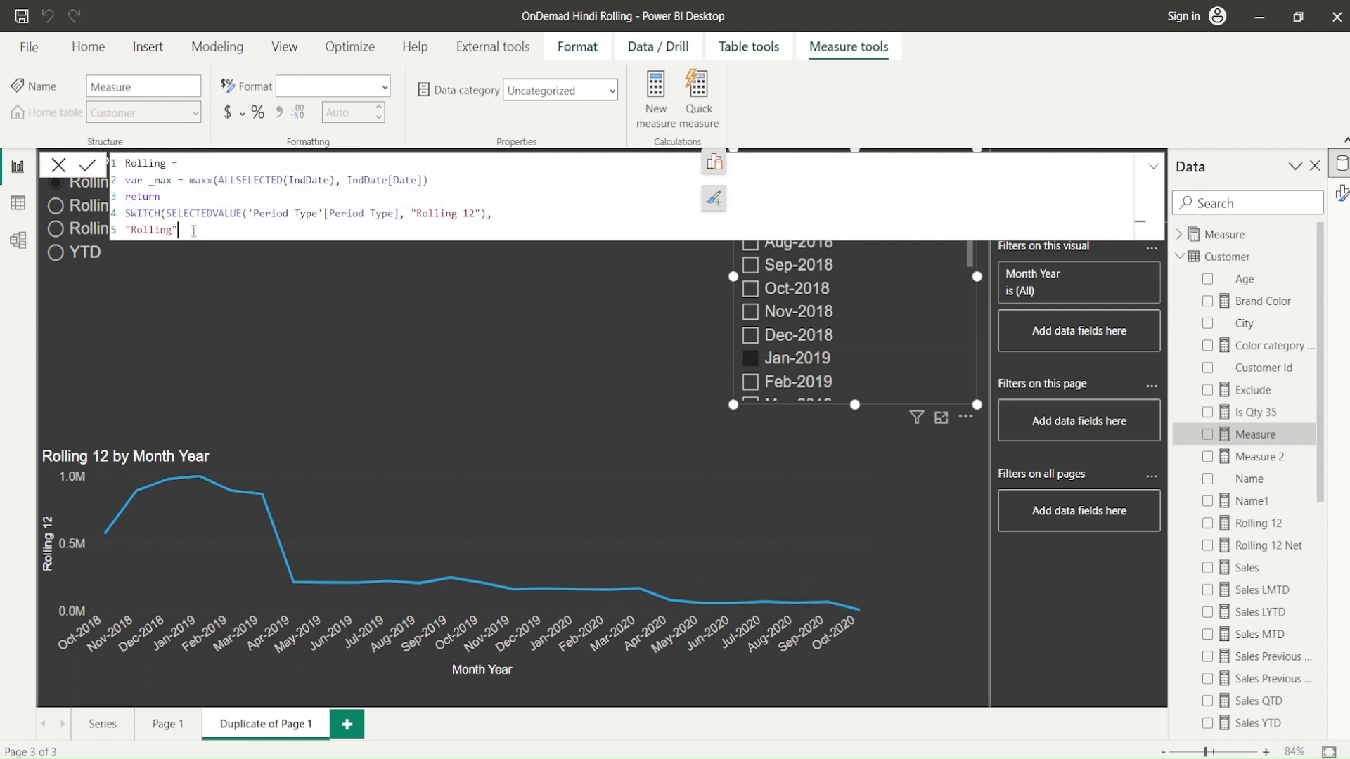
# Replace the return keyword on line 3 with the variable declaration var _min =
pyautogui.doubleClick(155, 197)
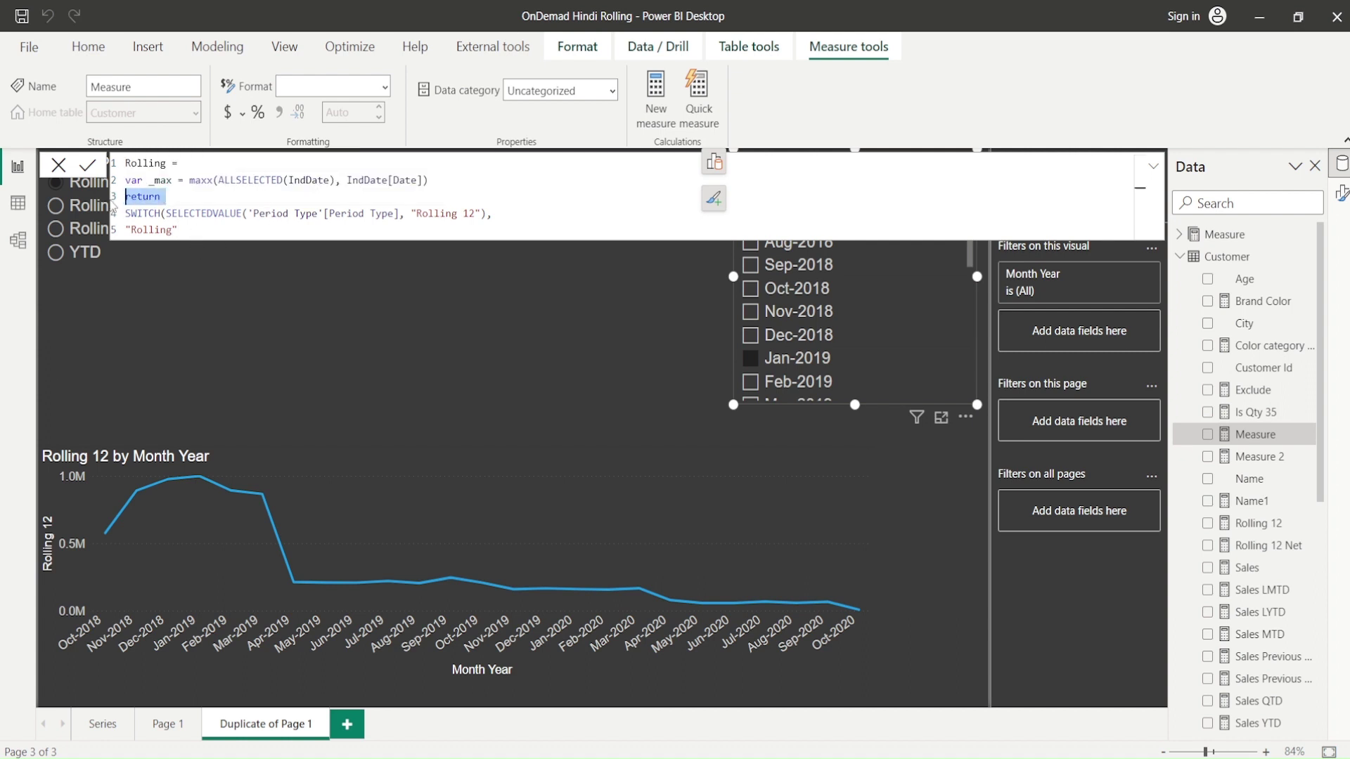
pyautogui.press('BackSpace')
pyautogui.write('var _min =')
# Extend the first SWITCH value to "Rolling 12" and follow it with a comma
pyautogui.click(198, 227)
pyautogui.write(',')
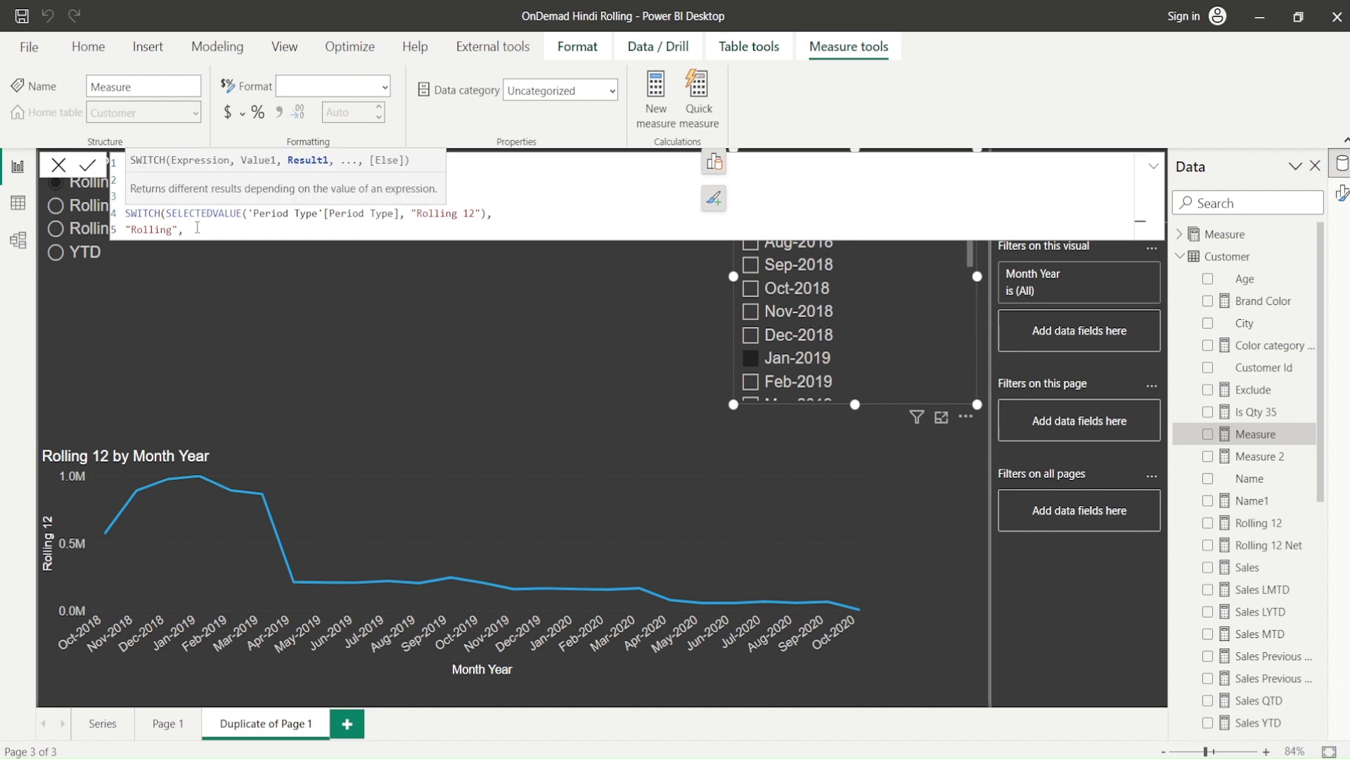
pyautogui.press('Left')
pyautogui.press('Left')
pyautogui.press('Left')
pyautogui.write('12')
pyautogui.press('Right')
pyautogui.press('Right')
# Set the result for "Rolling 12" to EOMONTH(_max, -12), followed by a comma
pyautogui.write('eom')
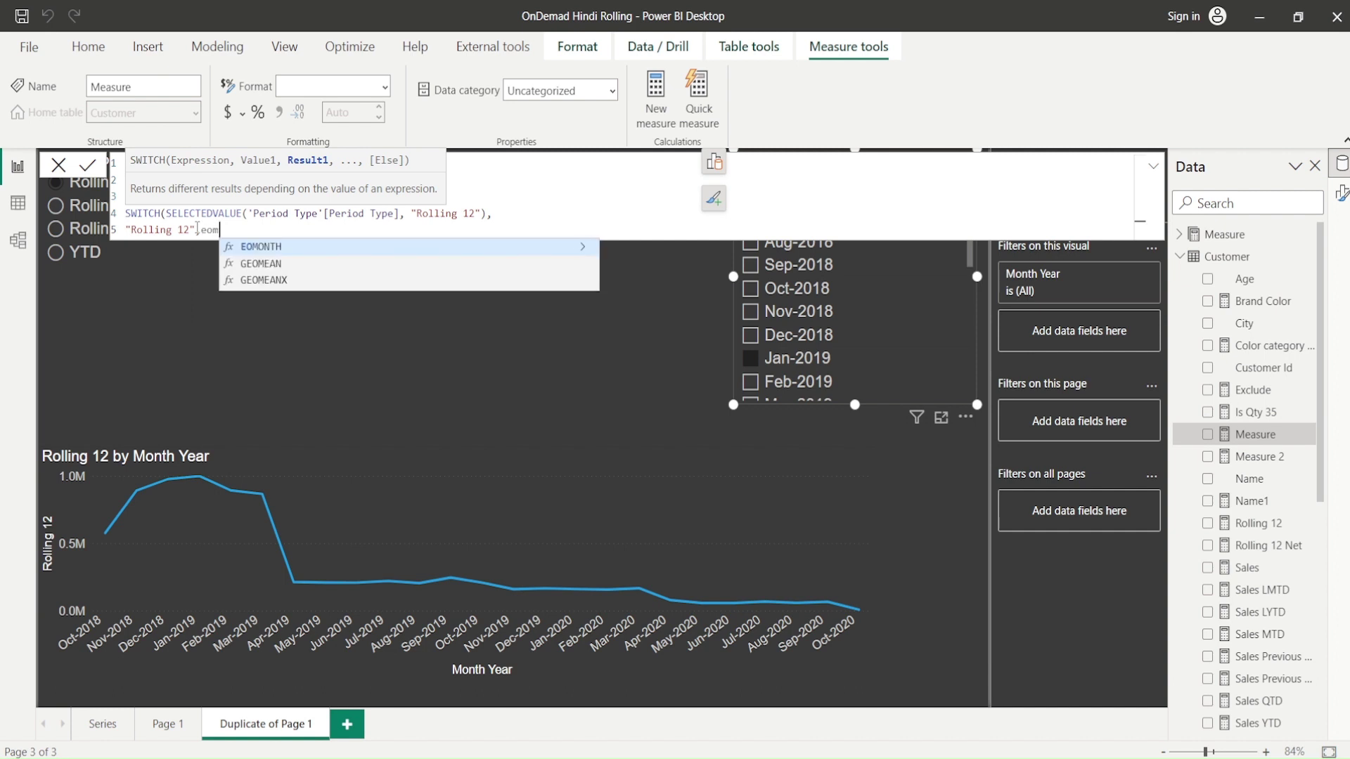
pyautogui.hotkey('shift', 'Return')
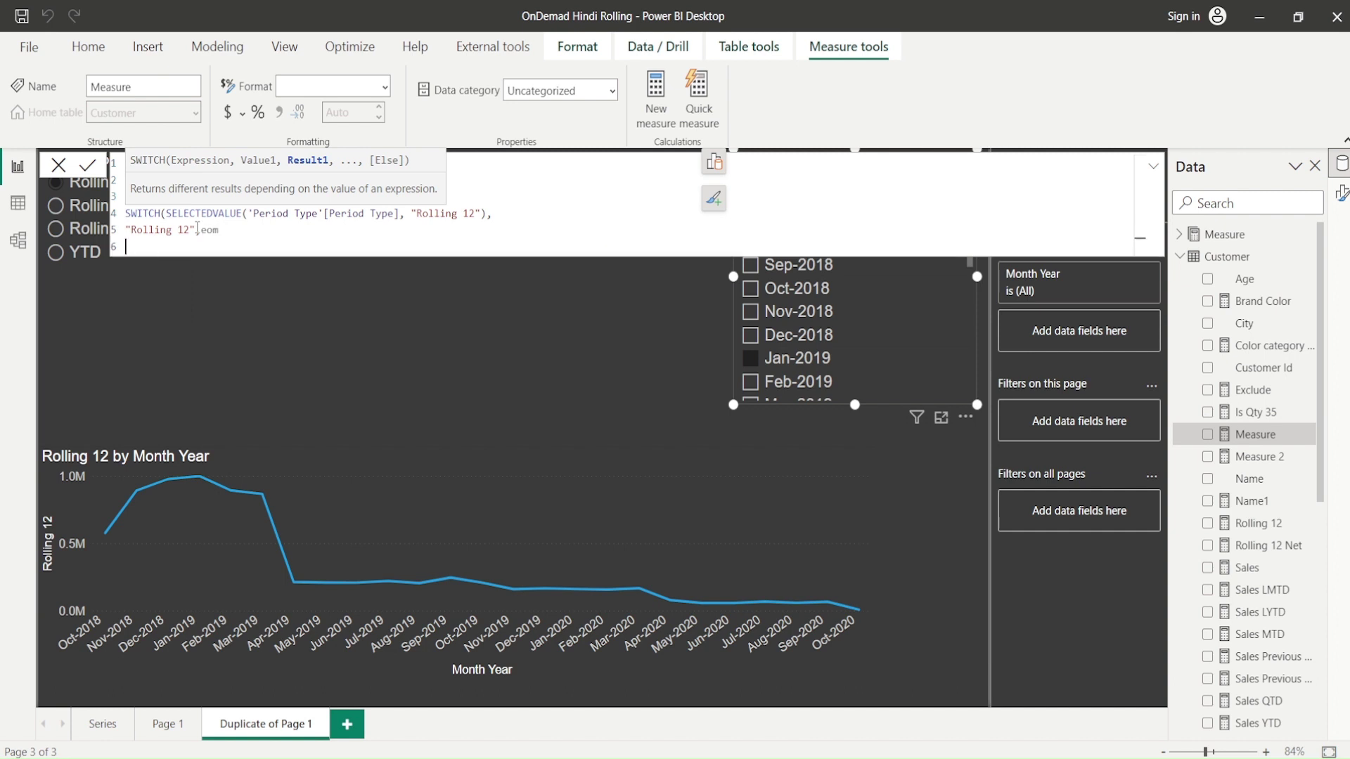
pyautogui.press('BackSpace')
pyautogui.press('Tab')
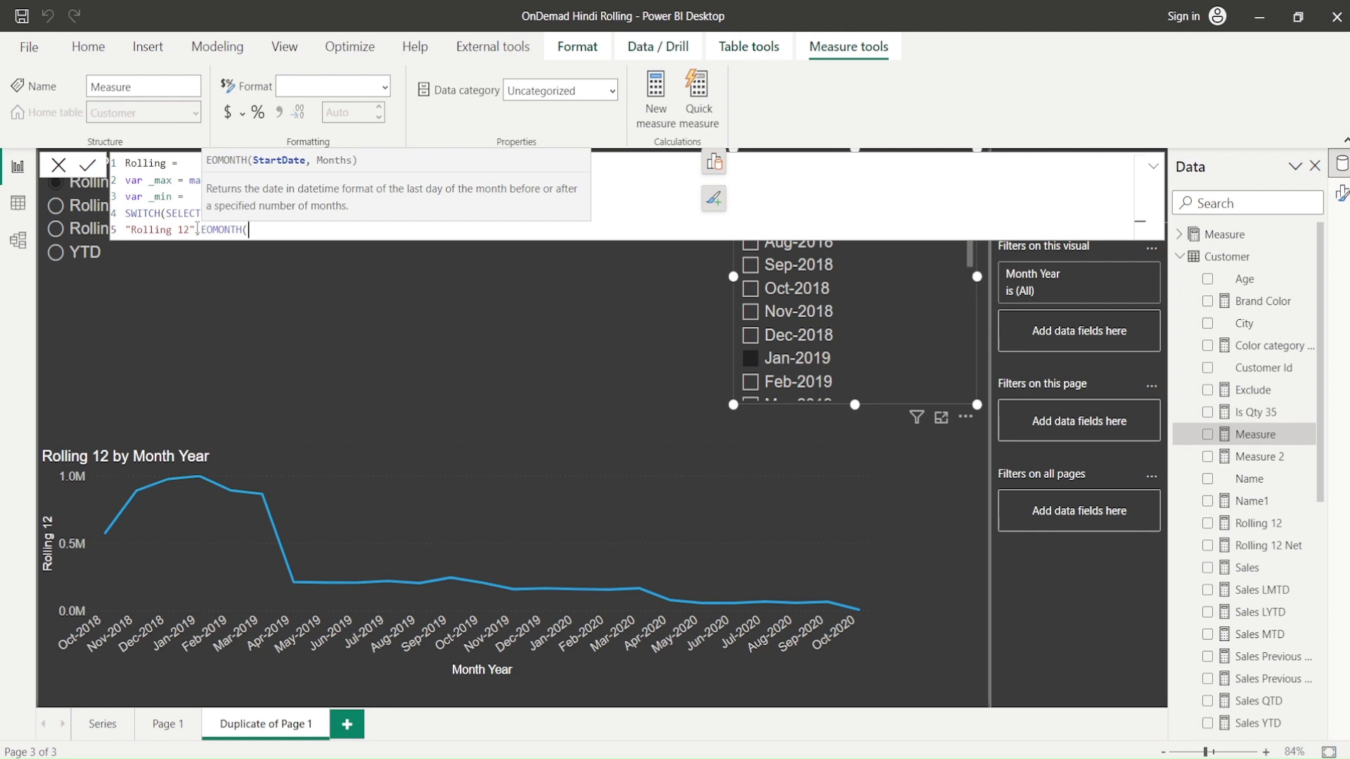
pyautogui.write('_max,')
pyautogui.write('-12)')
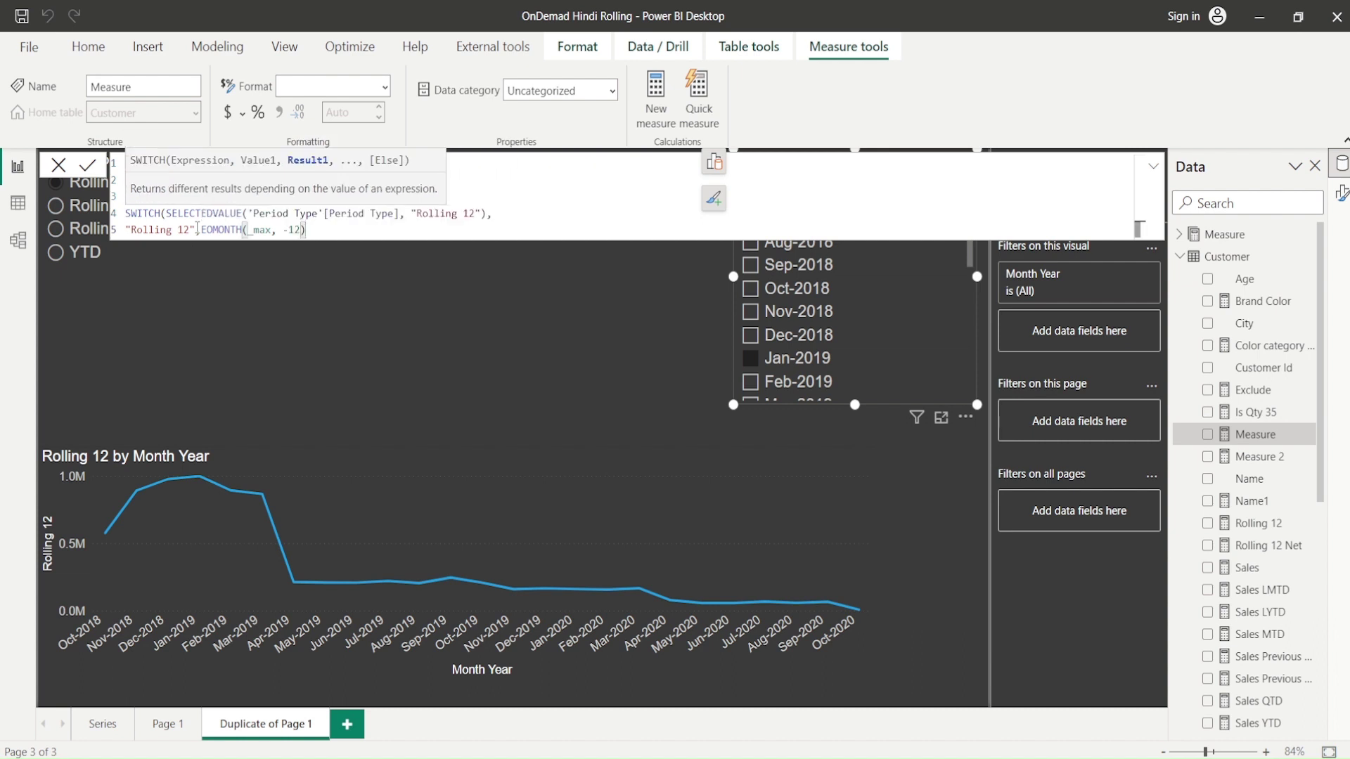
pyautogui.write('<')
pyautogui.hotkey('shift', 'Home')
pyautogui.press('End')
pyautogui.press('BackSpace')
pyautogui.write(',')
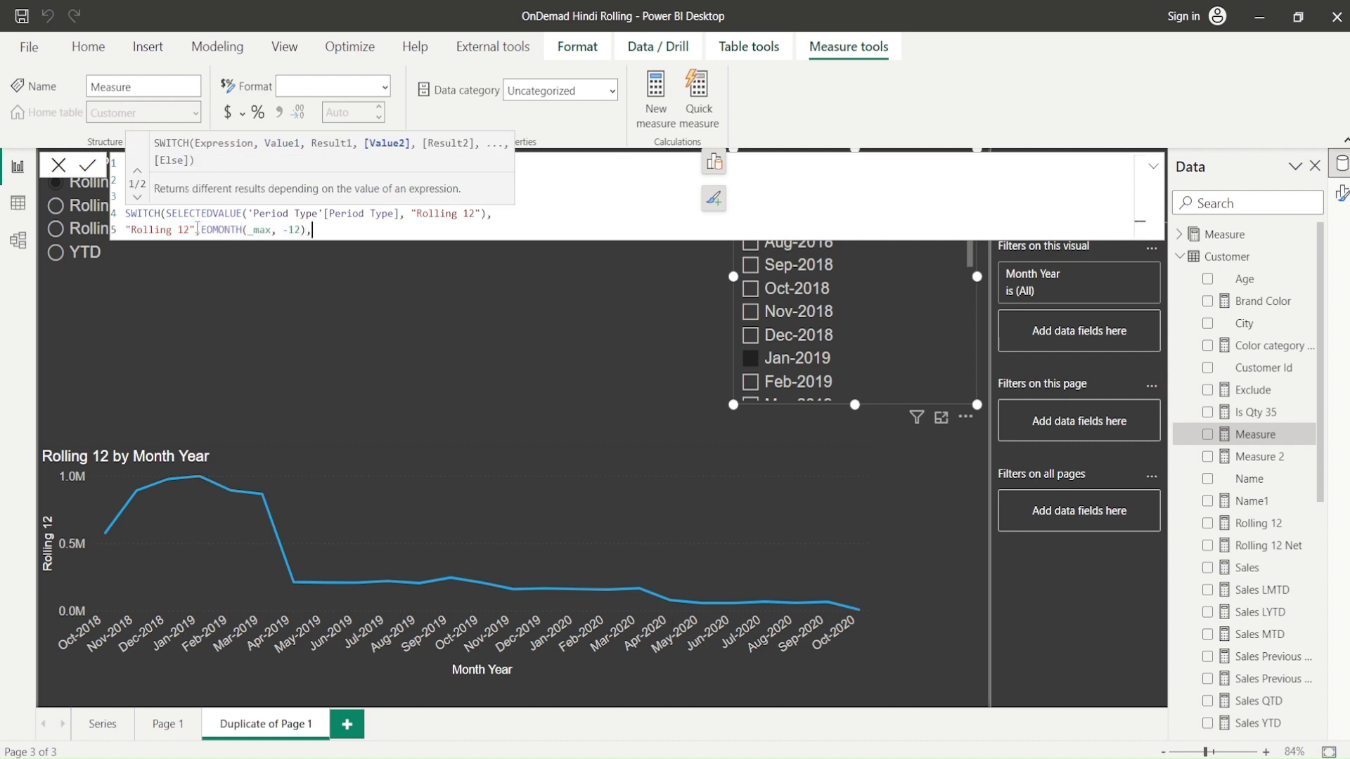
# Copy the entire "Rolling 12" case, including its EOMONTH result and trailing comma
pyautogui.hotkey('shift', 'Left')
pyautogui.hotkey('shift', 'Left')
pyautogui.hotkey('shift', 'Left')
pyautogui.hotkey('shift', 'Left')
pyautogui.hotkey('shift', 'Left')
pyautogui.hotkey('shift', 'Left')
pyautogui.hotkey('shift', 'Left')
pyautogui.hotkey('shift', 'Left')
pyautogui.hotkey('shift', 'Left')
pyautogui.hotkey('shift', 'Left')
pyautogui.hotkey('shift', 'Left')
pyautogui.hotkey('shift', 'Left')
pyautogui.hotkey('shift', 'Left')
pyautogui.hotkey('shift', 'Left')
pyautogui.hotkey('shift', 'Left')
pyautogui.hotkey('shift', 'Left')
pyautogui.hotkey('shift', 'Left')
pyautogui.hotkey('shift', 'Left')
pyautogui.hotkey('shift', 'Left')
pyautogui.hotkey('shift', 'Left')
pyautogui.hotkey('shift', 'Left')
pyautogui.hotkey('shift', 'Left')
pyautogui.hotkey('shift', 'Left')
pyautogui.hotkey('shift', 'Left')
pyautogui.hotkey('shift', 'Left')
pyautogui.hotkey('ctrl', 'c')
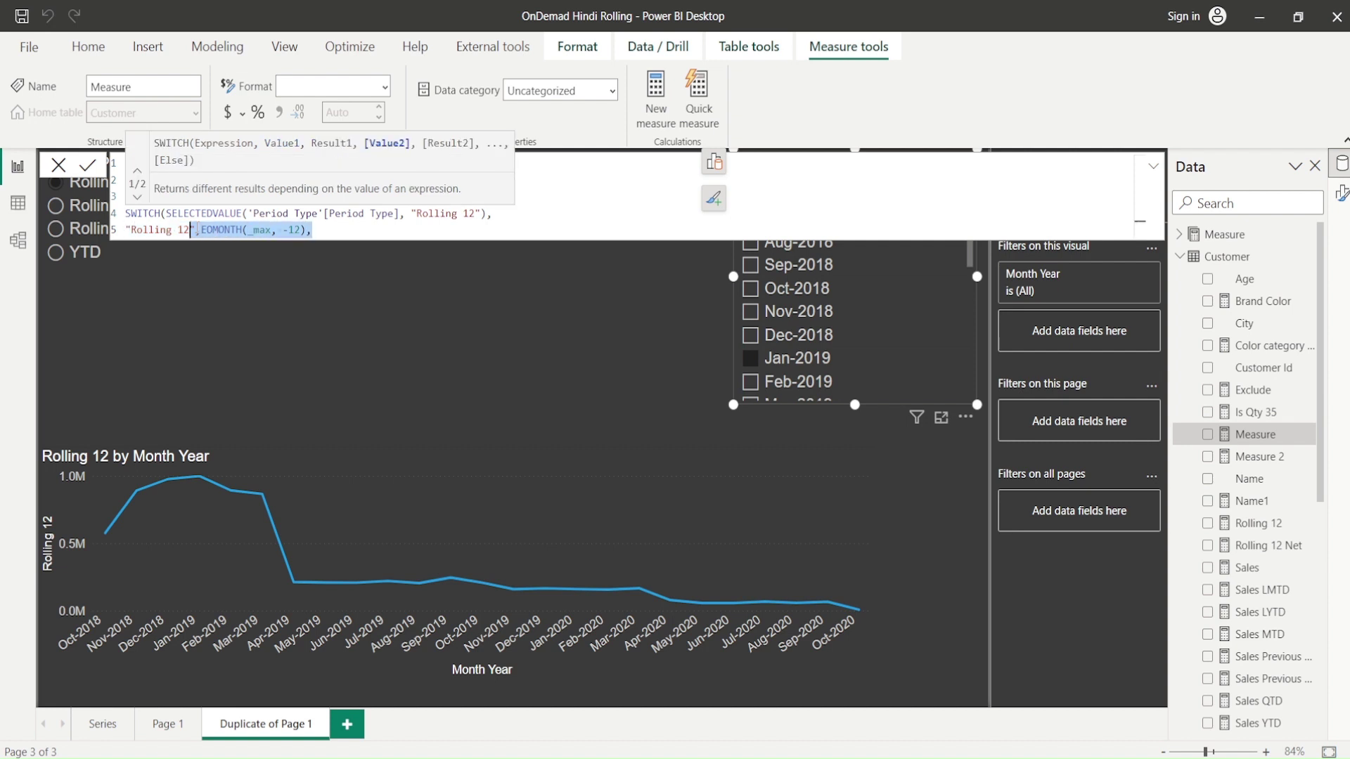
pyautogui.press('End')
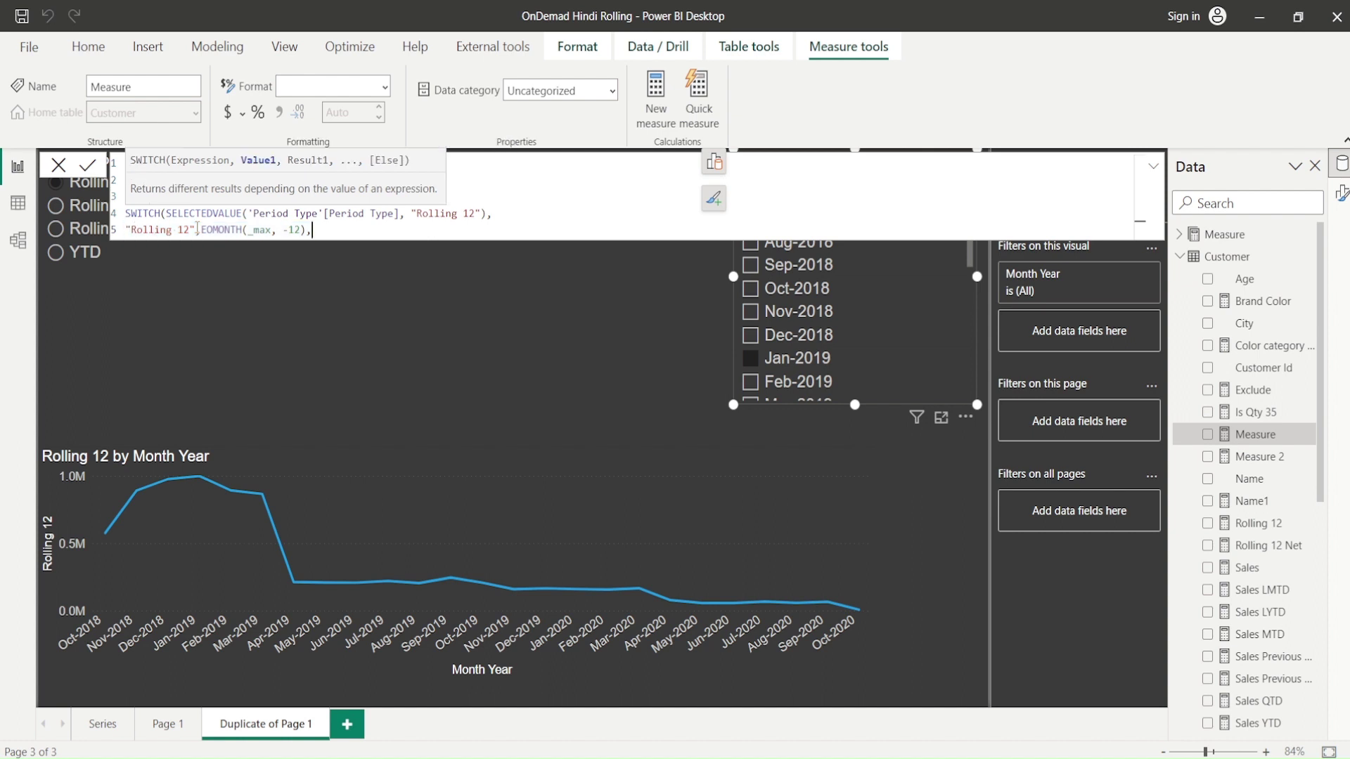
# Indent the "Rolling 12" case line by two levels beneath the SWITCH
pyautogui.press('Left')
pyautogui.press('Left')
pyautogui.press('Left')
pyautogui.press('Left')
pyautogui.press('Left')
pyautogui.press('Left')
pyautogui.press('Left')
pyautogui.press('Left')
pyautogui.press('Left')
pyautogui.press('Left')
pyautogui.press('Left')
pyautogui.press('Left')
pyautogui.press('Left')
pyautogui.press('Left')
pyautogui.press('Left')
pyautogui.press('Left')
pyautogui.press('Left')
pyautogui.press('Left')
pyautogui.press('Left')
pyautogui.press('Left')
pyautogui.press('Home')
pyautogui.press('Tab')
pyautogui.press('Tab')
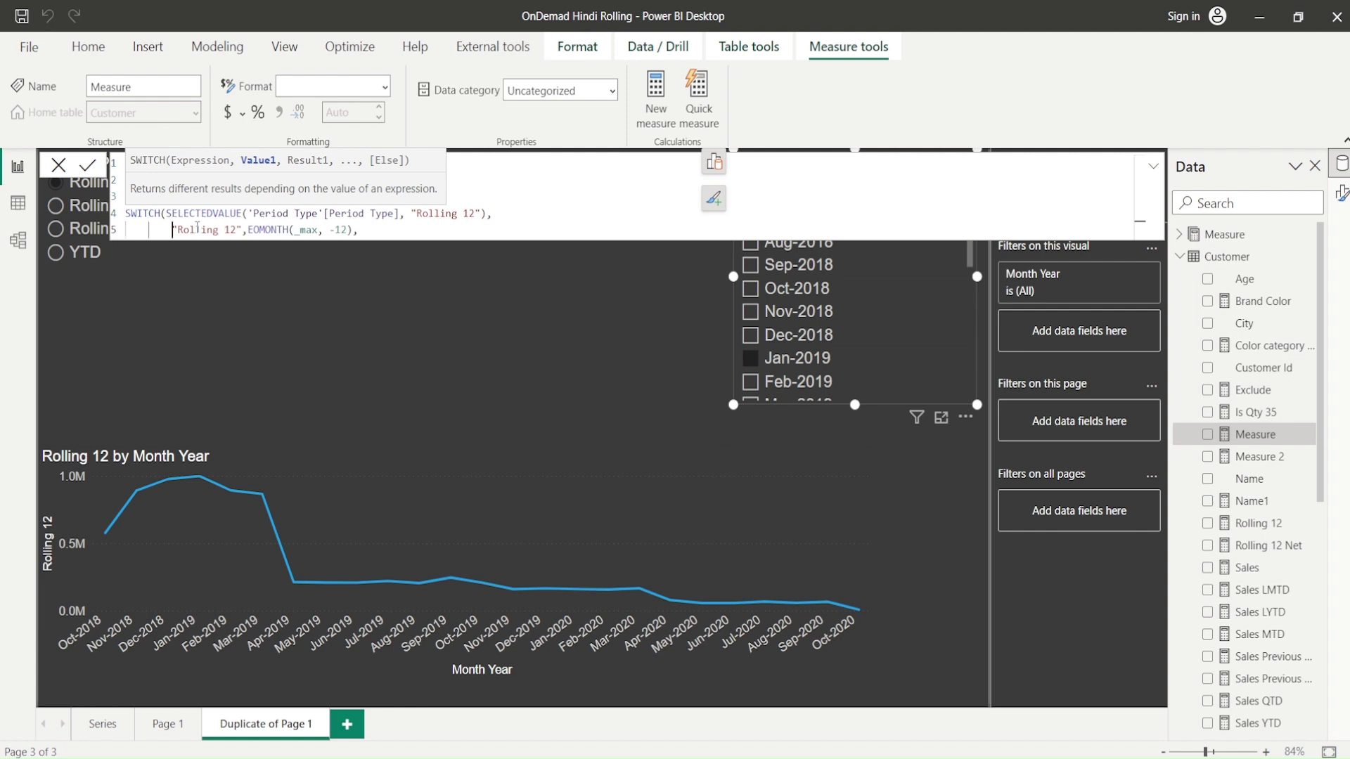
# Add a closing parenthesis after the "Rolling 12" case's trailing comma and commit the Rolling measure
pyautogui.press('Right')
pyautogui.press('Right')
pyautogui.press('Right')
pyautogui.press('Right')
pyautogui.press('Right')
pyautogui.press('Right')
pyautogui.press('Right')
pyautogui.press('Right')
pyautogui.press('Right')
pyautogui.press('Right')
pyautogui.press('Right')
pyautogui.press('Right')
pyautogui.press('Right')
pyautogui.press('Right')
pyautogui.press('Right')
pyautogui.press('Right')
pyautogui.press('Right')
pyautogui.press('Right')
pyautogui.press('Right')
pyautogui.press('Right')
pyautogui.press('Right')
pyautogui.press('Right')
pyautogui.press('Right')
pyautogui.press('Right')
pyautogui.press('Right')
pyautogui.press('Right')
pyautogui.press('Right')
pyautogui.press('Right')
pyautogui.press('Right')
pyautogui.press('Right')
pyautogui.press('Right')
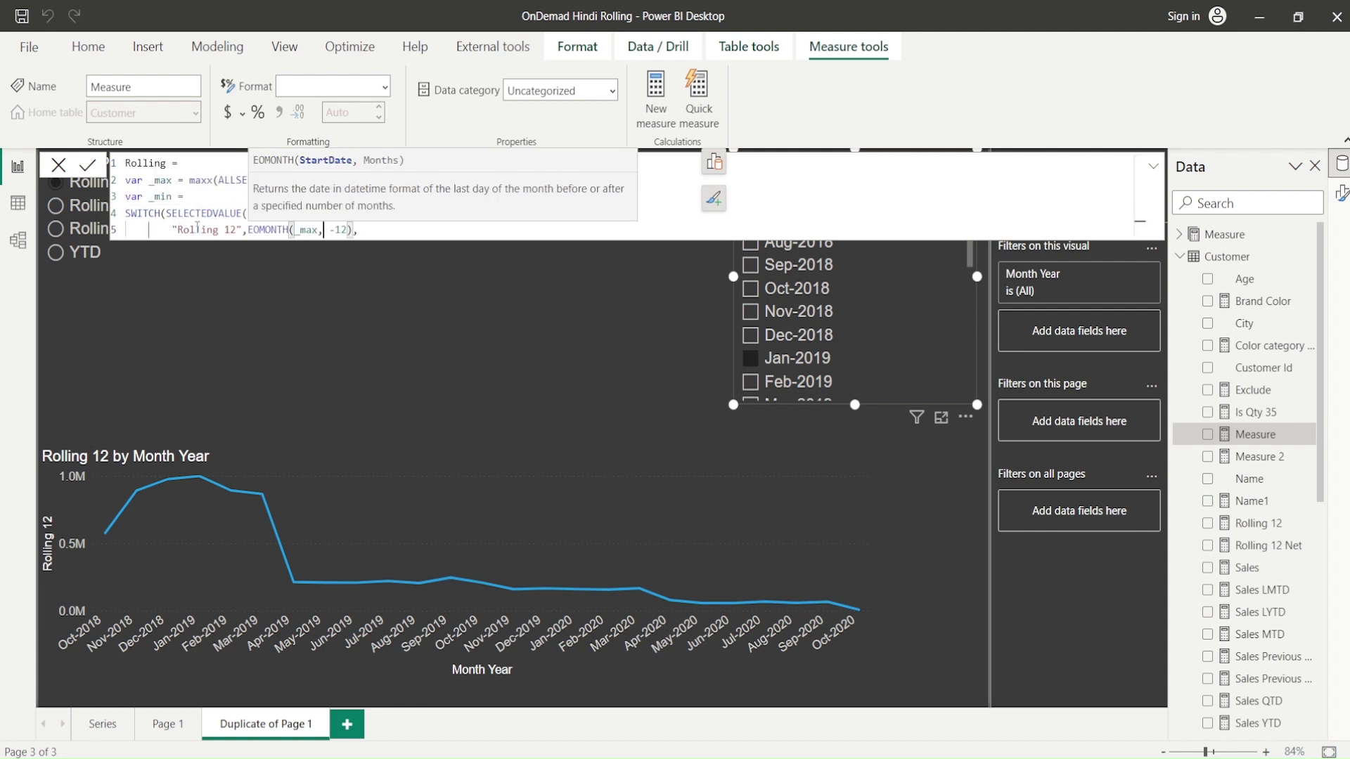
pyautogui.press('Escape')
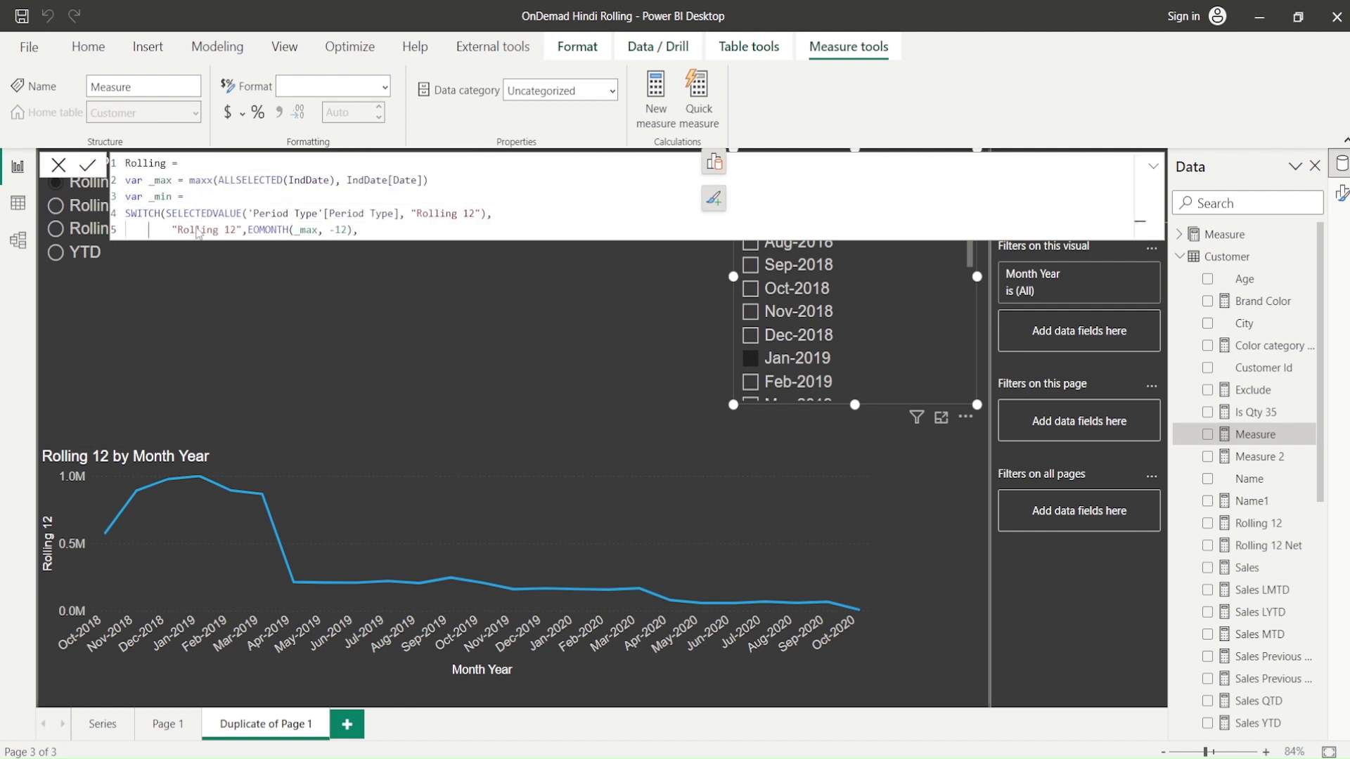
pyautogui.write(')')
pyautogui.press('Return')
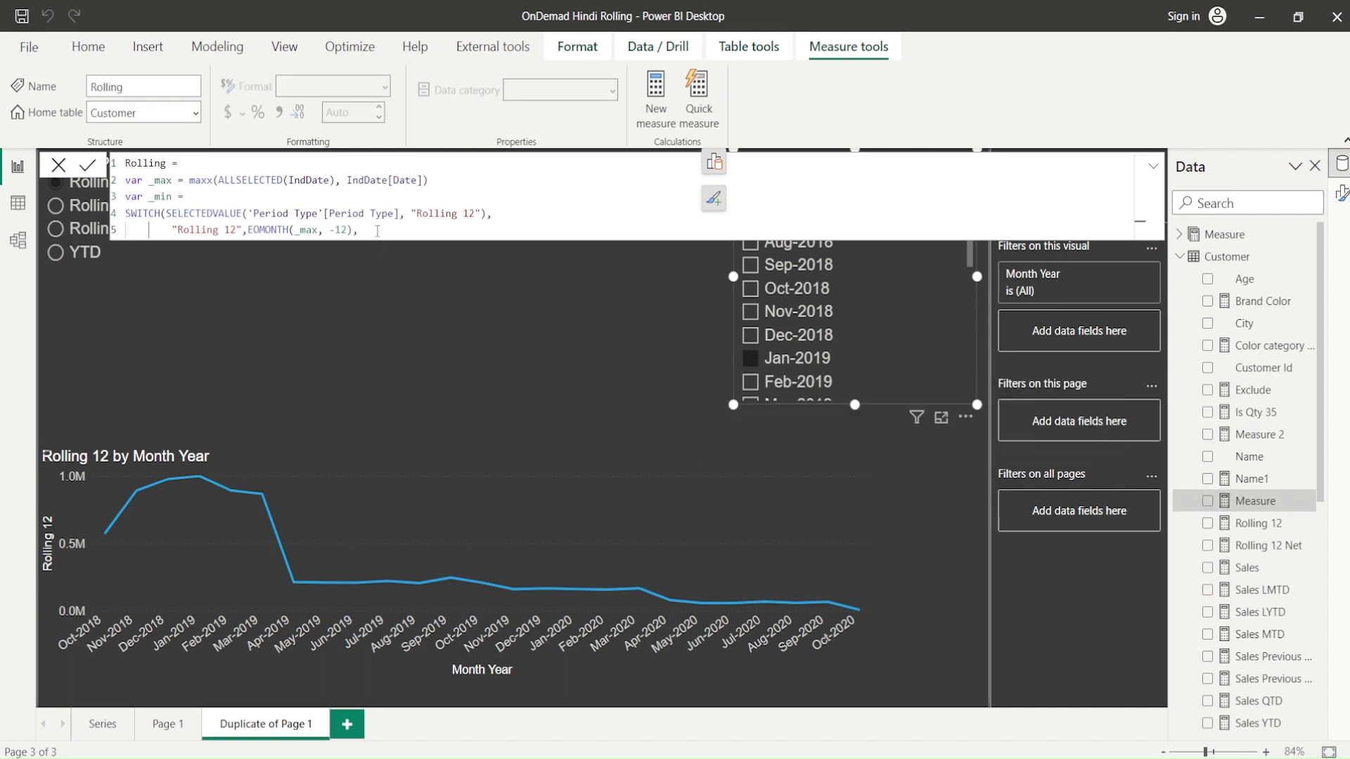
# Add blank lines below the "Rolling 12" case and paste two copies of the case on lines 6 and 7
pyautogui.hotkey('shift', 'Return')
pyautogui.hotkey('shift', 'Return')
pyautogui.hotkey('shift', 'Return')
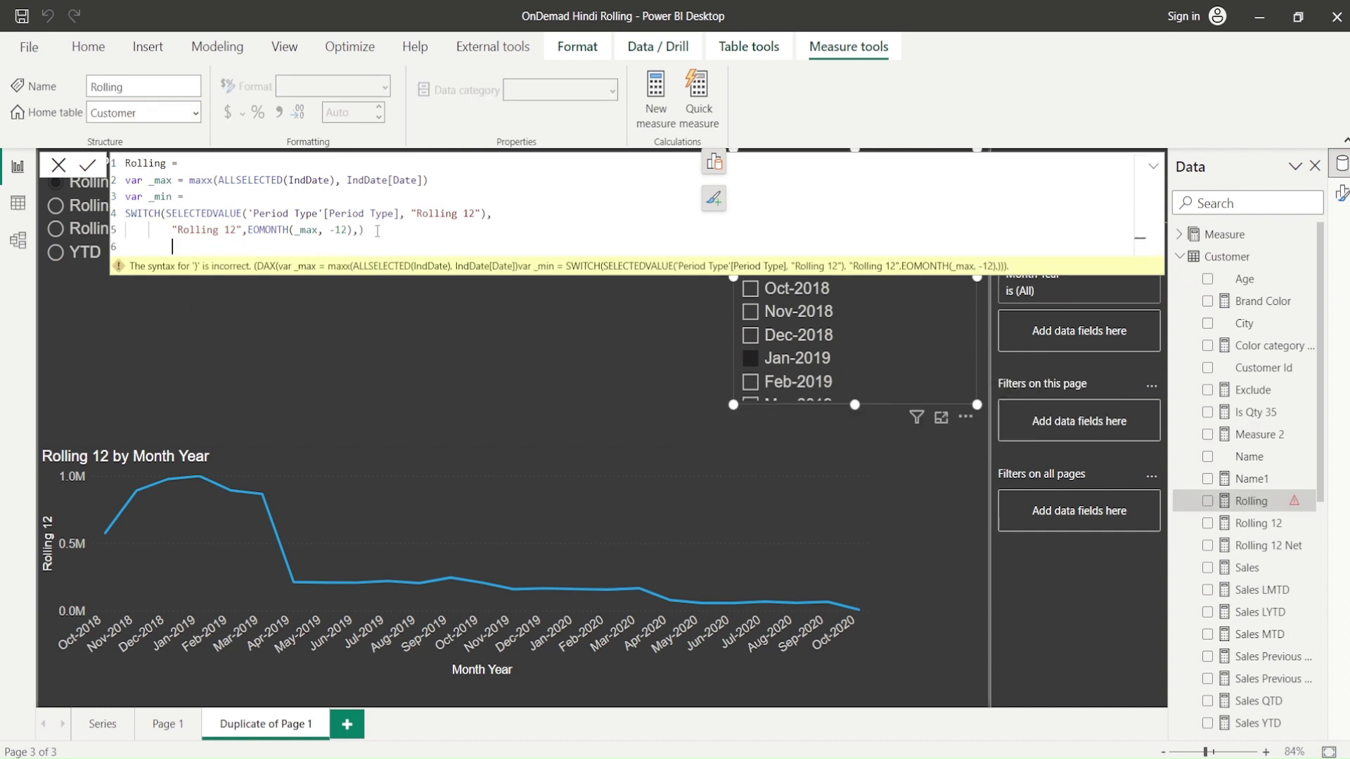
pyautogui.press('Up')
pyautogui.press('Up')
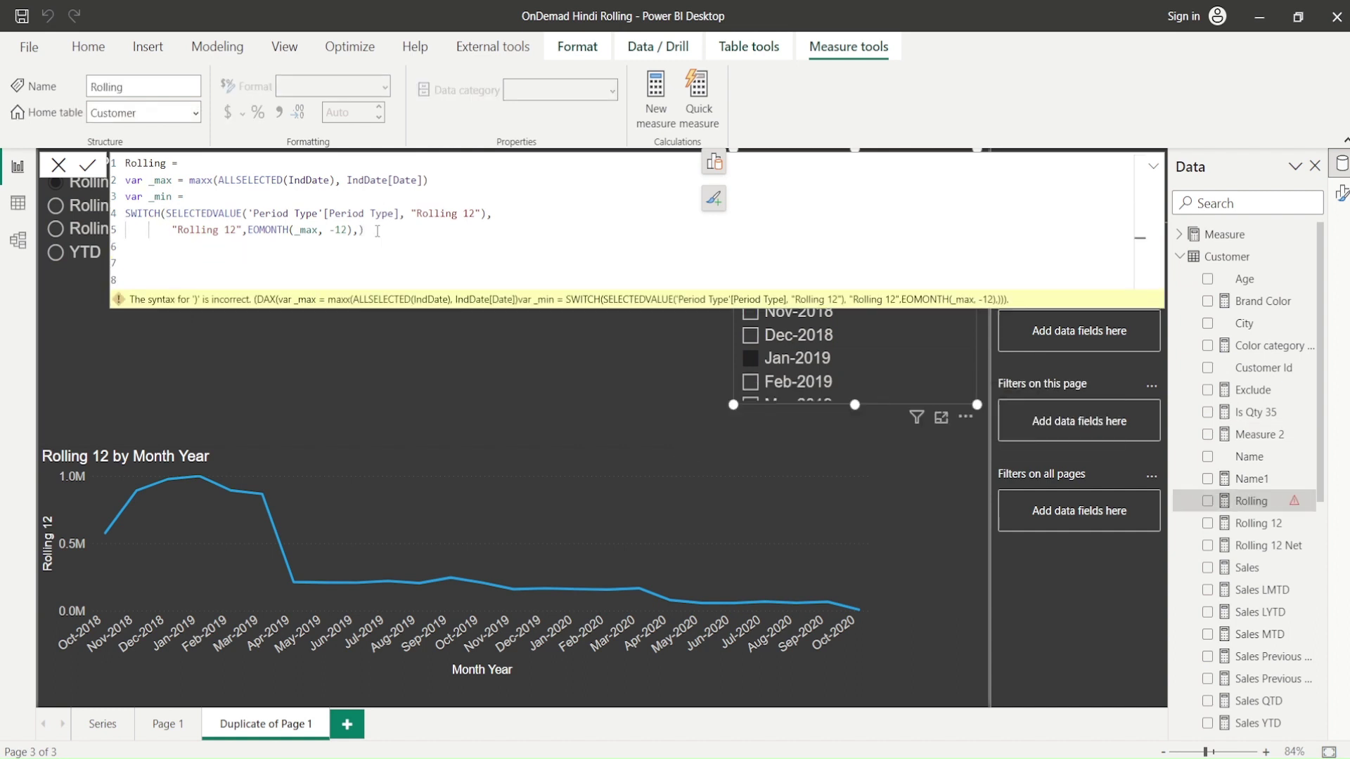
pyautogui.hotkey('ctrl', 'v')
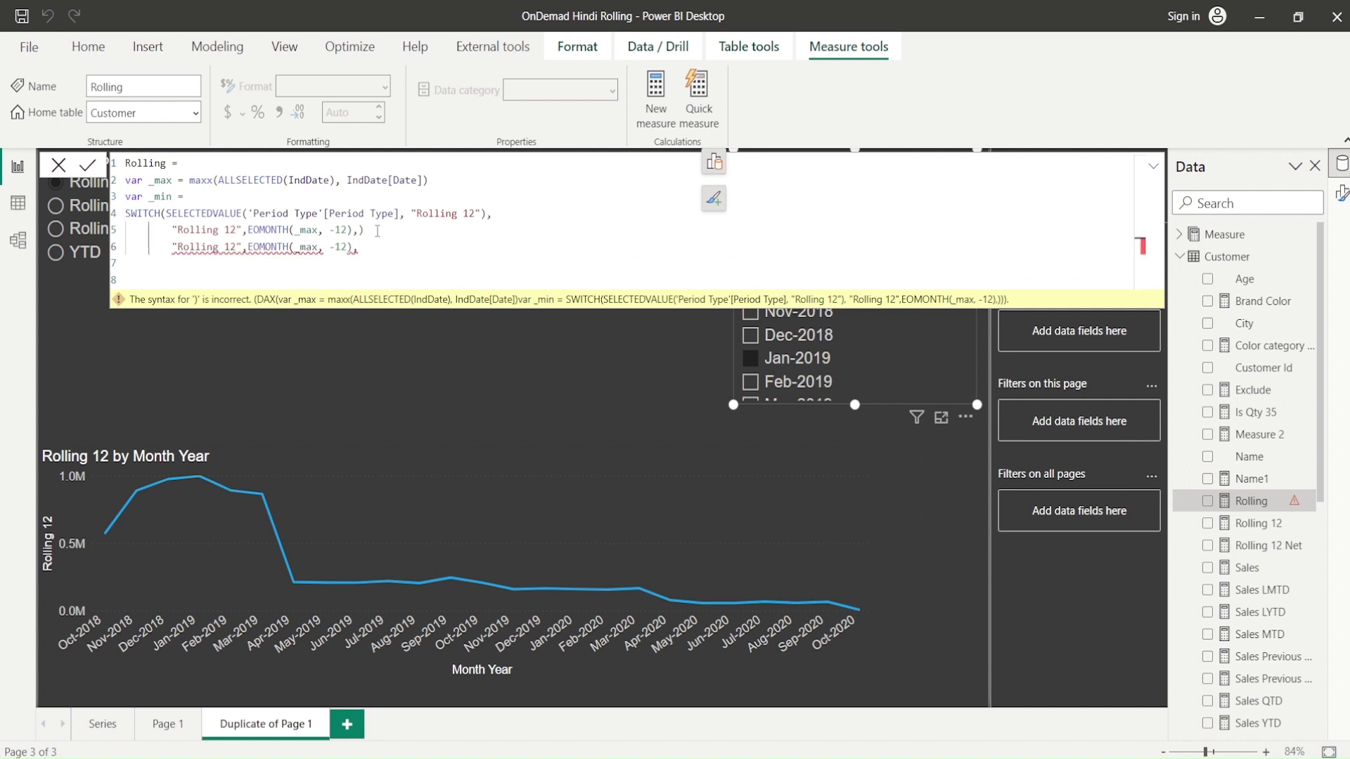
pyautogui.hotkey('shift', 'Return')
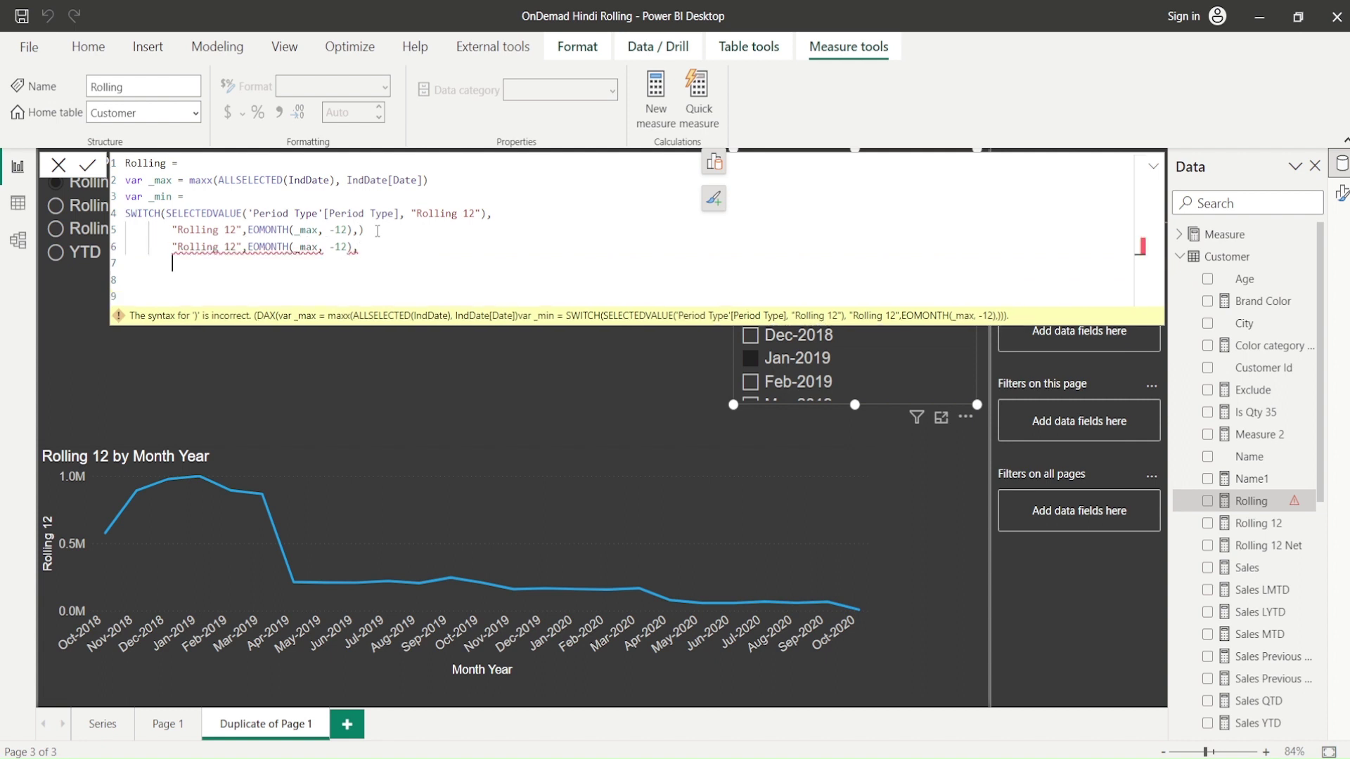
pyautogui.hotkey('ctrl', 'v')
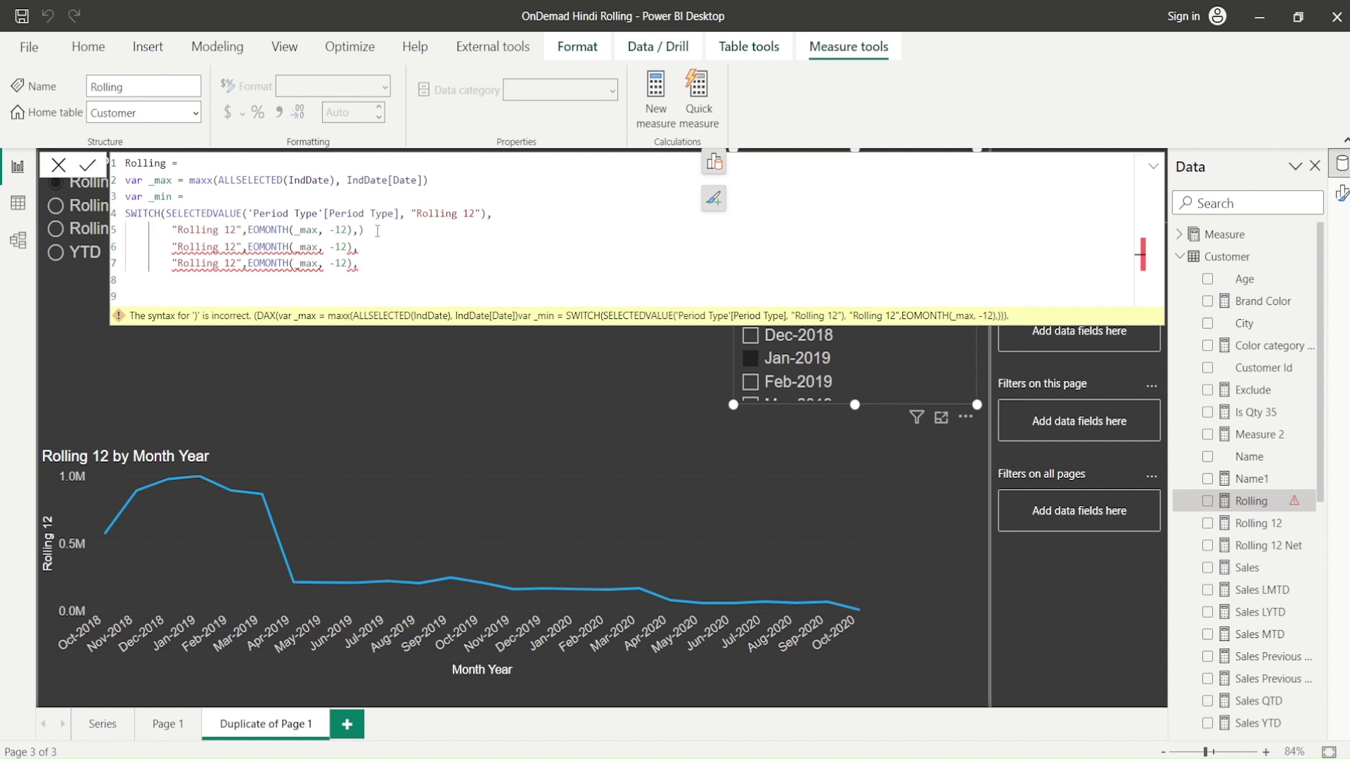
# Paste another copy of the "Rolling 12" case on line 8 and remove the extra closing parenthesis from line 5
pyautogui.hotkey('shift', 'Return')
pyautogui.hotkey('ctrl', 'v')
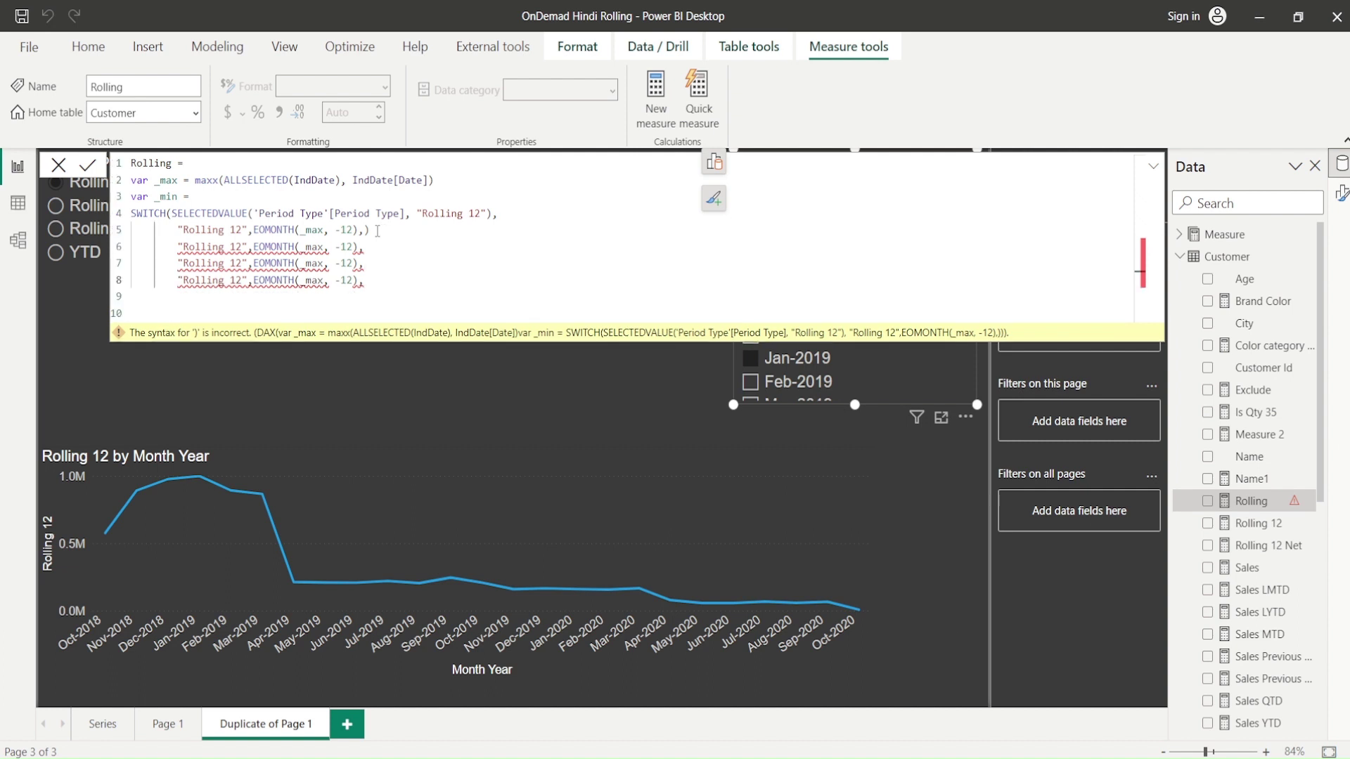
pyautogui.click(378, 231)
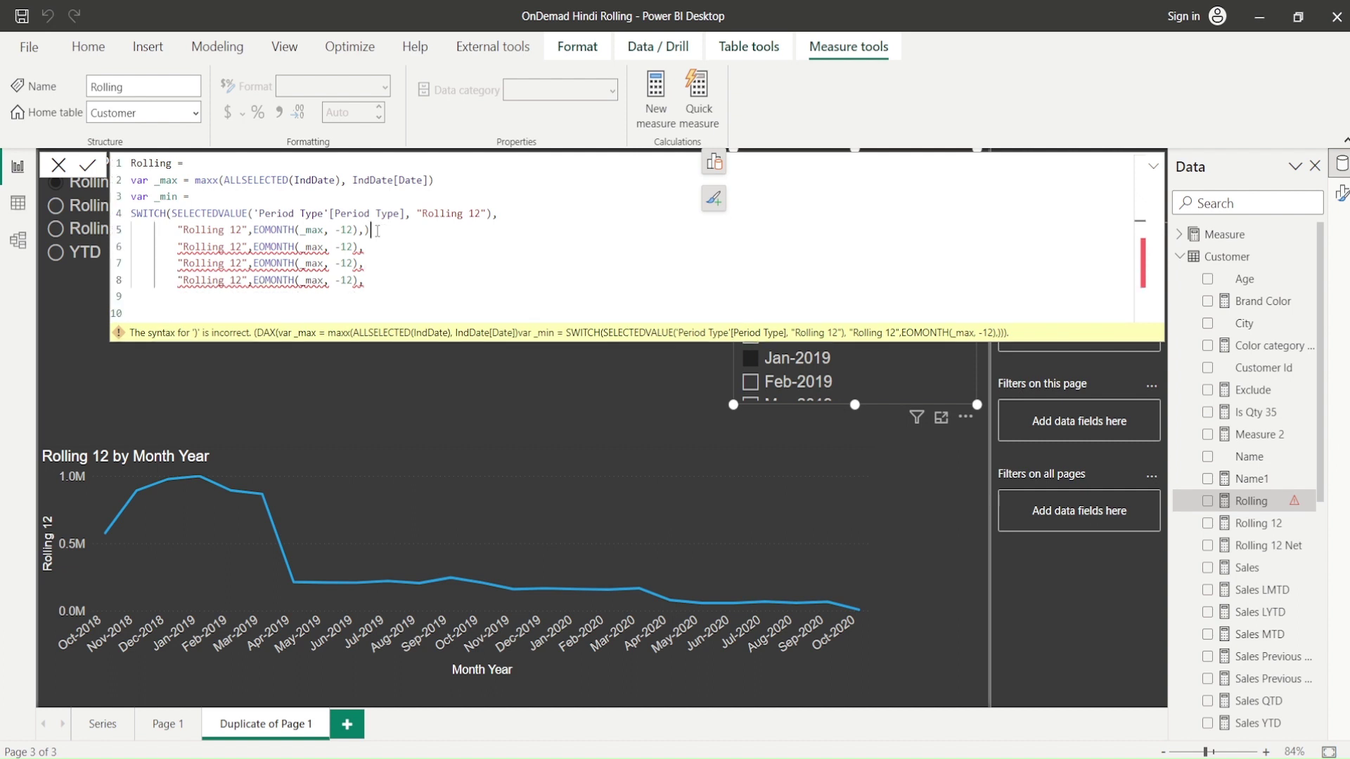
# Change the line 6 case to "Rolling 6" with offset -6 and the line 7 case to "Rolling 3" with offset -3
pyautogui.doubleClick(238, 248)
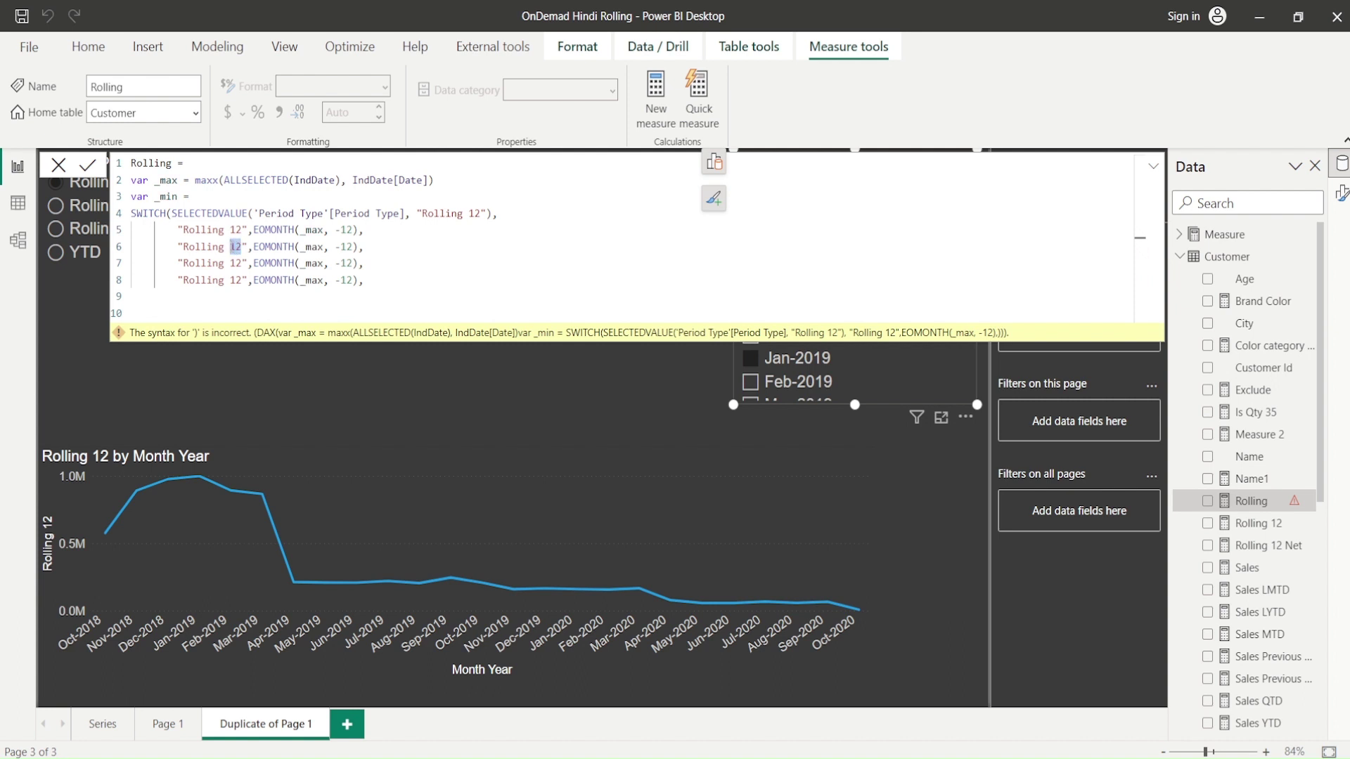
pyautogui.write('6')
pyautogui.doubleClick(342, 247)
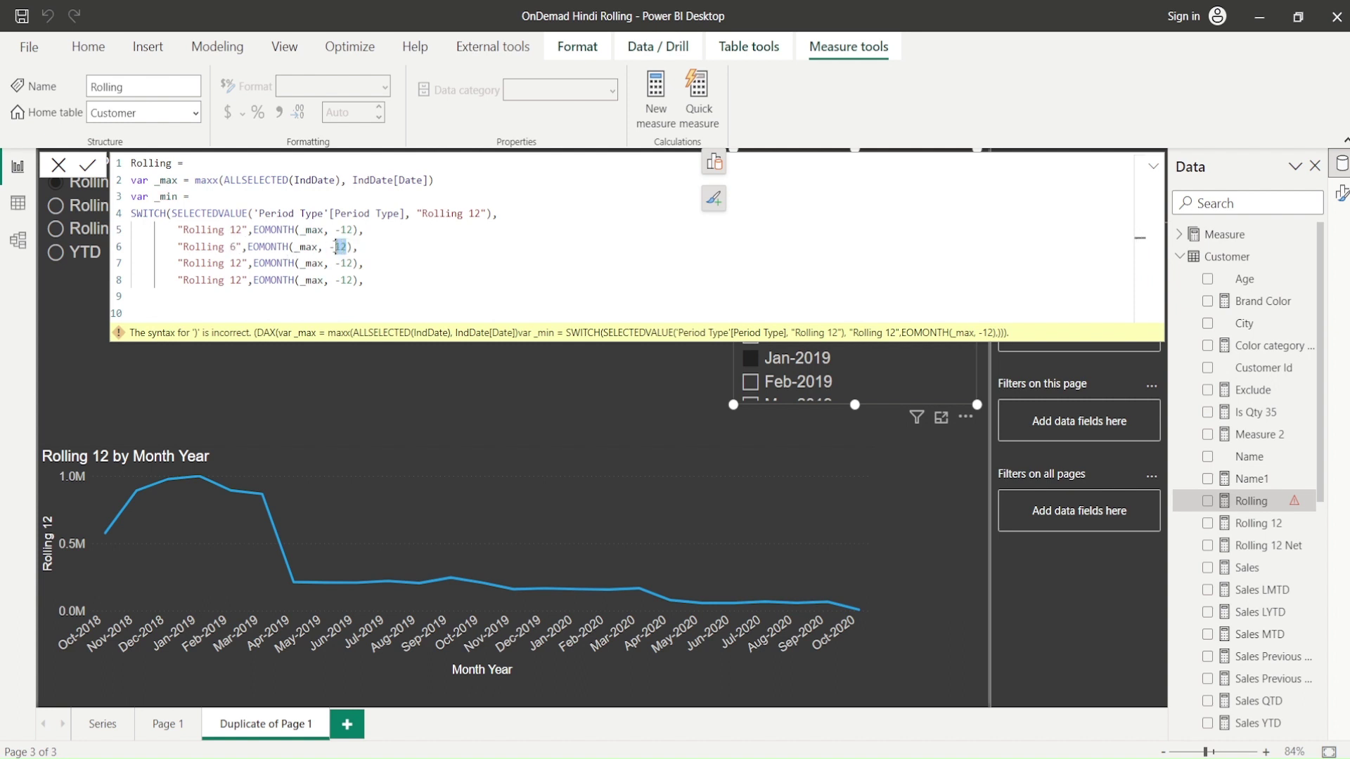
pyautogui.write('6')
pyautogui.doubleClick(236, 264)
pyautogui.write('3')
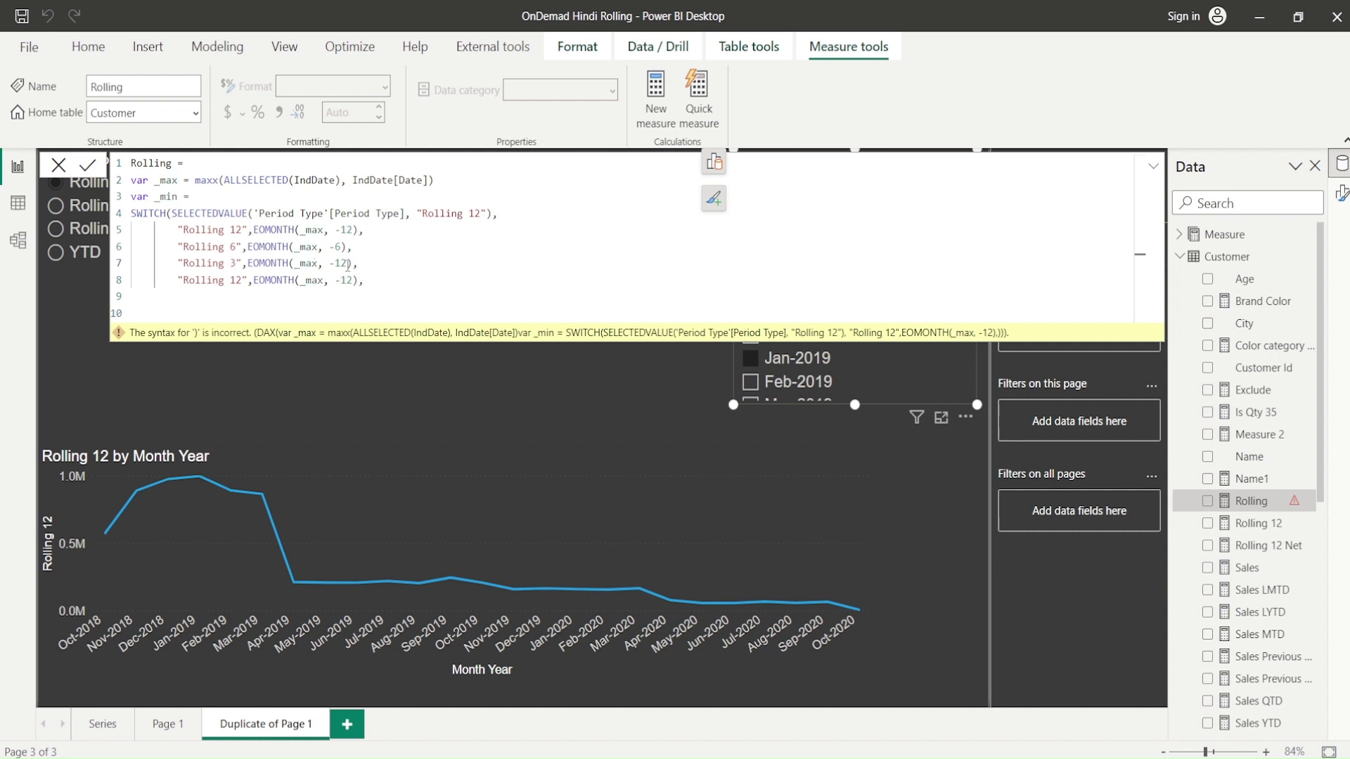
pyautogui.doubleClick(344, 263)
pyautogui.write('3')
# Change the line 8 case's result to EOMONTH(_max, -MONTH(_max))+1 and close the SWITCH in place of its trailing comma
pyautogui.doubleClick(345, 280)
pyautogui.write('monyh')
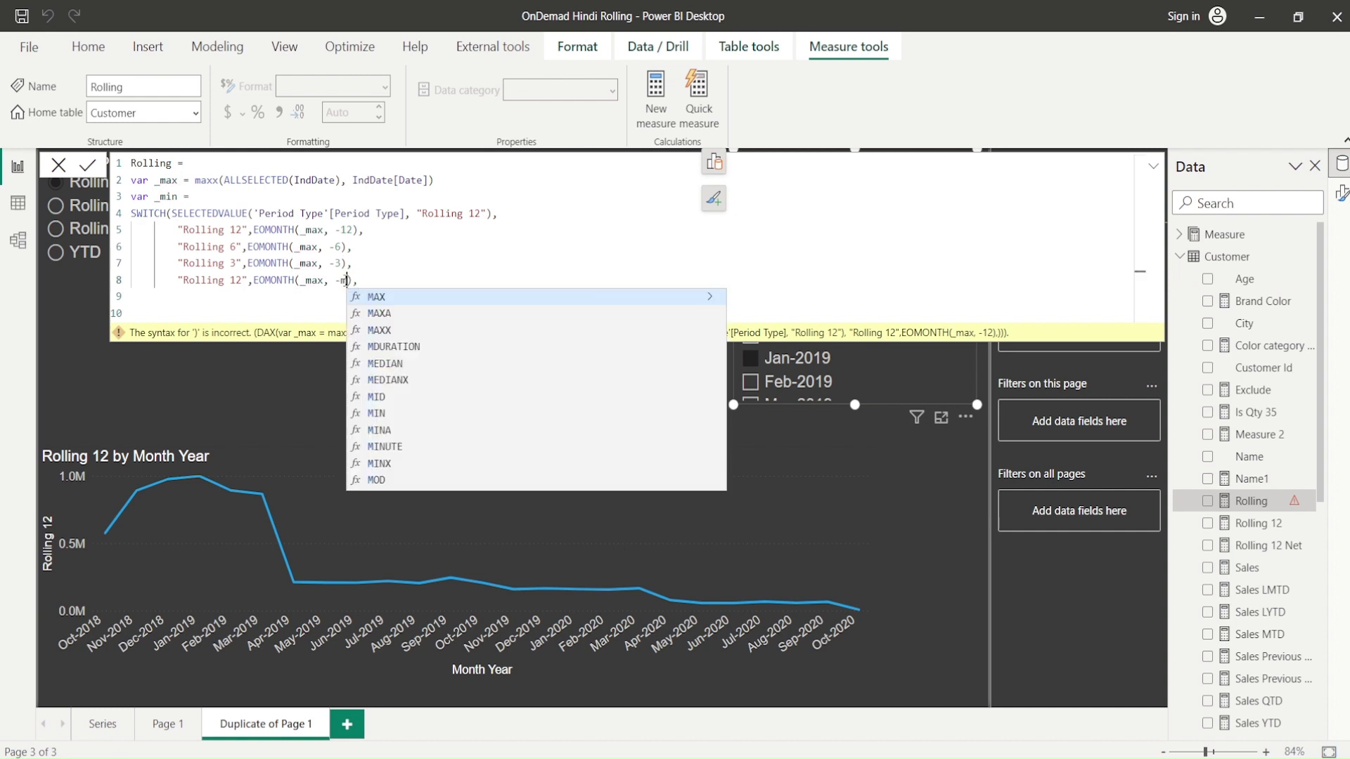
pyautogui.press('BackSpace')
pyautogui.press('BackSpace')
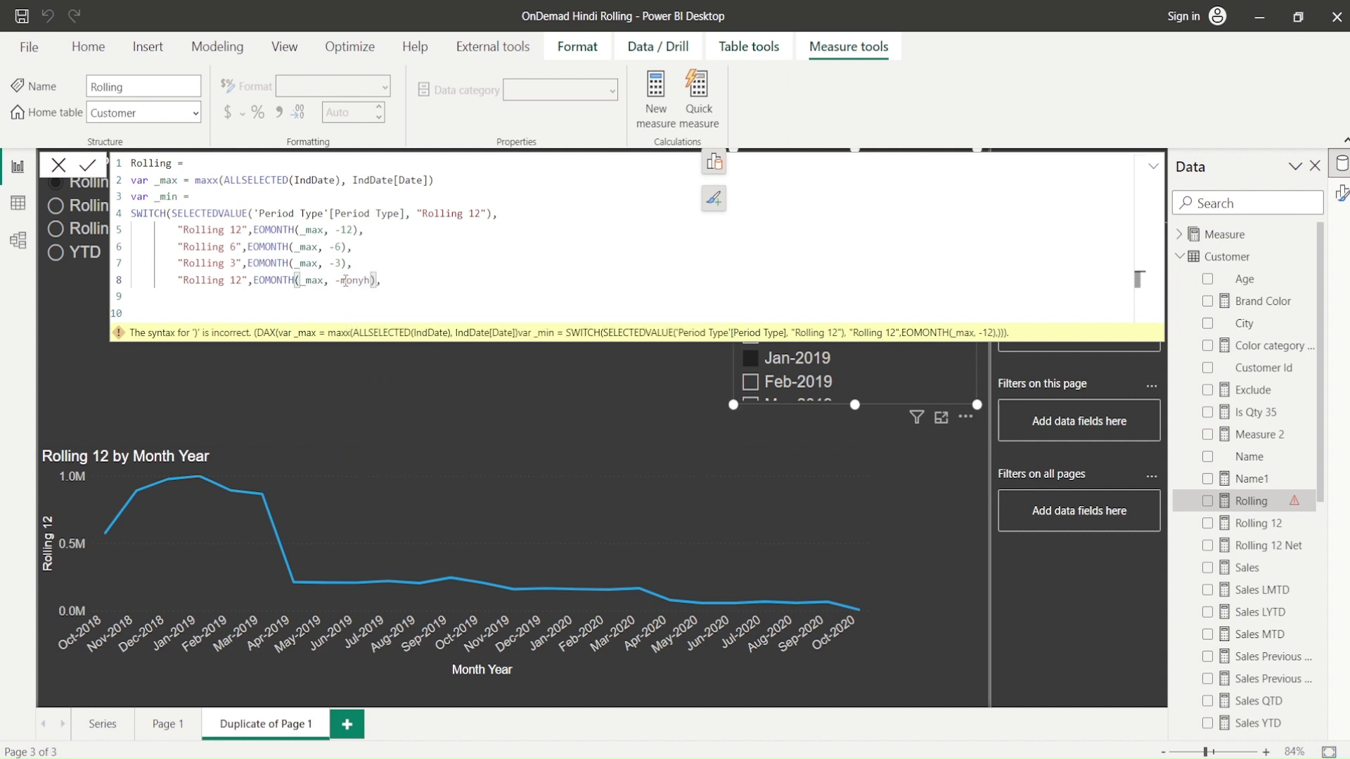
pyautogui.write('t')
pyautogui.press('Tab')
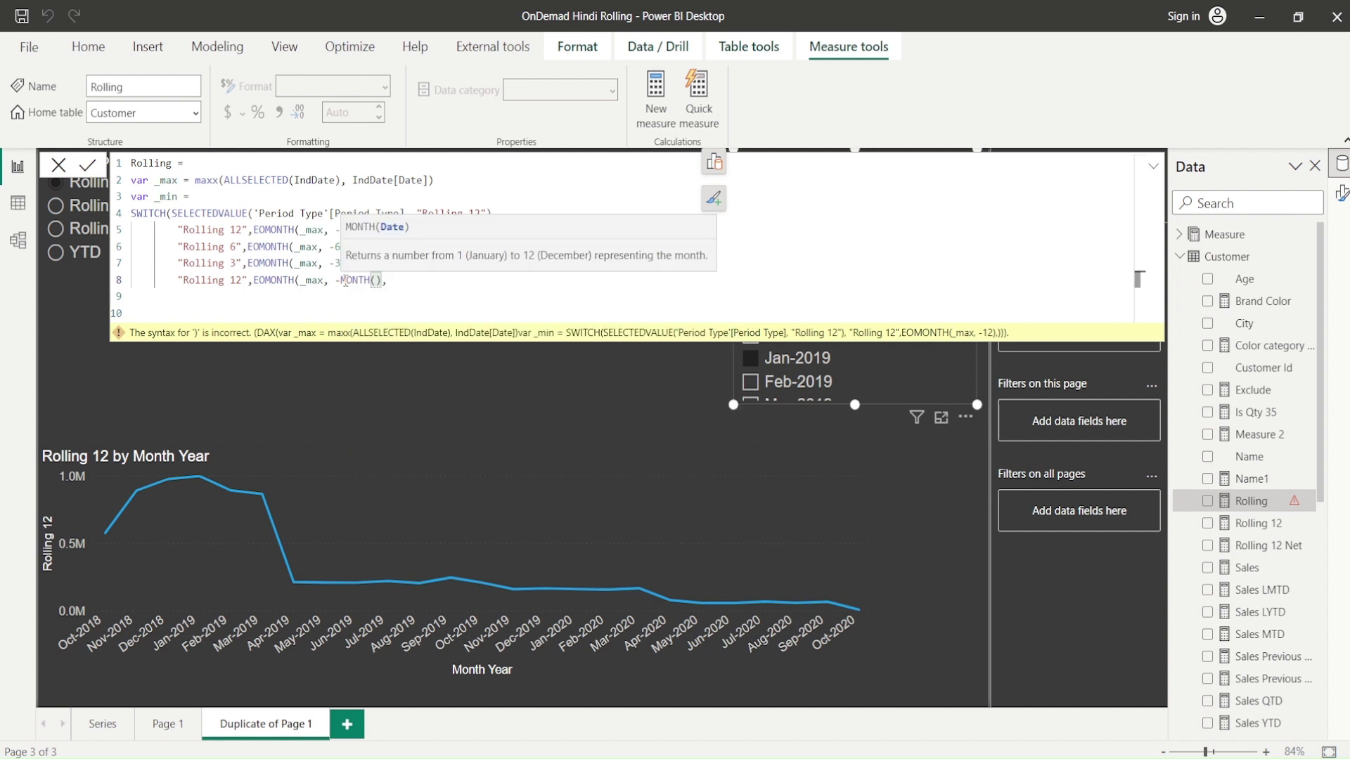
pyautogui.write('_max))')
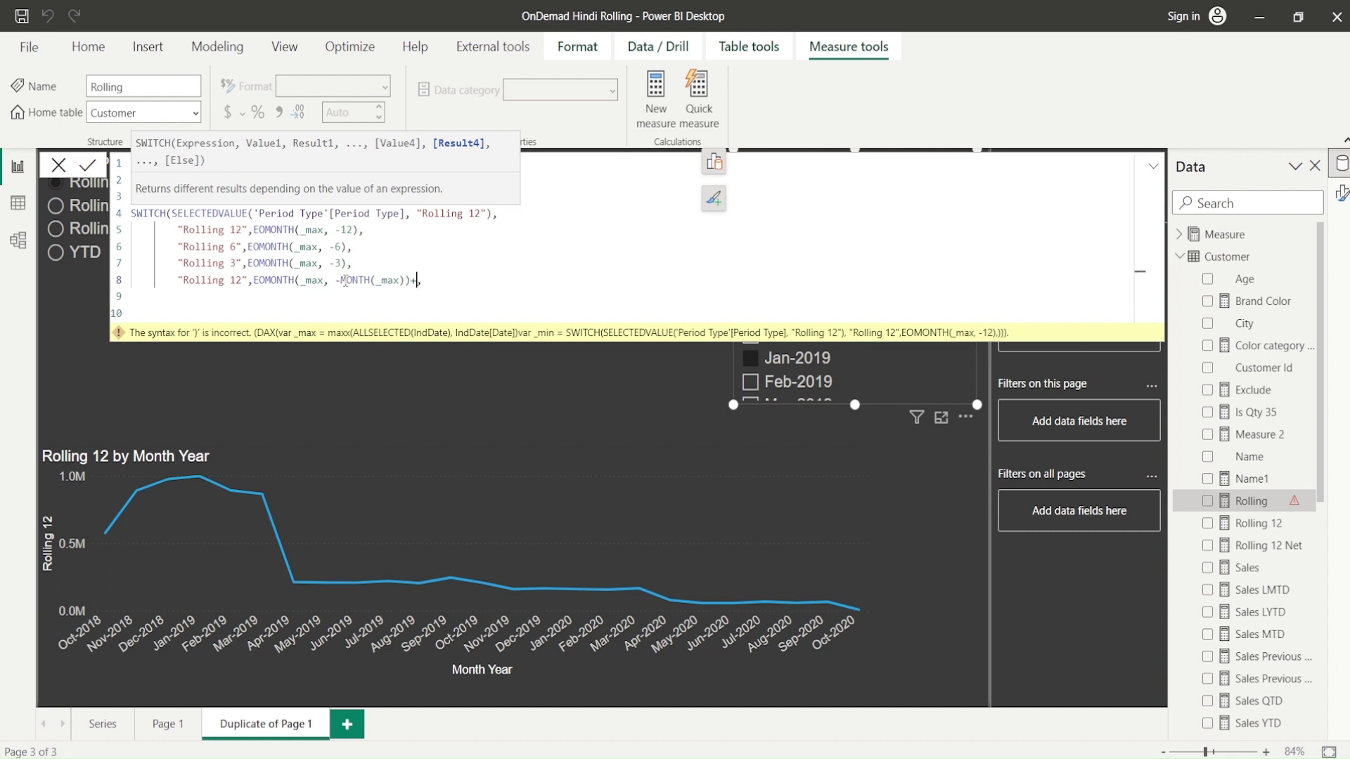
pyautogui.write('+1)')
# Remove the blank lines beneath the last SWITCH case in the Rolling measure
pyautogui.press('Down')
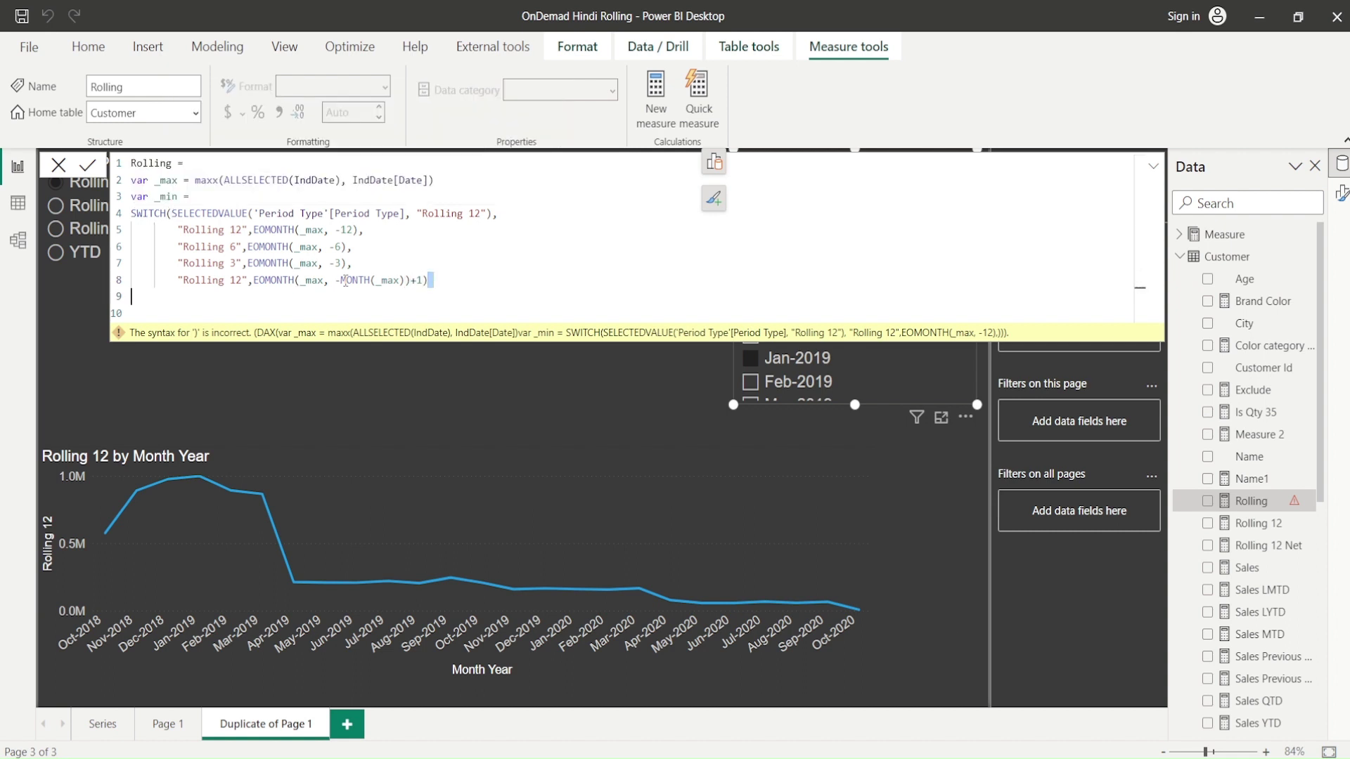
pyautogui.press('Delete')
pyautogui.write('rety')
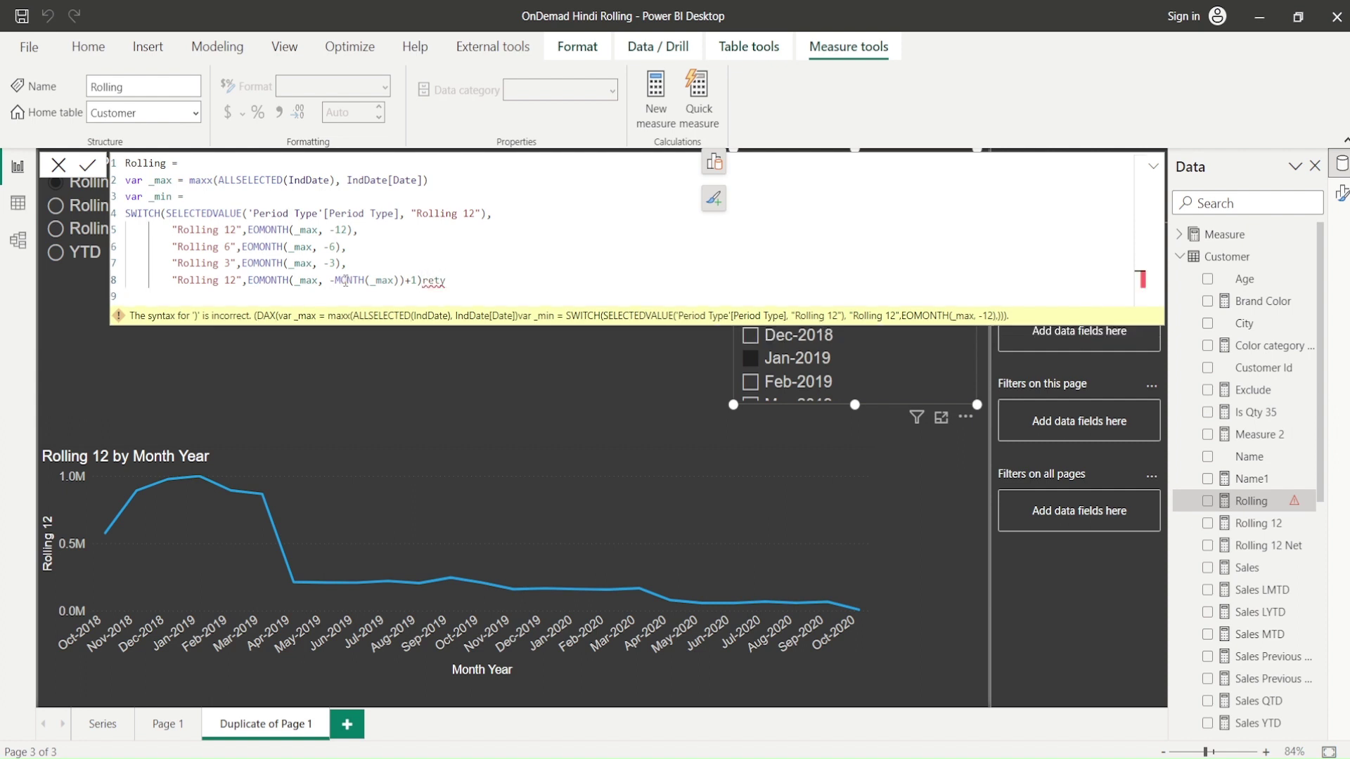
pyautogui.press('BackSpace')
pyautogui.press('BackSpace')
pyautogui.press('BackSpace')
pyautogui.press('BackSpace')
pyautogui.press('Down')
pyautogui.press('Delete')
pyautogui.write('return')
pyautogui.press('BackSpace')
pyautogui.press('BackSpace')
pyautogui.press('BackSpace')
pyautogui.press('BackSpace')
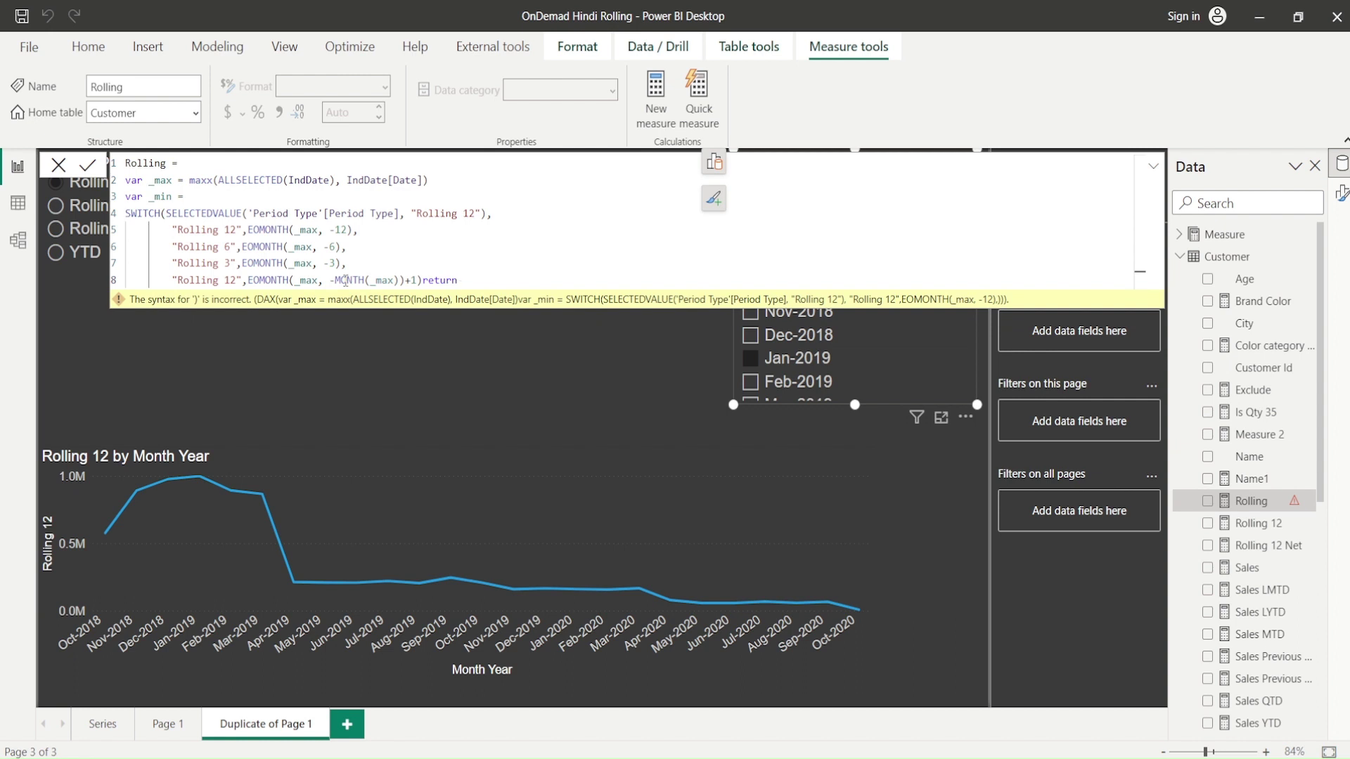
pyautogui.press('BackSpace')
pyautogui.press('BackSpace')
# Add a return statement on line 9 and start a new line beneath it
pyautogui.press('Return')
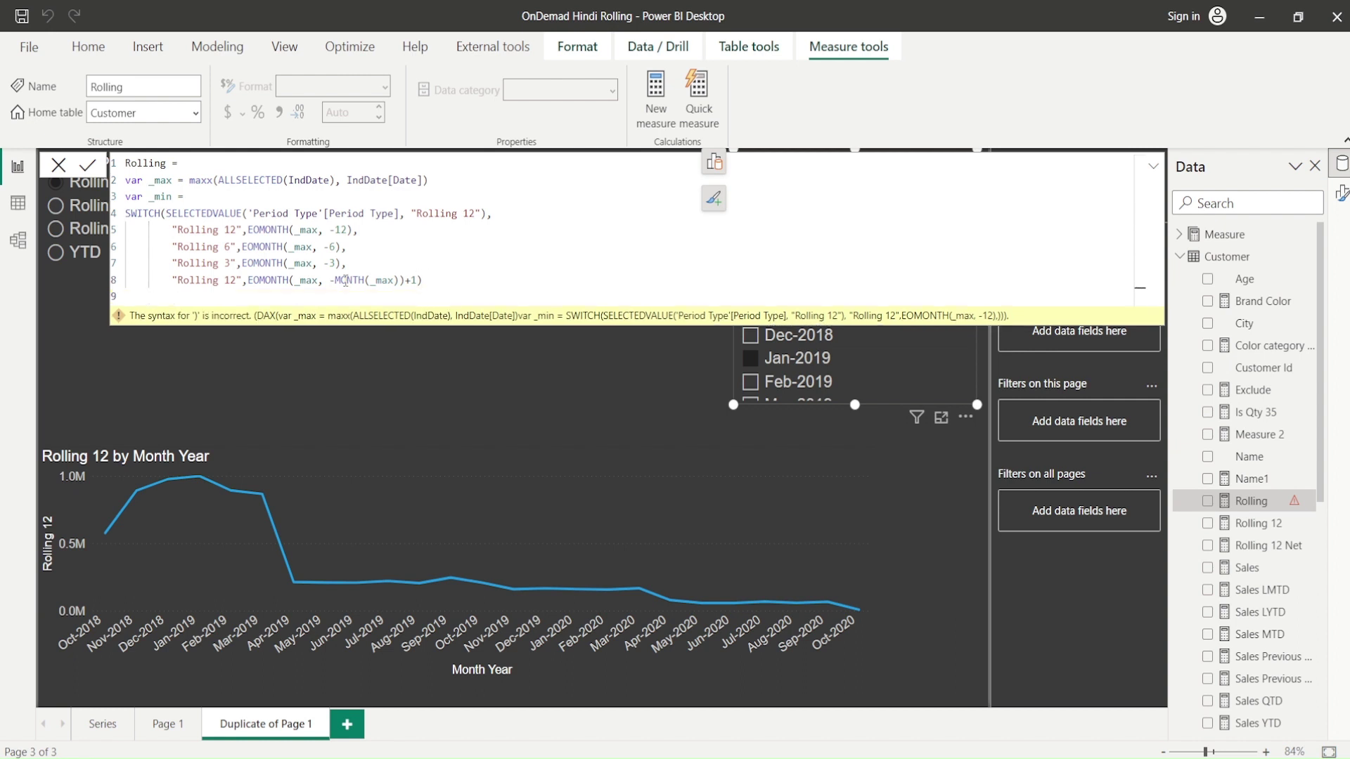
pyautogui.write('return')
pyautogui.press('Return')
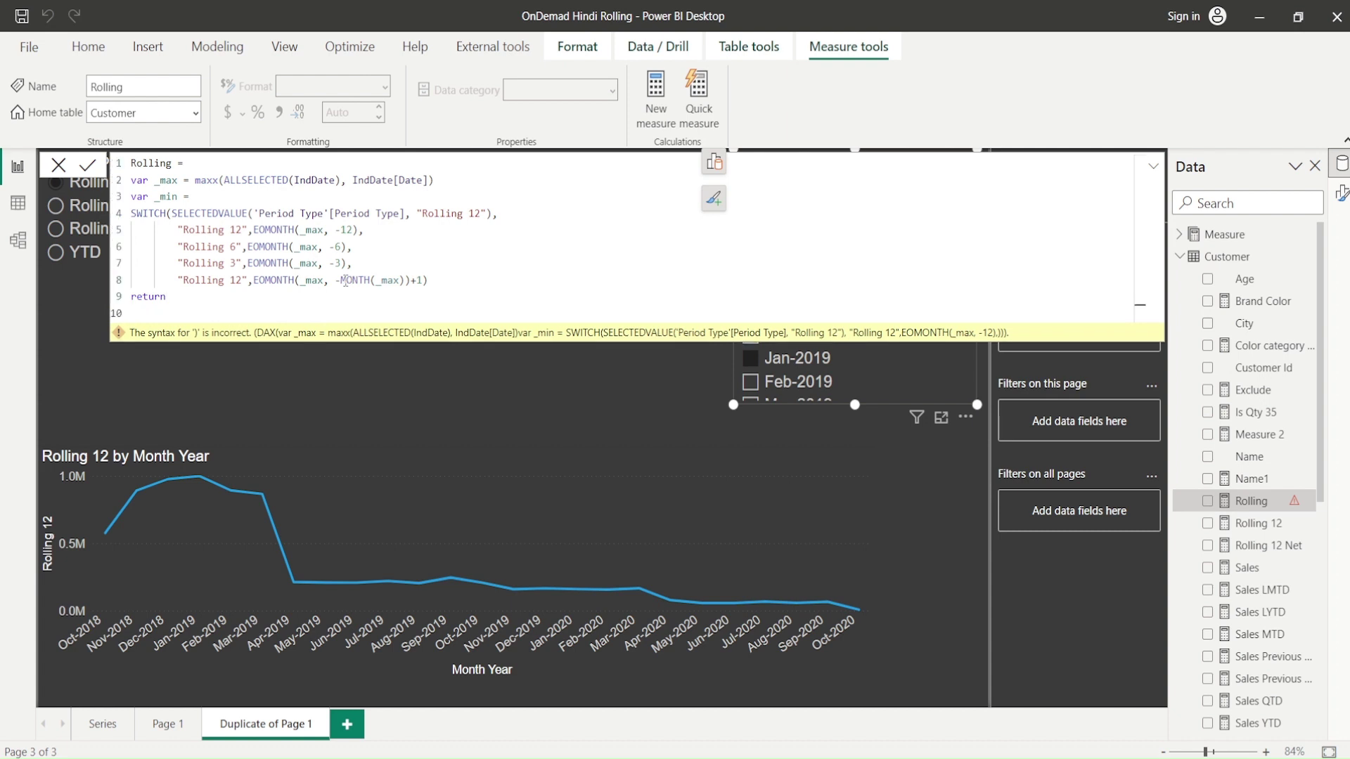
# Begin the returned expression on line 10 with CALCULATE, using the [Net] measure as its expression
pyautogui.write('cl')
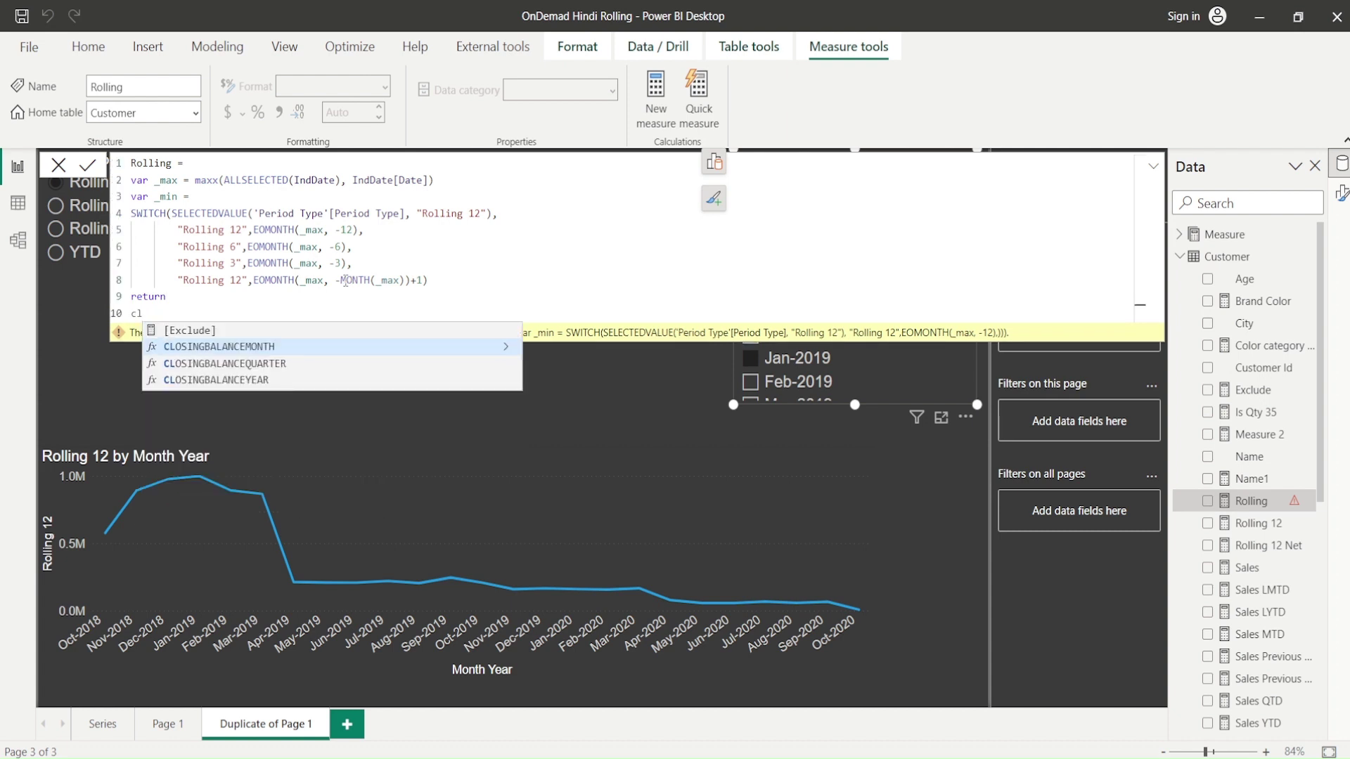
pyautogui.press('BackSpace')
pyautogui.write('a')
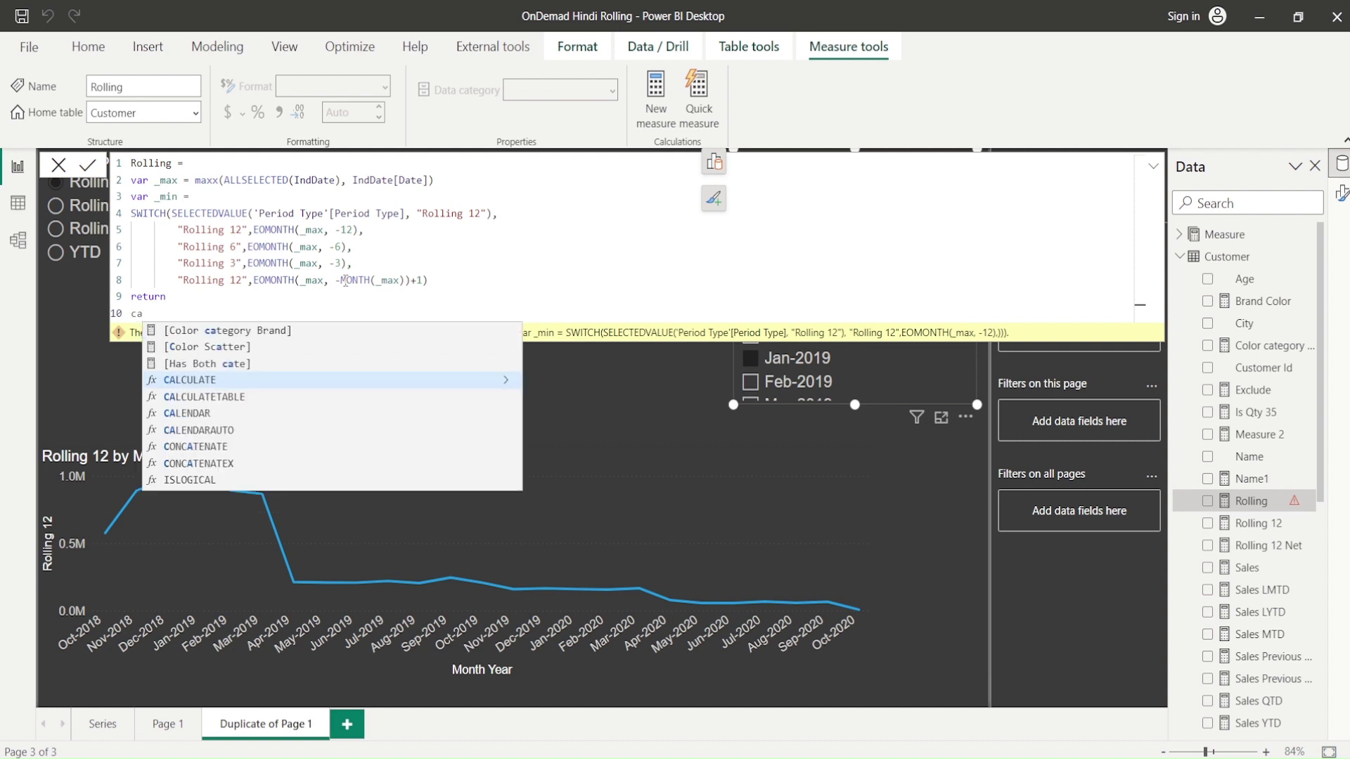
pyautogui.hotkey('shift', 'Return')
pyautogui.press('BackSpace')
pyautogui.press('Tab')
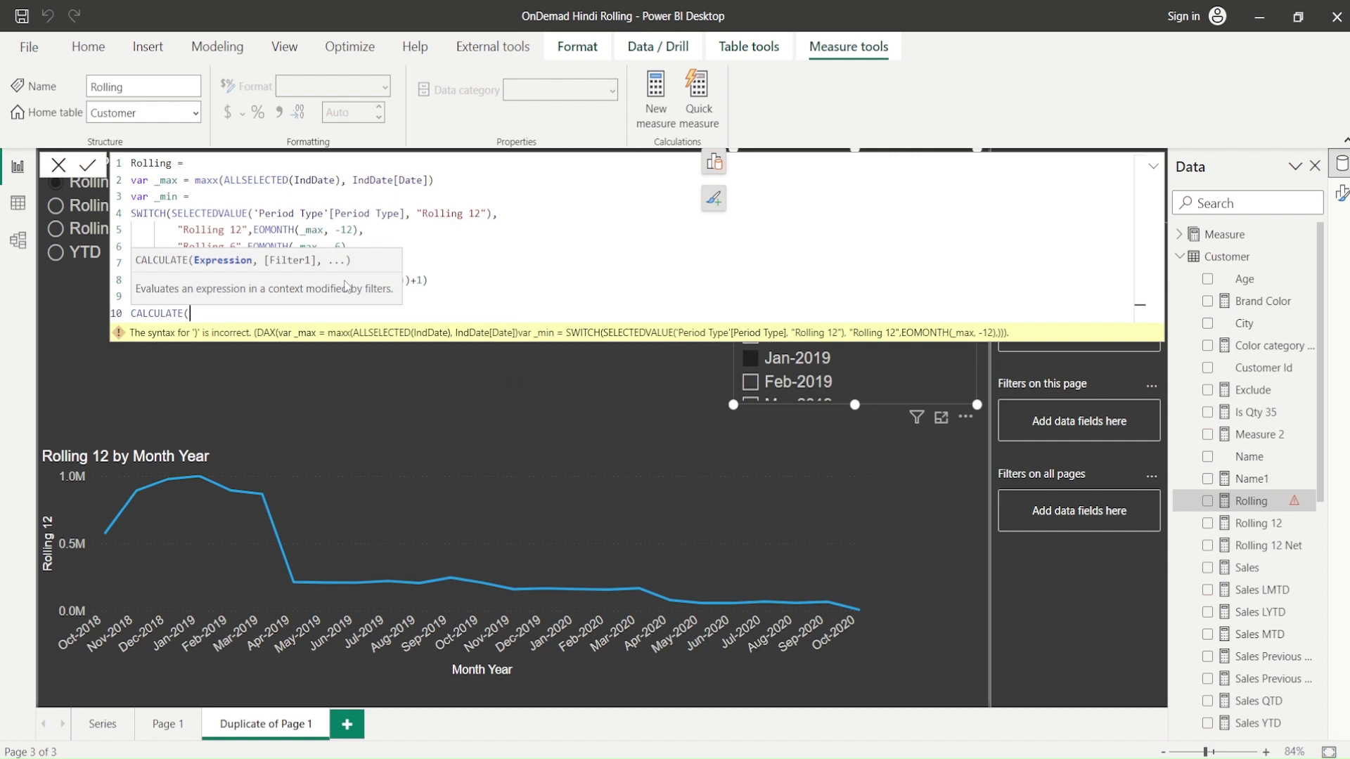
pyautogui.write('[n')
pyautogui.press('Down')
pyautogui.press('Down')
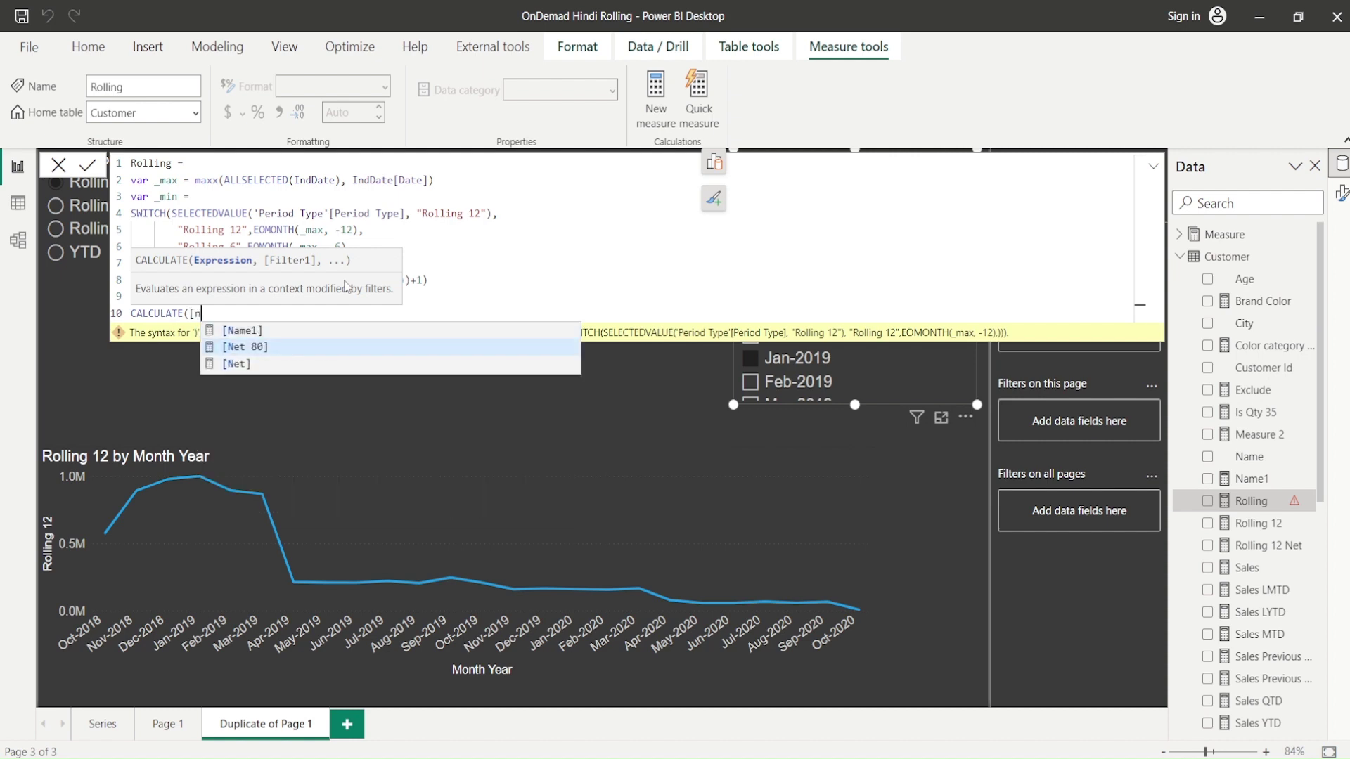
pyautogui.press('Tab')
pyautogui.write(', ')
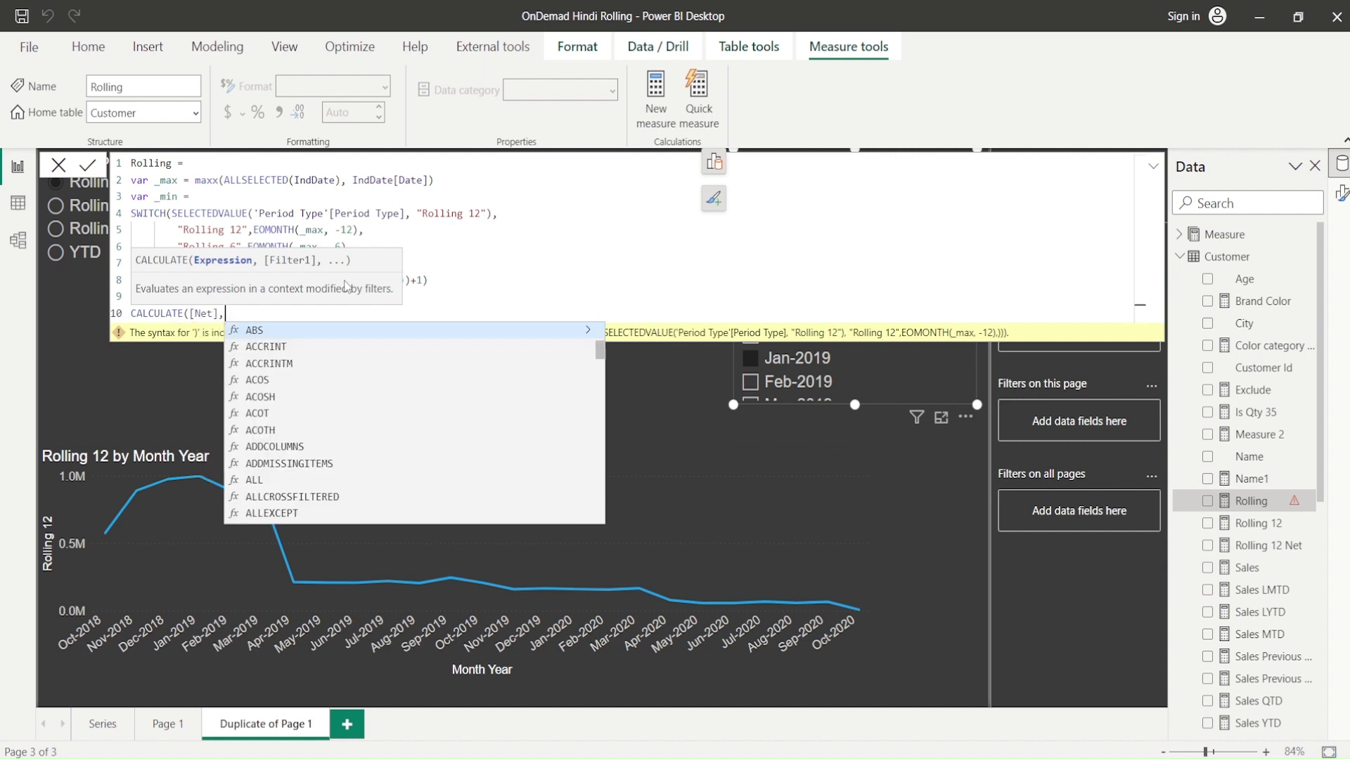
# Add a FILTER function over the 'Date' table as the filter argument of CALCULATE
pyautogui.write('fil')
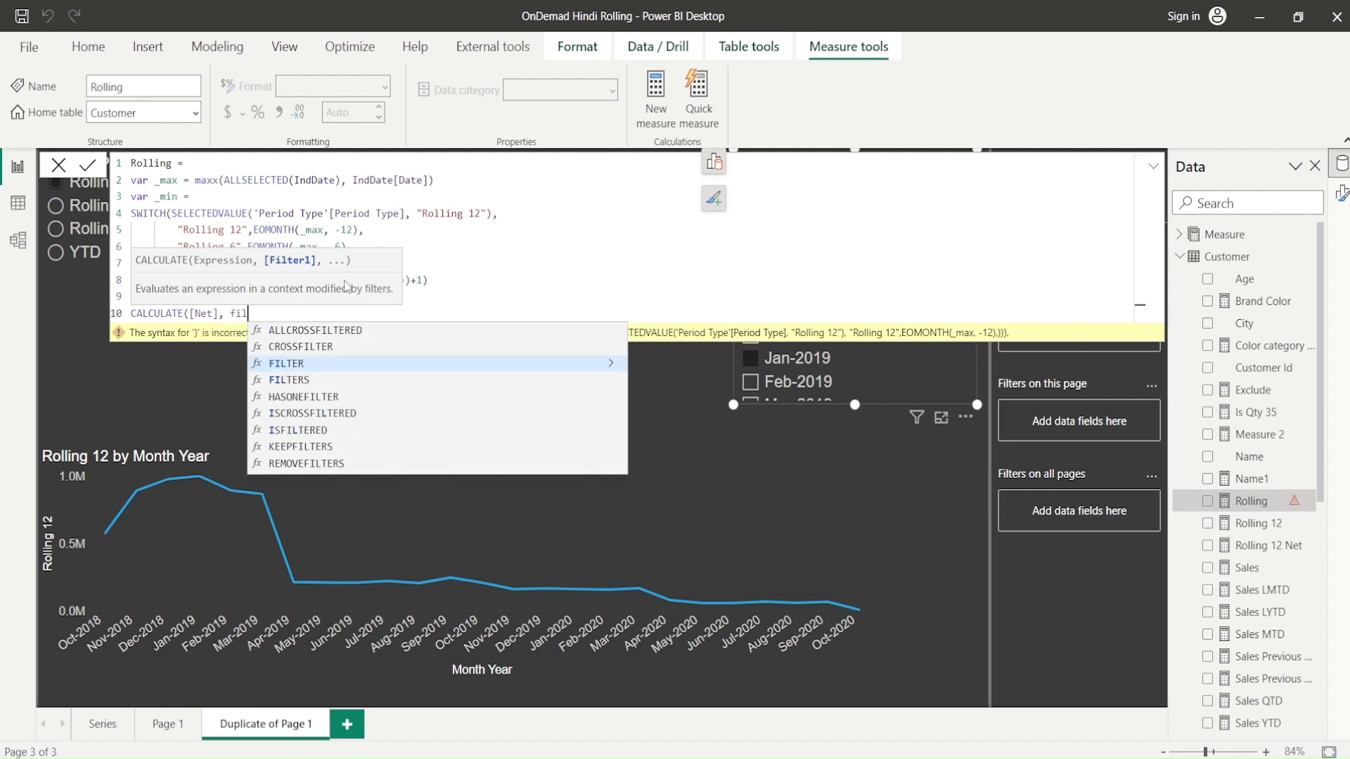
pyautogui.press('Tab')
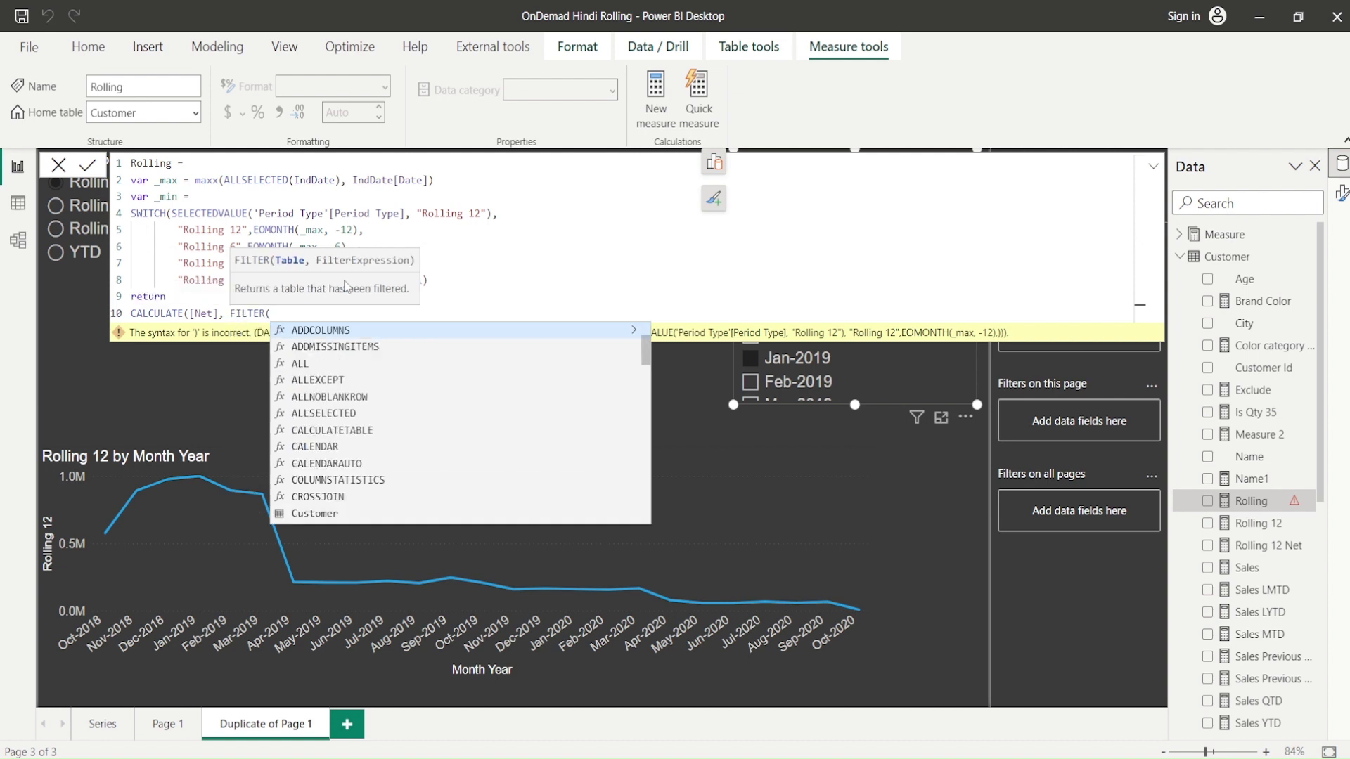
pyautogui.write('dat')
pyautogui.press('Up')
pyautogui.press('Tab')
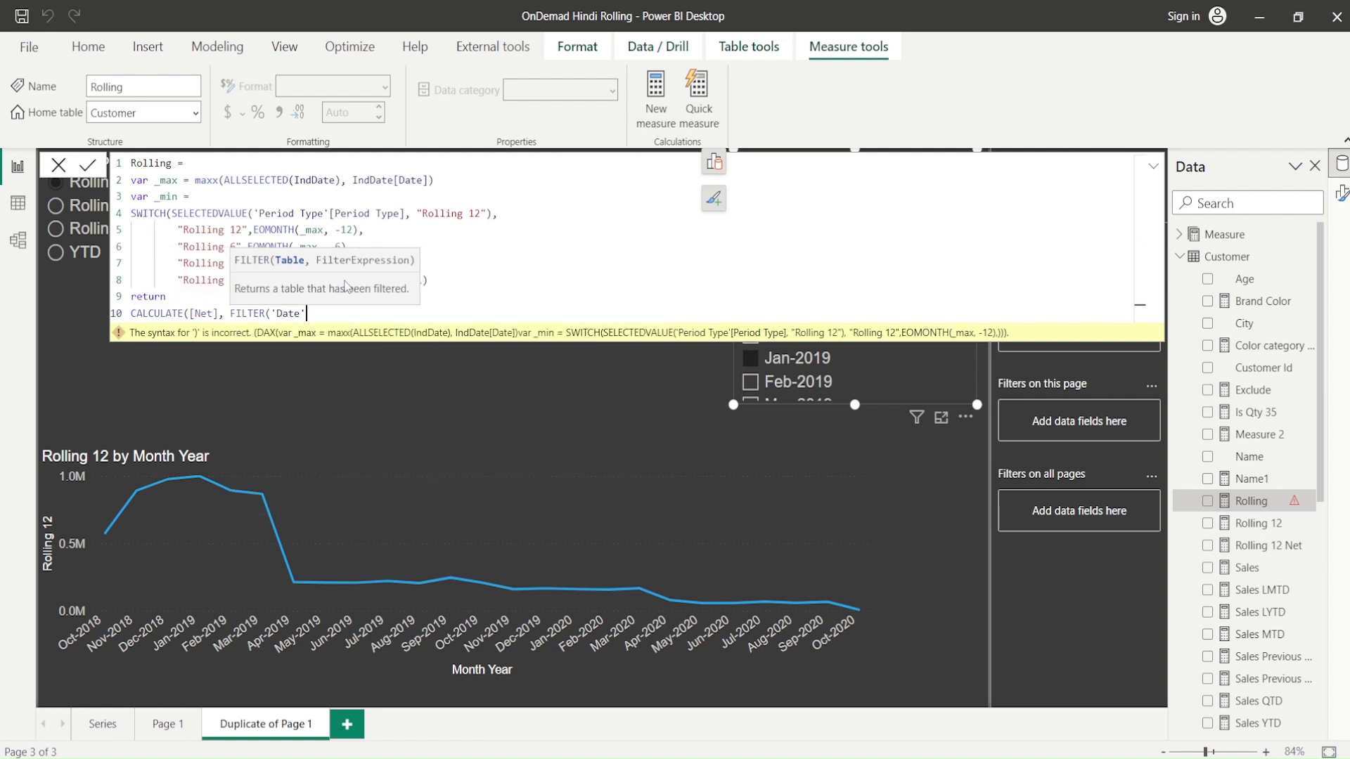
# Enter 'Date'[Date] >= _min as the first filter condition, followed by the && operator
pyautogui.write(', ')
pyautogui.write("'date")
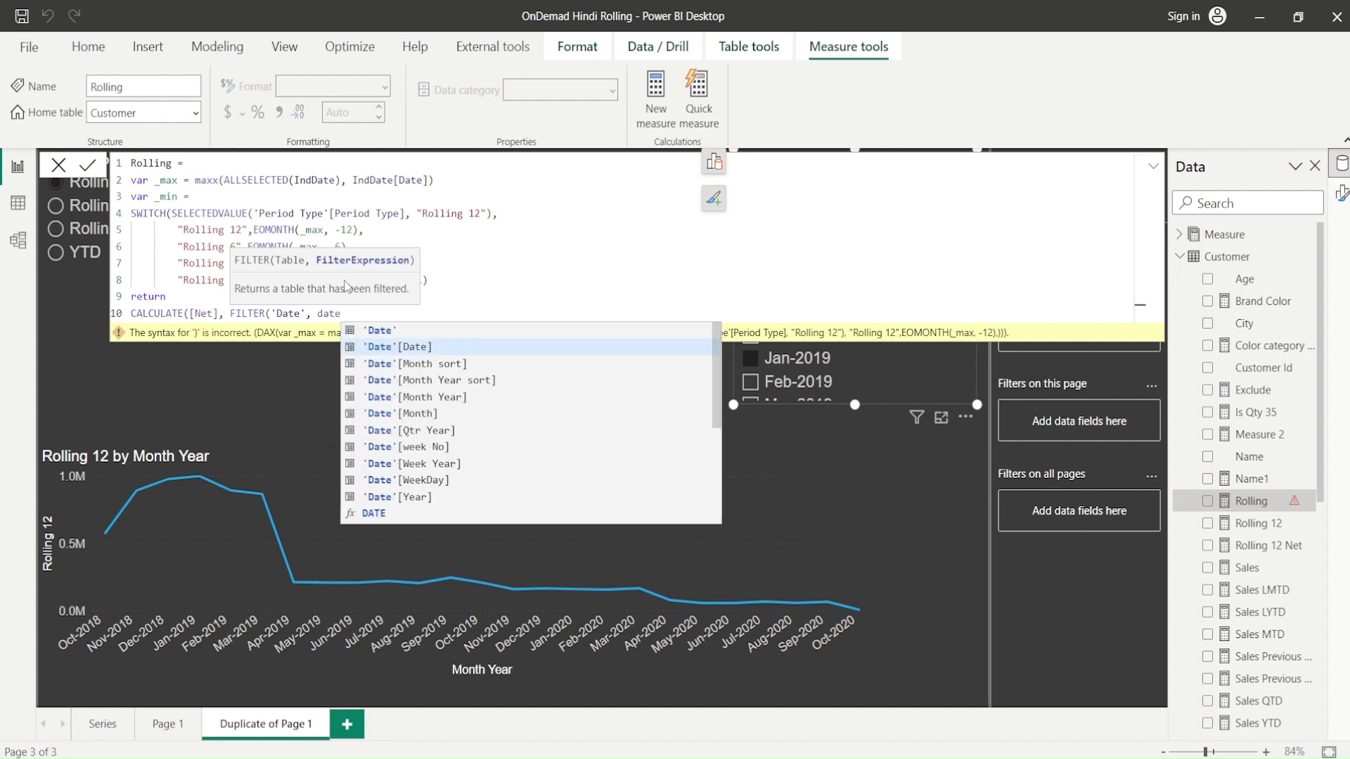
pyautogui.press('Tab')
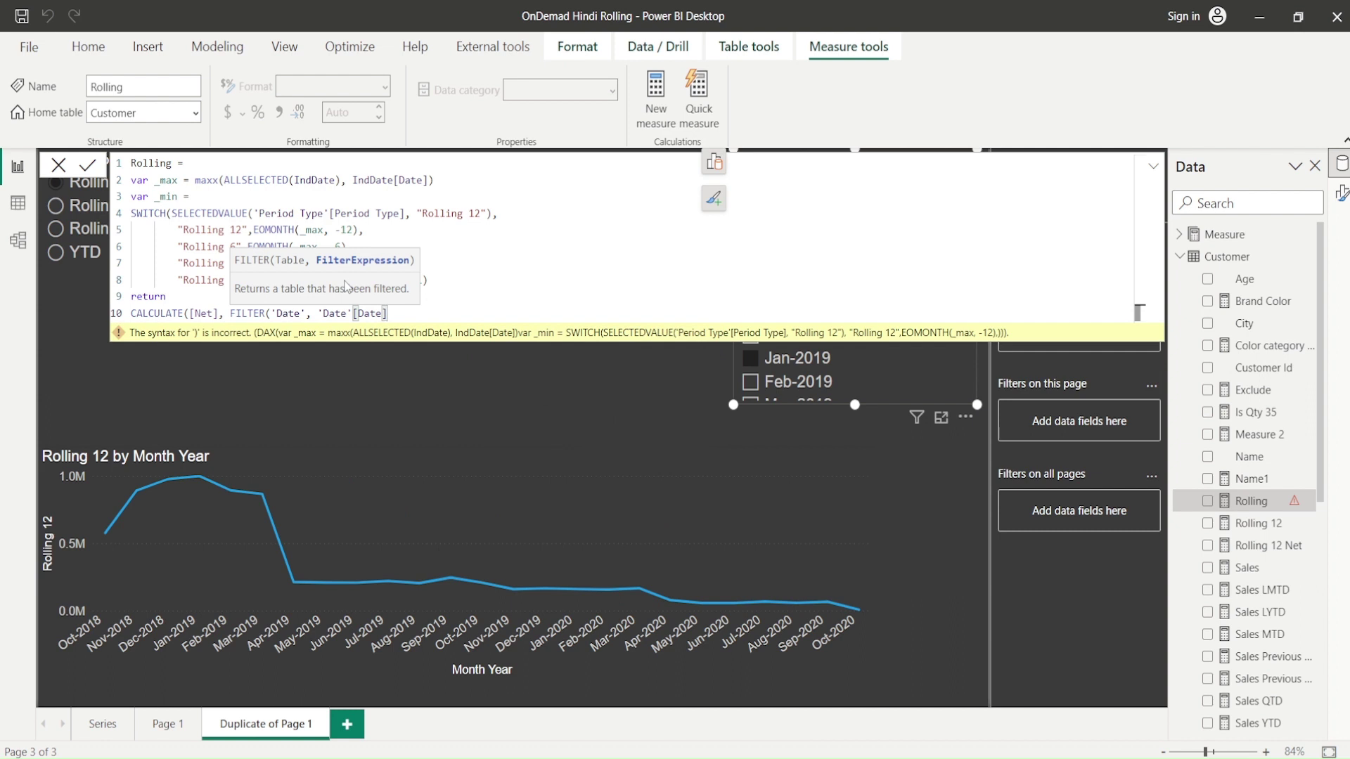
pyautogui.write('>= _m')
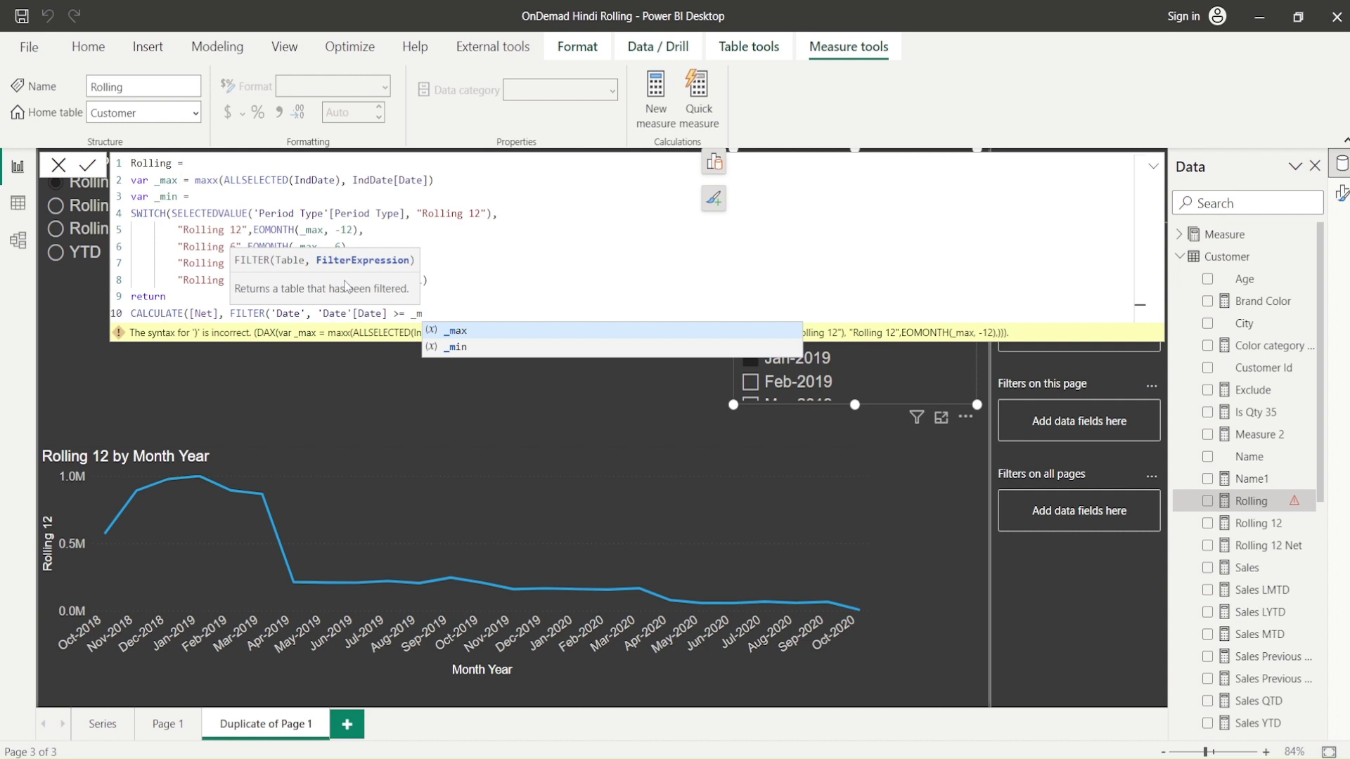
pyautogui.press('Down')
pyautogui.press('Tab')
pyautogui.write('&& ')
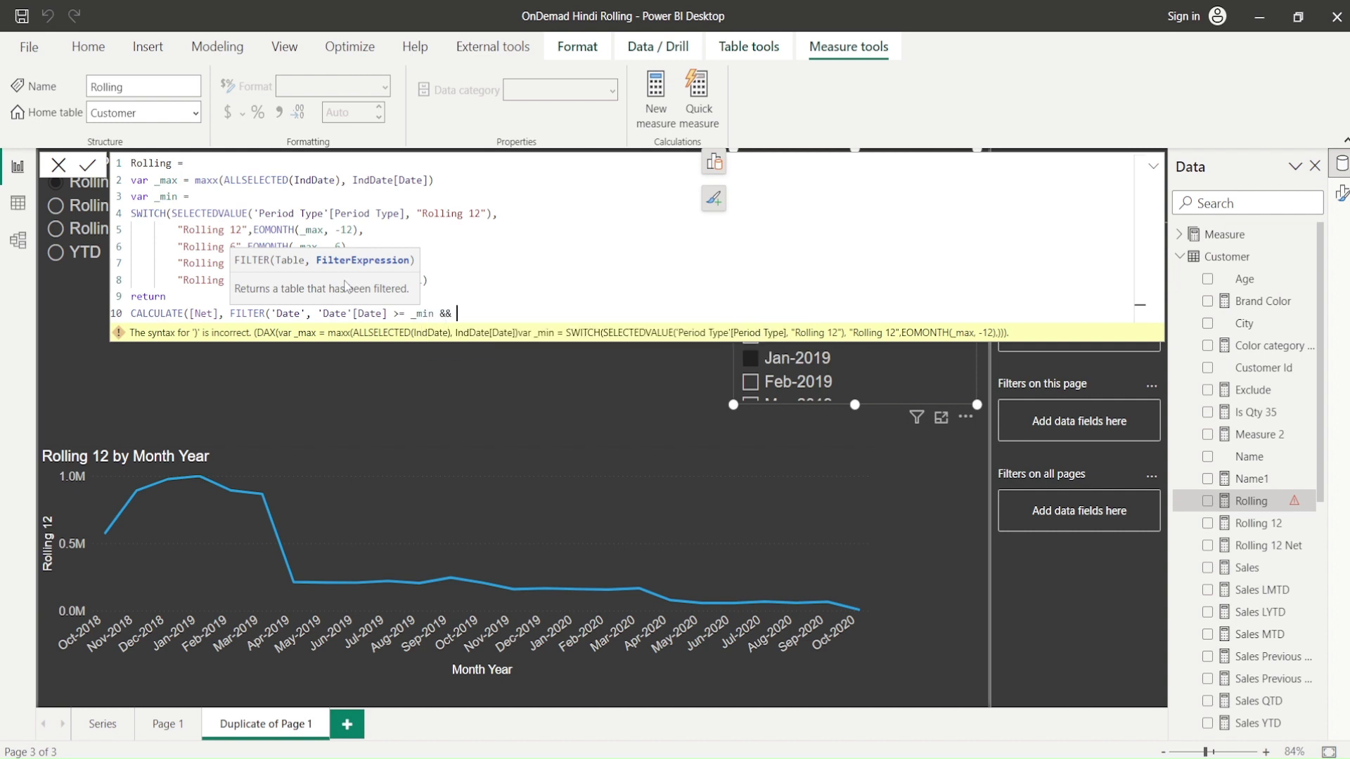
# Add 'Date'[Date] <= _max as the second condition, close both functions and commit the Rolling measure
pyautogui.write("'Da")
pyautogui.press('Down')
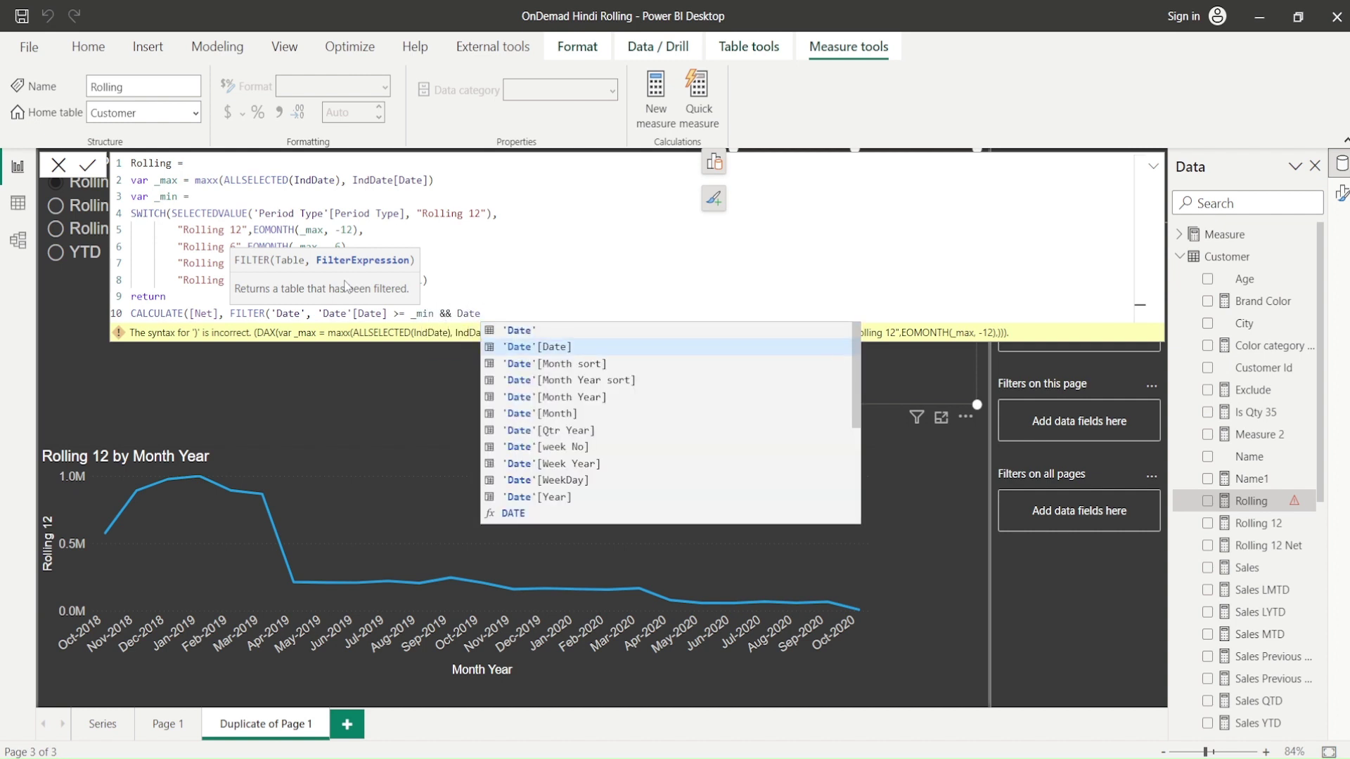
pyautogui.press('Tab')
pyautogui.write('<=')
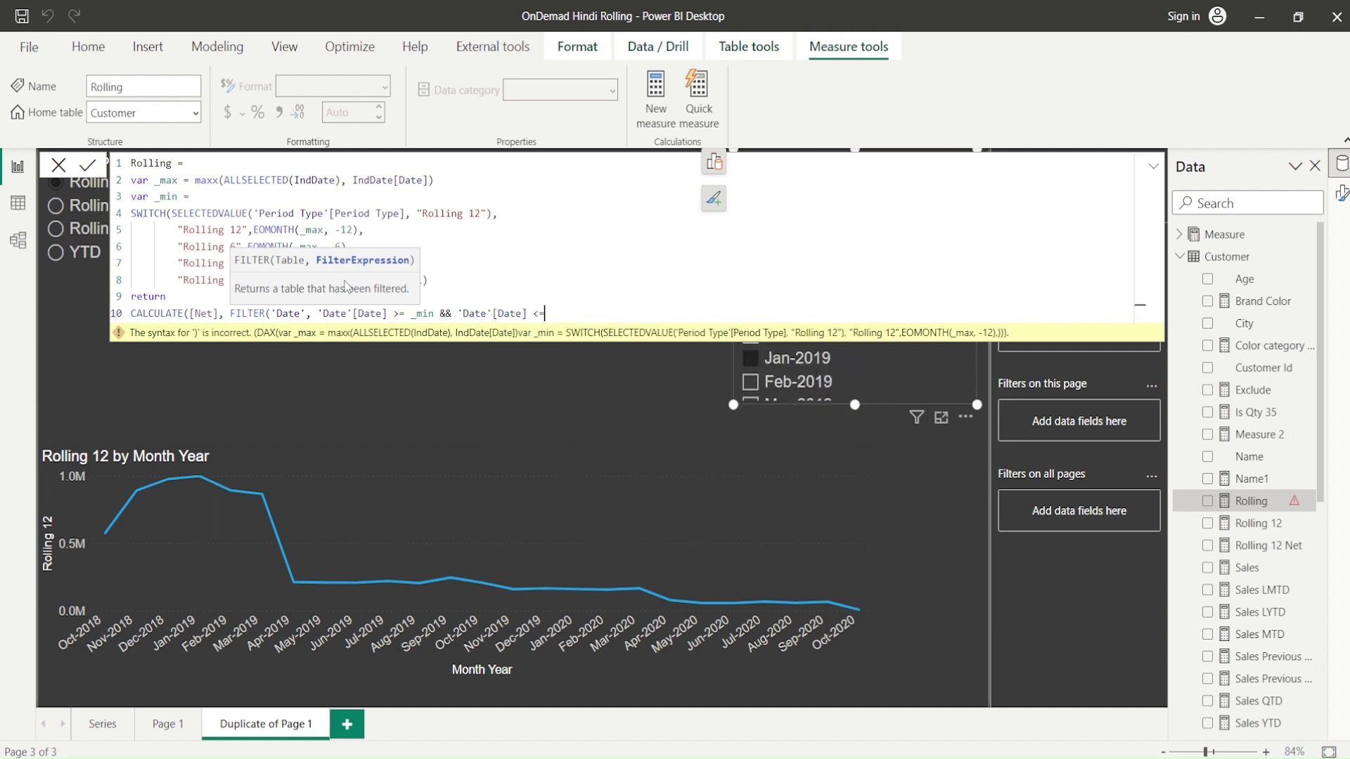
pyautogui.write('_Ma')
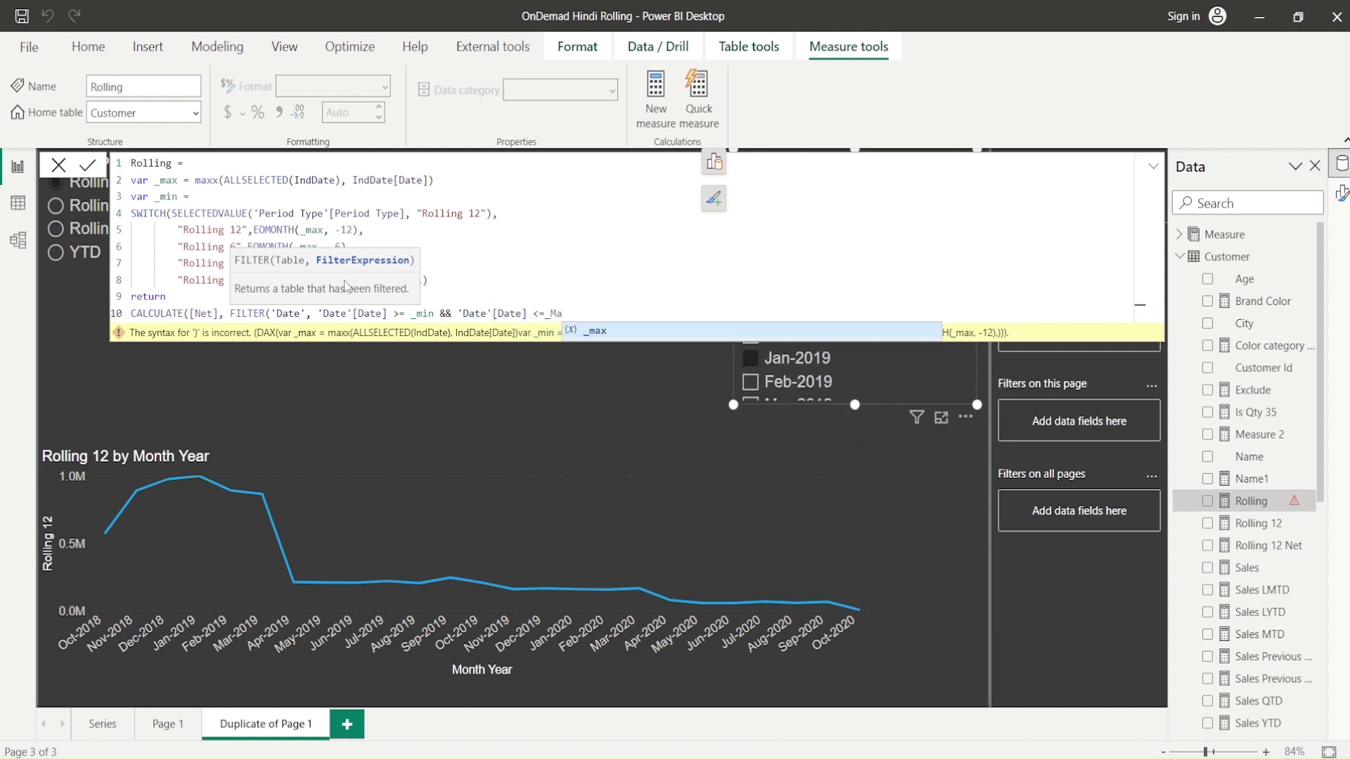
pyautogui.press('Tab')
pyautogui.write('))')
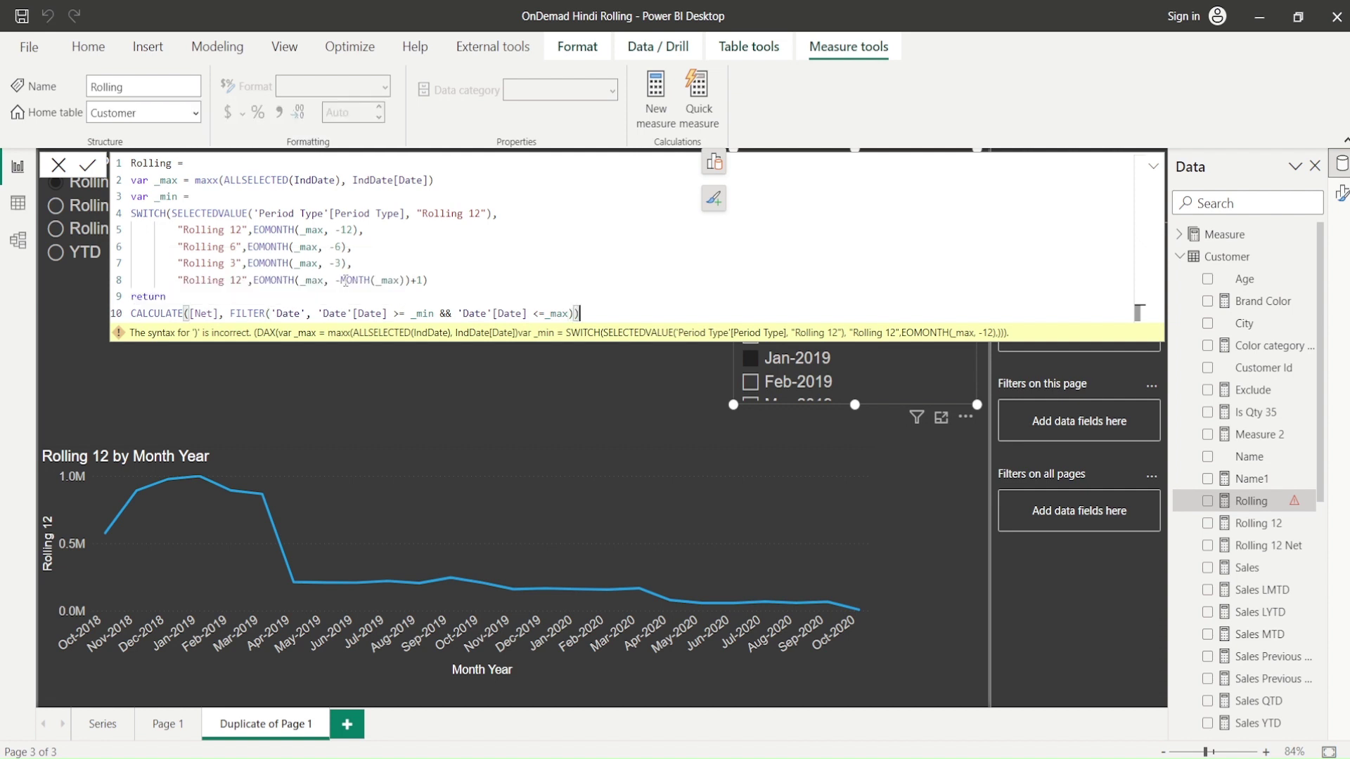
pyautogui.press('Return')
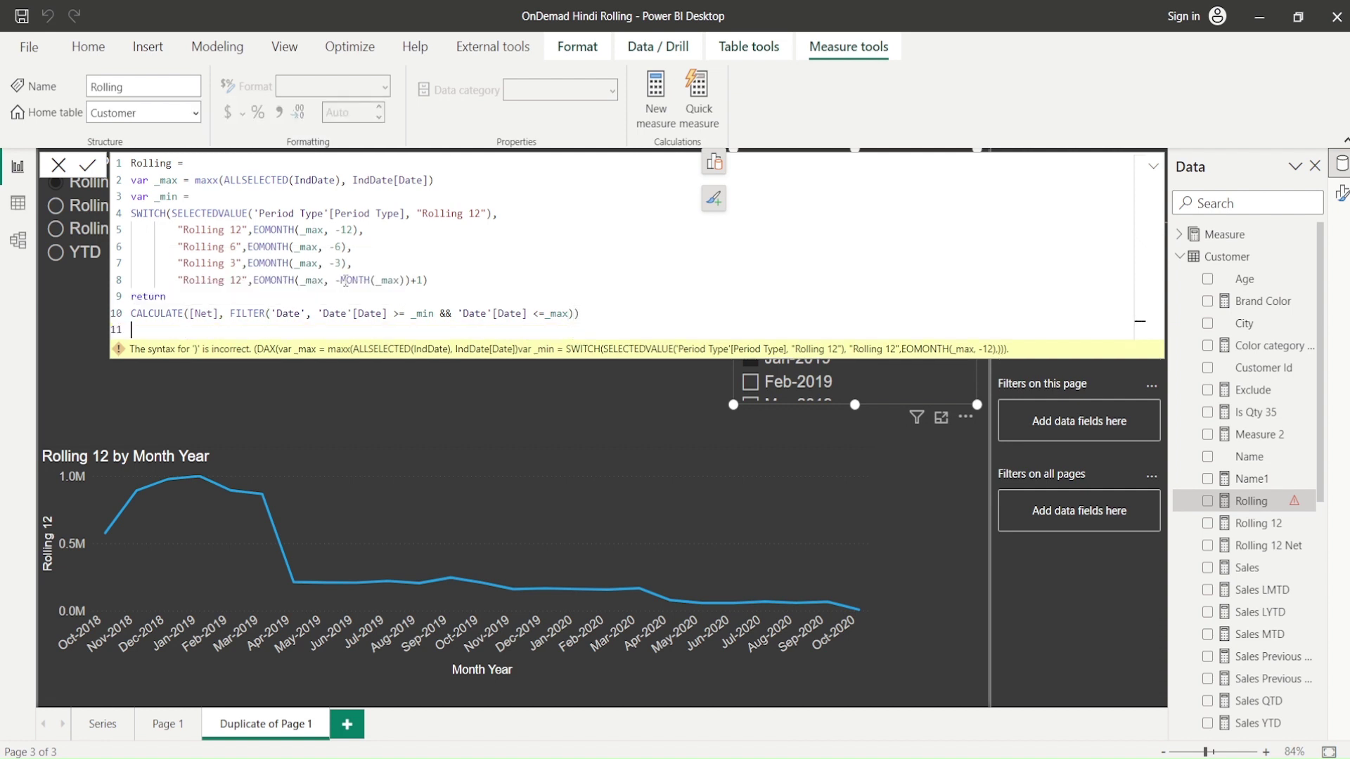
pyautogui.click(87, 166)
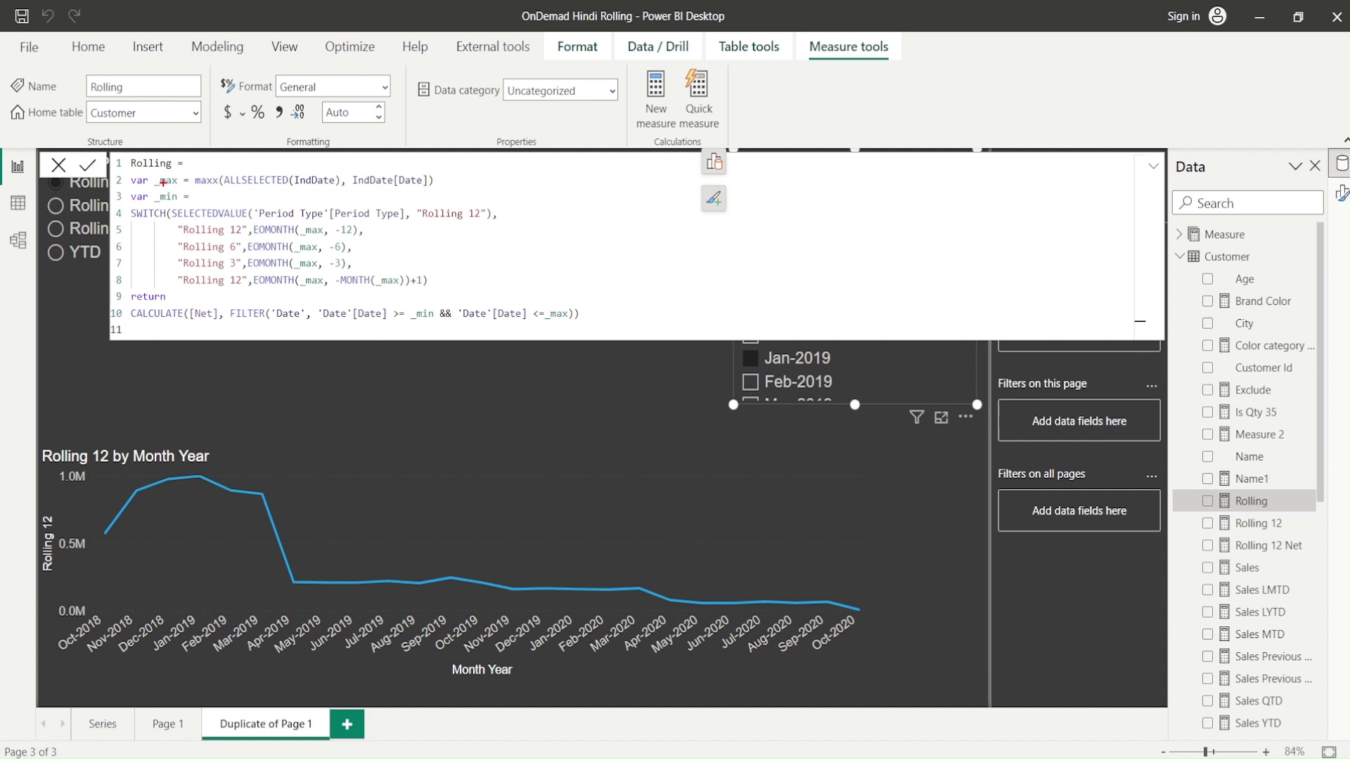
pyautogui.moveTo(122, 172)
pyautogui.mouseDown()
pyautogui.moveTo(187, 189)
pyautogui.moveTo(443, 189)
pyautogui.mouseUp()
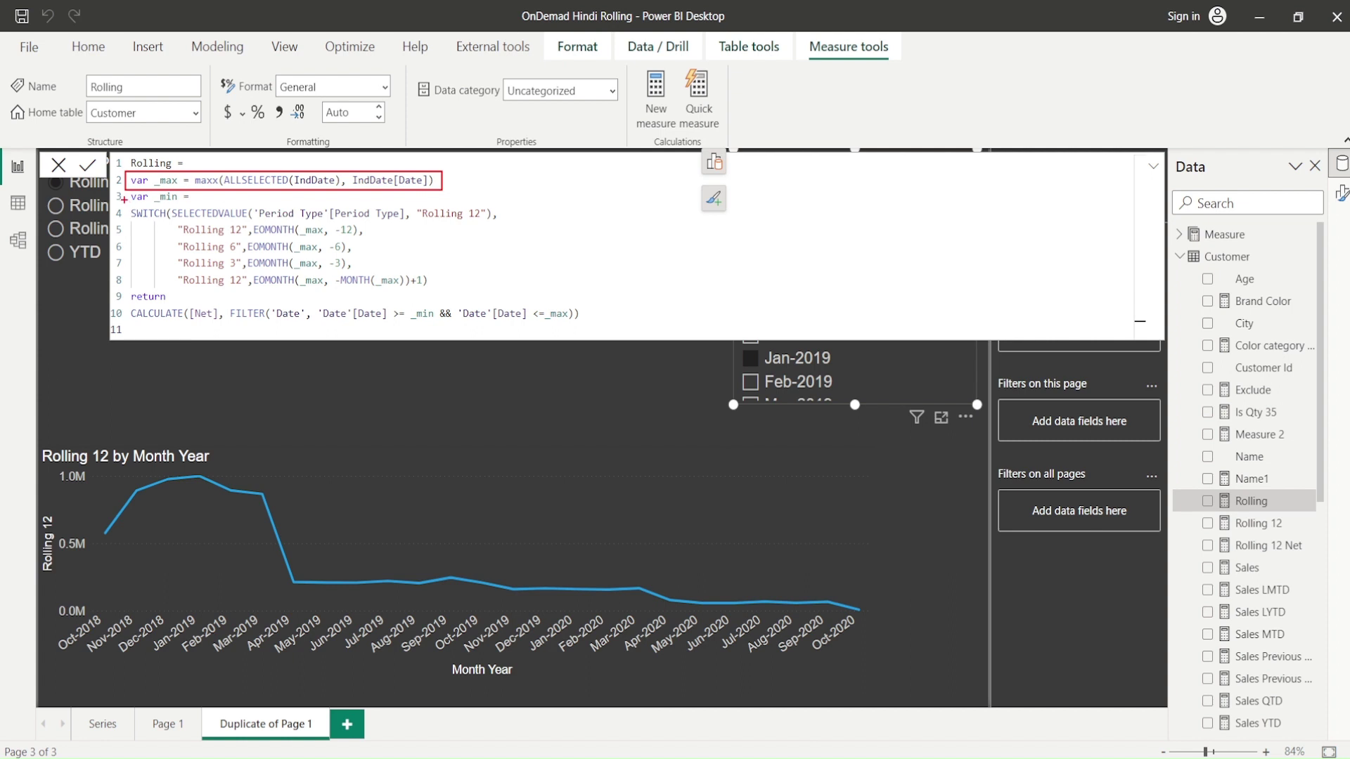
pyautogui.moveTo(126, 194)
pyautogui.mouseDown()
pyautogui.moveTo(418, 296)
pyautogui.moveTo(521, 299)
pyautogui.mouseUp()
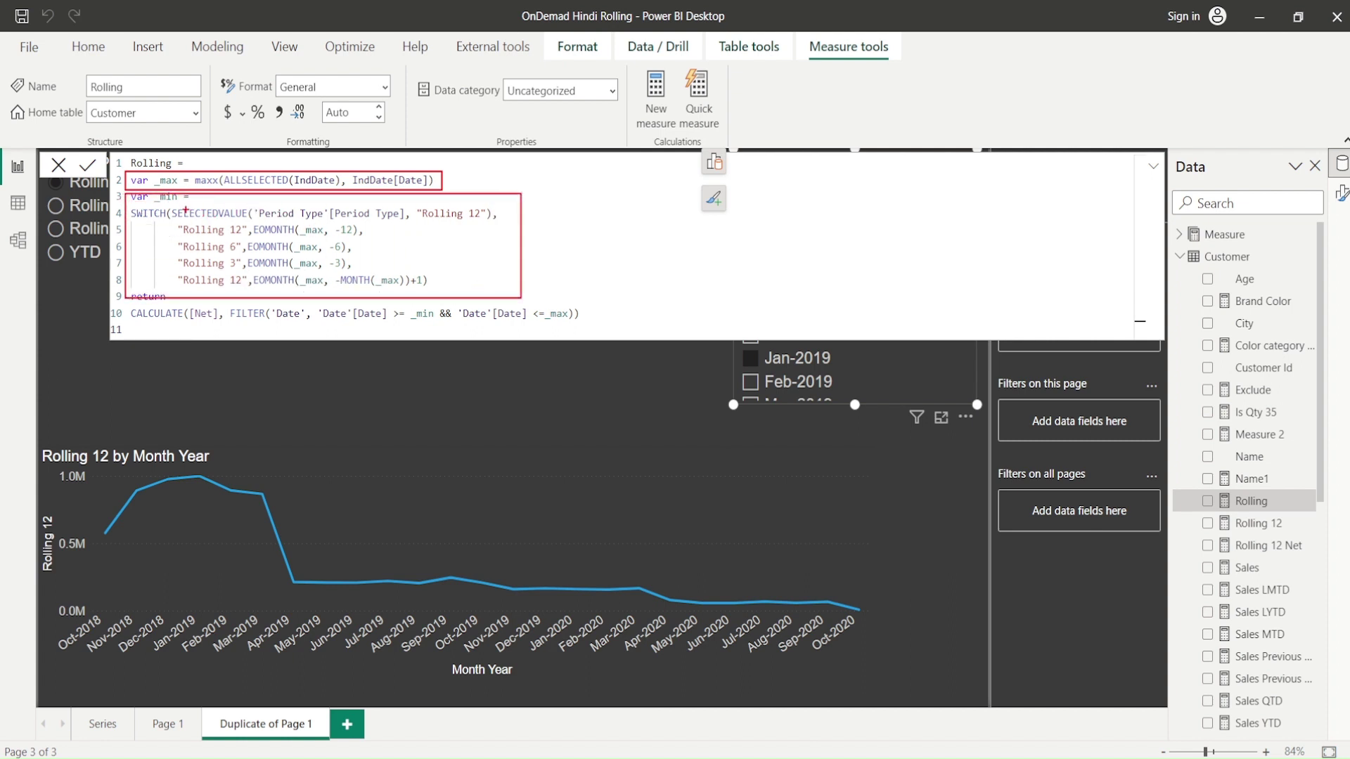
pyautogui.moveTo(173, 207)
pyautogui.mouseDown()
pyautogui.moveTo(224, 227)
pyautogui.moveTo(496, 219)
pyautogui.mouseUp()
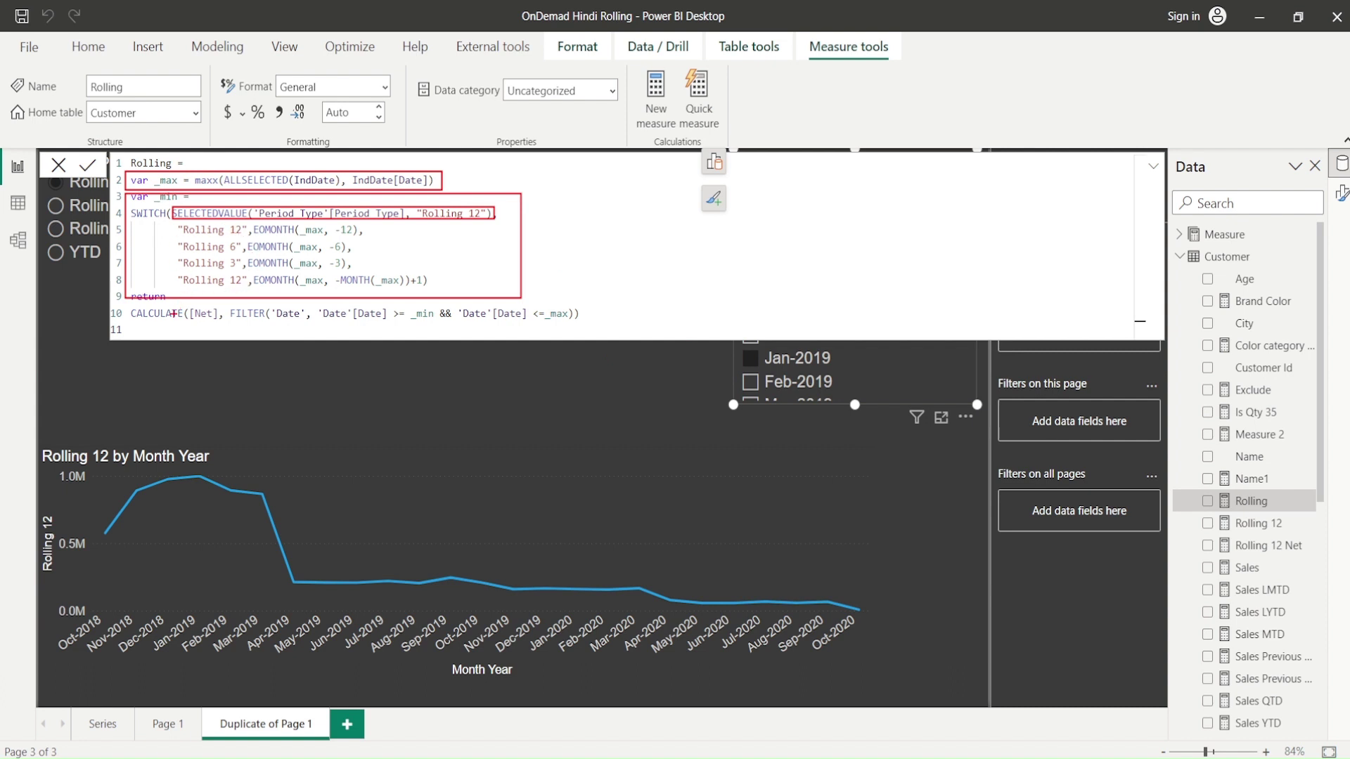
pyautogui.moveTo(185, 309); pyautogui.dragTo(313, 329)
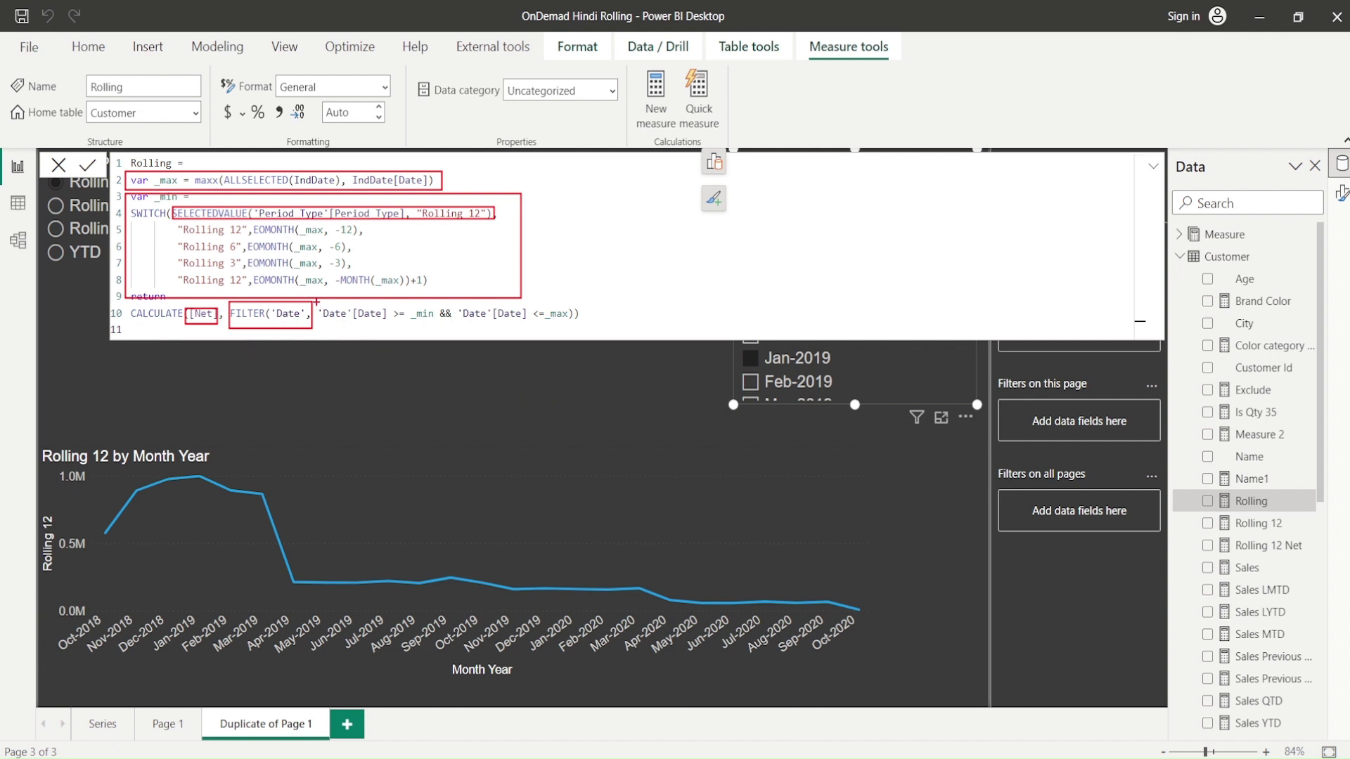
pyautogui.moveTo(315, 299)
pyautogui.mouseDown()
pyautogui.moveTo(508, 331)
pyautogui.moveTo(652, 332)
pyautogui.mouseUp()
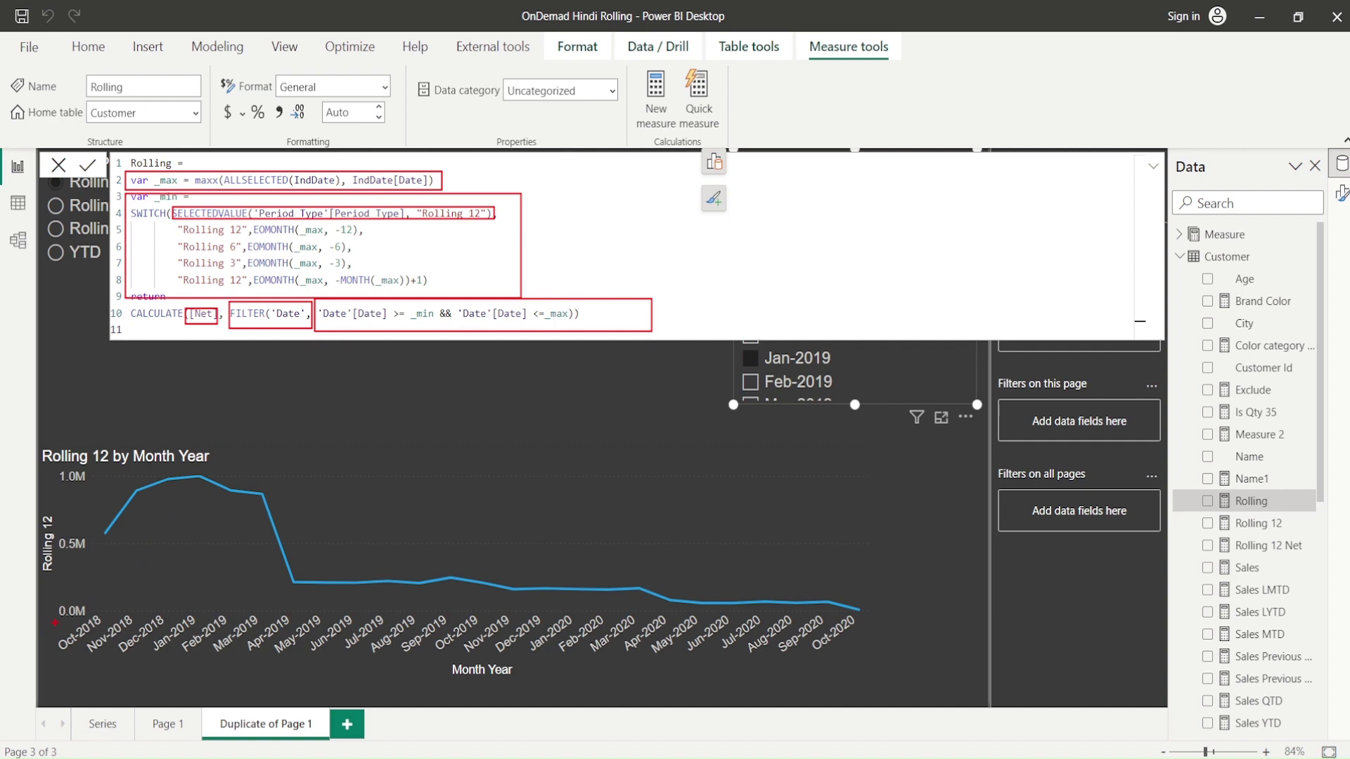
pyautogui.moveTo(55, 623)
pyautogui.mouseDown()
pyautogui.moveTo(211, 661)
pyautogui.moveTo(878, 664)
pyautogui.mouseUp()
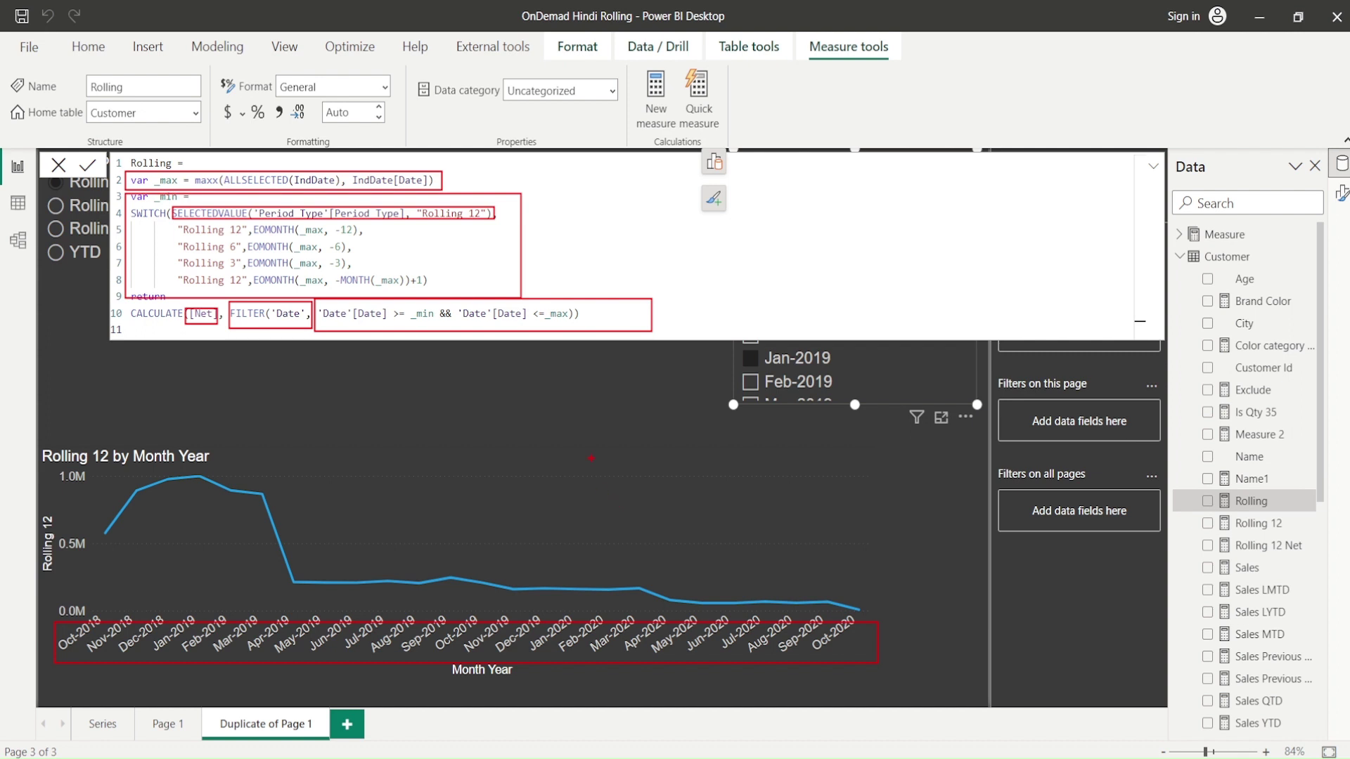
# Add the Rolling measure to the line chart's Y-axis and remove Rolling 12 from it
pyautogui.click(1152, 166)
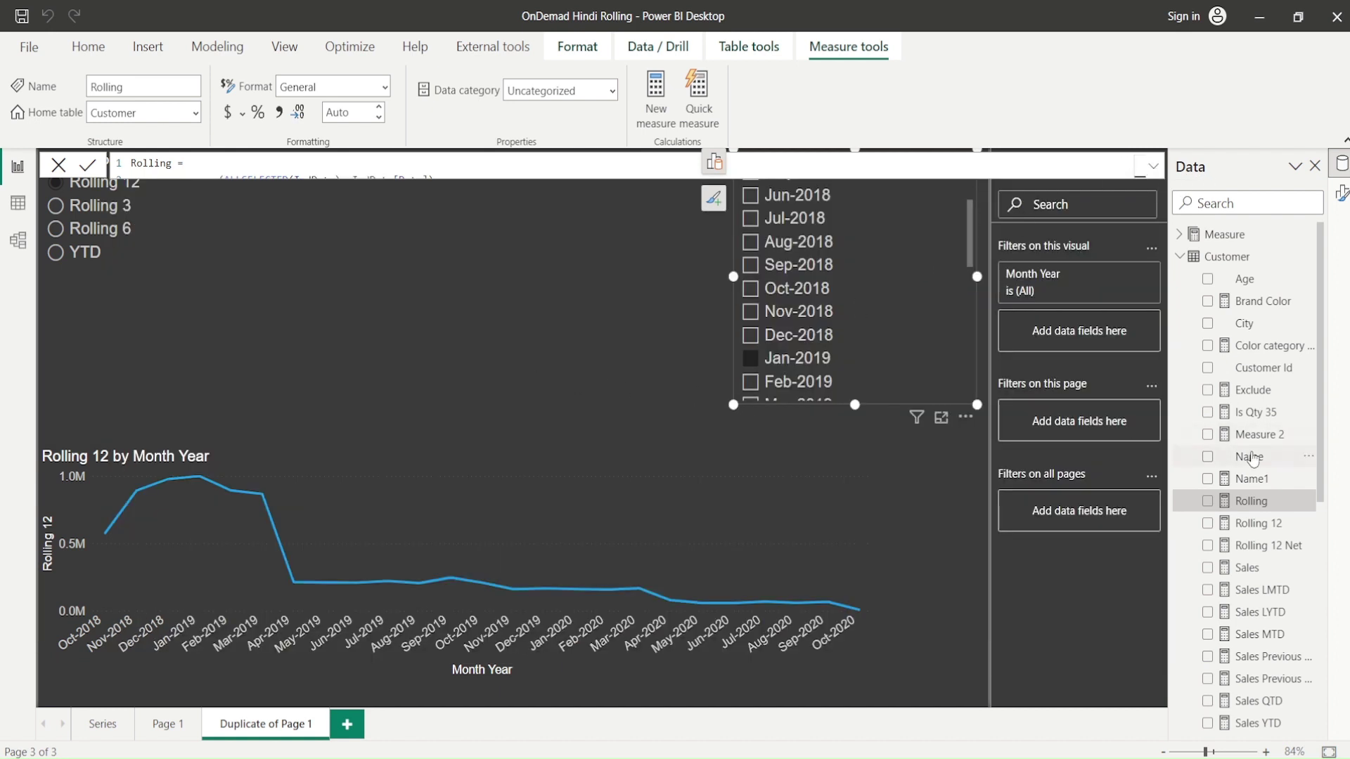
pyautogui.moveTo(1255, 502); pyautogui.dragTo(573, 552)
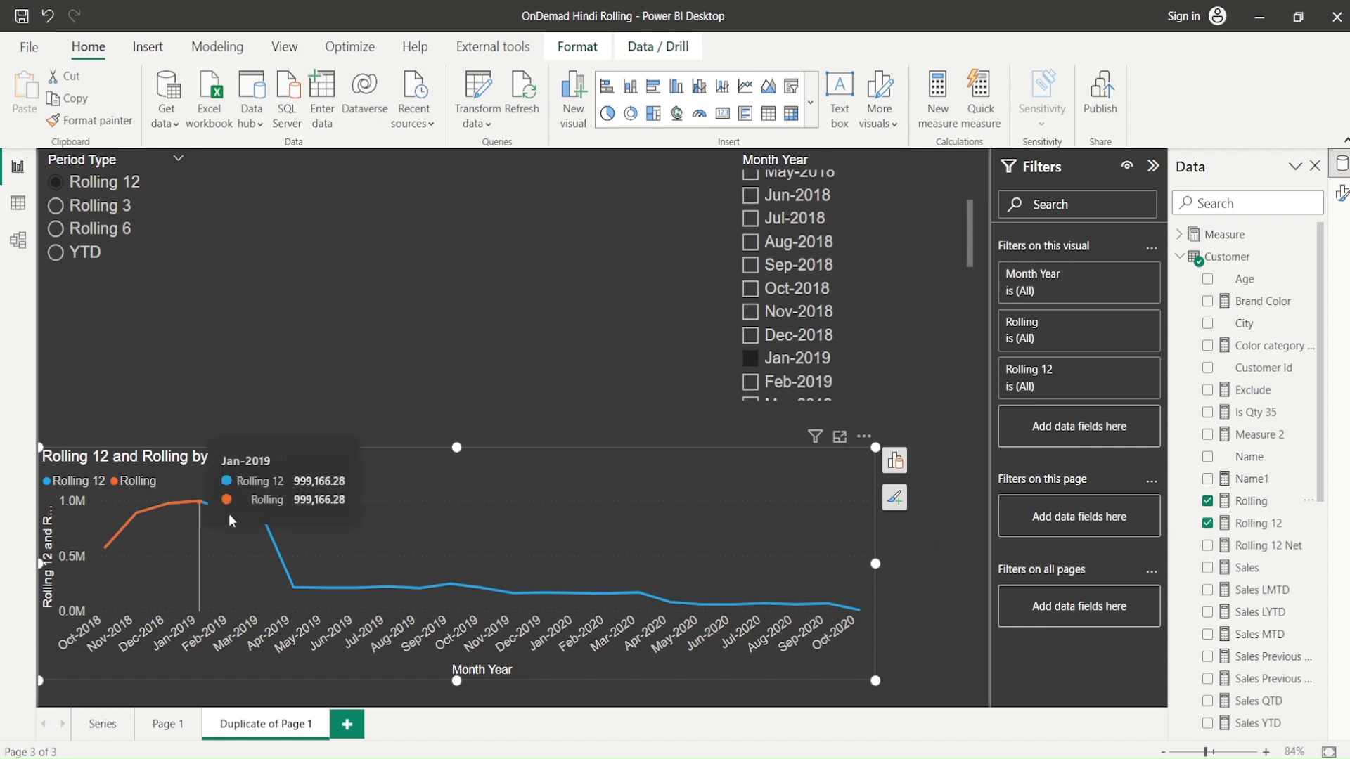
pyautogui.click(895, 461)
pyautogui.scroll(-2, 837, 619)
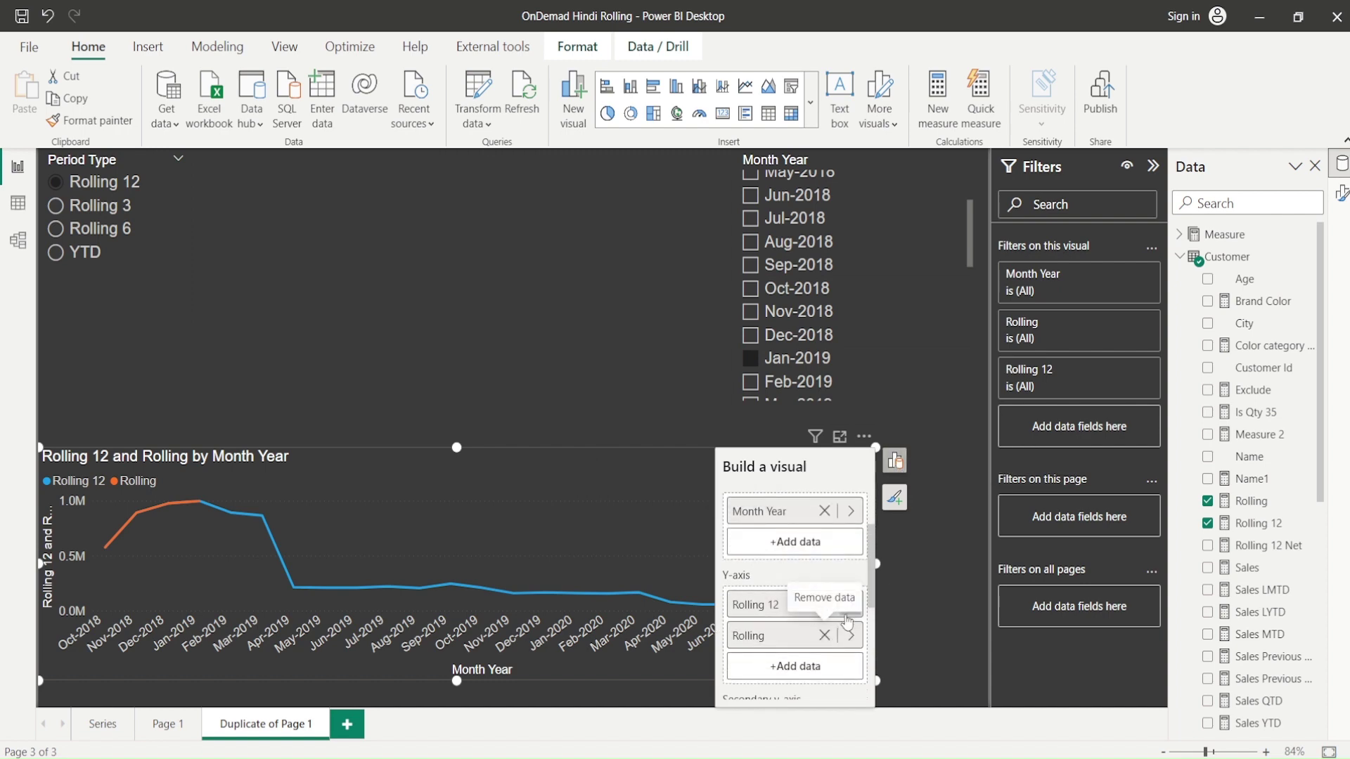
pyautogui.click(824, 604)
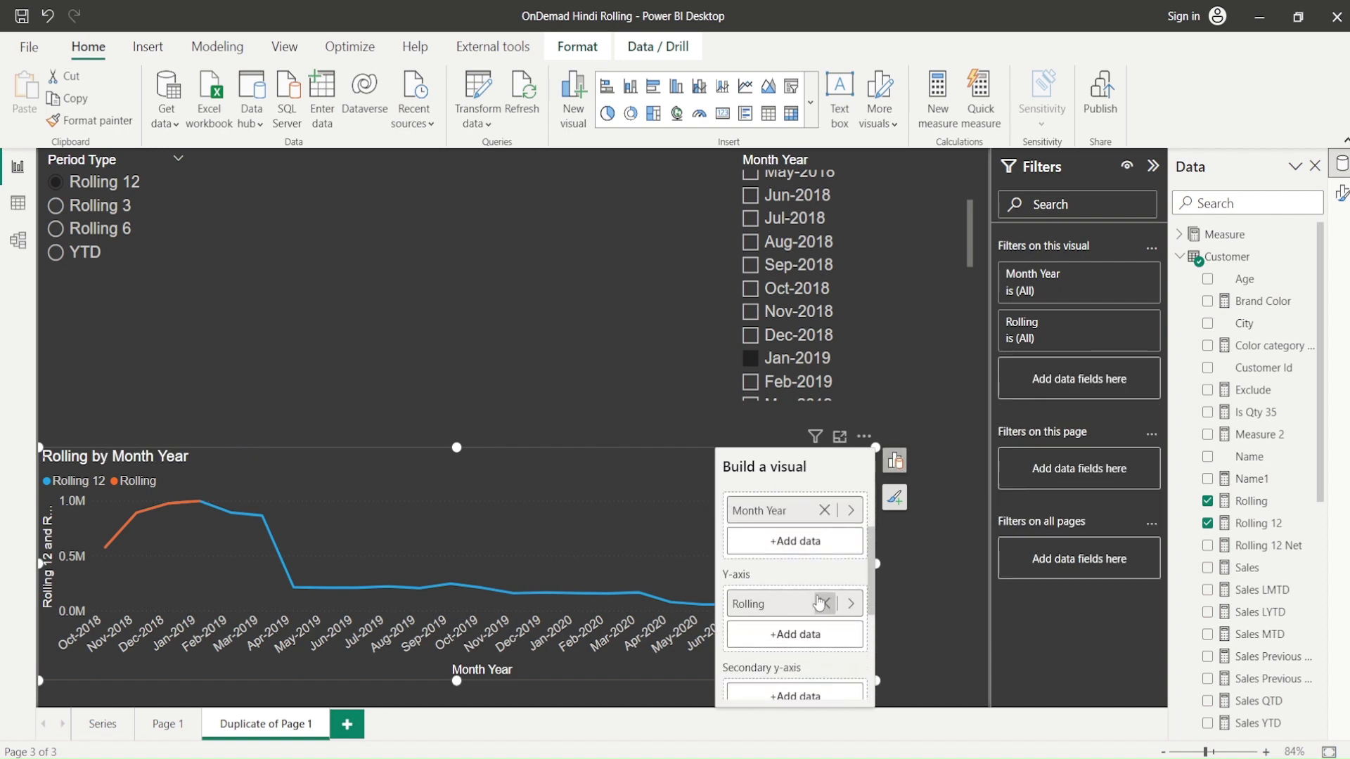
pyautogui.click(534, 401)
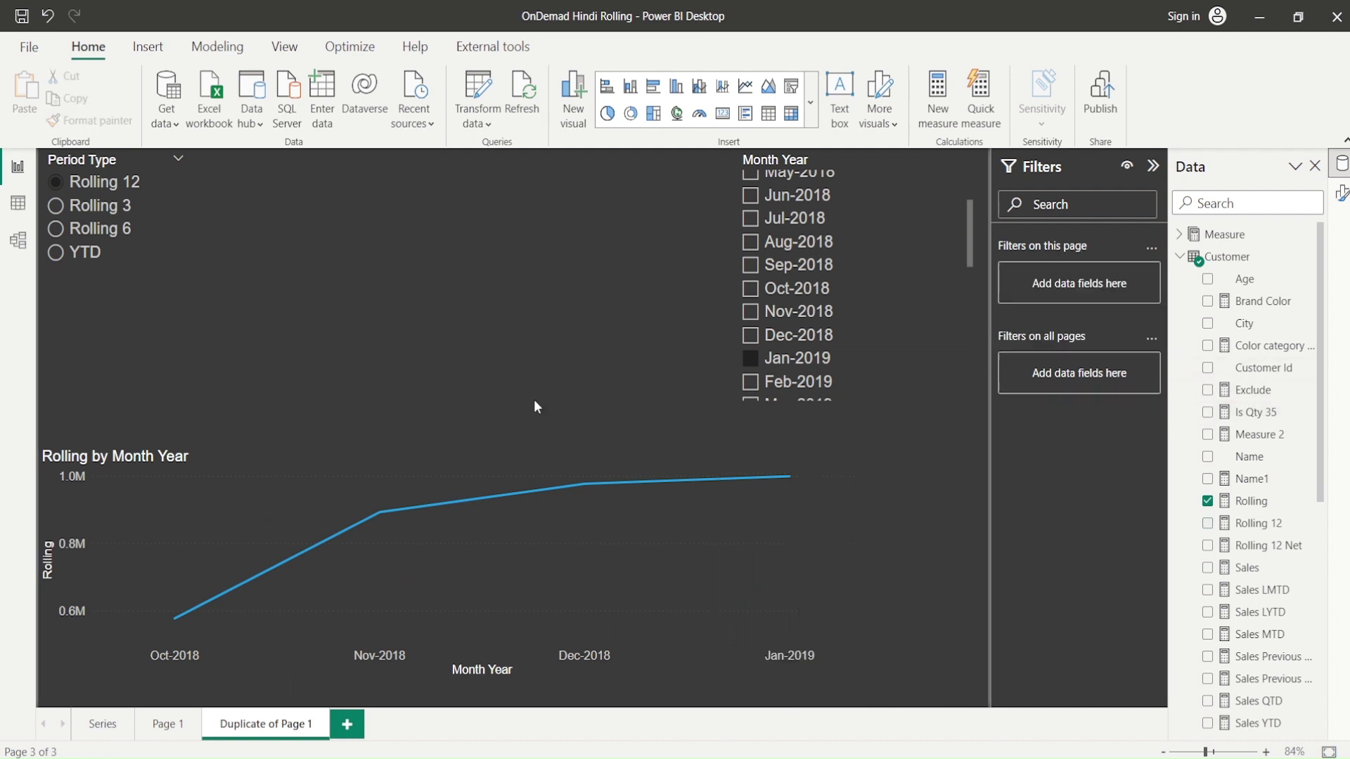
# Select Dec-2019 in the Month Year slicer and check which months the line chart covers
pyautogui.scroll(-5, 788, 293)
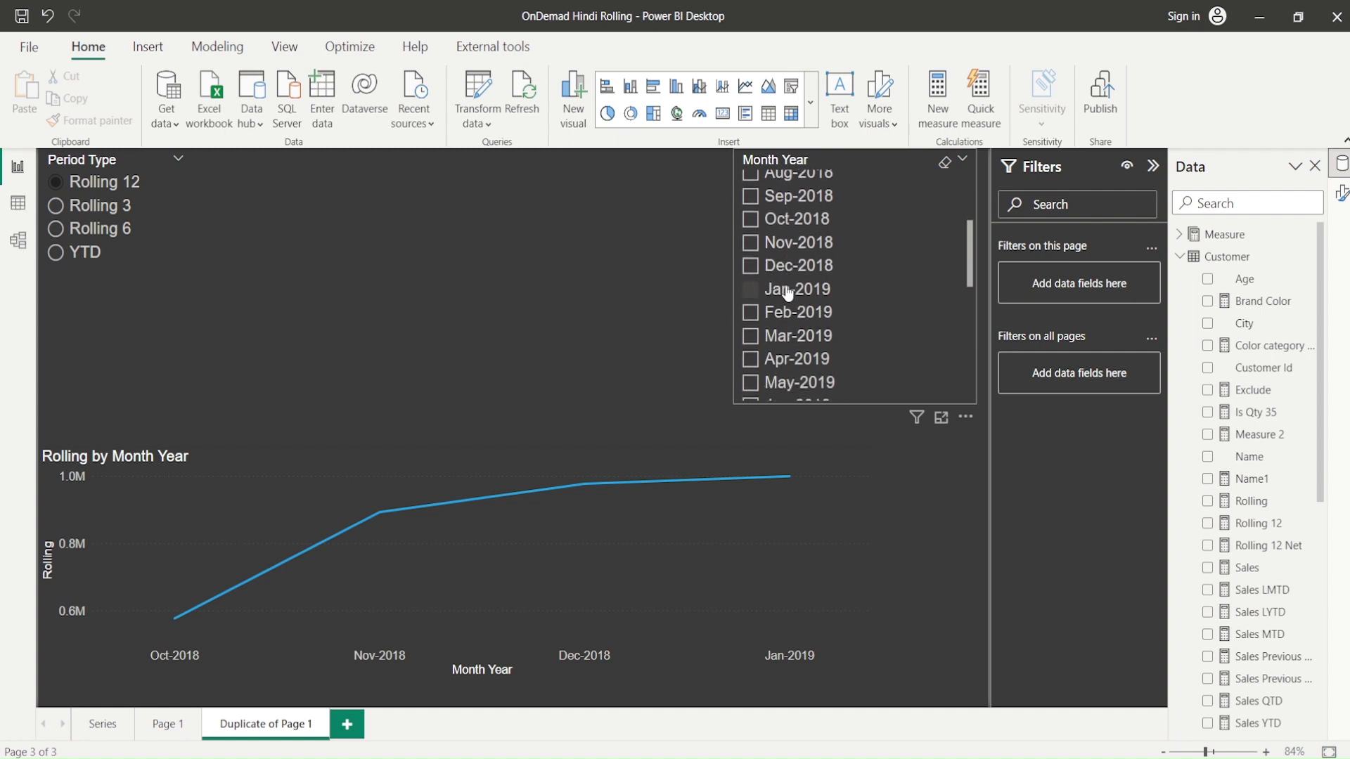
pyautogui.scroll(-2, 761, 334)
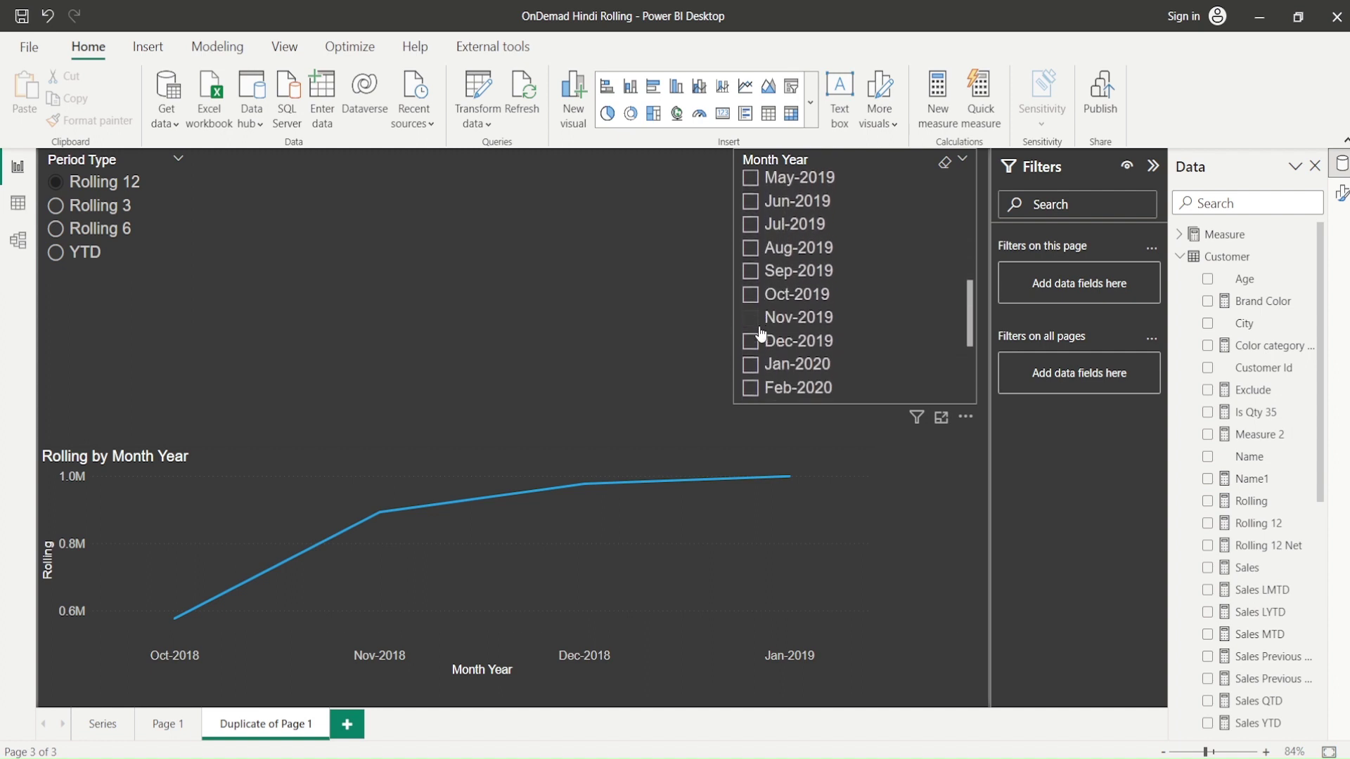
pyautogui.click(751, 339)
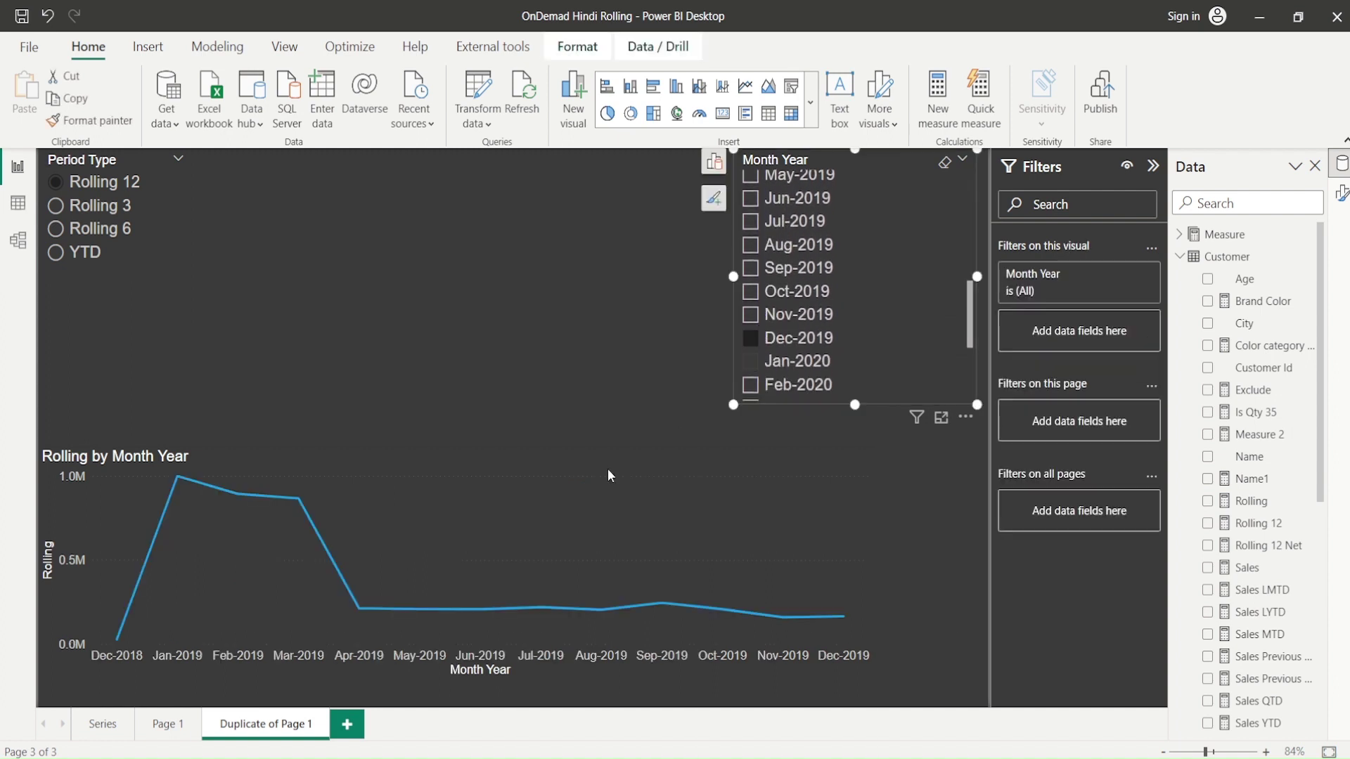
pyautogui.moveTo(577, 619)
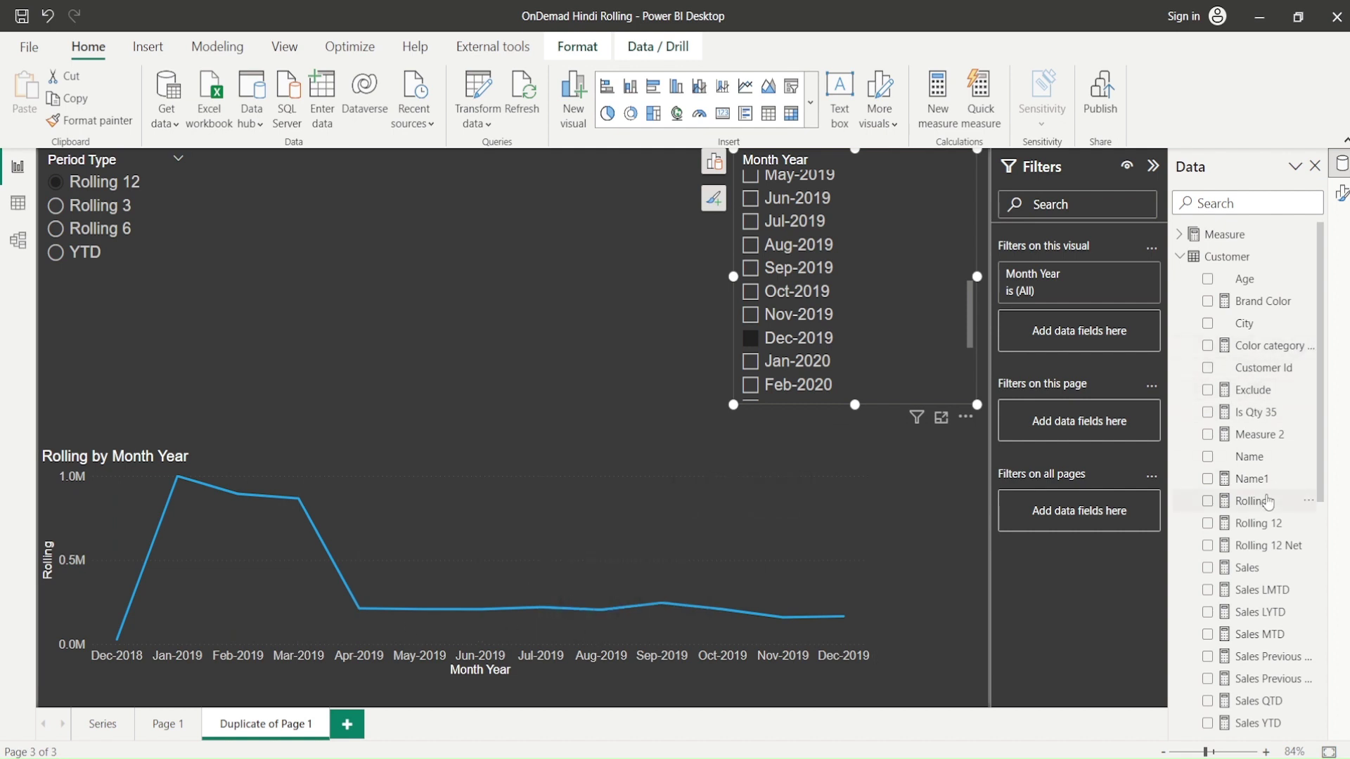
pyautogui.scroll(-3, 1253, 410)
pyautogui.click(1258, 370)
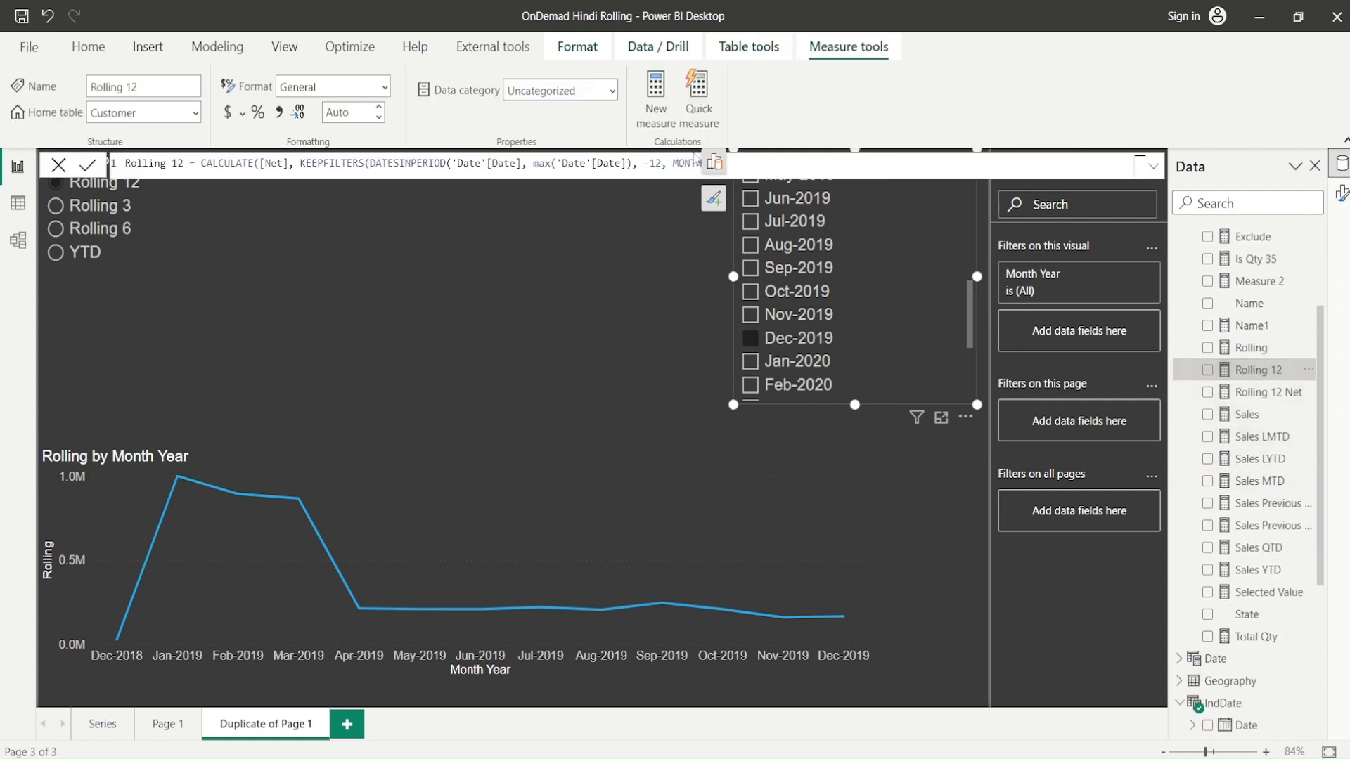
pyautogui.click(1153, 166)
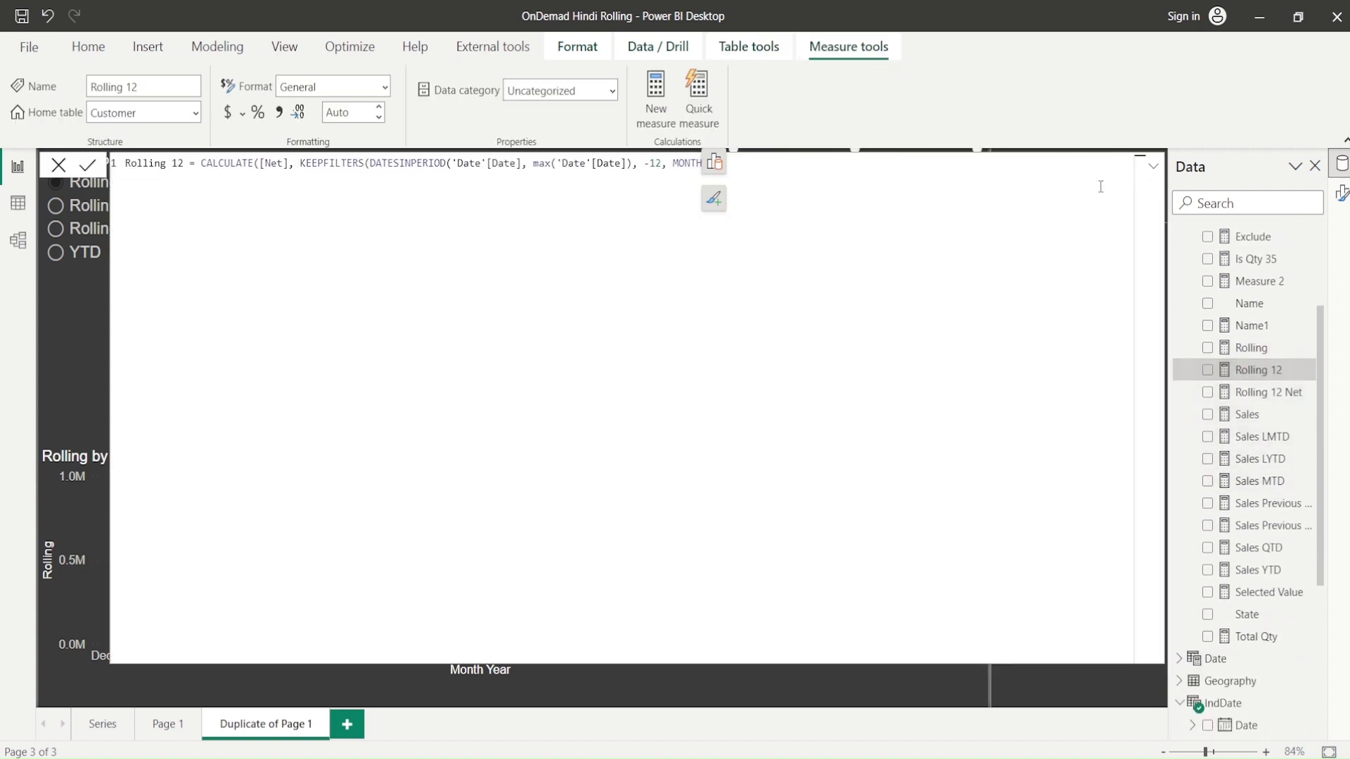
pyautogui.click(1153, 166)
# Add +1 after the EOMONTH results for Rolling 12, Rolling 6 and Rolling 3 in the Rolling measure and commit it
pyautogui.click(1251, 347)
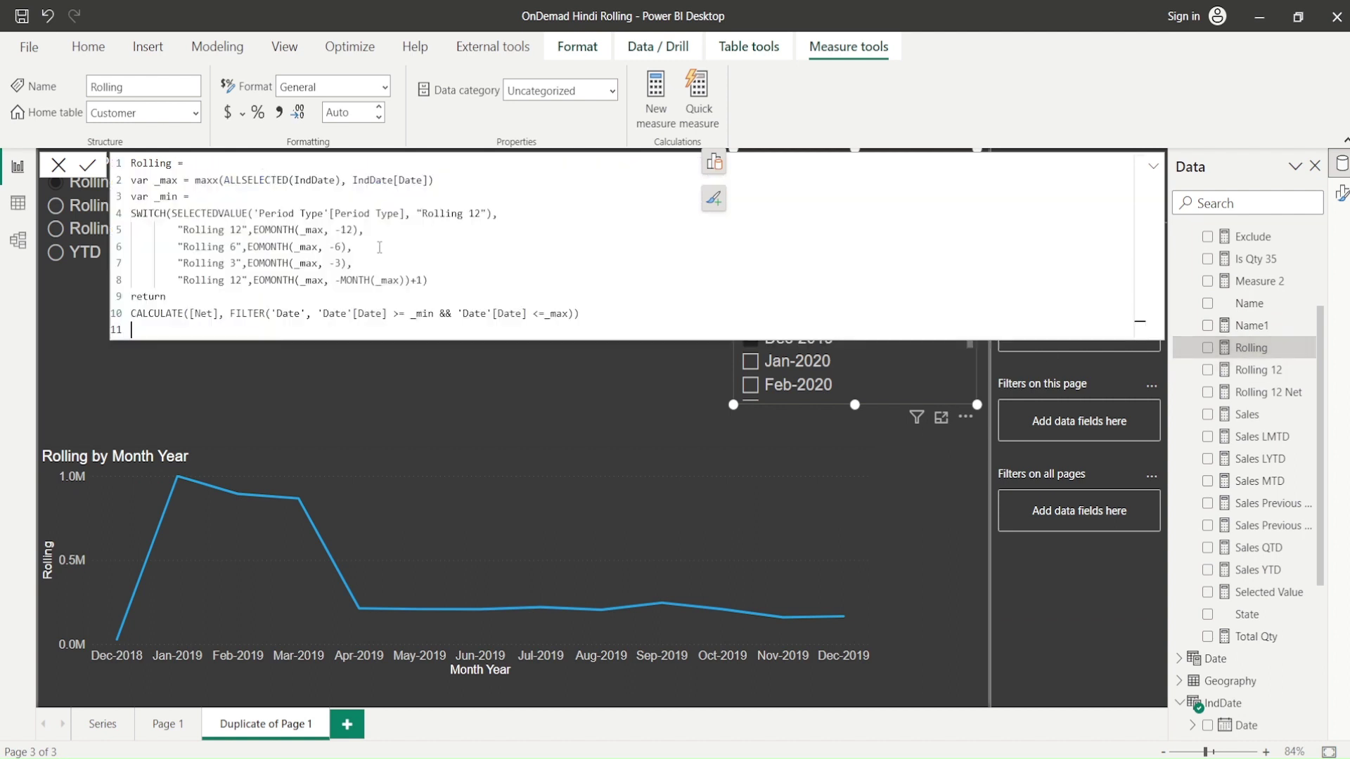
pyautogui.click(356, 231)
pyautogui.write('+1')
pyautogui.press('Down')
pyautogui.press('Left')
pyautogui.write('+')
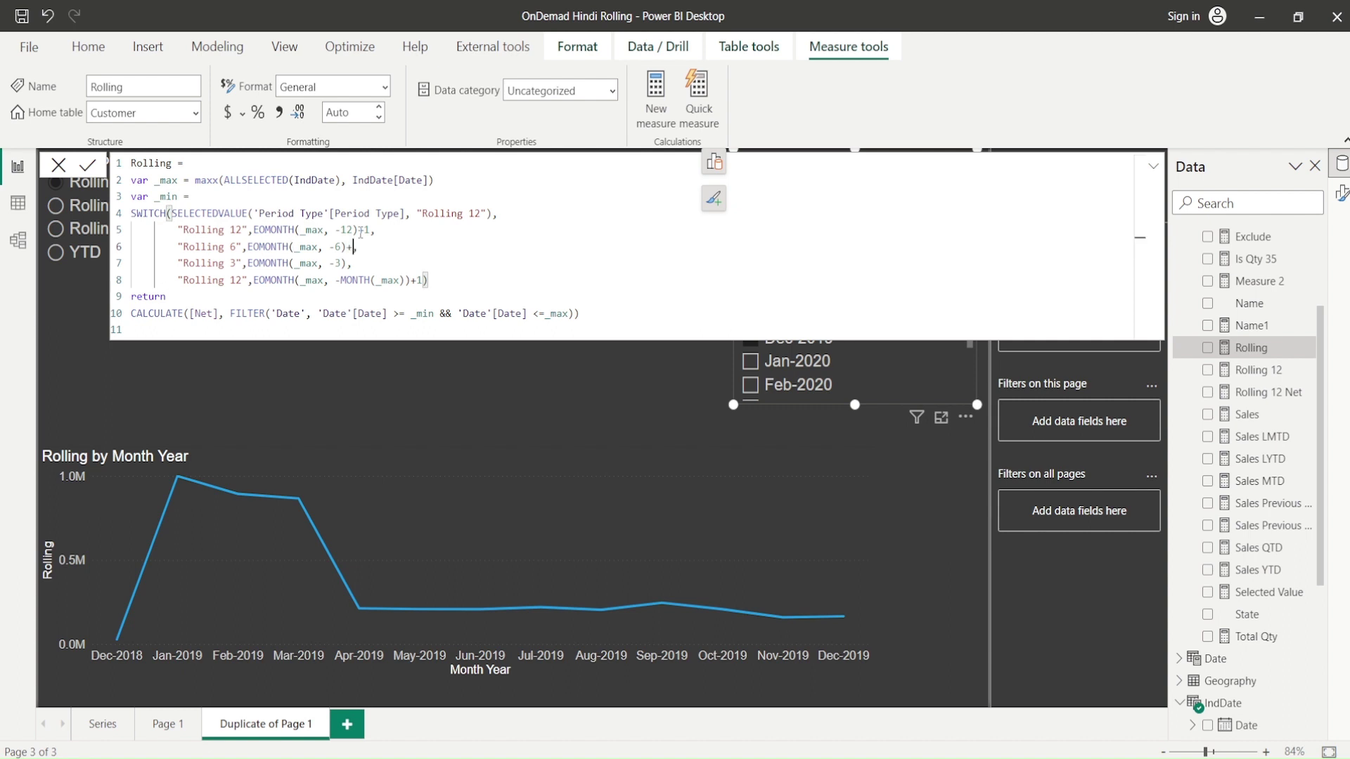
pyautogui.write('1')
pyautogui.press('Down')
pyautogui.press('Left')
pyautogui.write('+1')
pyautogui.click(91, 206)
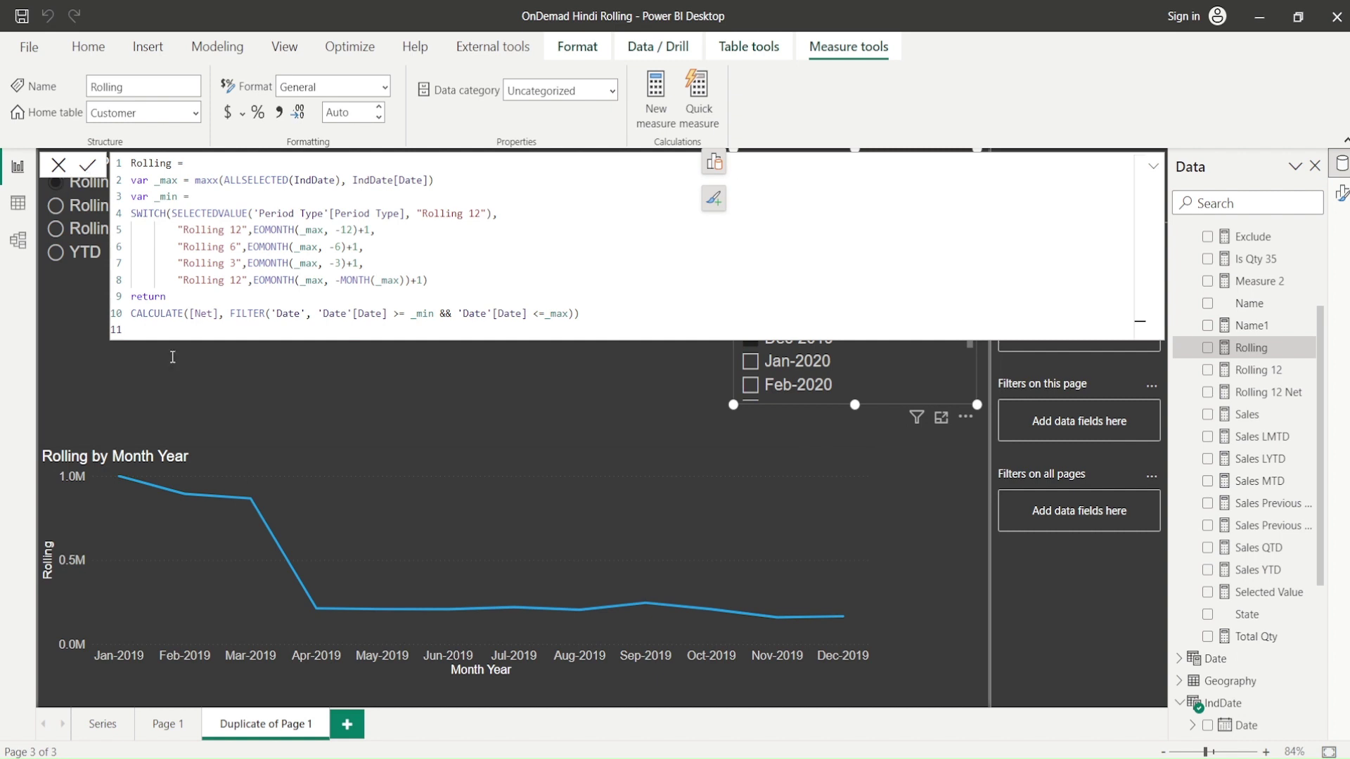
pyautogui.click(318, 400)
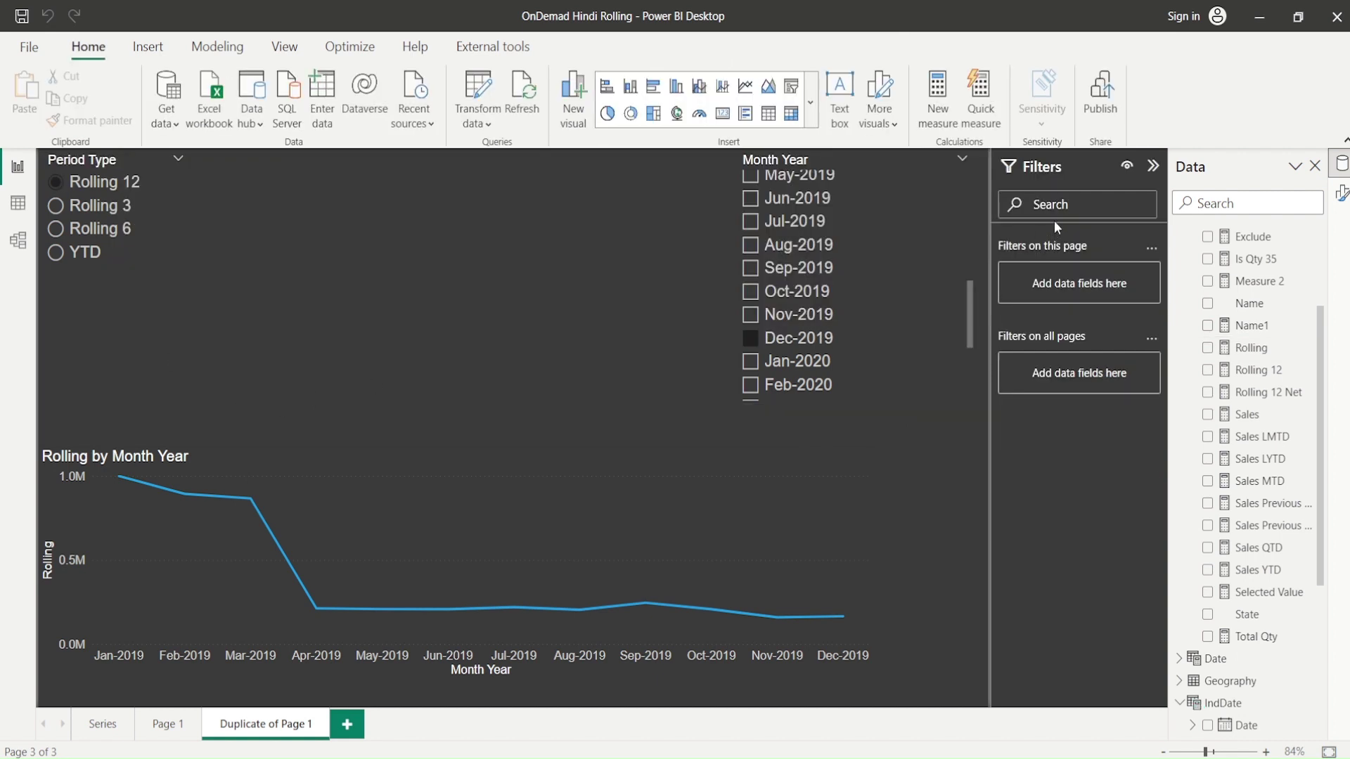
# Switch the Period Type slicer through Rolling 3, Rolling 6 and YTD to check the chart's month range
pyautogui.click(59, 209)
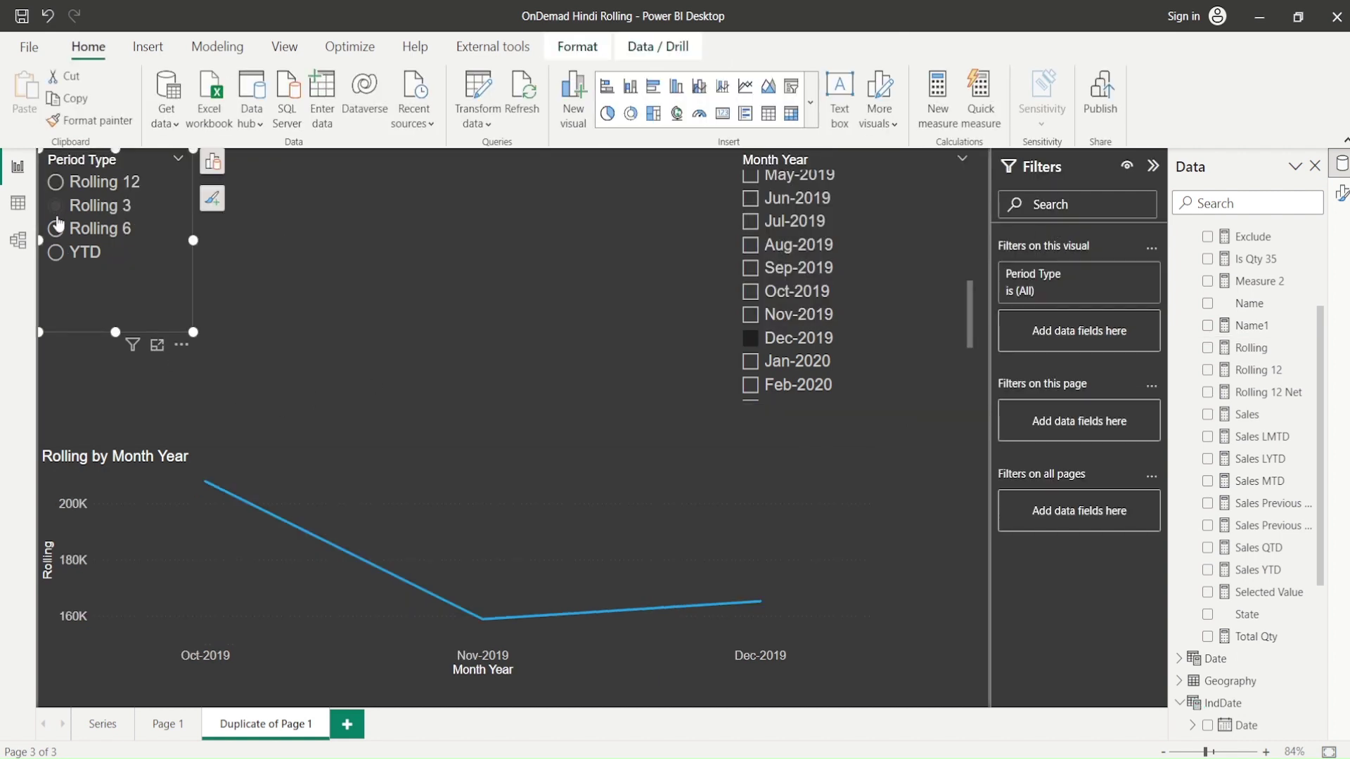
pyautogui.click(58, 230)
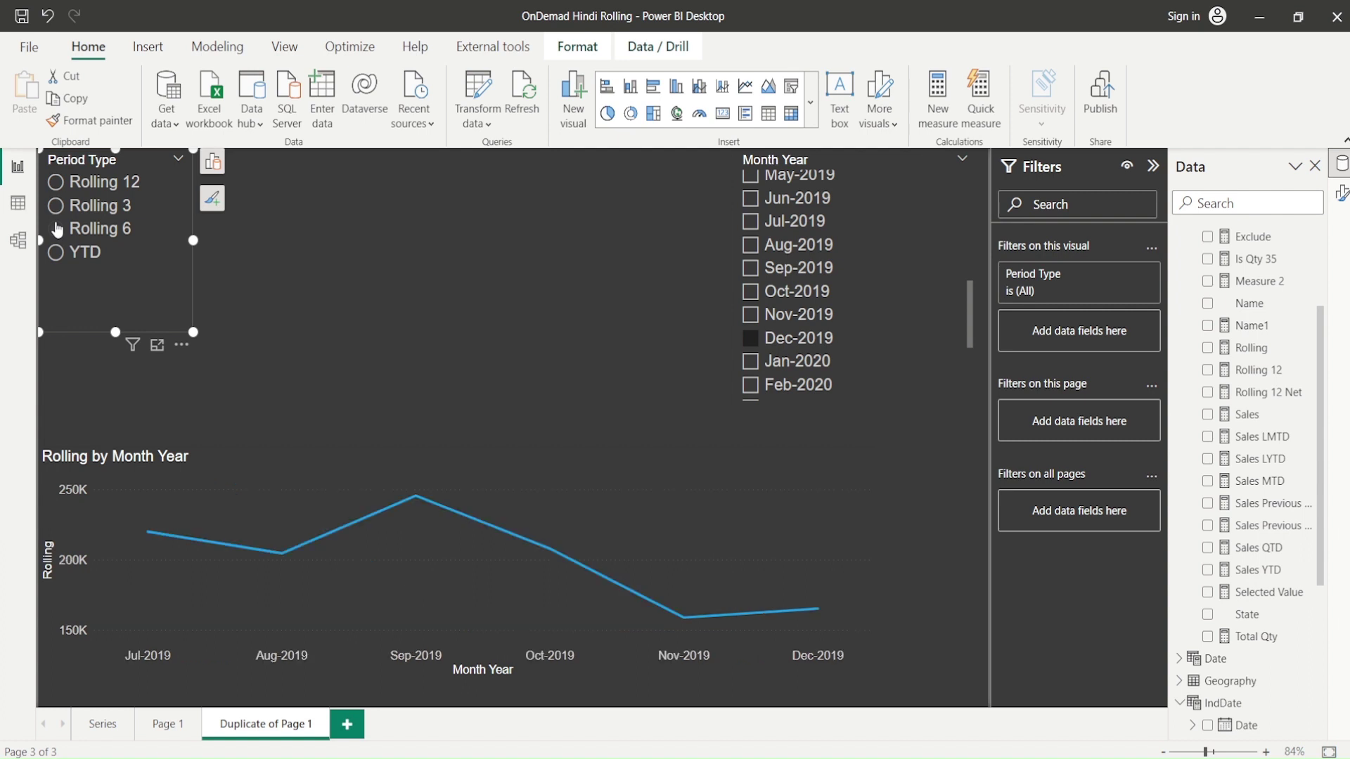
pyautogui.click(58, 253)
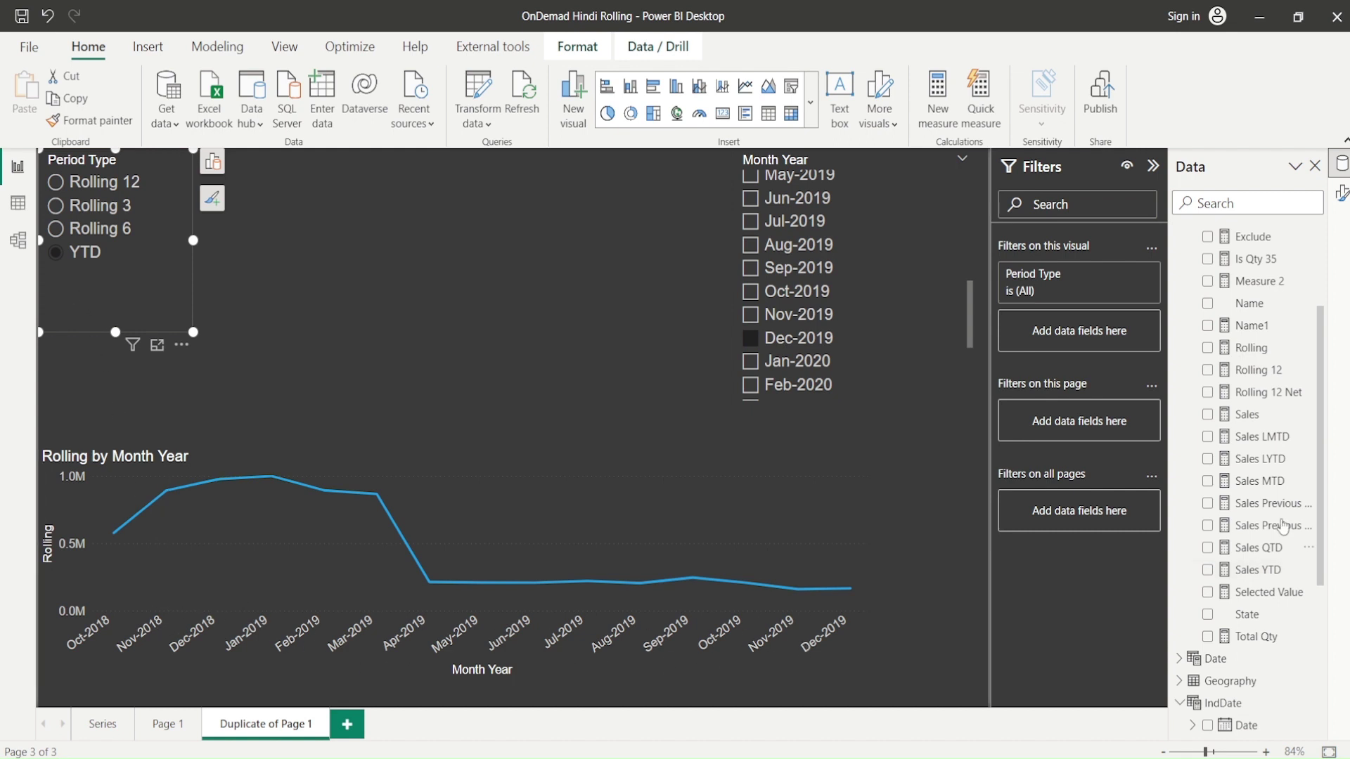
# Change the last SWITCH case of the Rolling measure to "YTD" with EOMONTH(_max, -1*MONTH(_max))+1 and commit it
pyautogui.click(1252, 352)
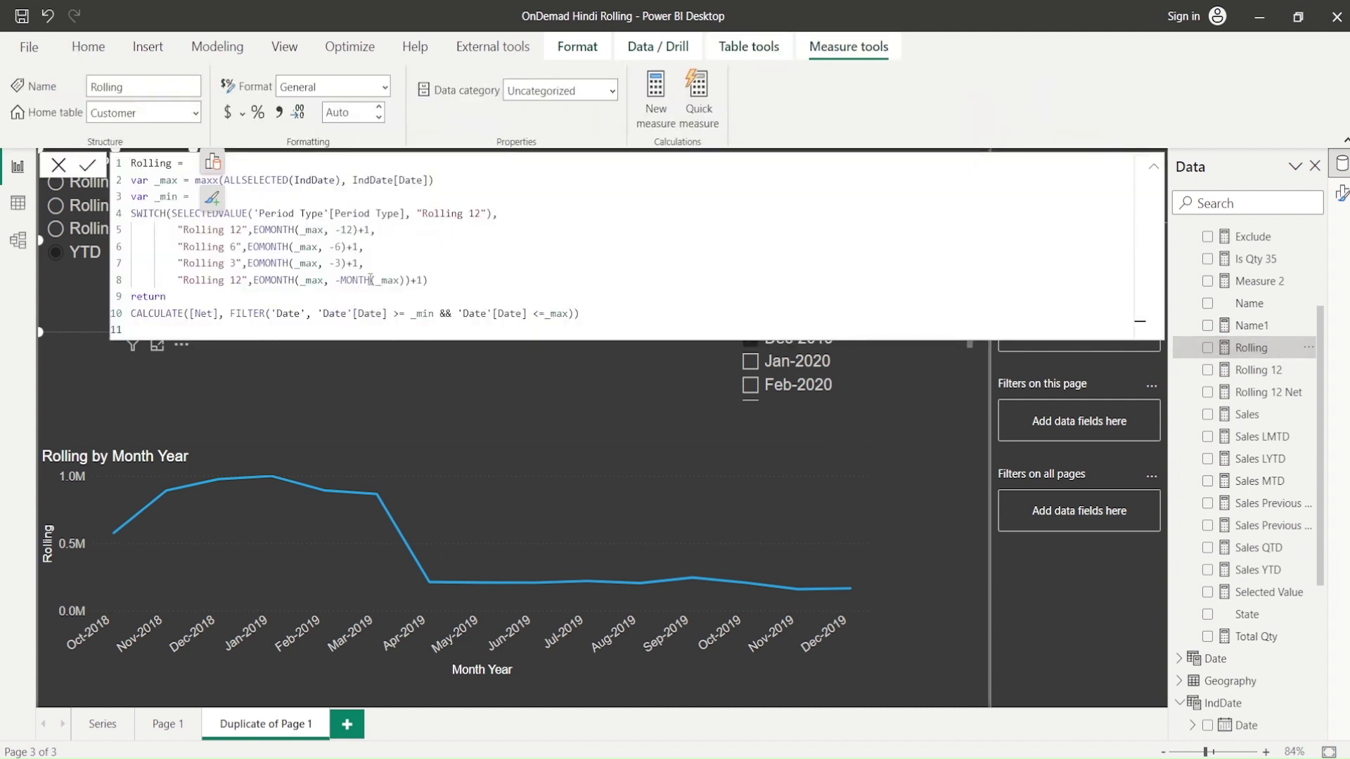
pyautogui.click(342, 280)
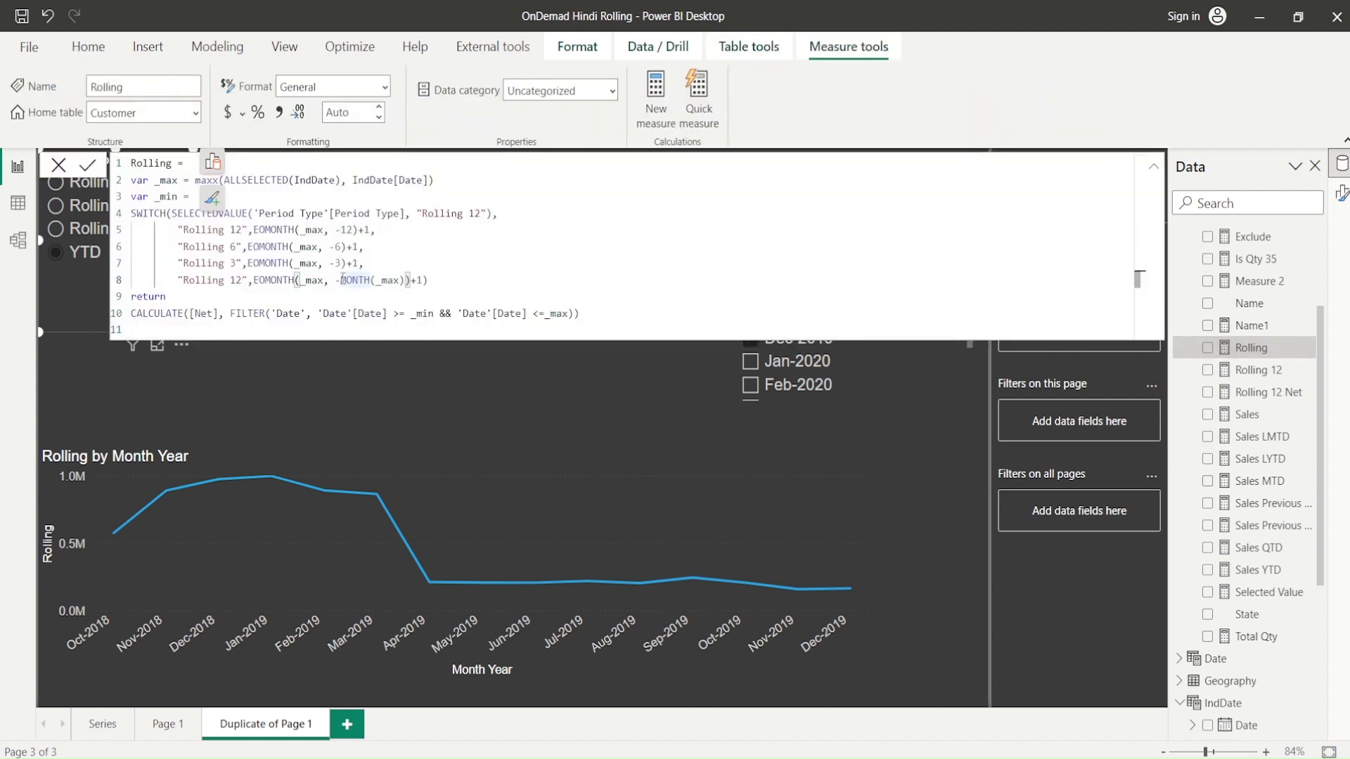
pyautogui.write('1*')
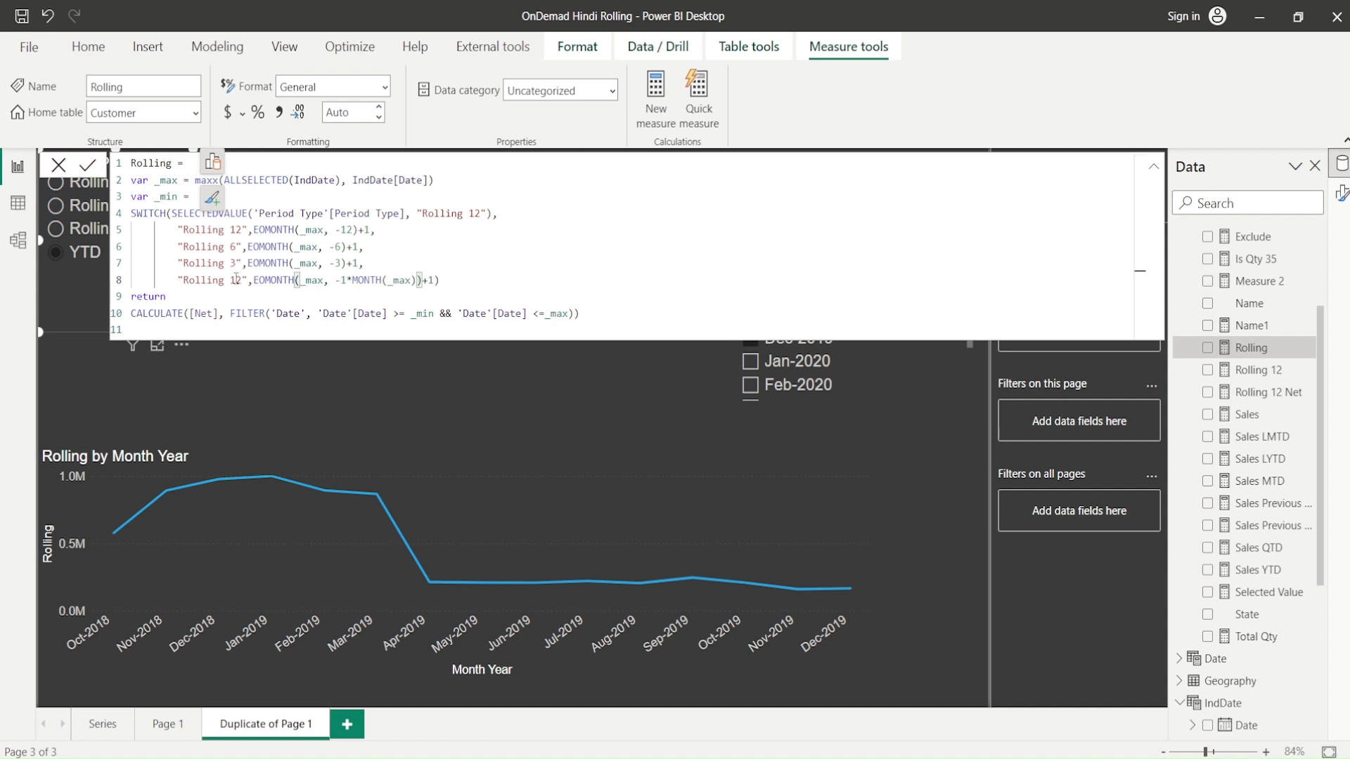
pyautogui.moveTo(238, 280); pyautogui.dragTo(180, 280)
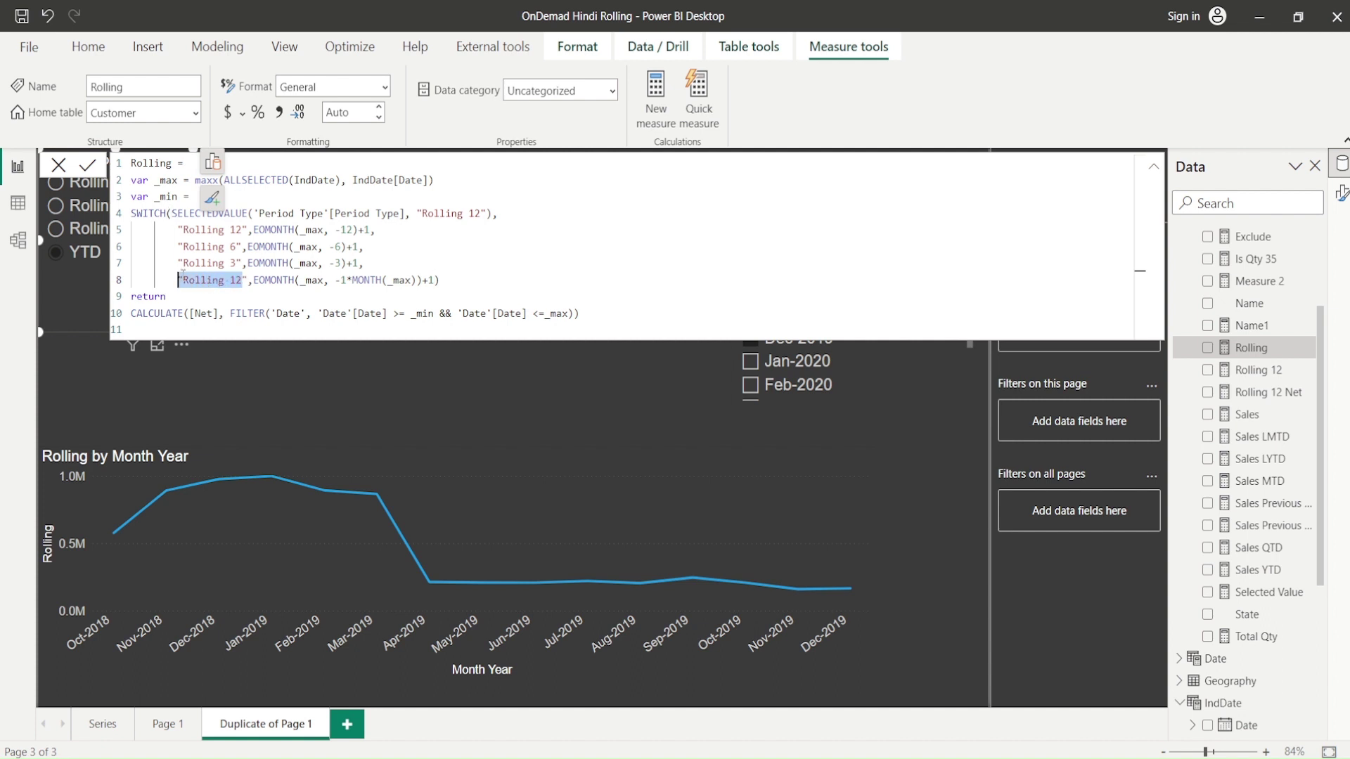
pyautogui.write('"YTD')
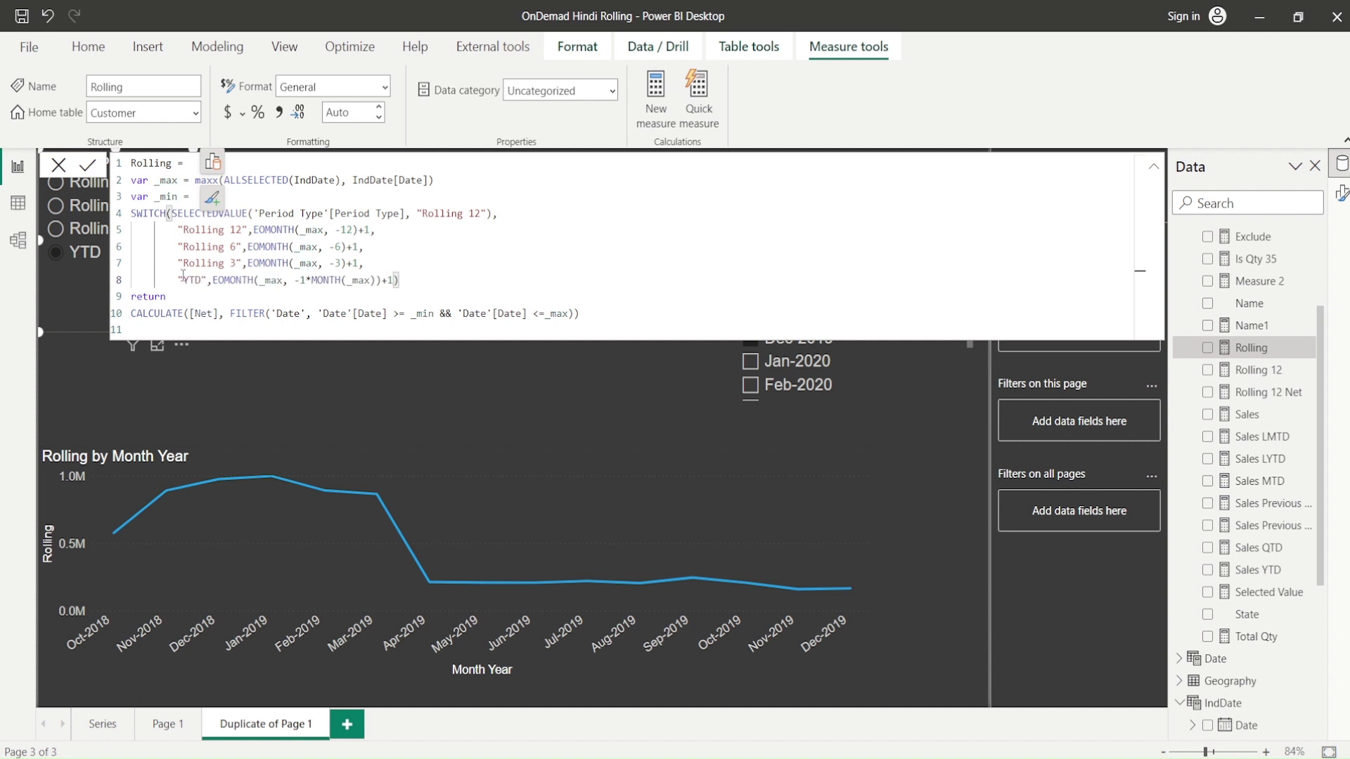
pyautogui.click(86, 167)
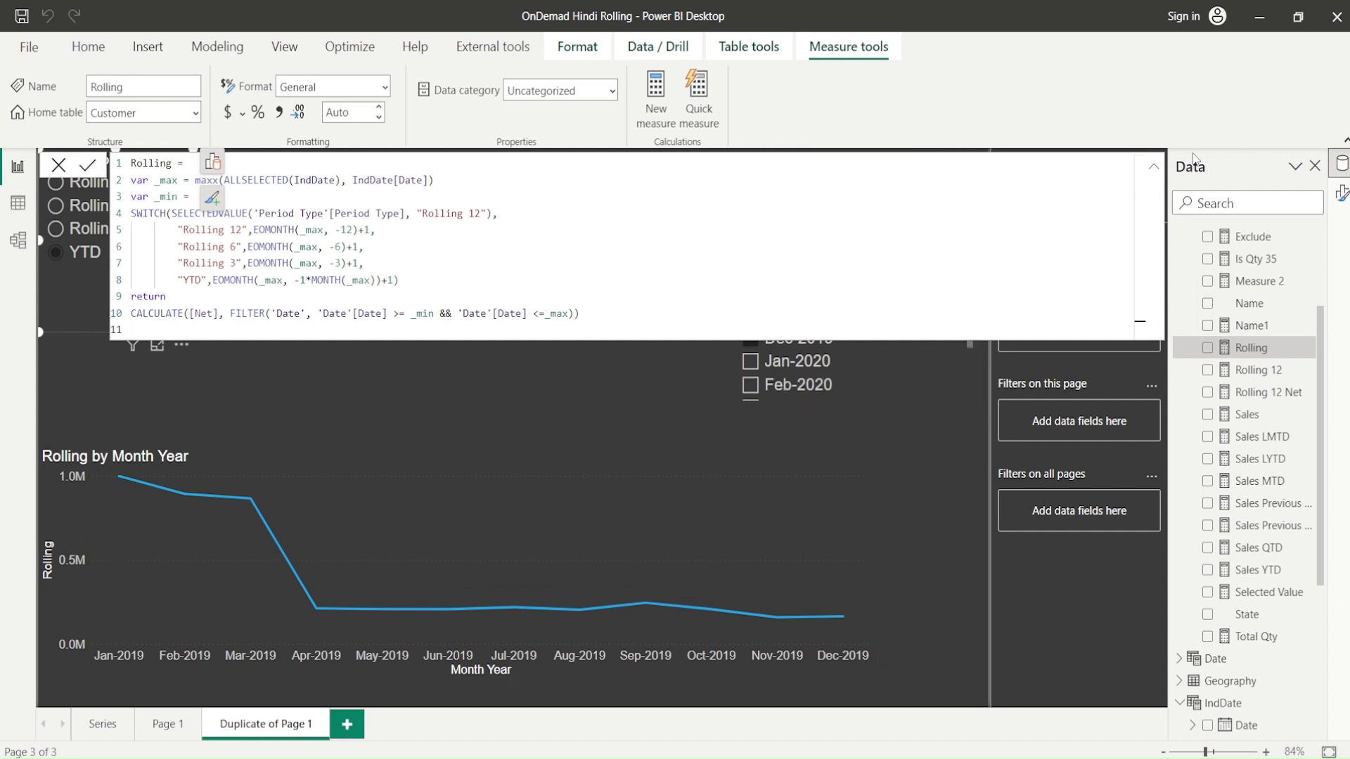
pyautogui.click(1154, 167)
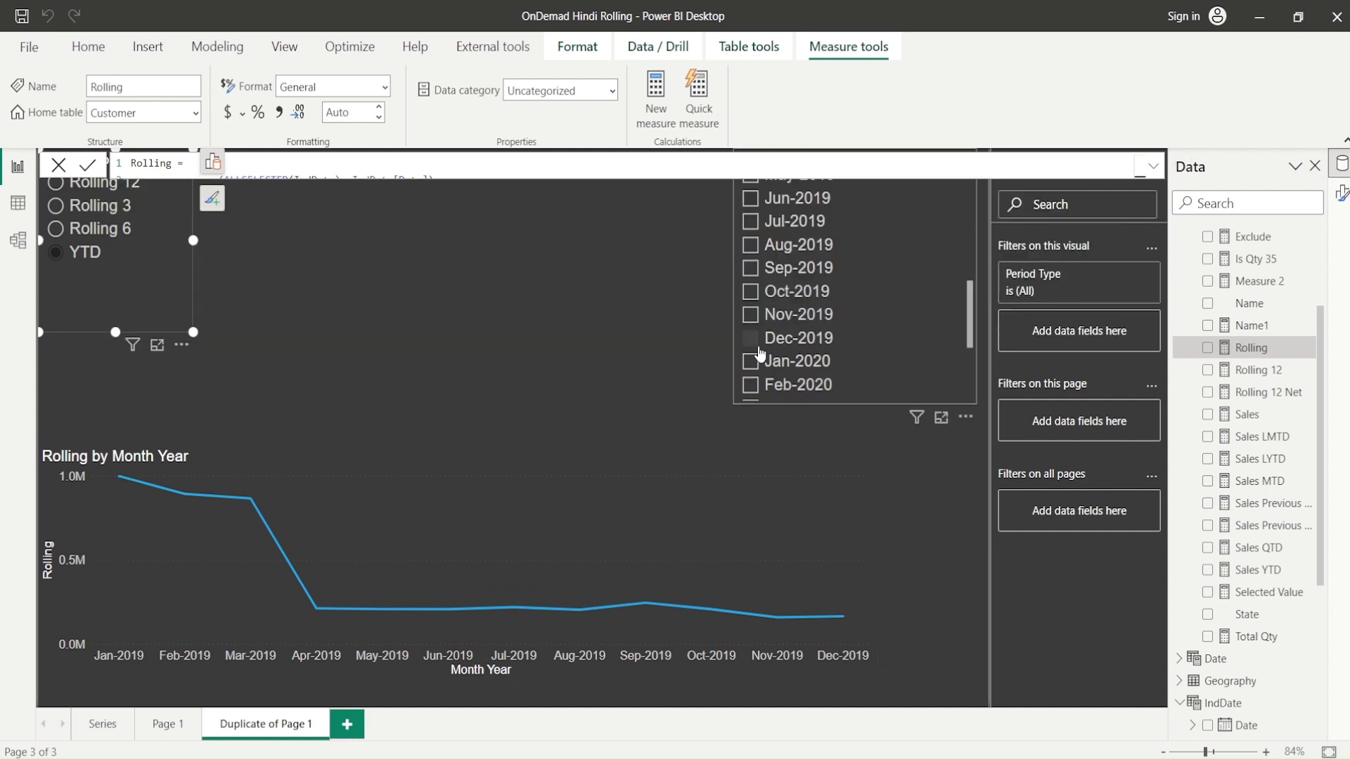
# Select Jan-2020 in the Month Year slicer and test the chart with Rolling 12, Rolling 3 and Rolling 6
pyautogui.click(757, 363)
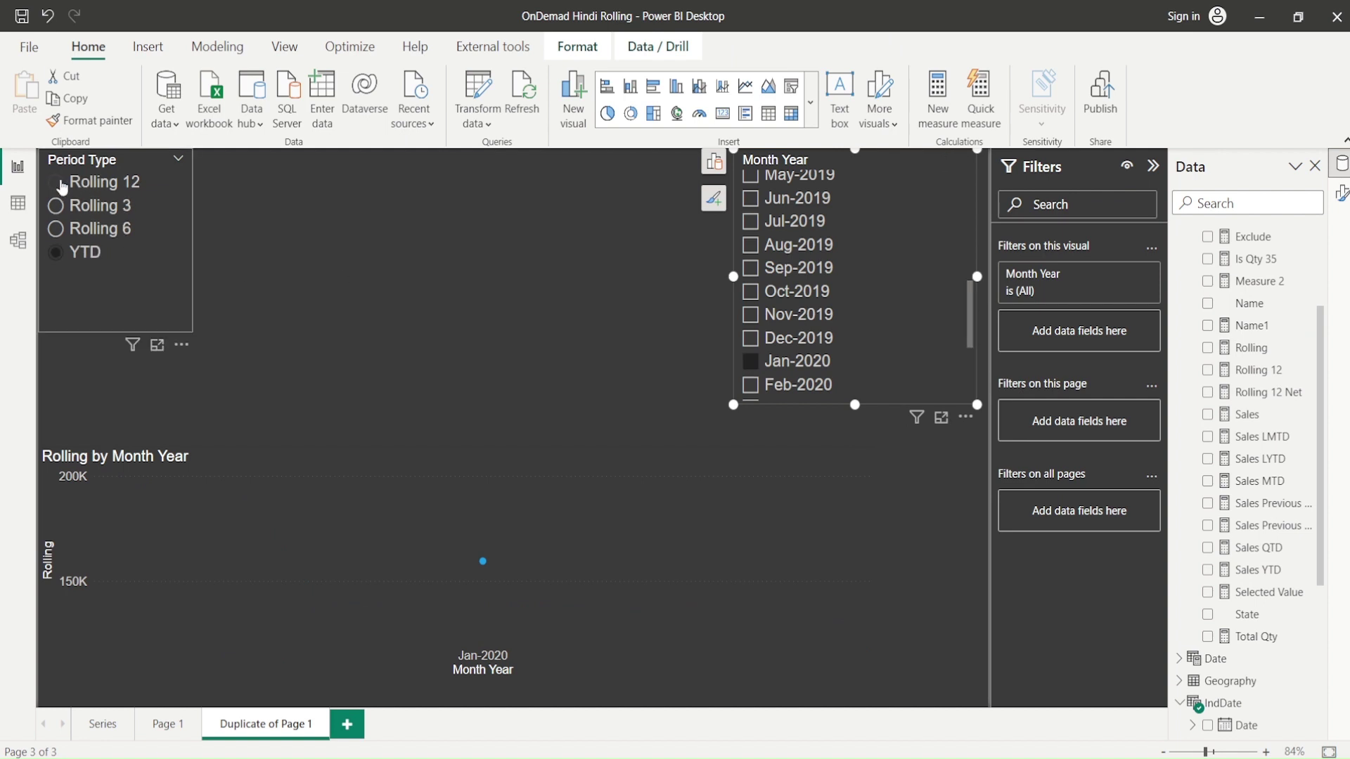
pyautogui.click(60, 184)
pyautogui.click(56, 206)
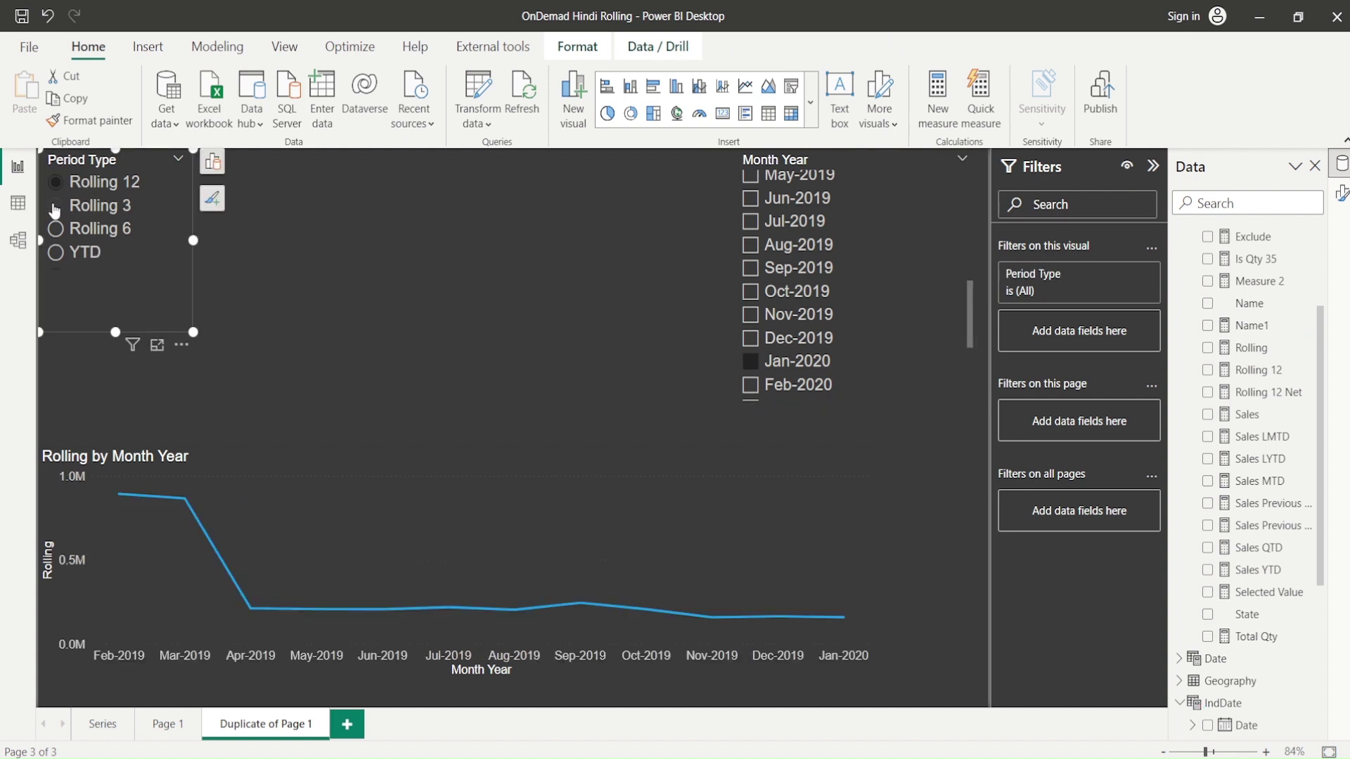
pyautogui.click(59, 231)
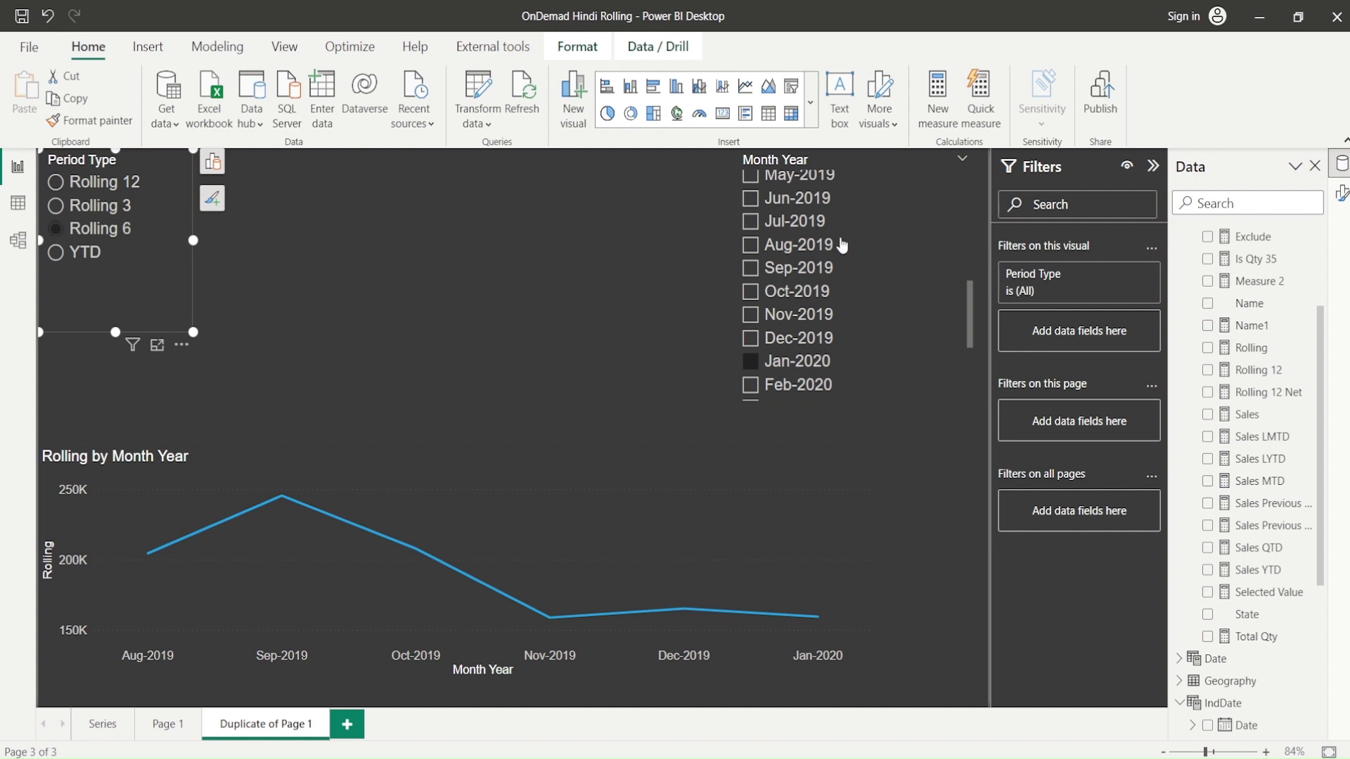
# Select Nov-2019 in the Month Year slicer and check the chart with Rolling 3, Rolling 12 and YTD
pyautogui.click(752, 316)
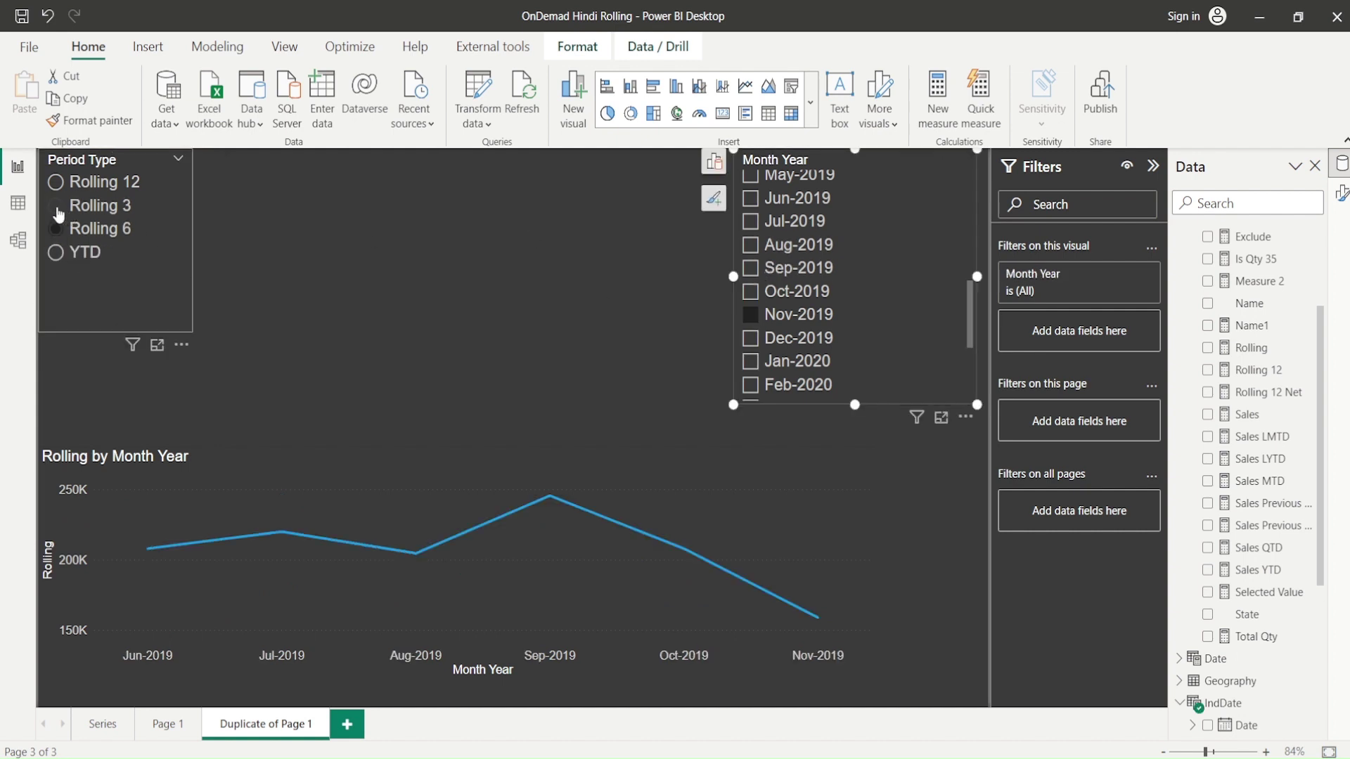
pyautogui.click(58, 208)
pyautogui.click(55, 184)
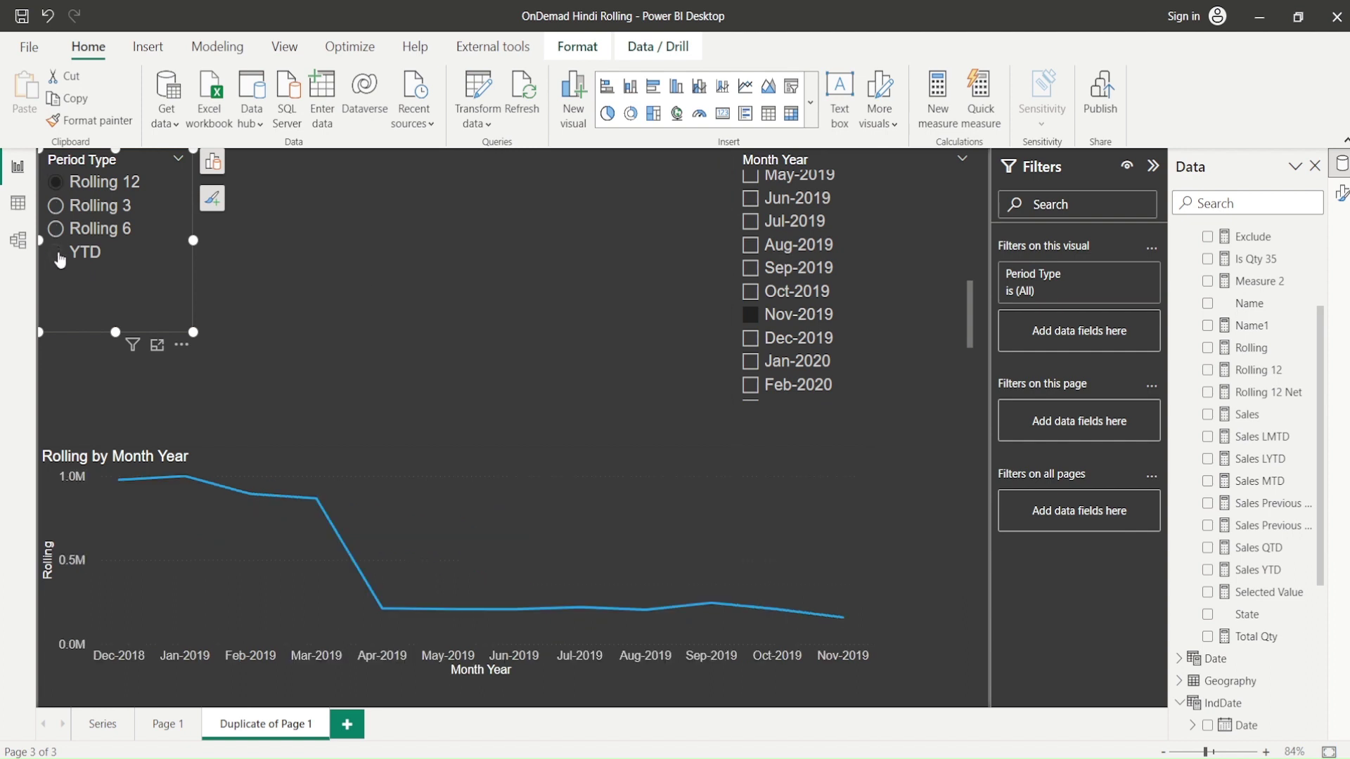
pyautogui.click(57, 254)
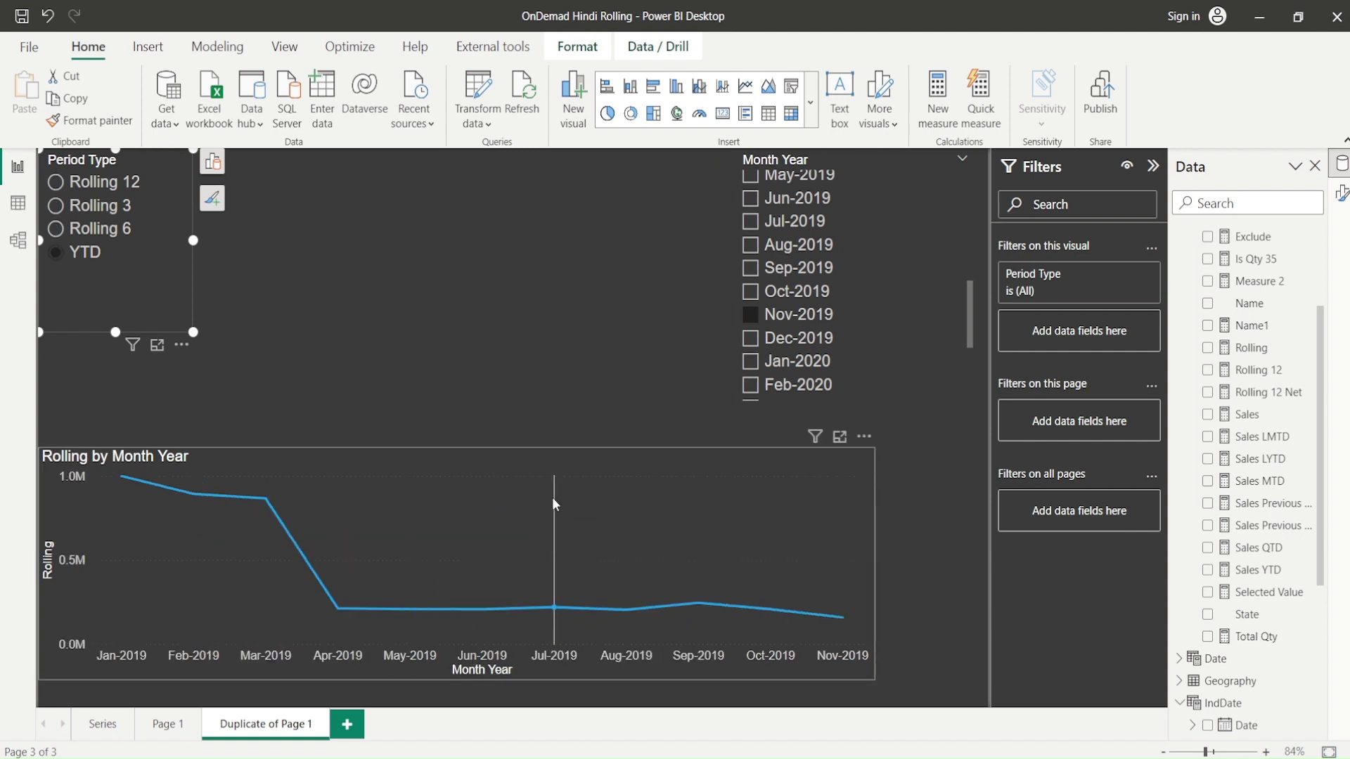
pyautogui.moveTo(554, 499)
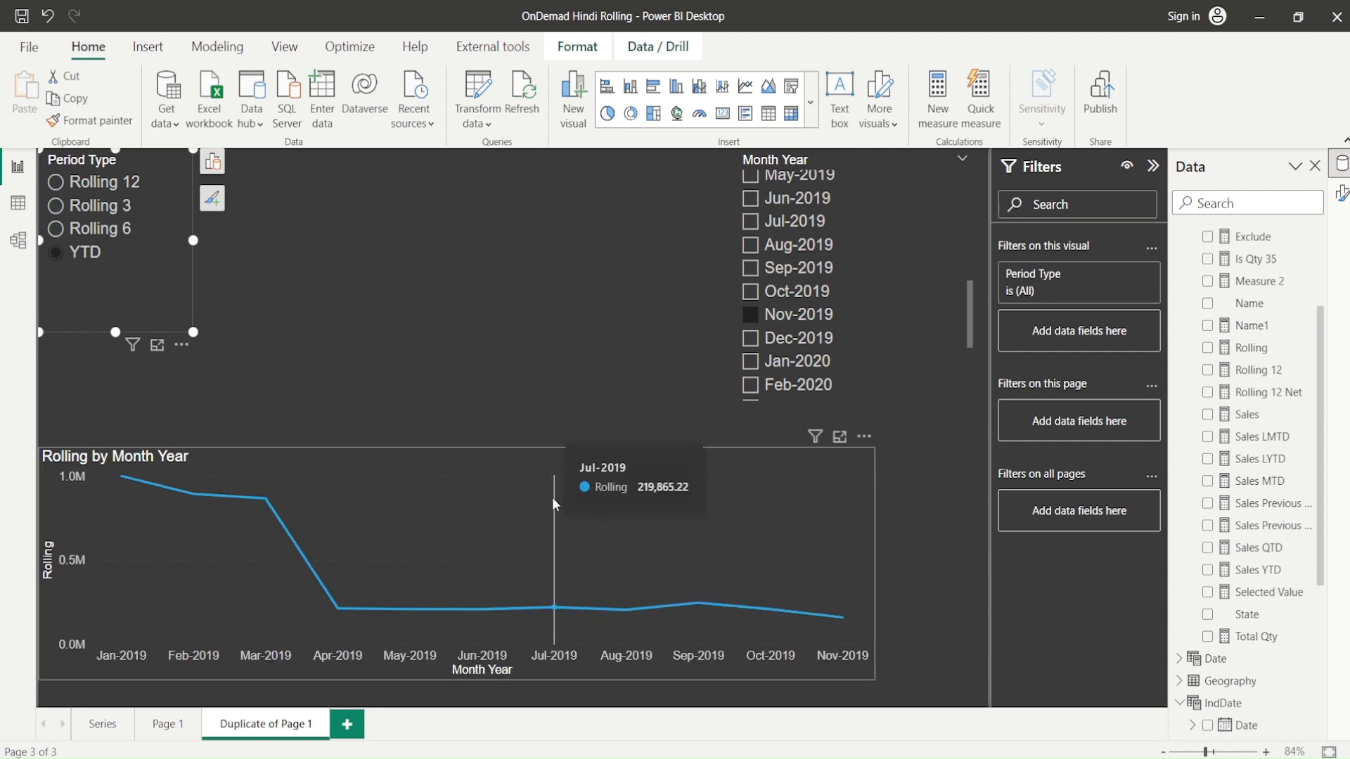